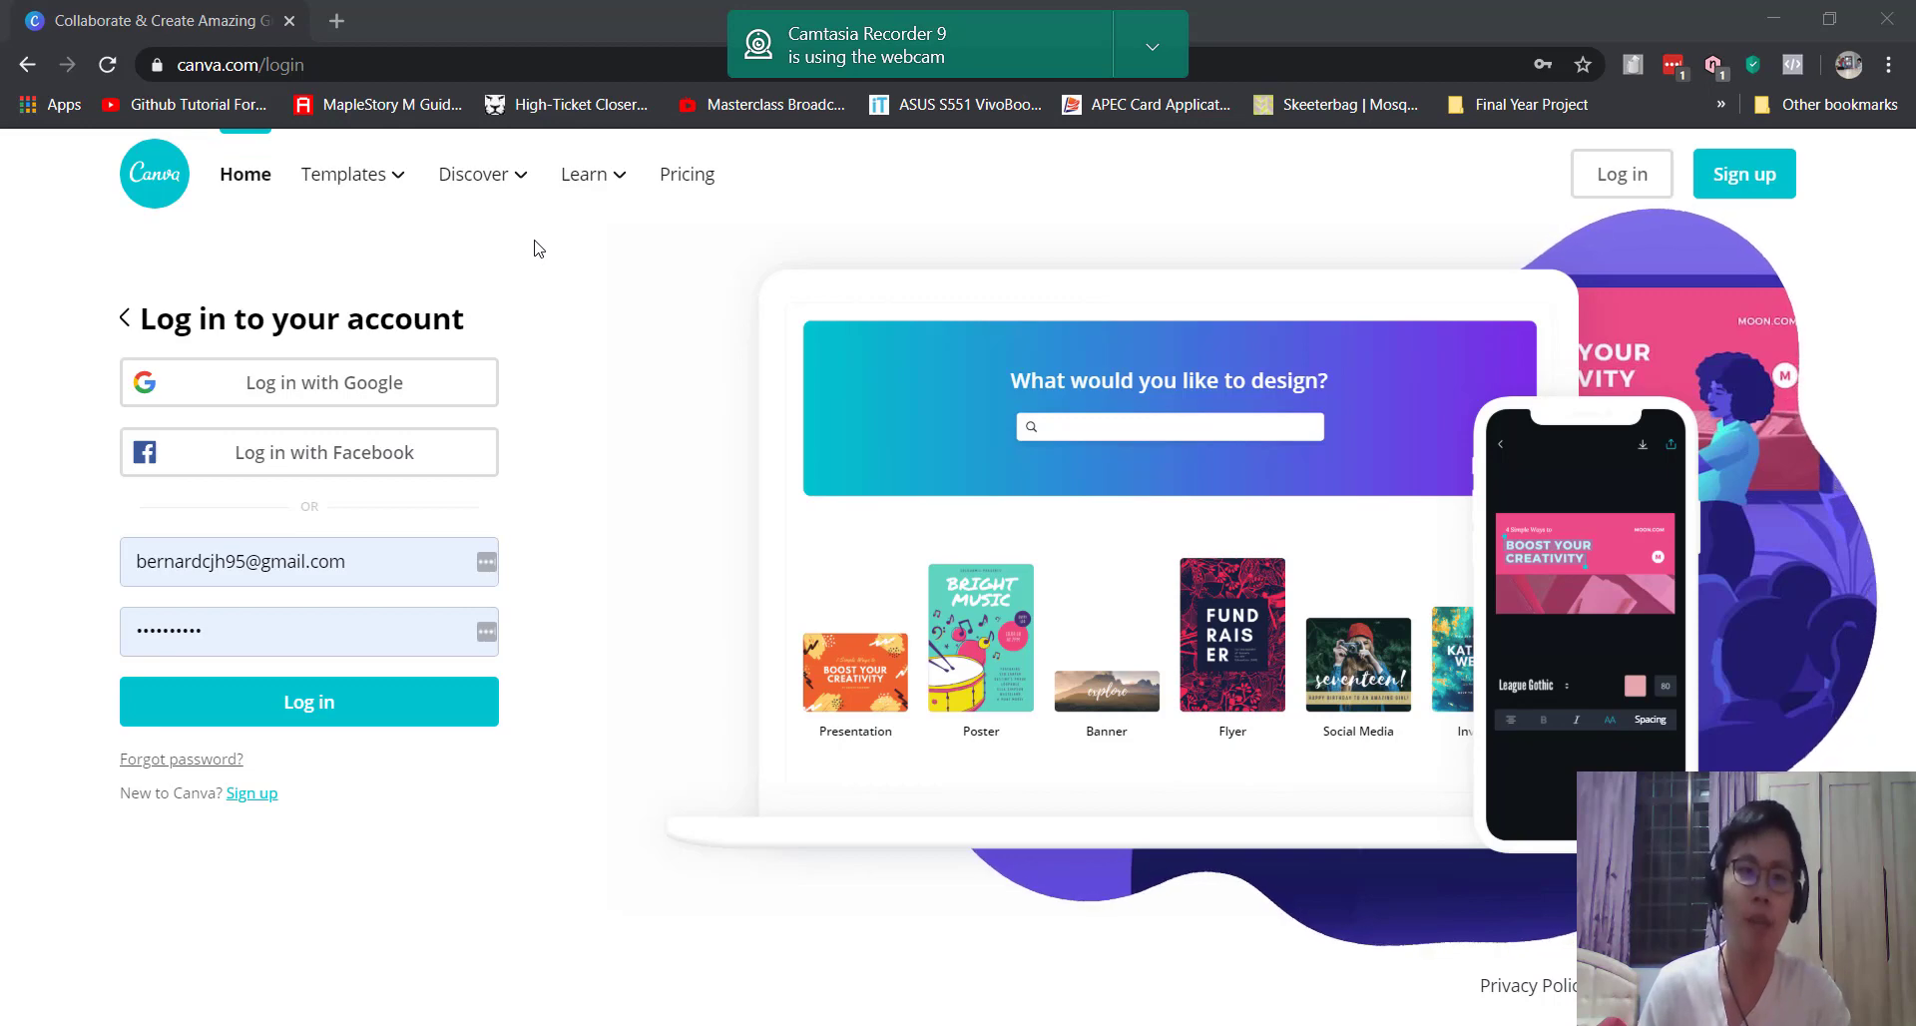
# Step: Open Canva's Pricing page and scroll through the Free, Pro and Enterprise feature comparison
pyautogui.click(676, 186)
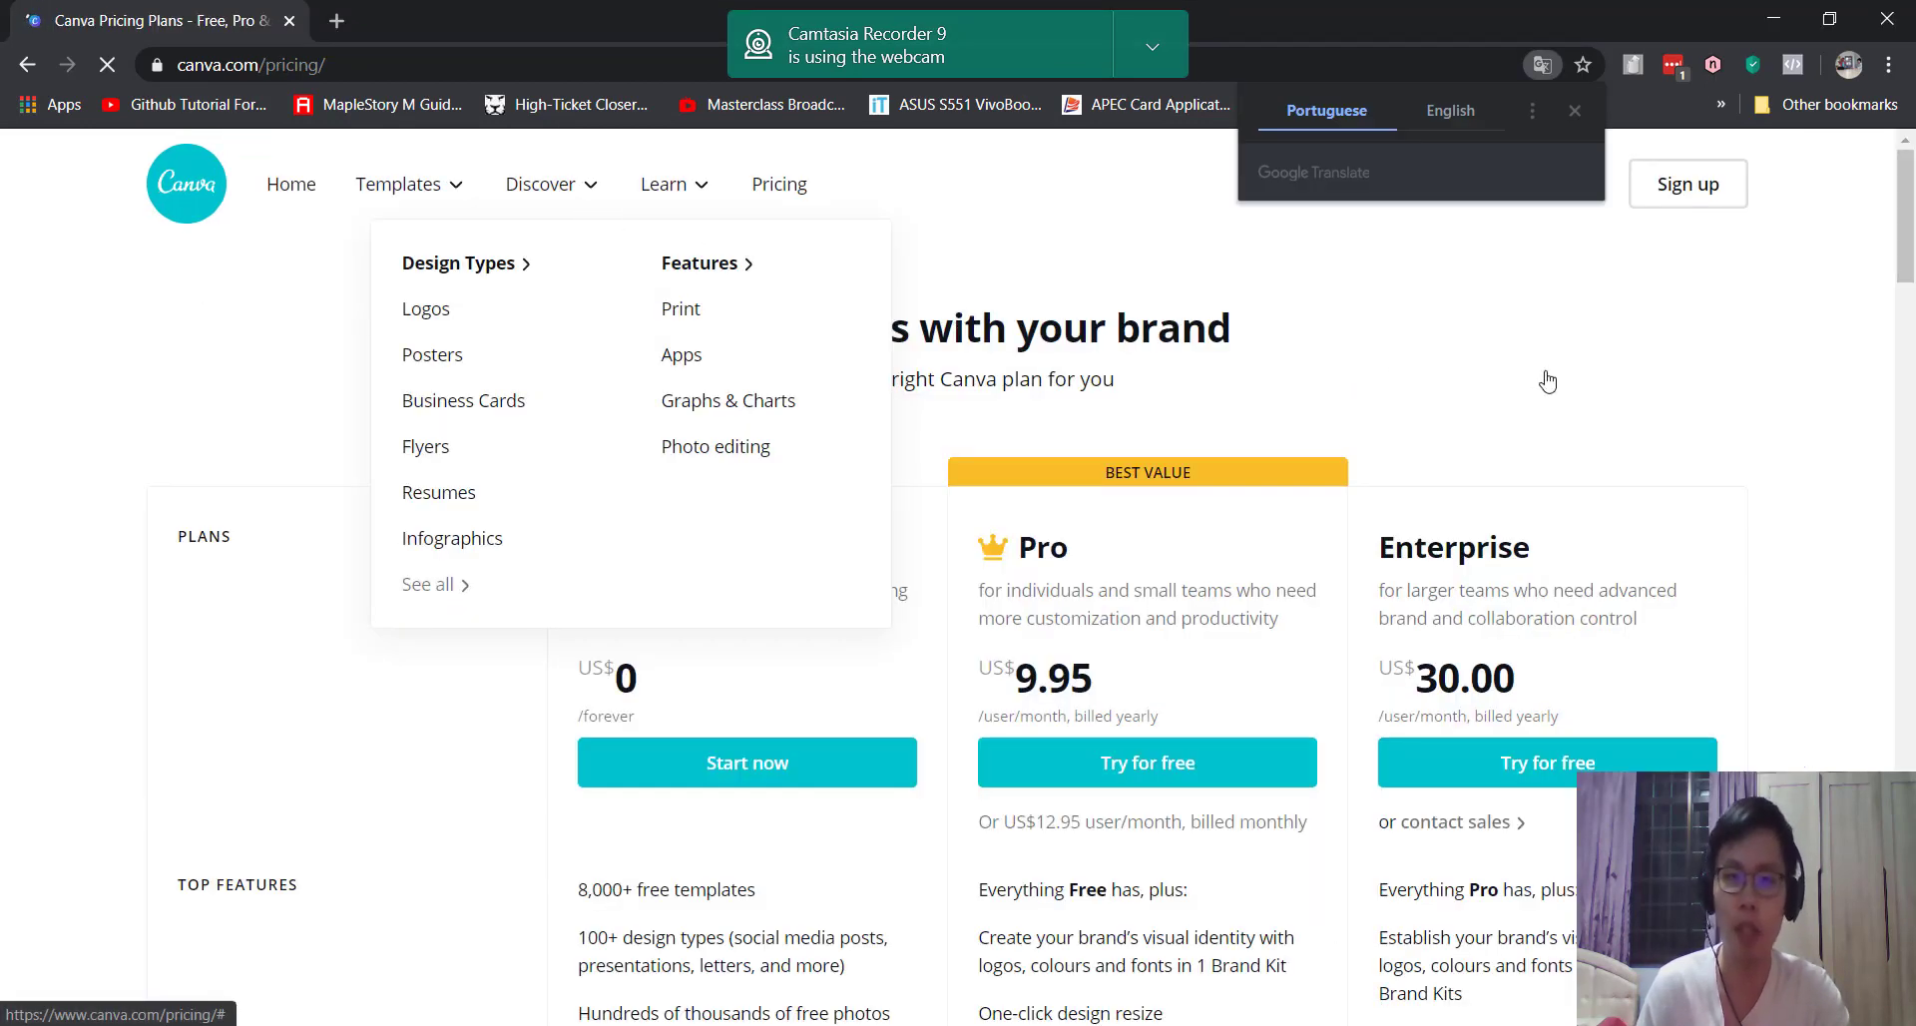
pyautogui.click(1825, 441)
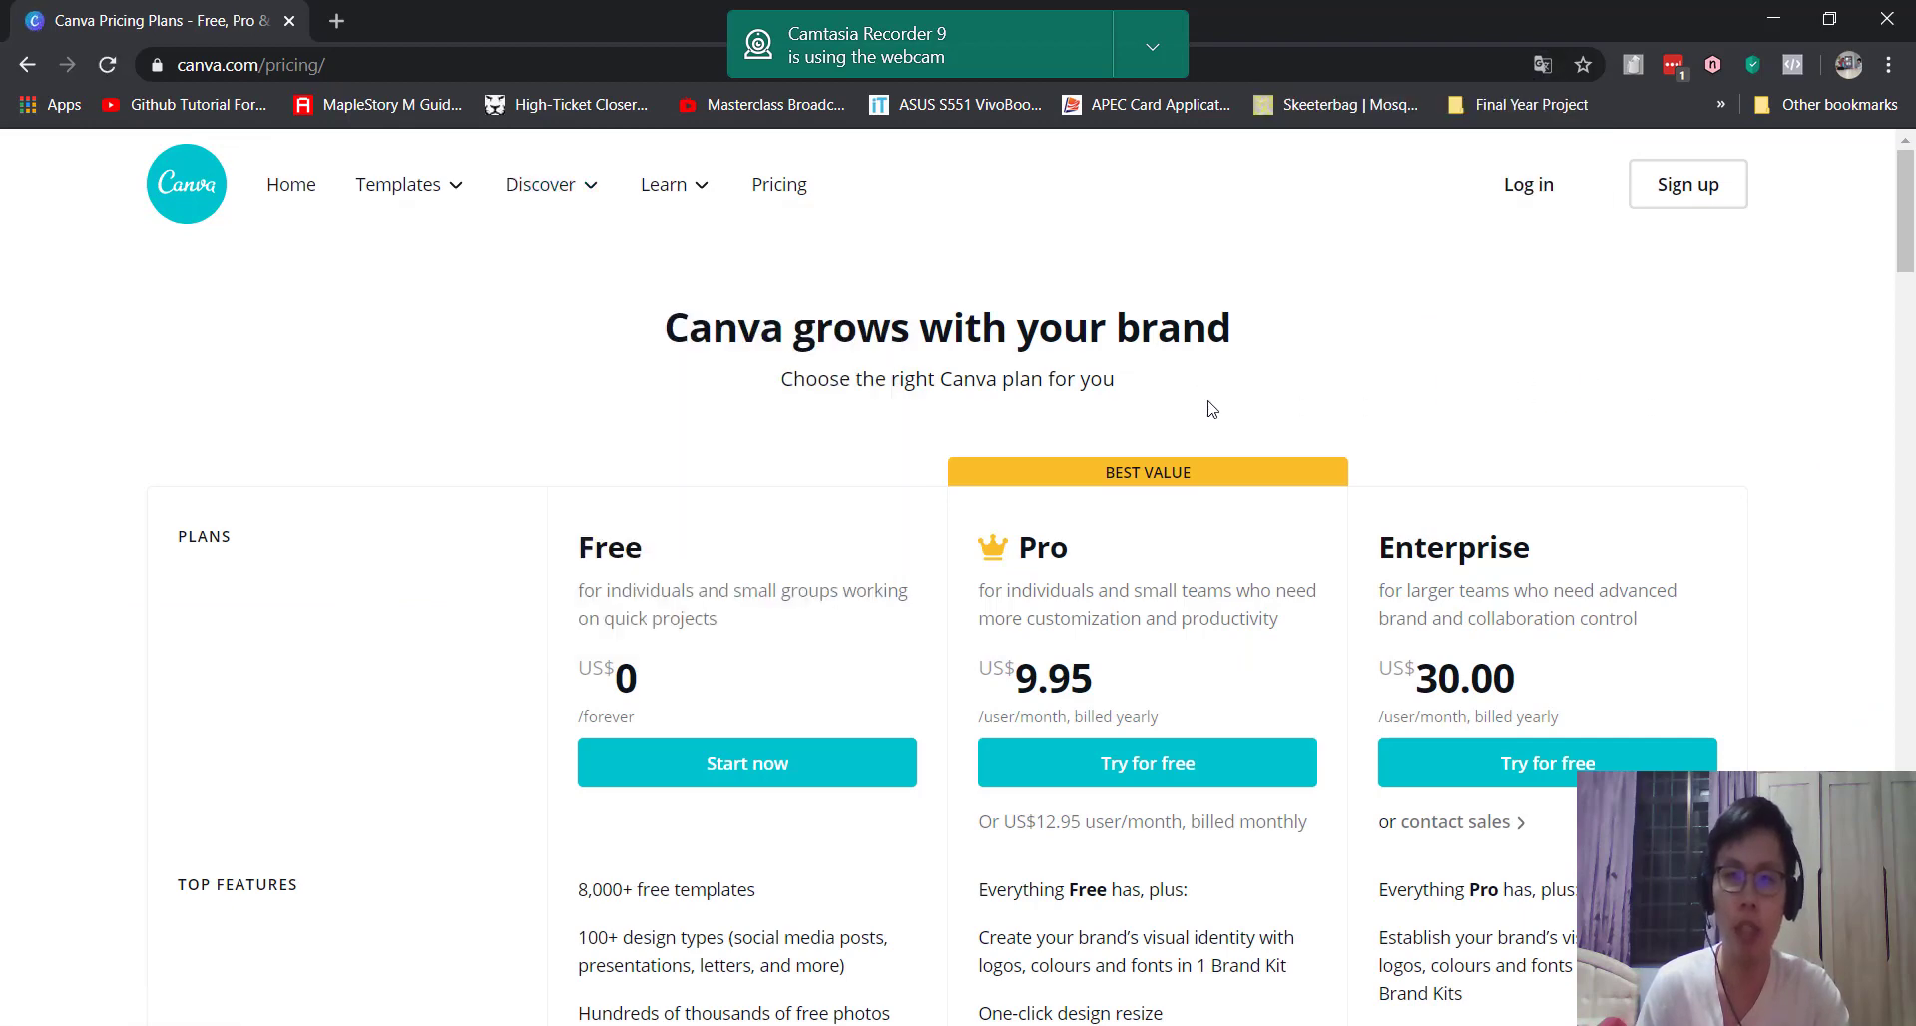
pyautogui.scroll(-1, 865, 403)
pyautogui.scroll(-2, 865, 403)
pyautogui.scroll(1, 865, 403)
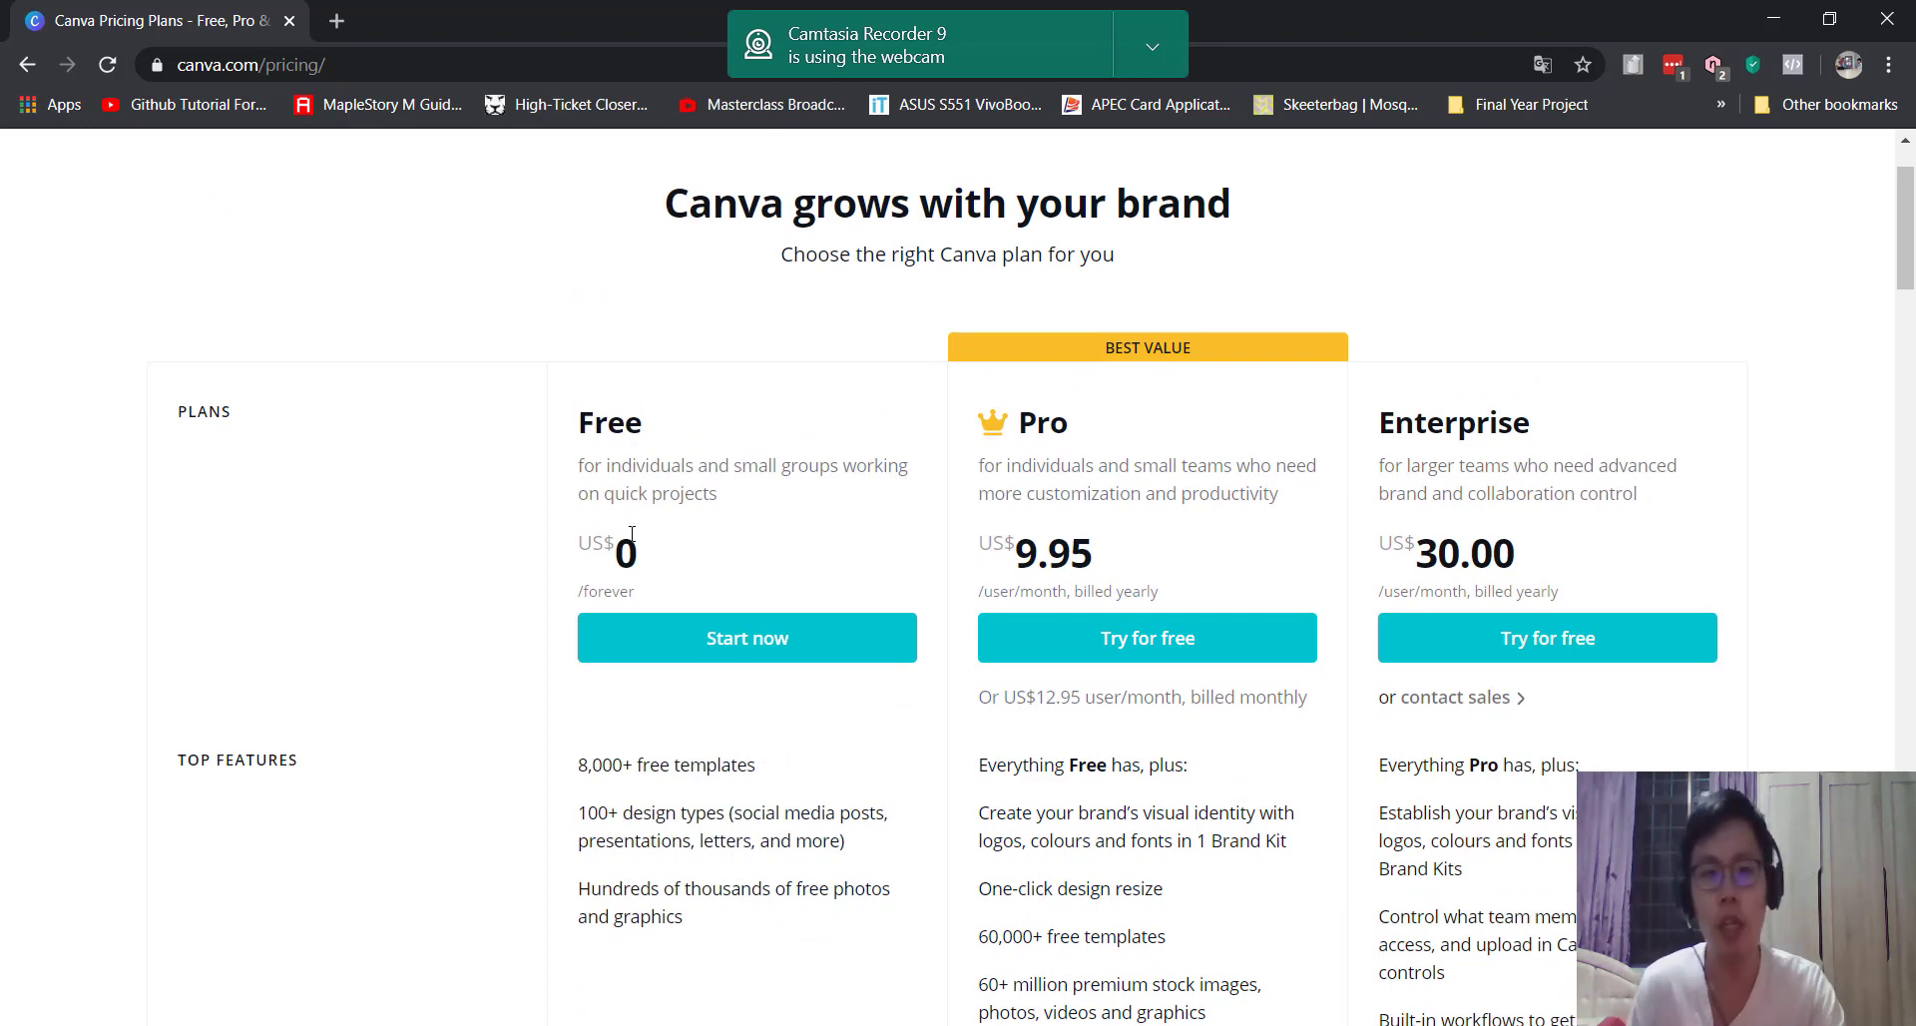
pyautogui.scroll(-4, 632, 532)
pyautogui.scroll(2, 715, 665)
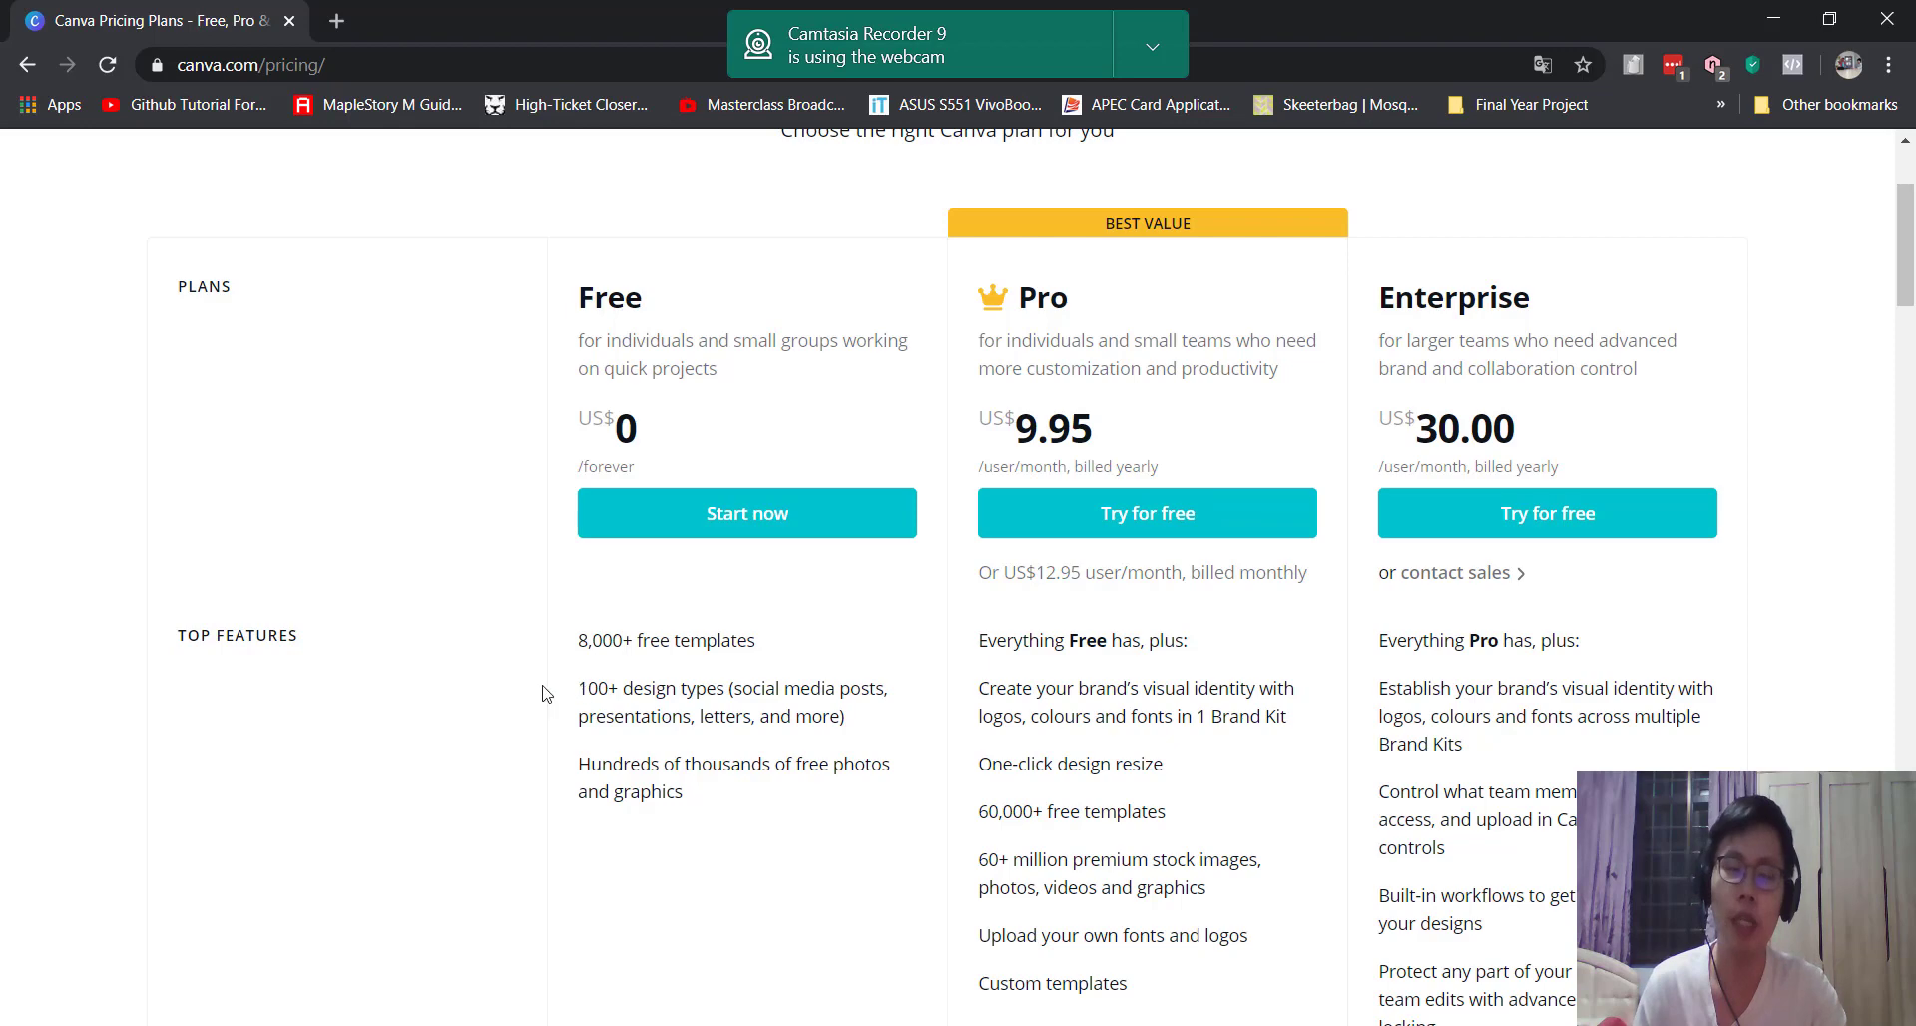
pyautogui.scroll(-3, 783, 680)
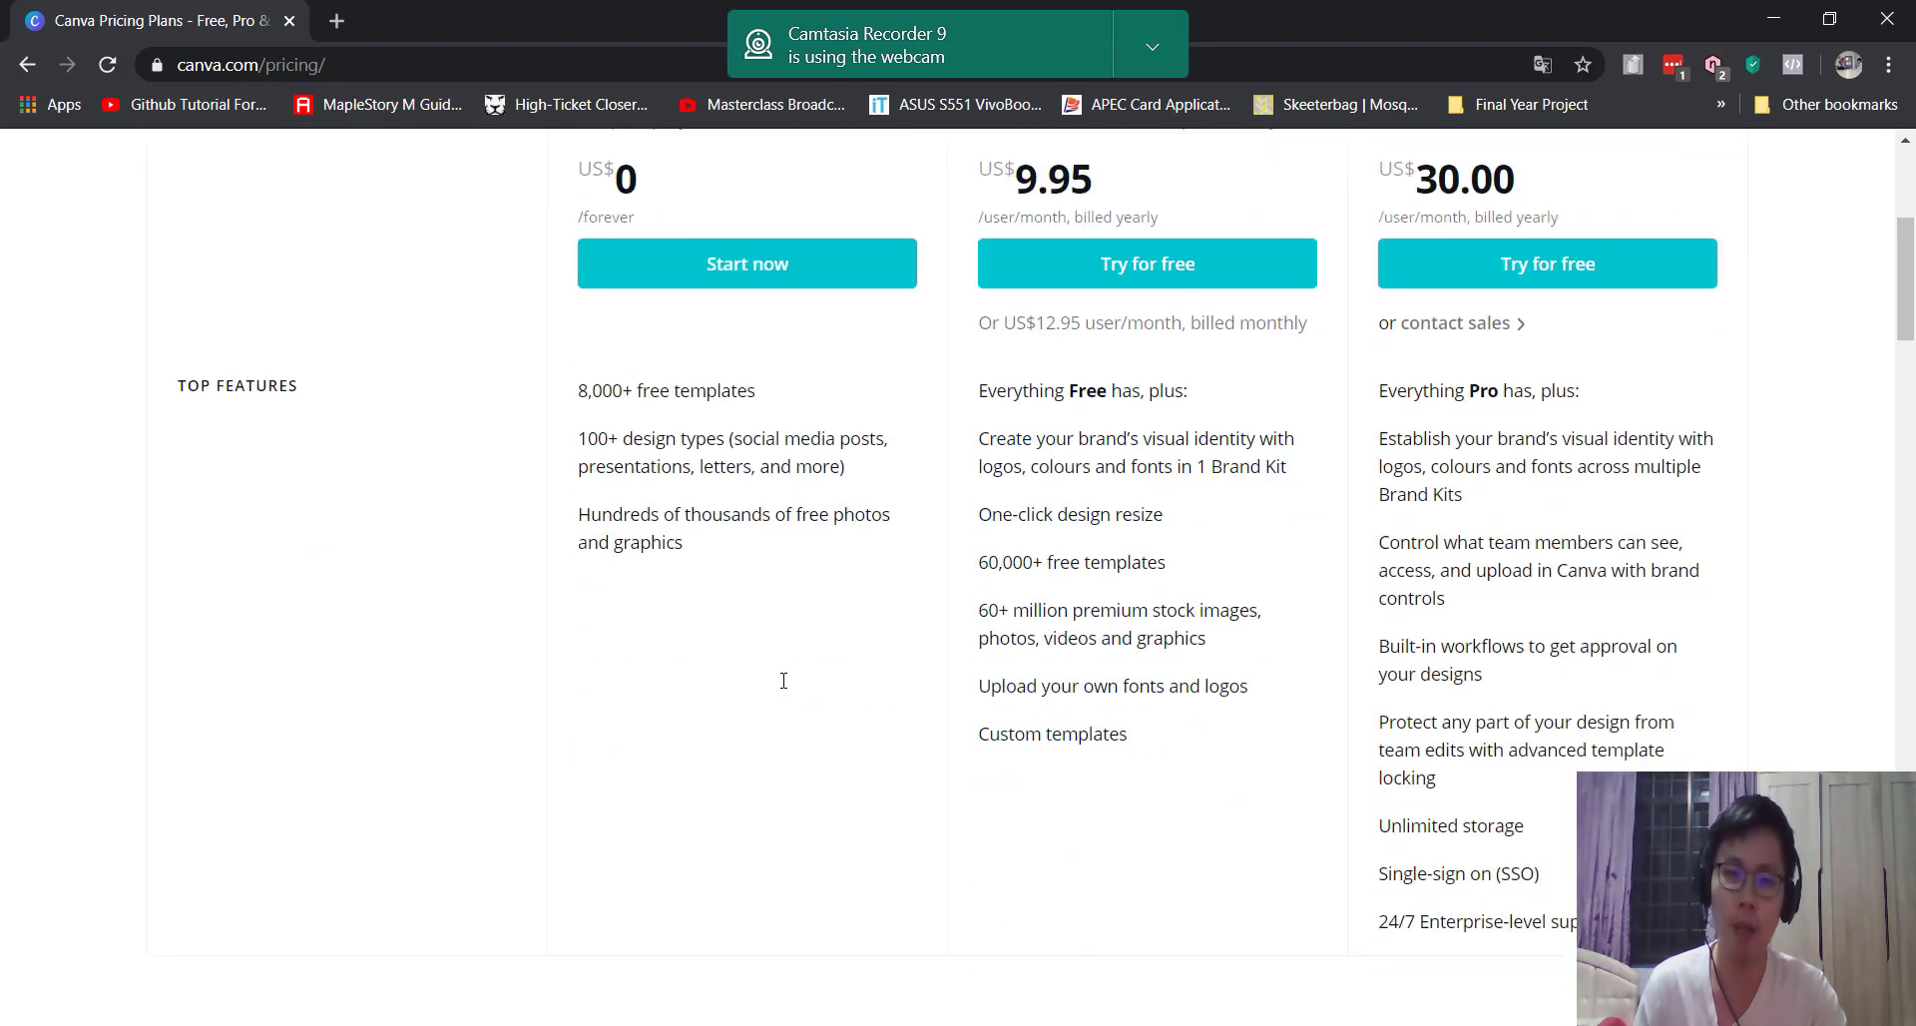
pyautogui.scroll(1, 774, 693)
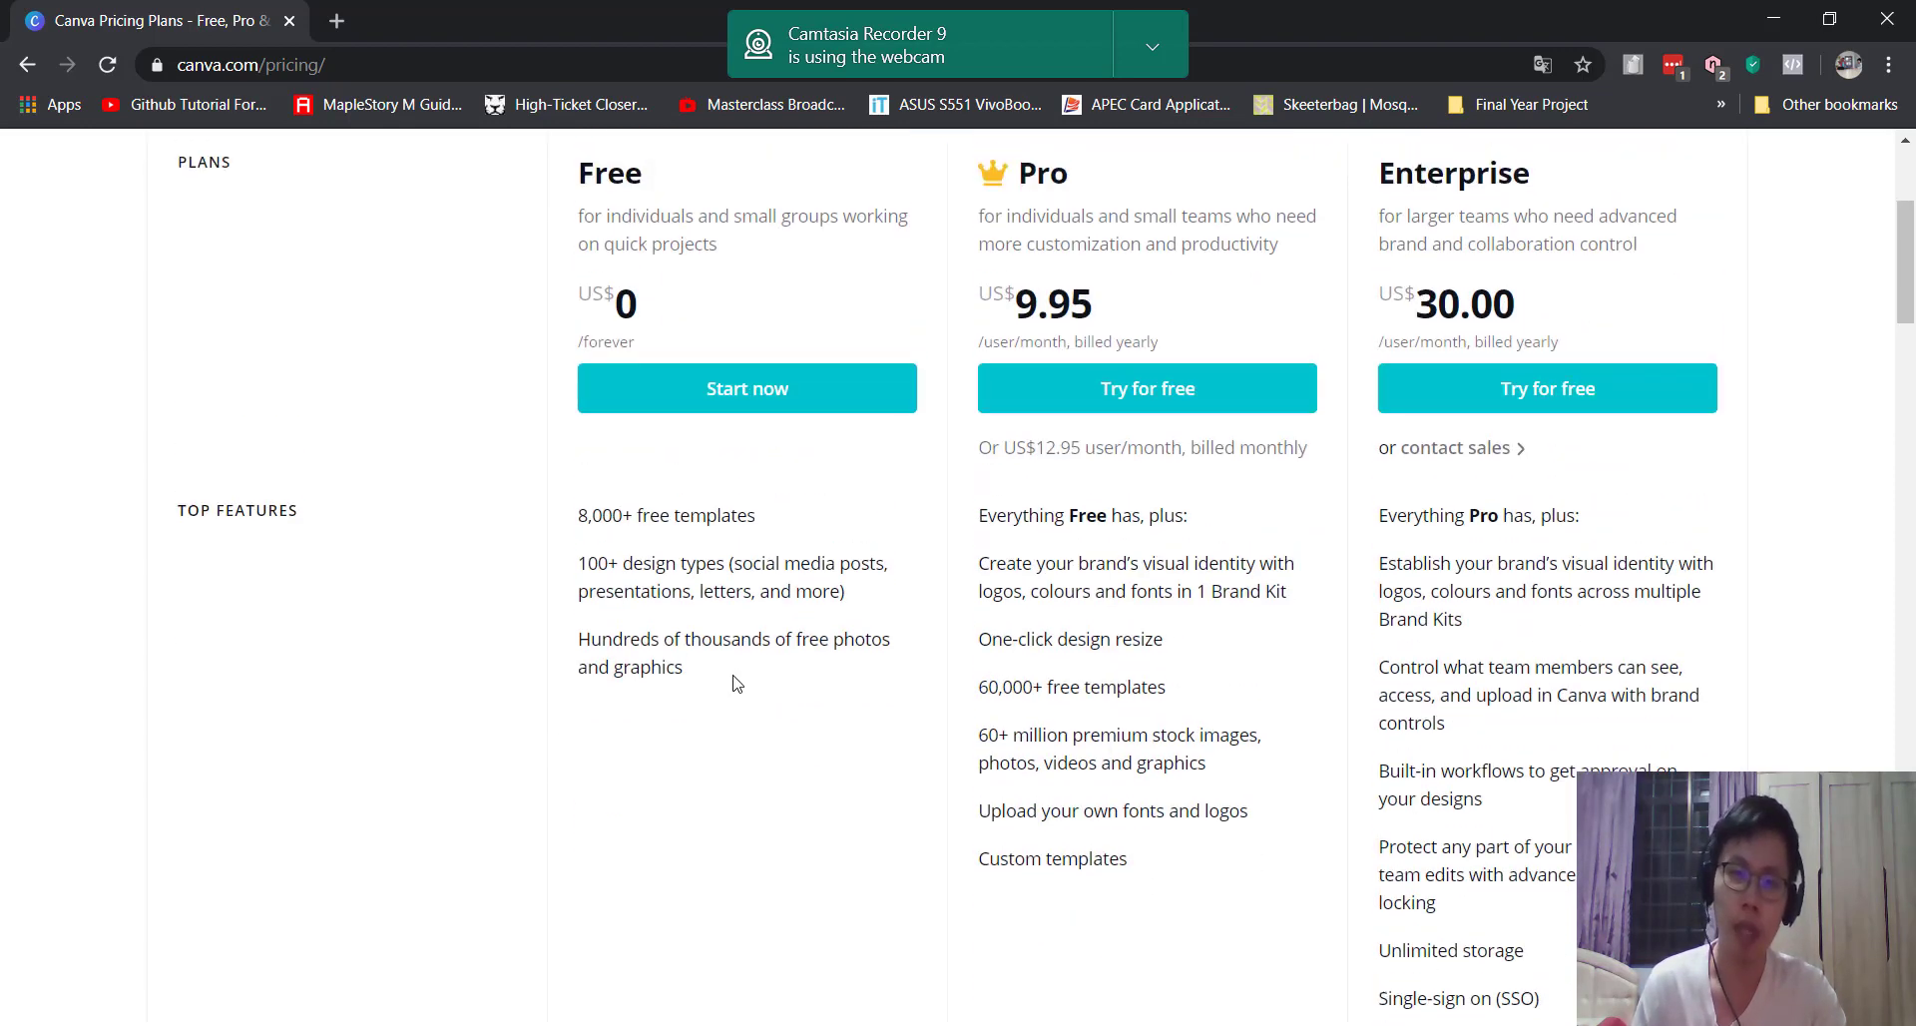
pyautogui.scroll(2, 758, 669)
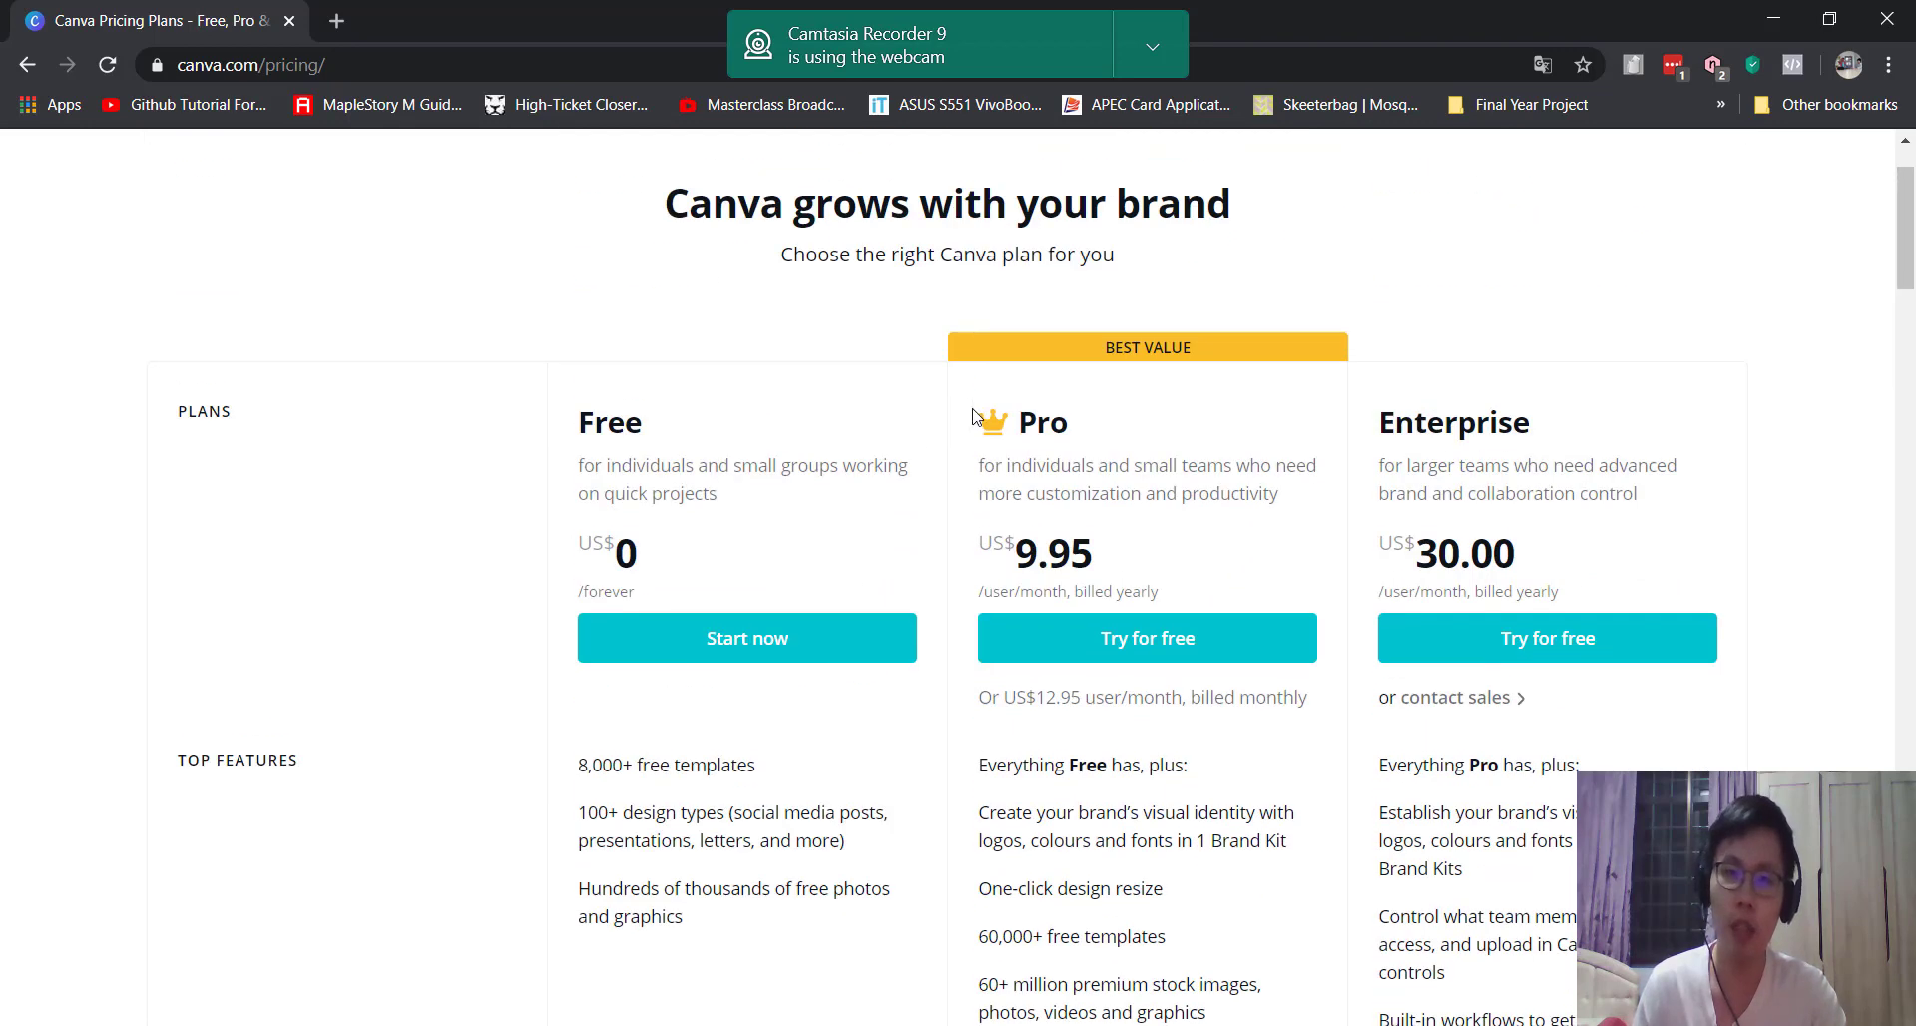
pyautogui.scroll(-2, 1029, 437)
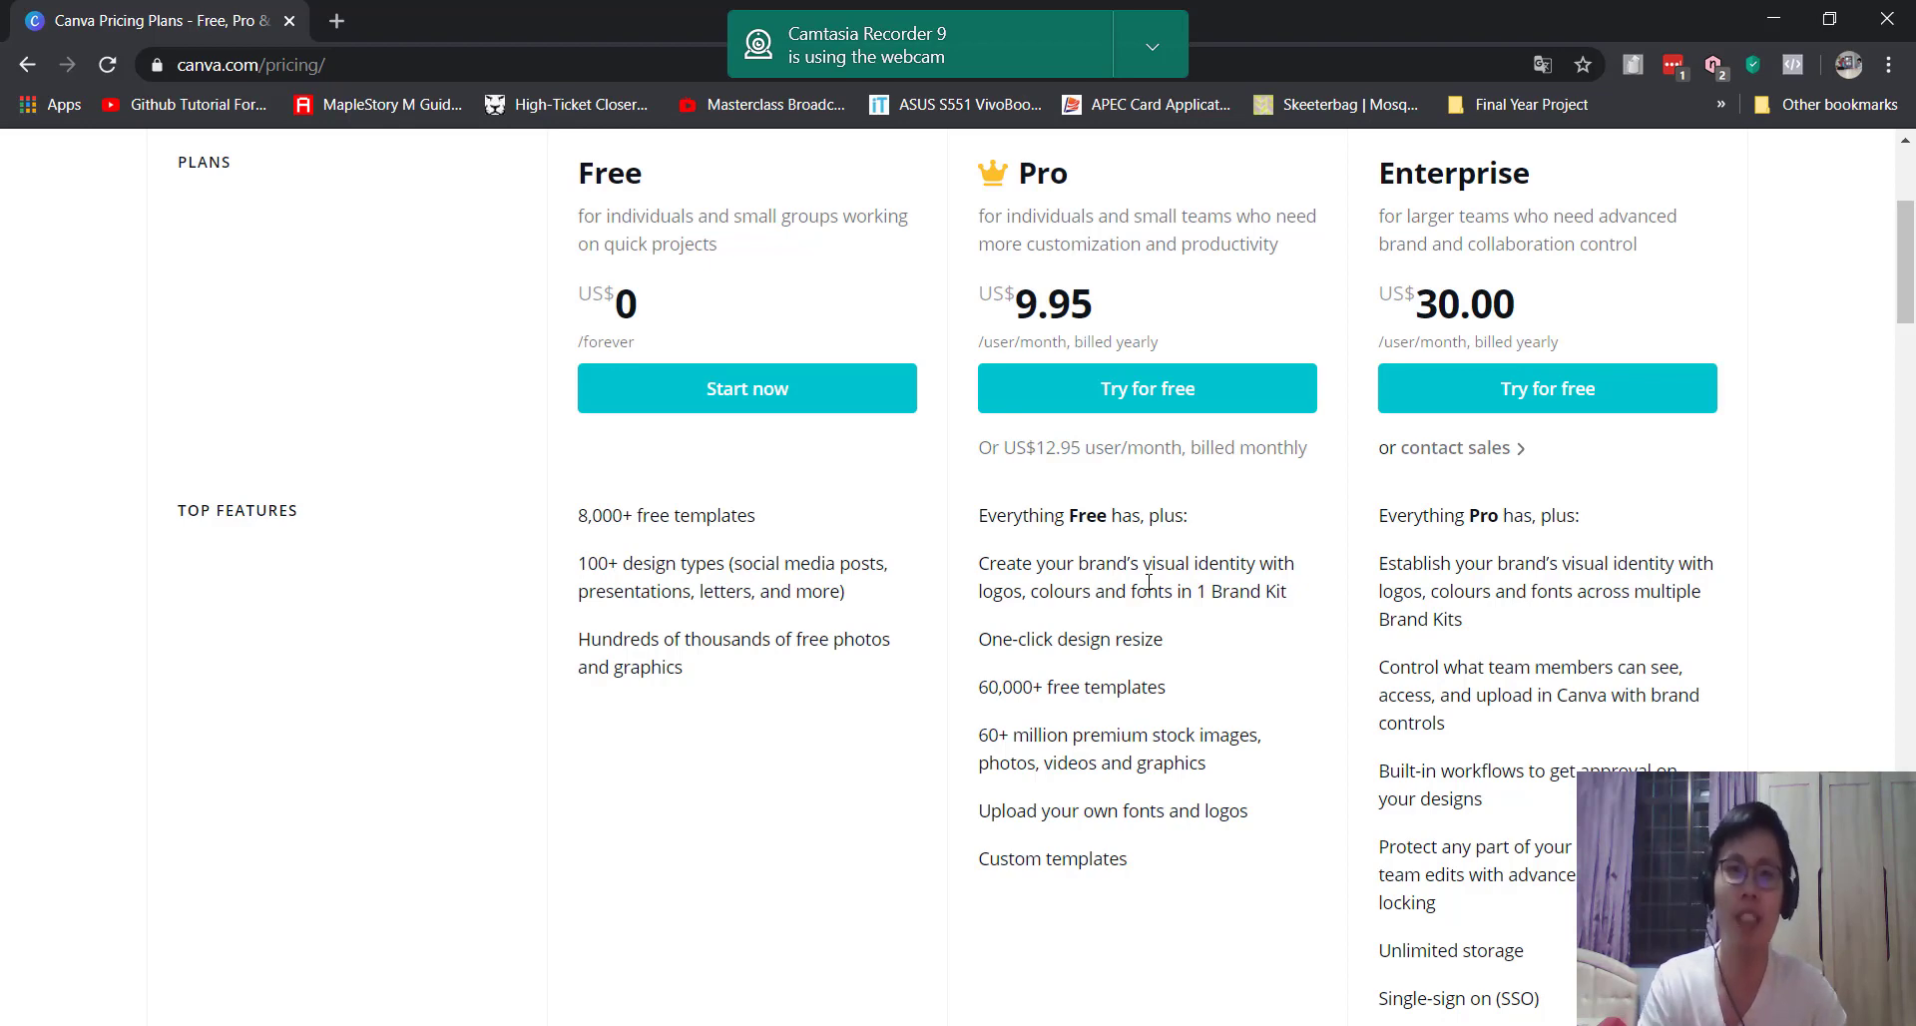
pyautogui.scroll(4, 1393, 806)
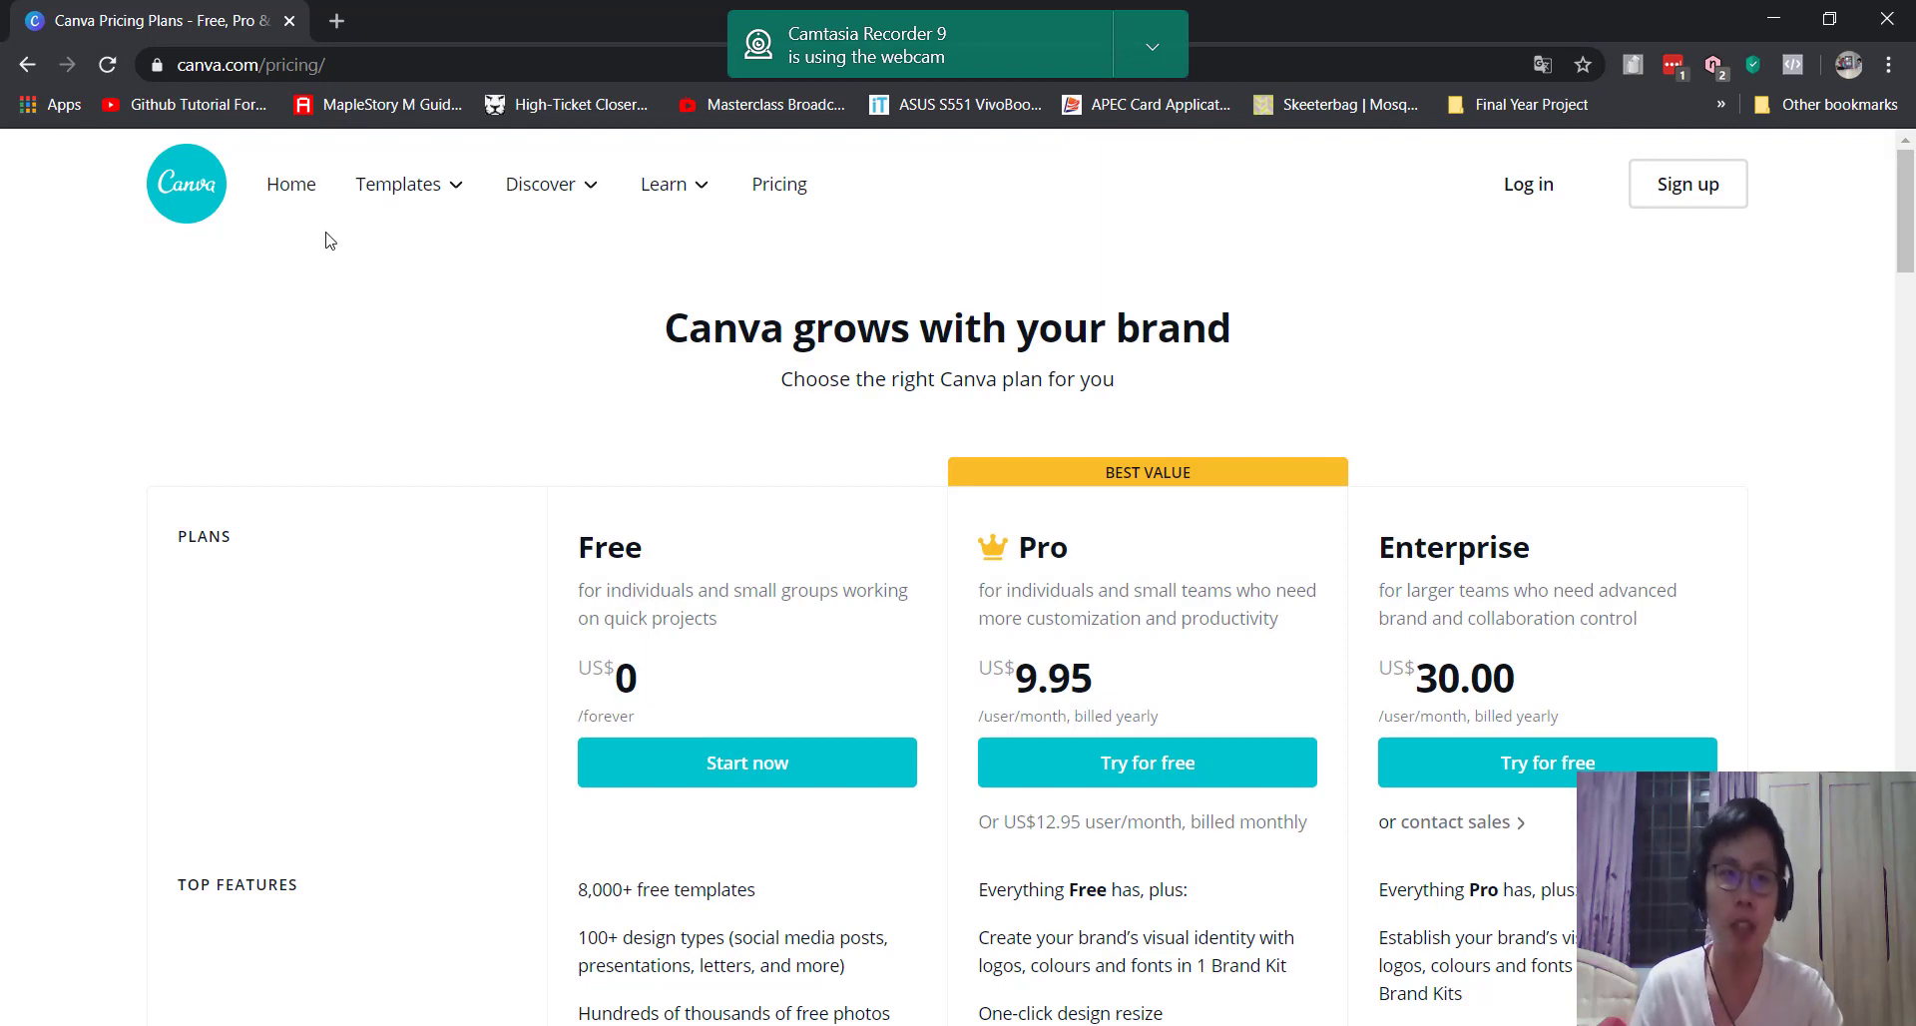
# Step: Log in to Canva with the saved account details to reach the Home dashboard
pyautogui.click(289, 196)
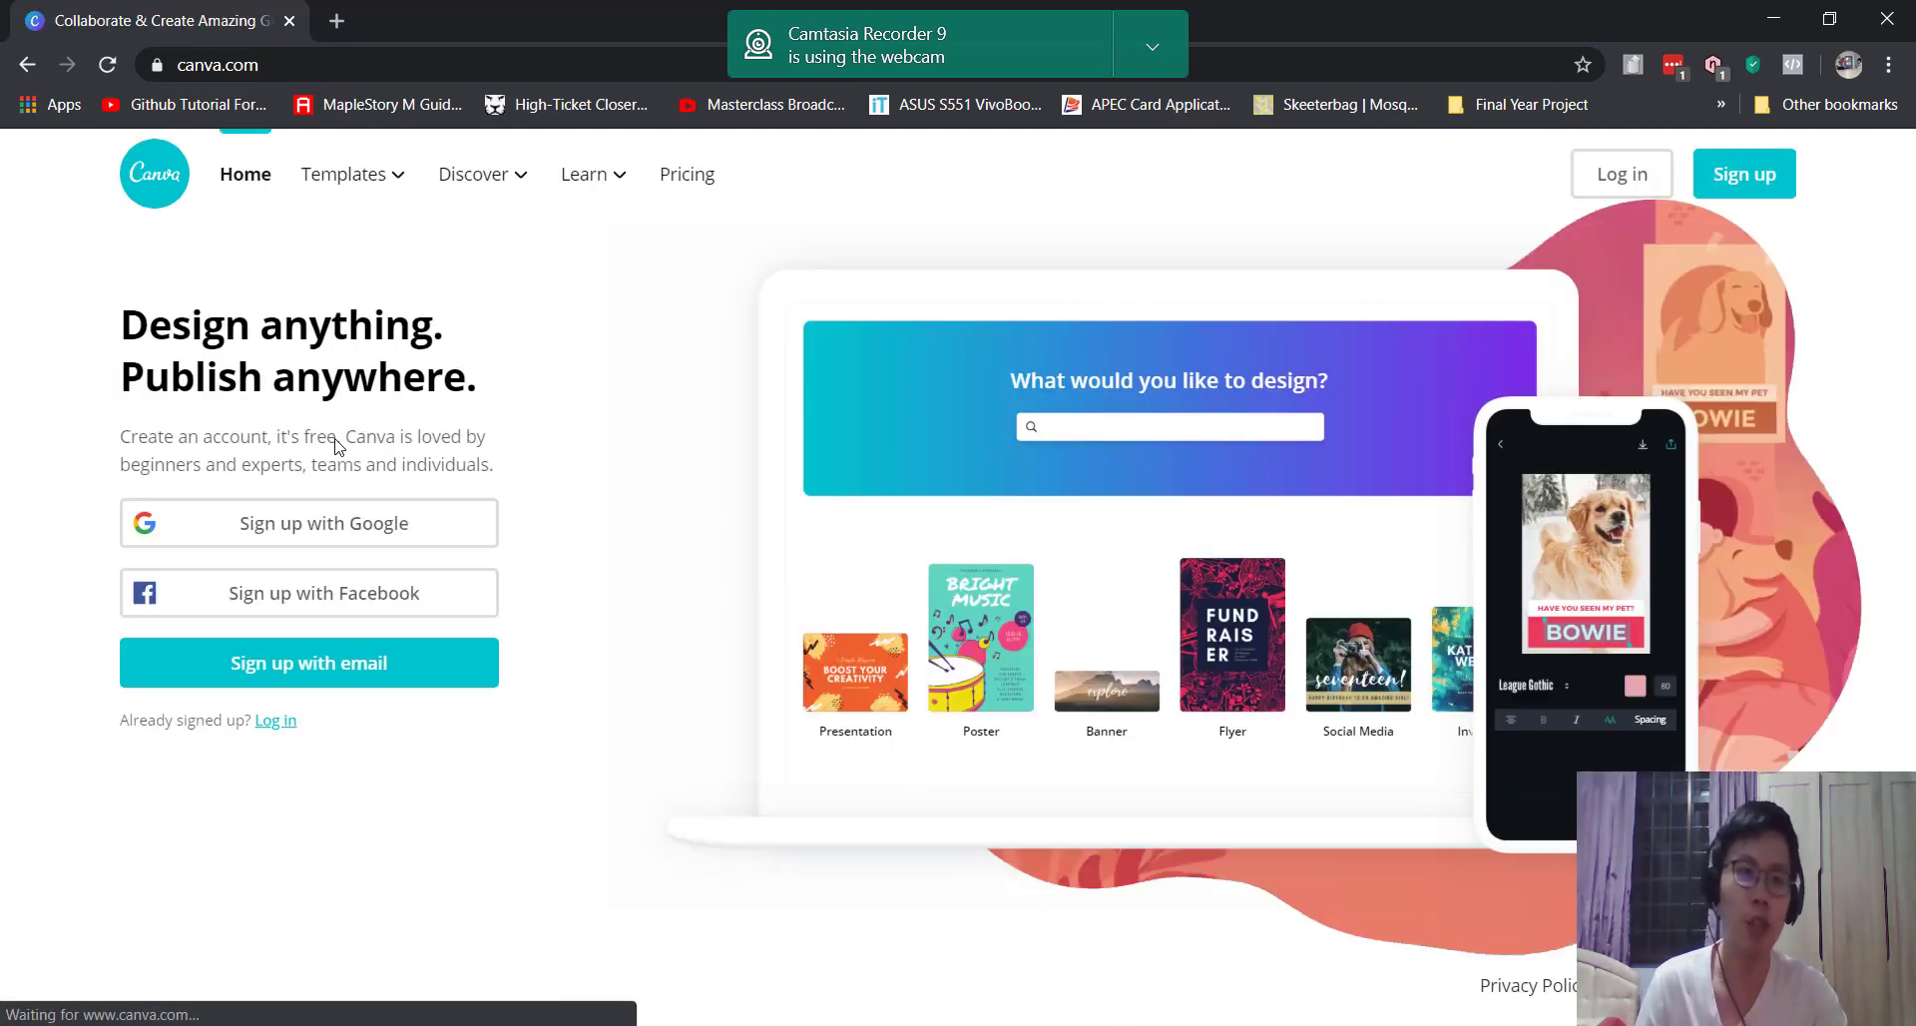
pyautogui.click(275, 729)
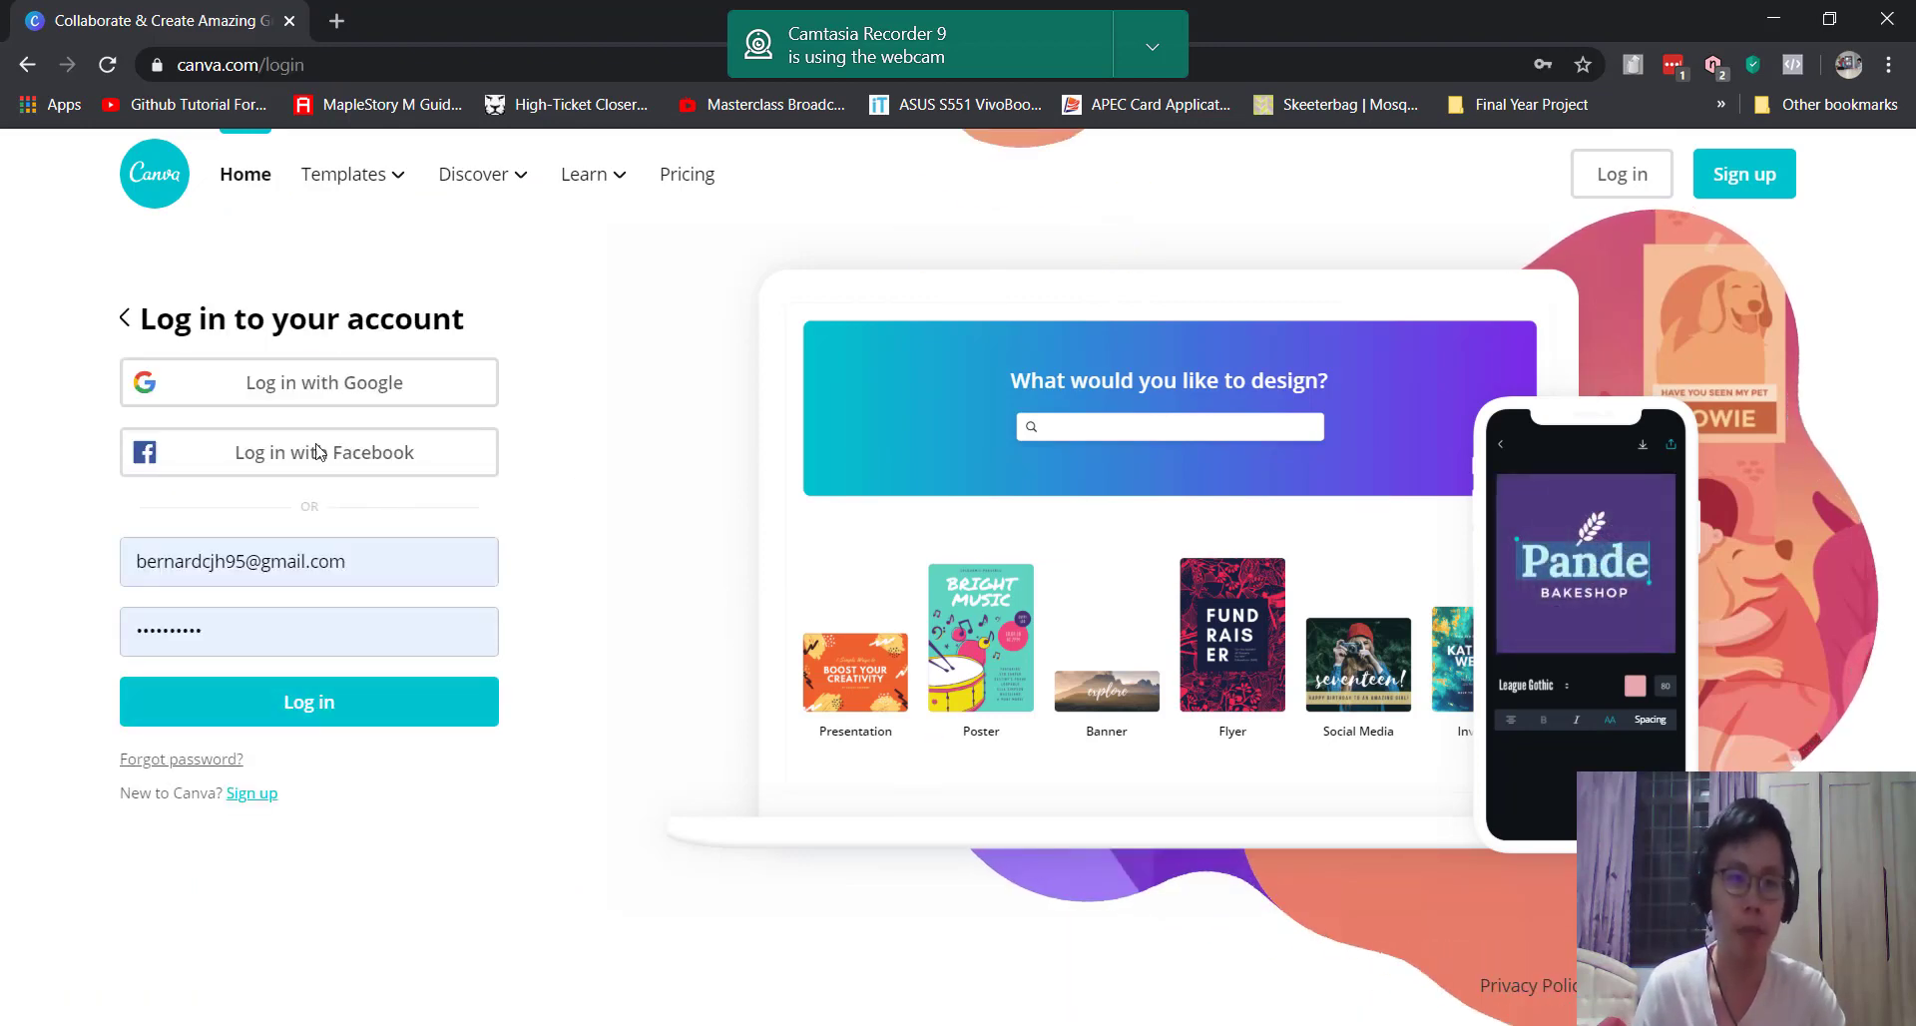
pyautogui.click(342, 710)
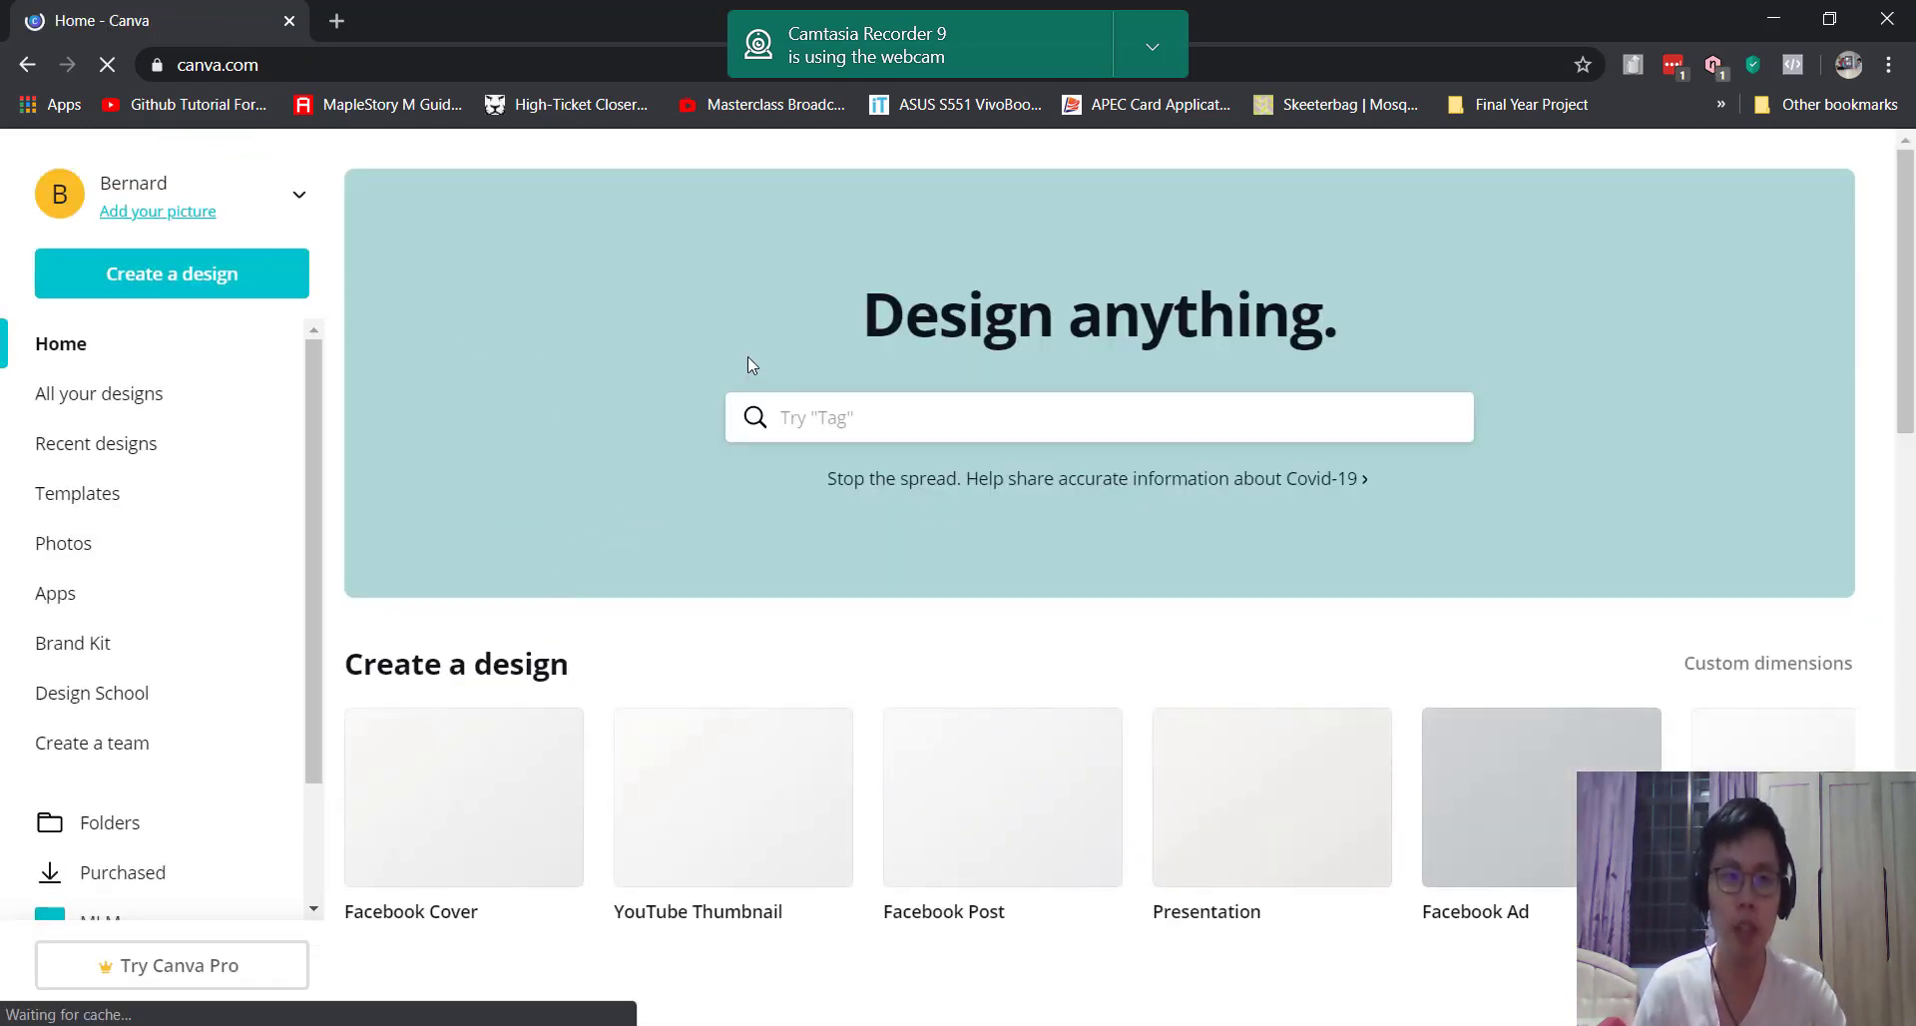
pyautogui.scroll(-3, 706, 353)
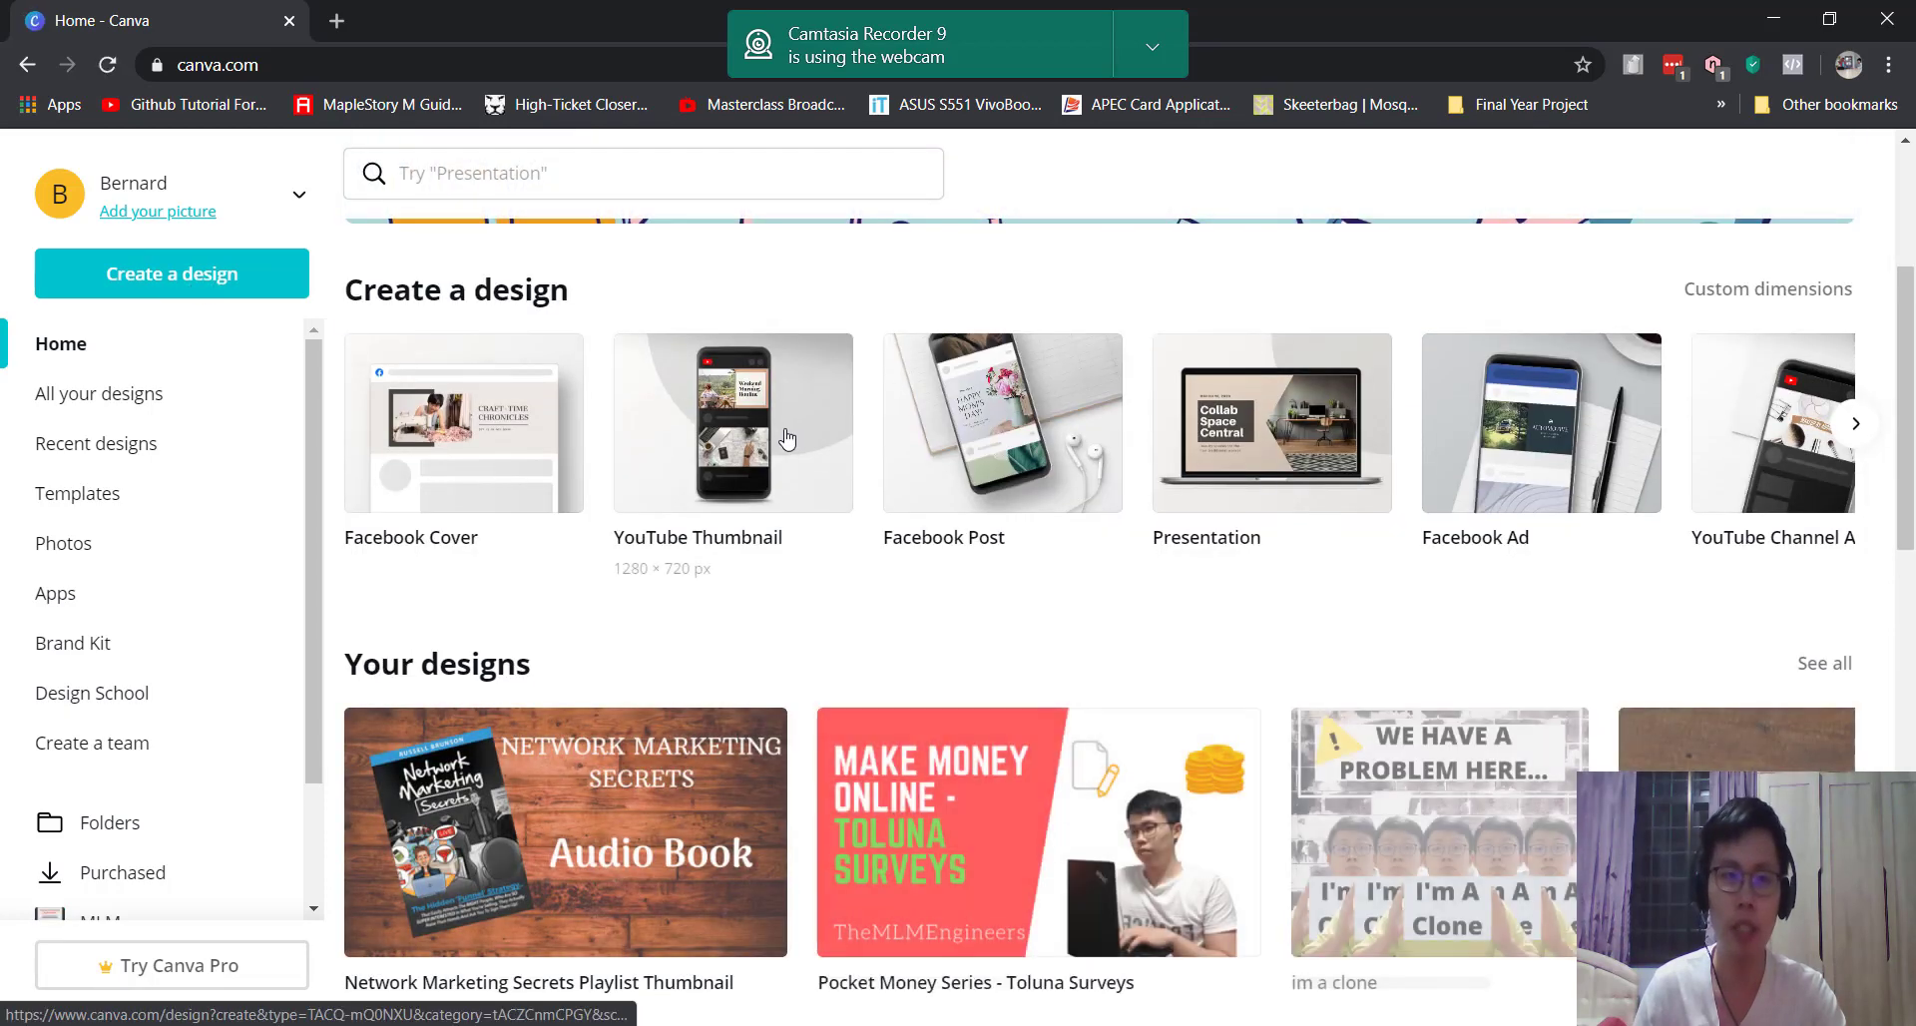
pyautogui.scroll(3, 783, 424)
pyautogui.click(881, 398)
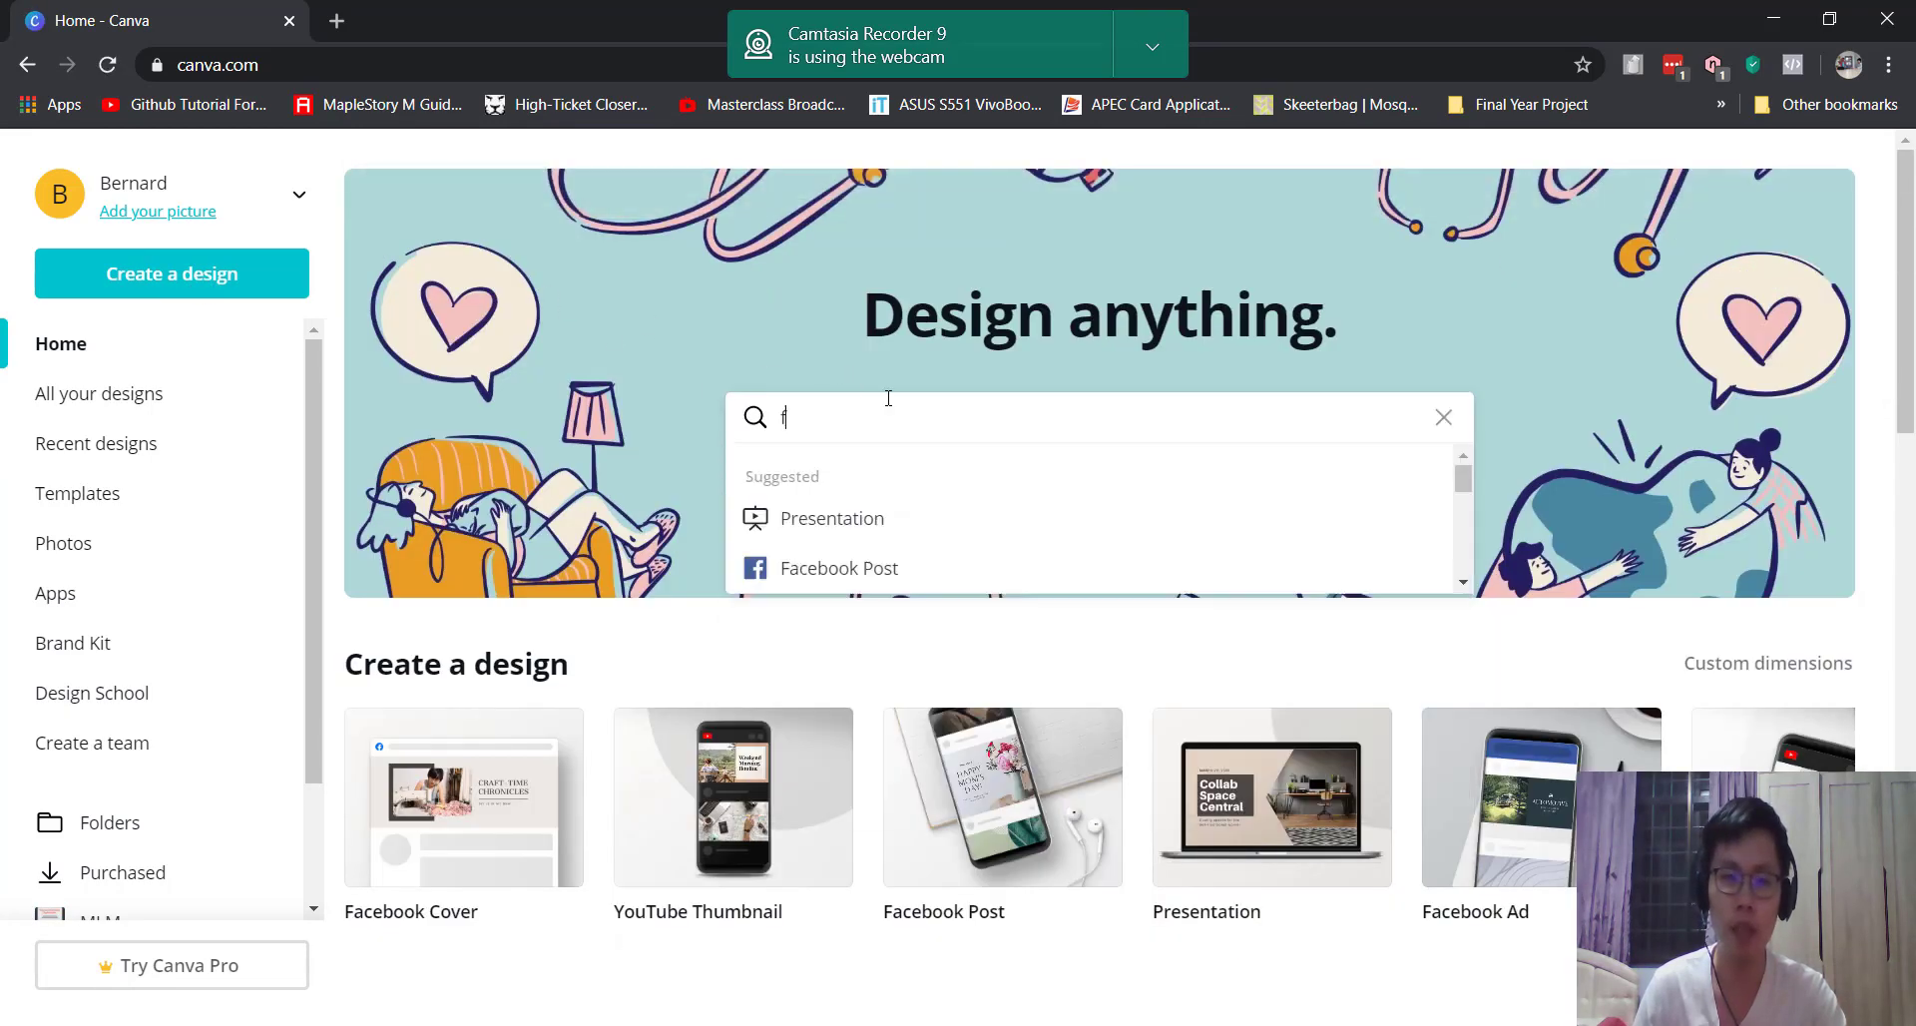
pyautogui.write('face')
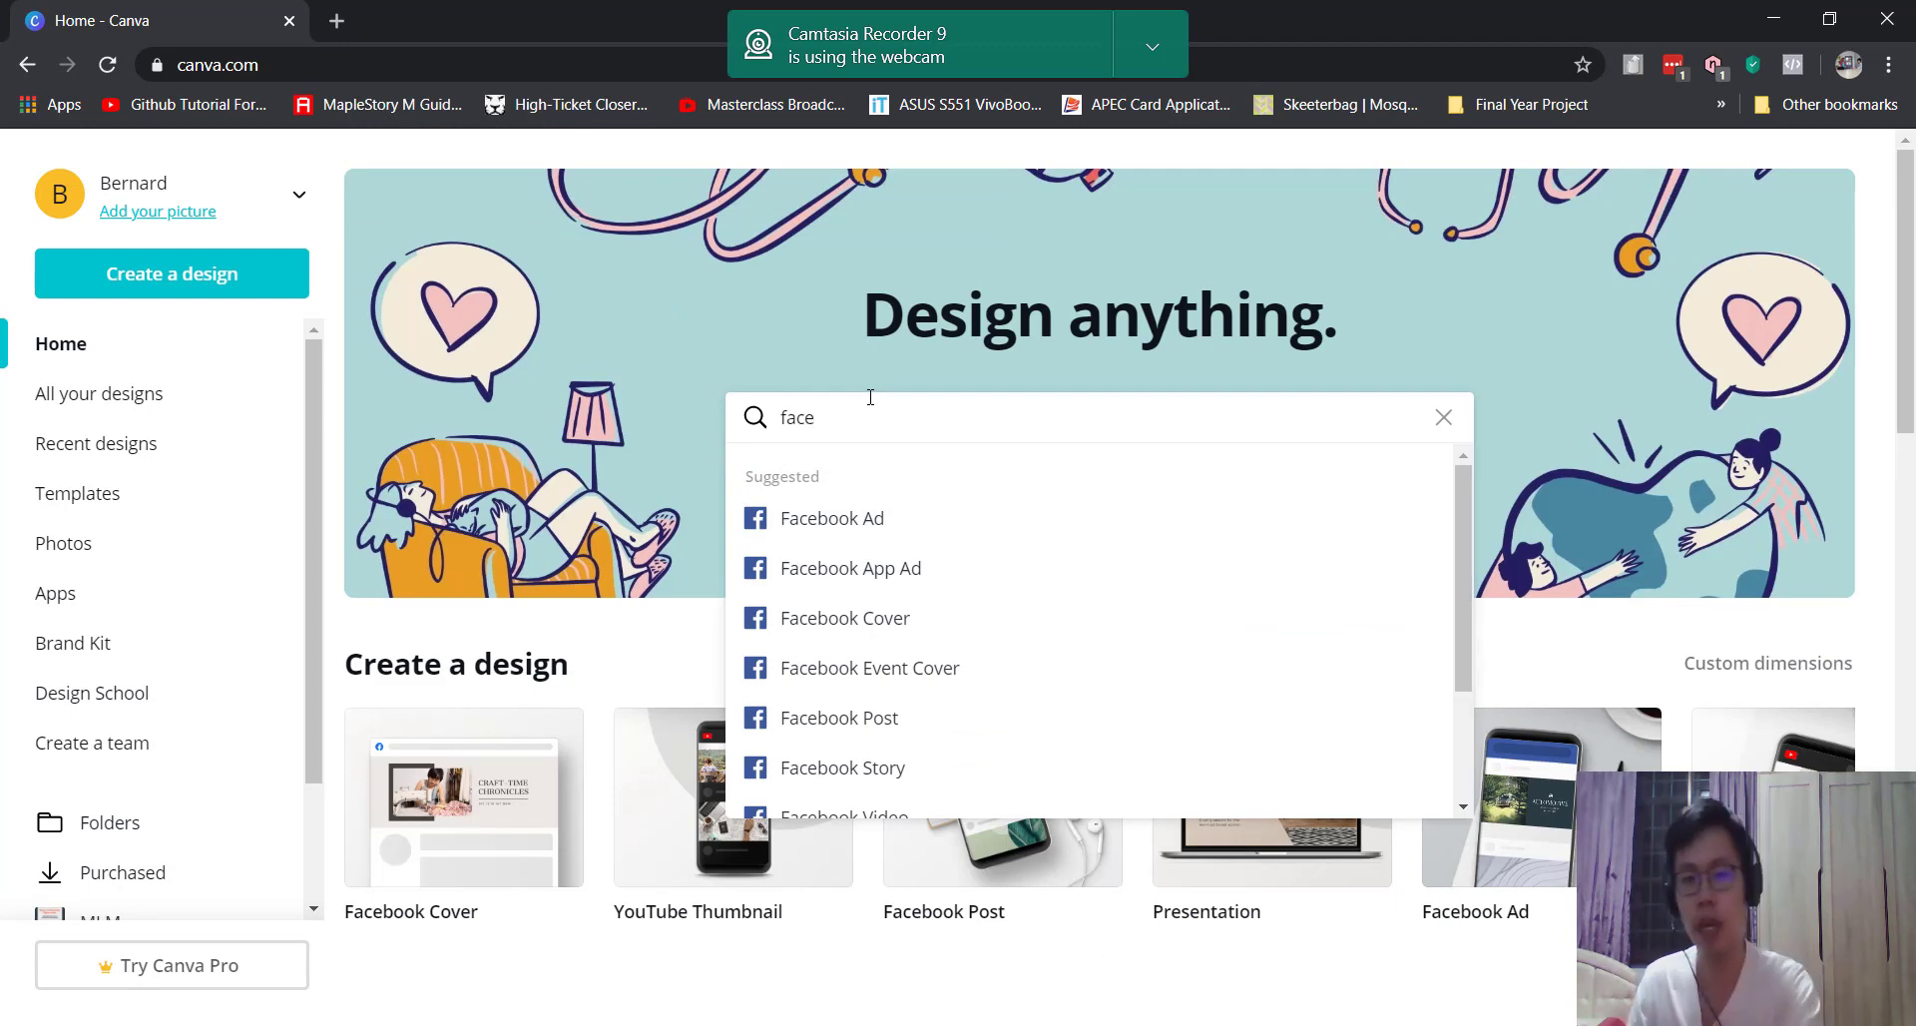
pyautogui.press('BackSpace')
pyautogui.press('BackSpace')
pyautogui.press('BackSpace')
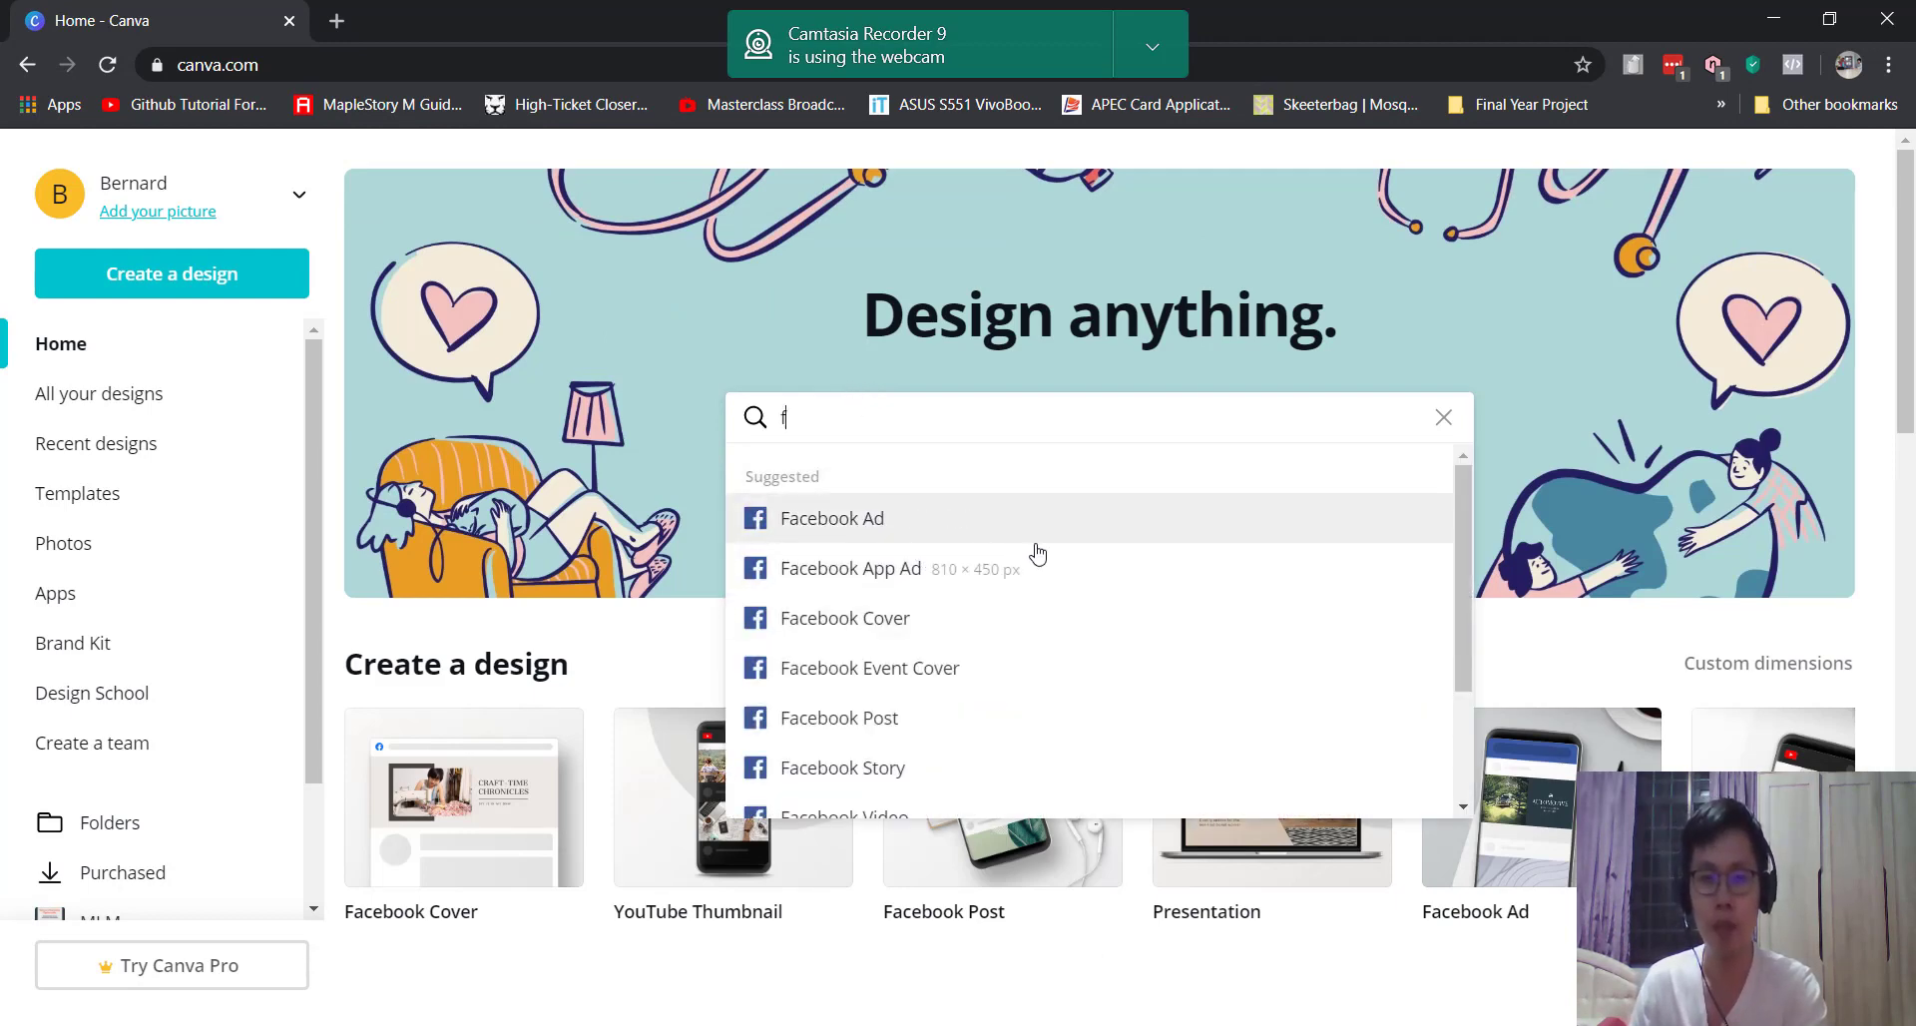
pyautogui.scroll(-2, 1037, 561)
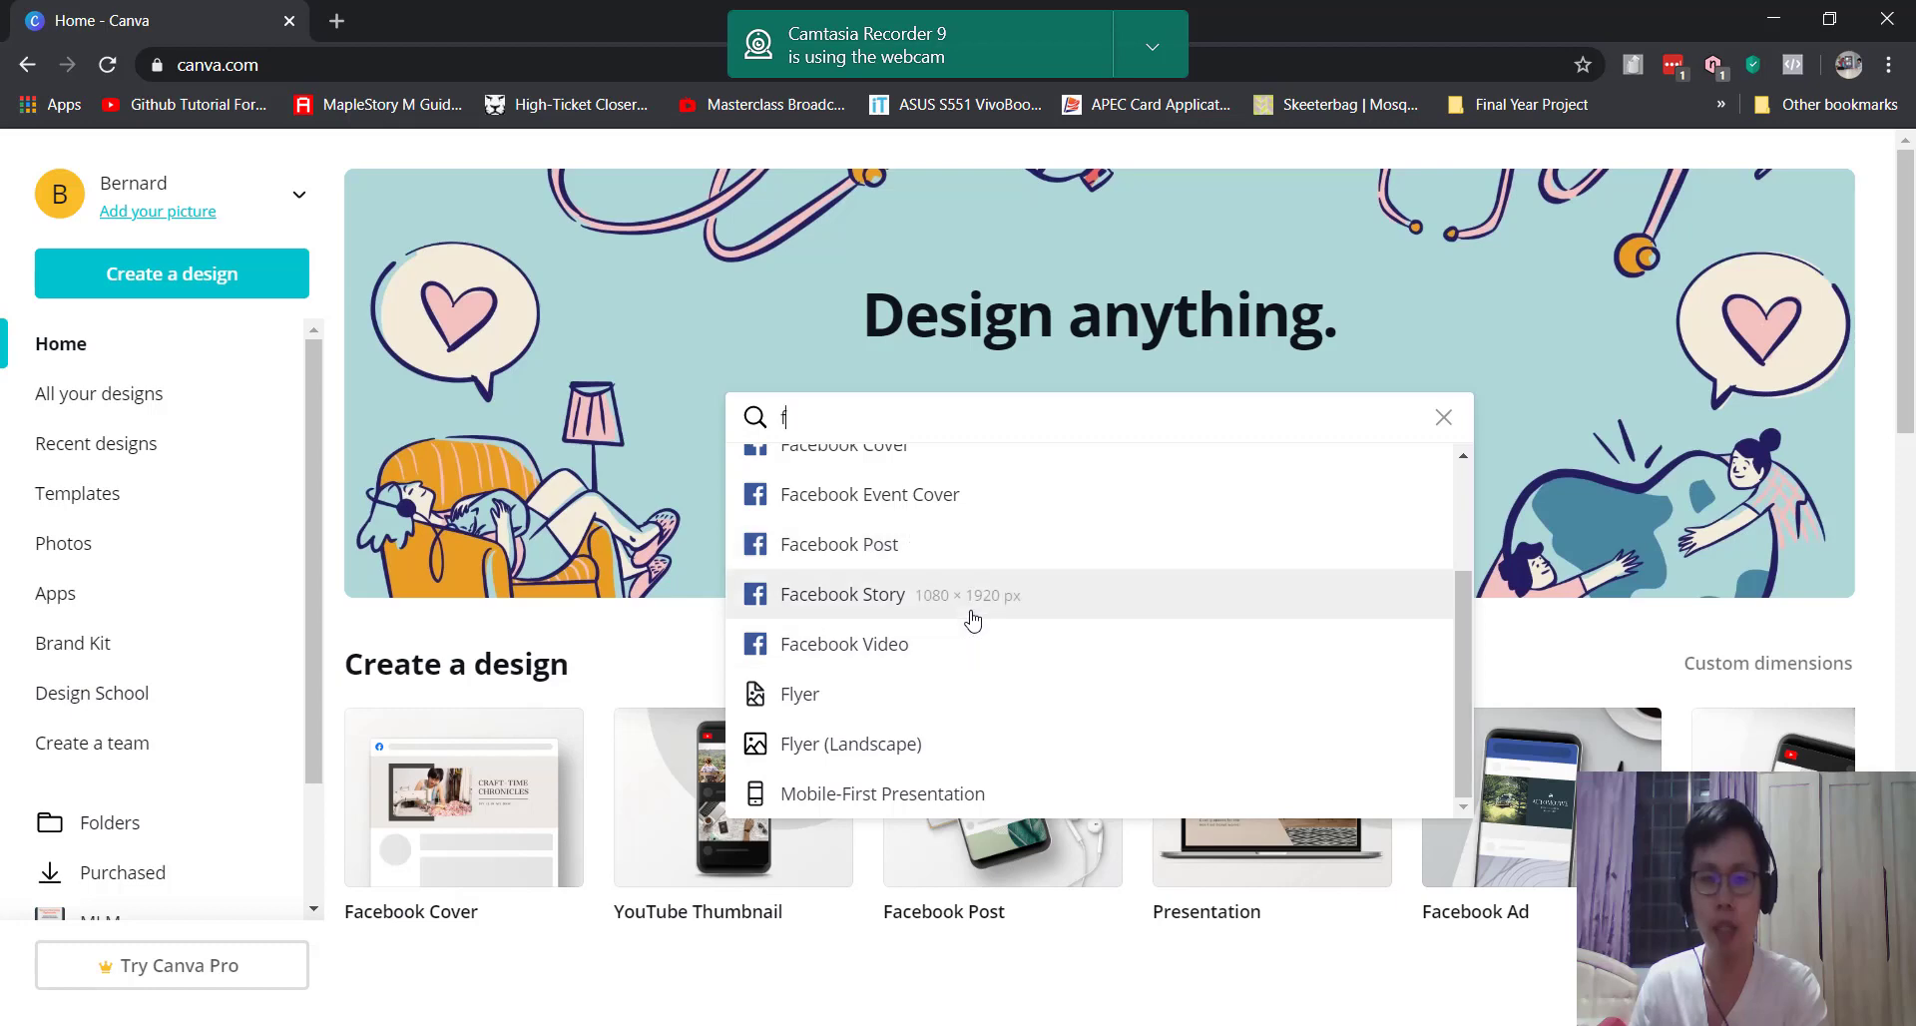
pyautogui.scroll(-2, 967, 620)
pyautogui.scroll(3, 958, 453)
pyautogui.scroll(2, 978, 499)
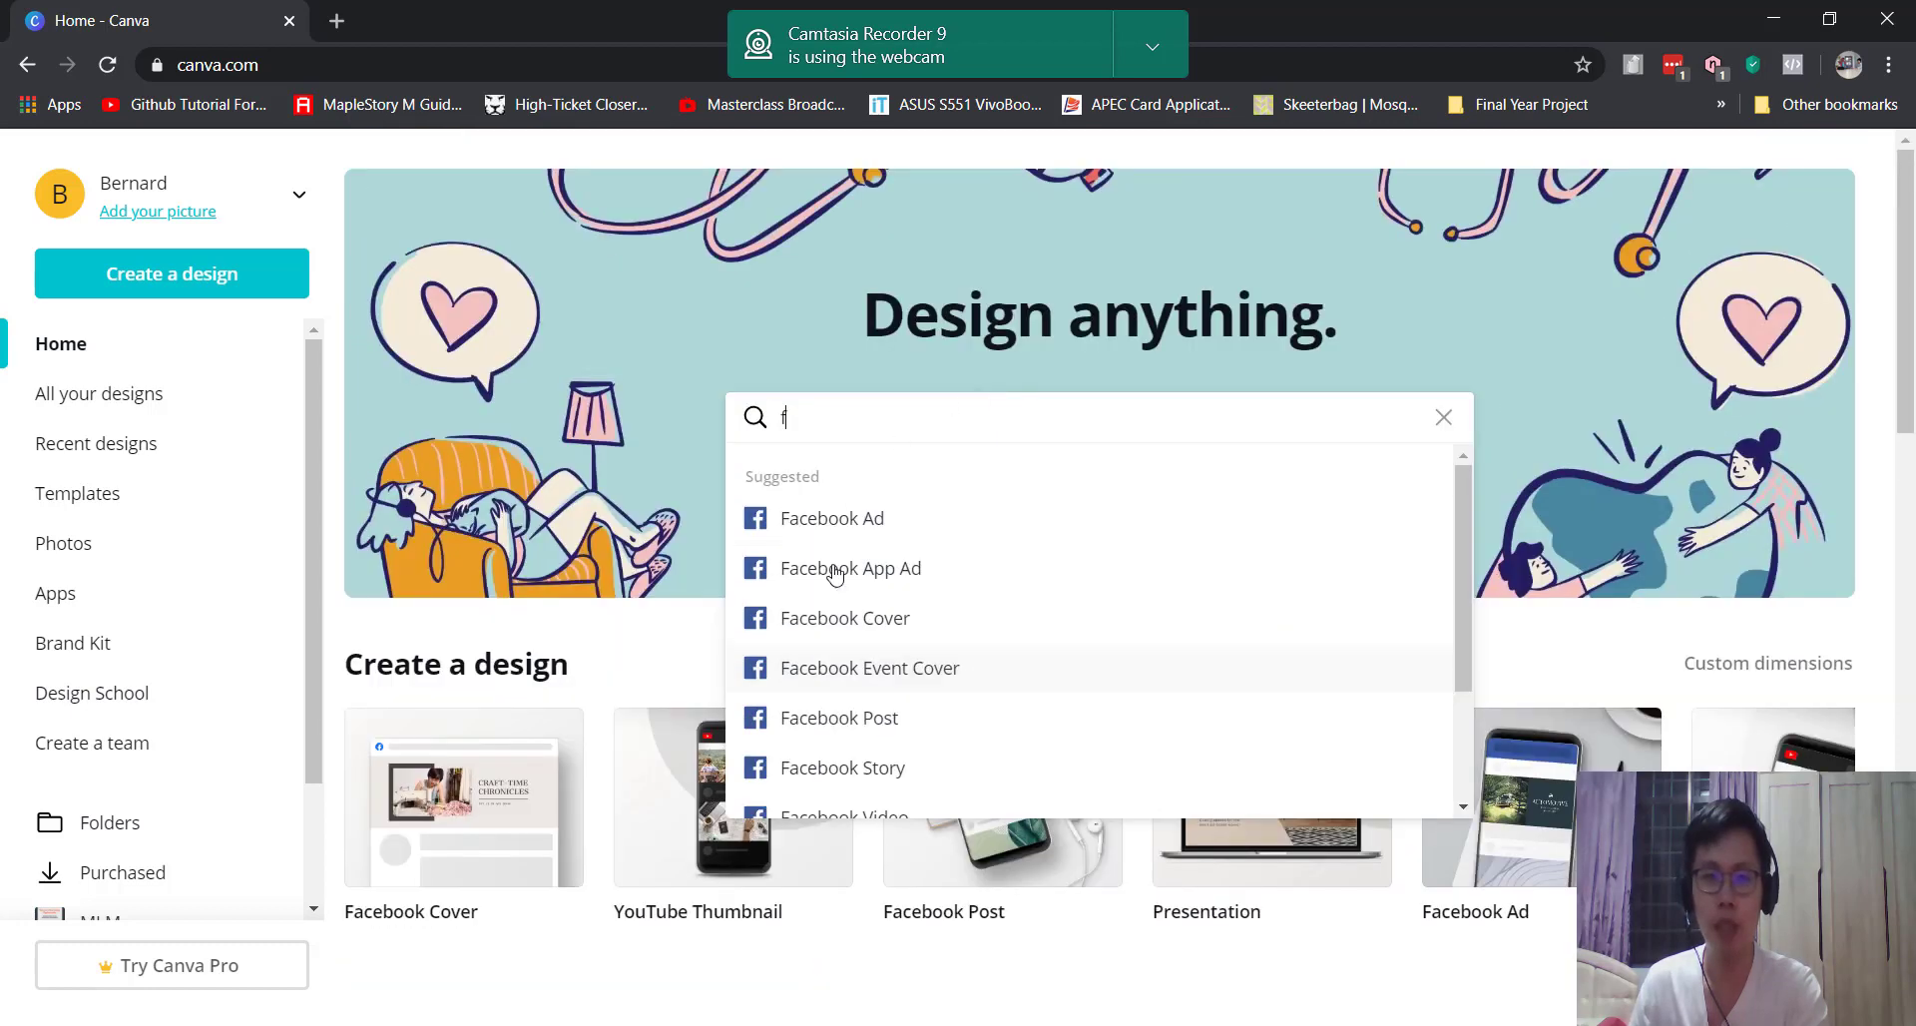
pyautogui.scroll(-3, 978, 578)
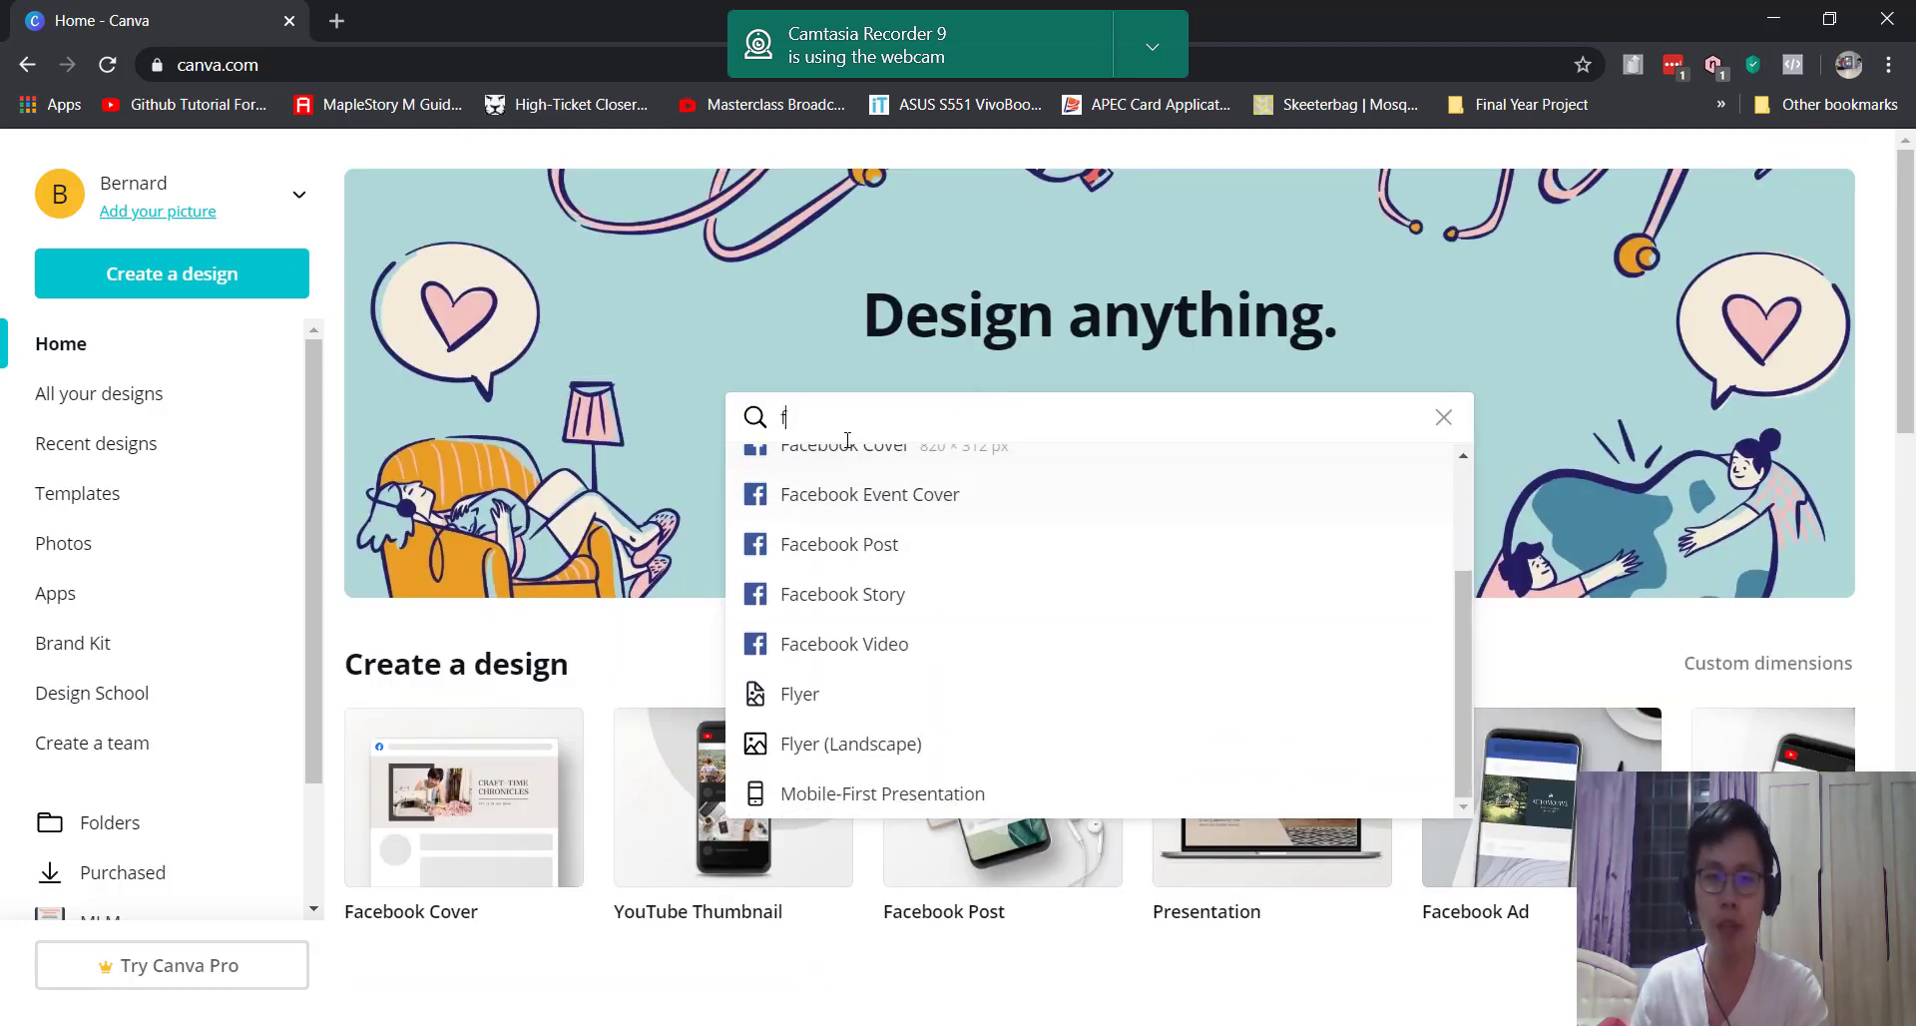
pyautogui.press('BackSpace')
pyautogui.write('y')
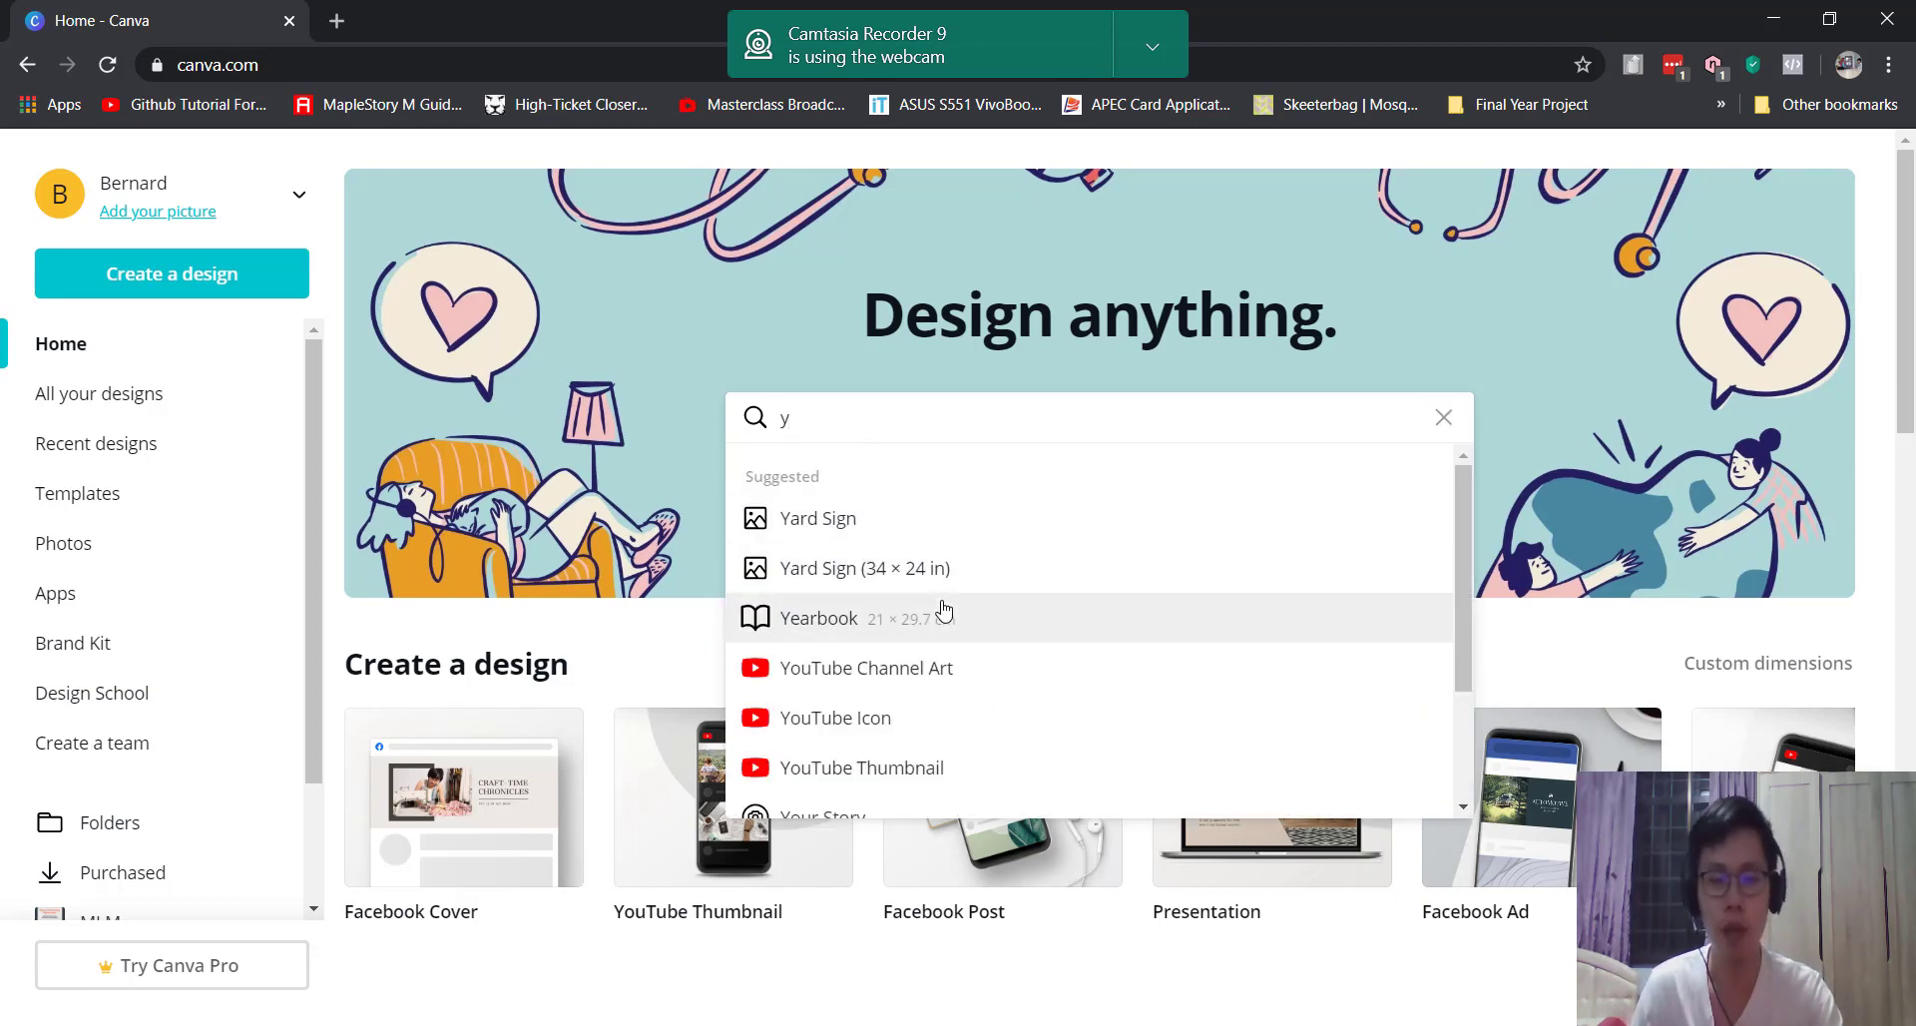
pyautogui.press('BackSpace')
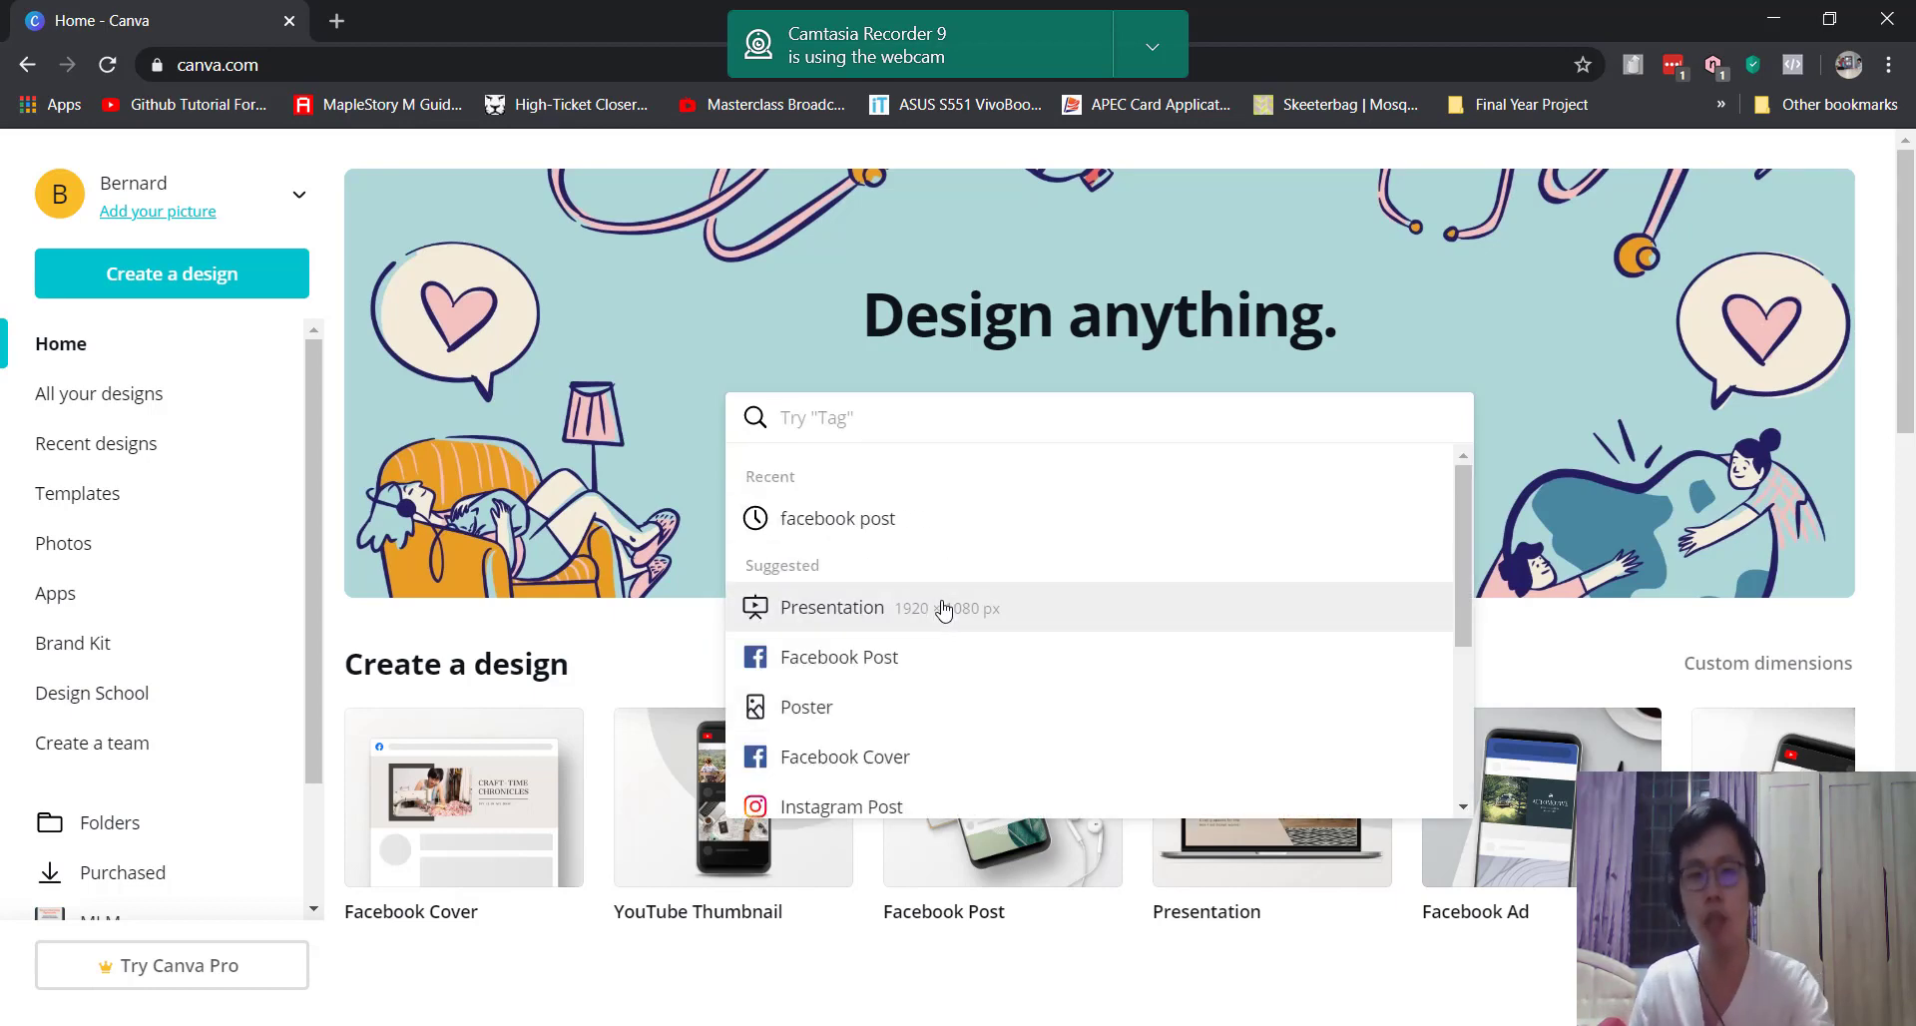
pyautogui.click(248, 278)
pyautogui.scroll(-5, 257, 489)
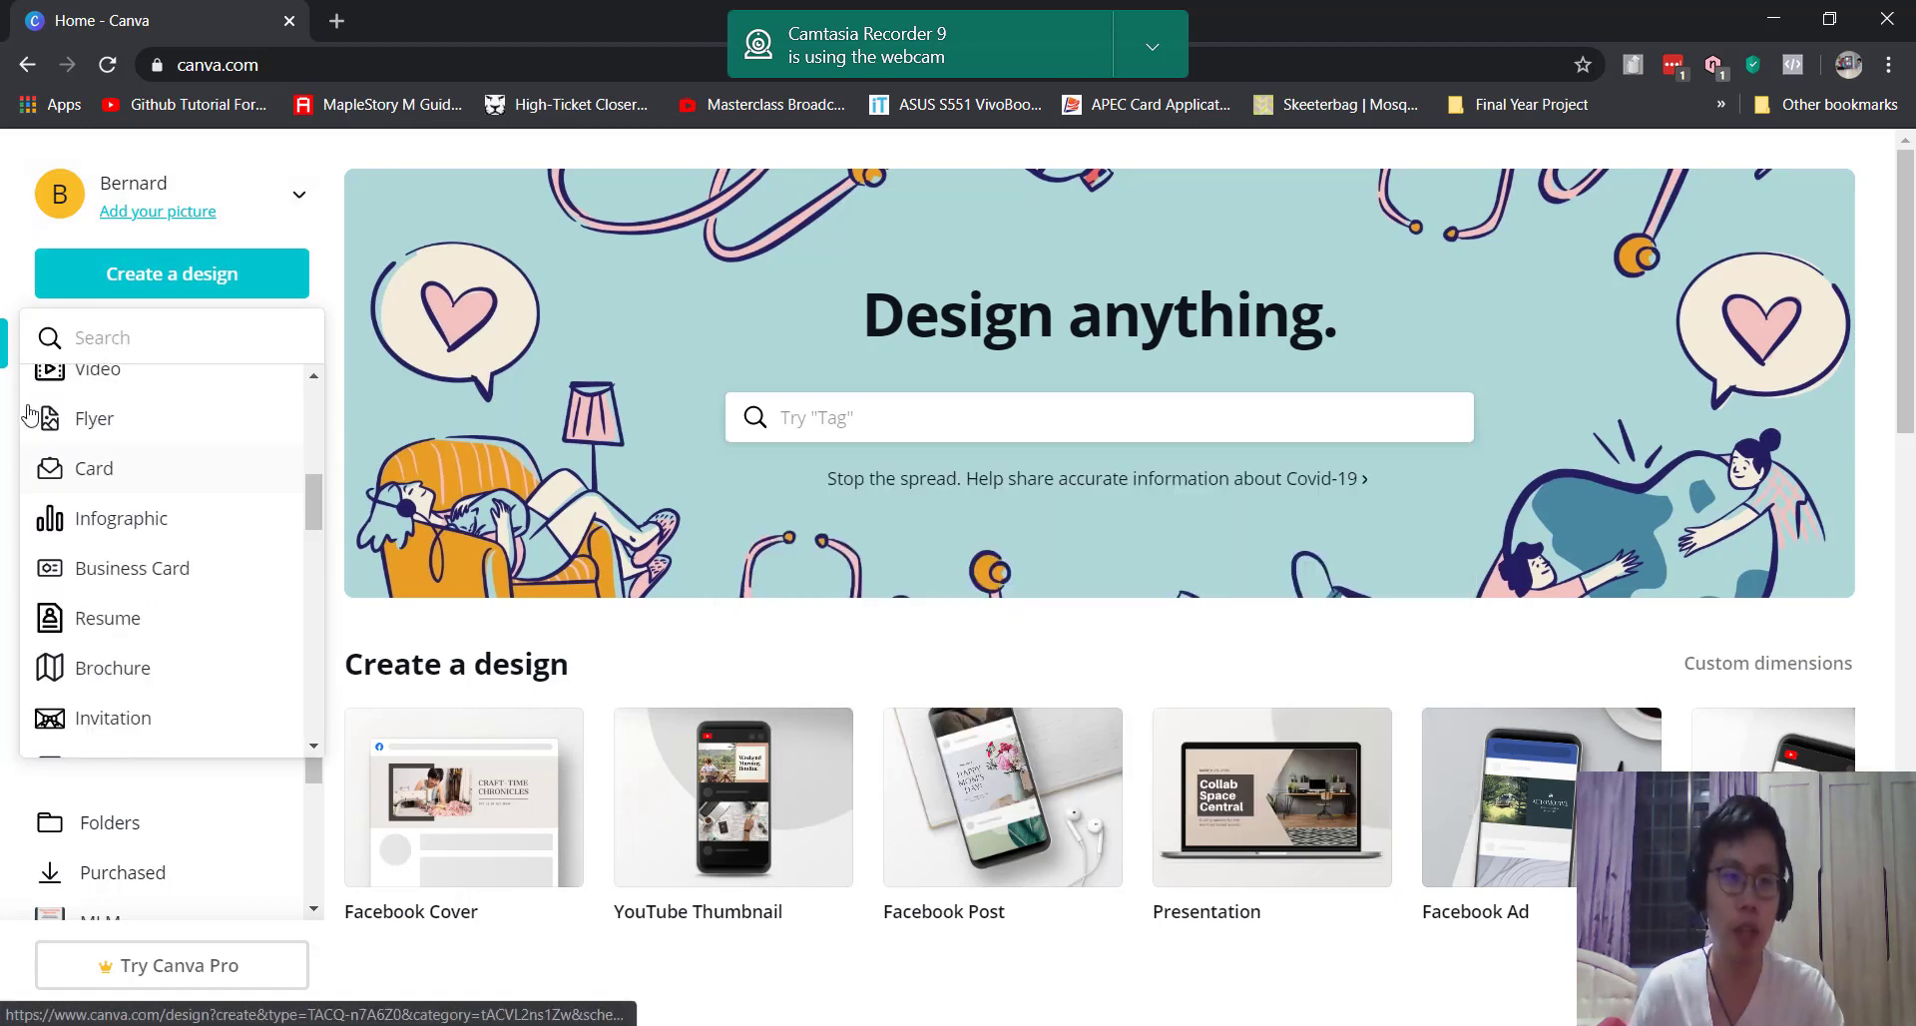
pyautogui.scroll(4, 249, 511)
pyautogui.scroll(-5, 222, 659)
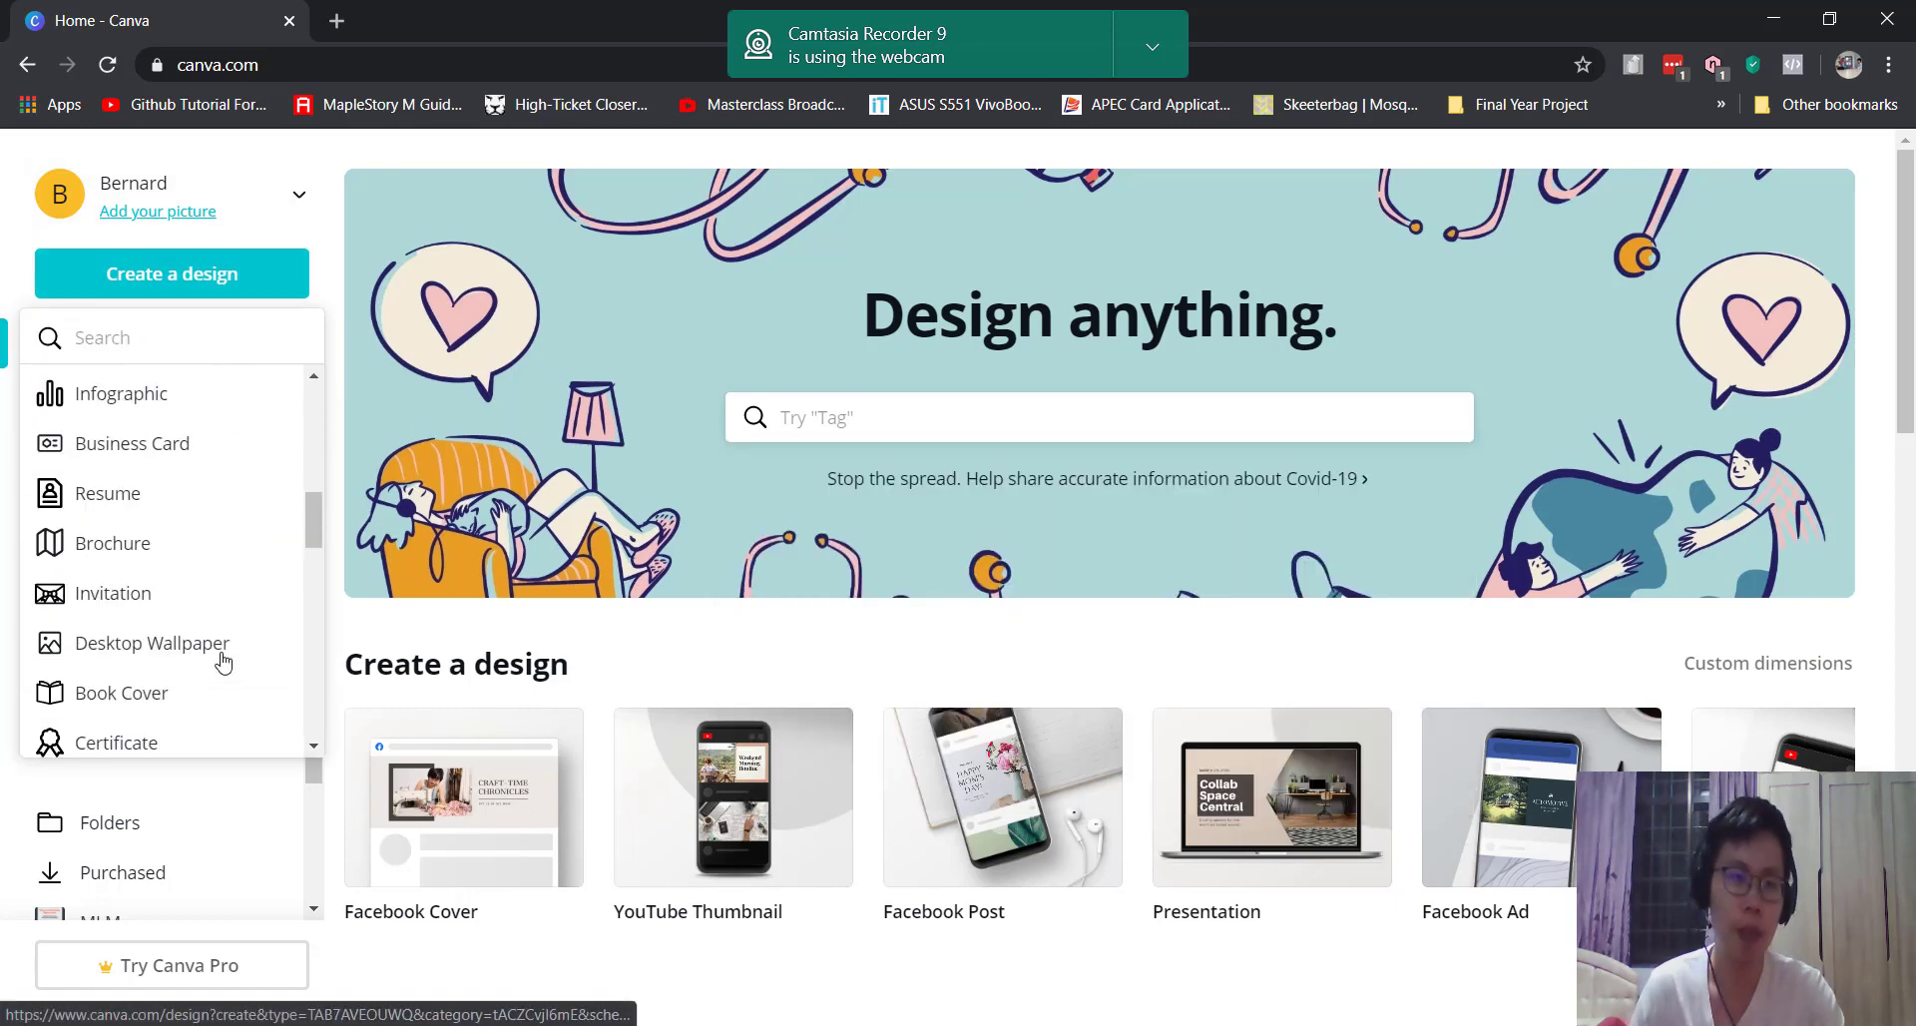
pyautogui.scroll(4, 223, 662)
pyautogui.scroll(-4, 534, 690)
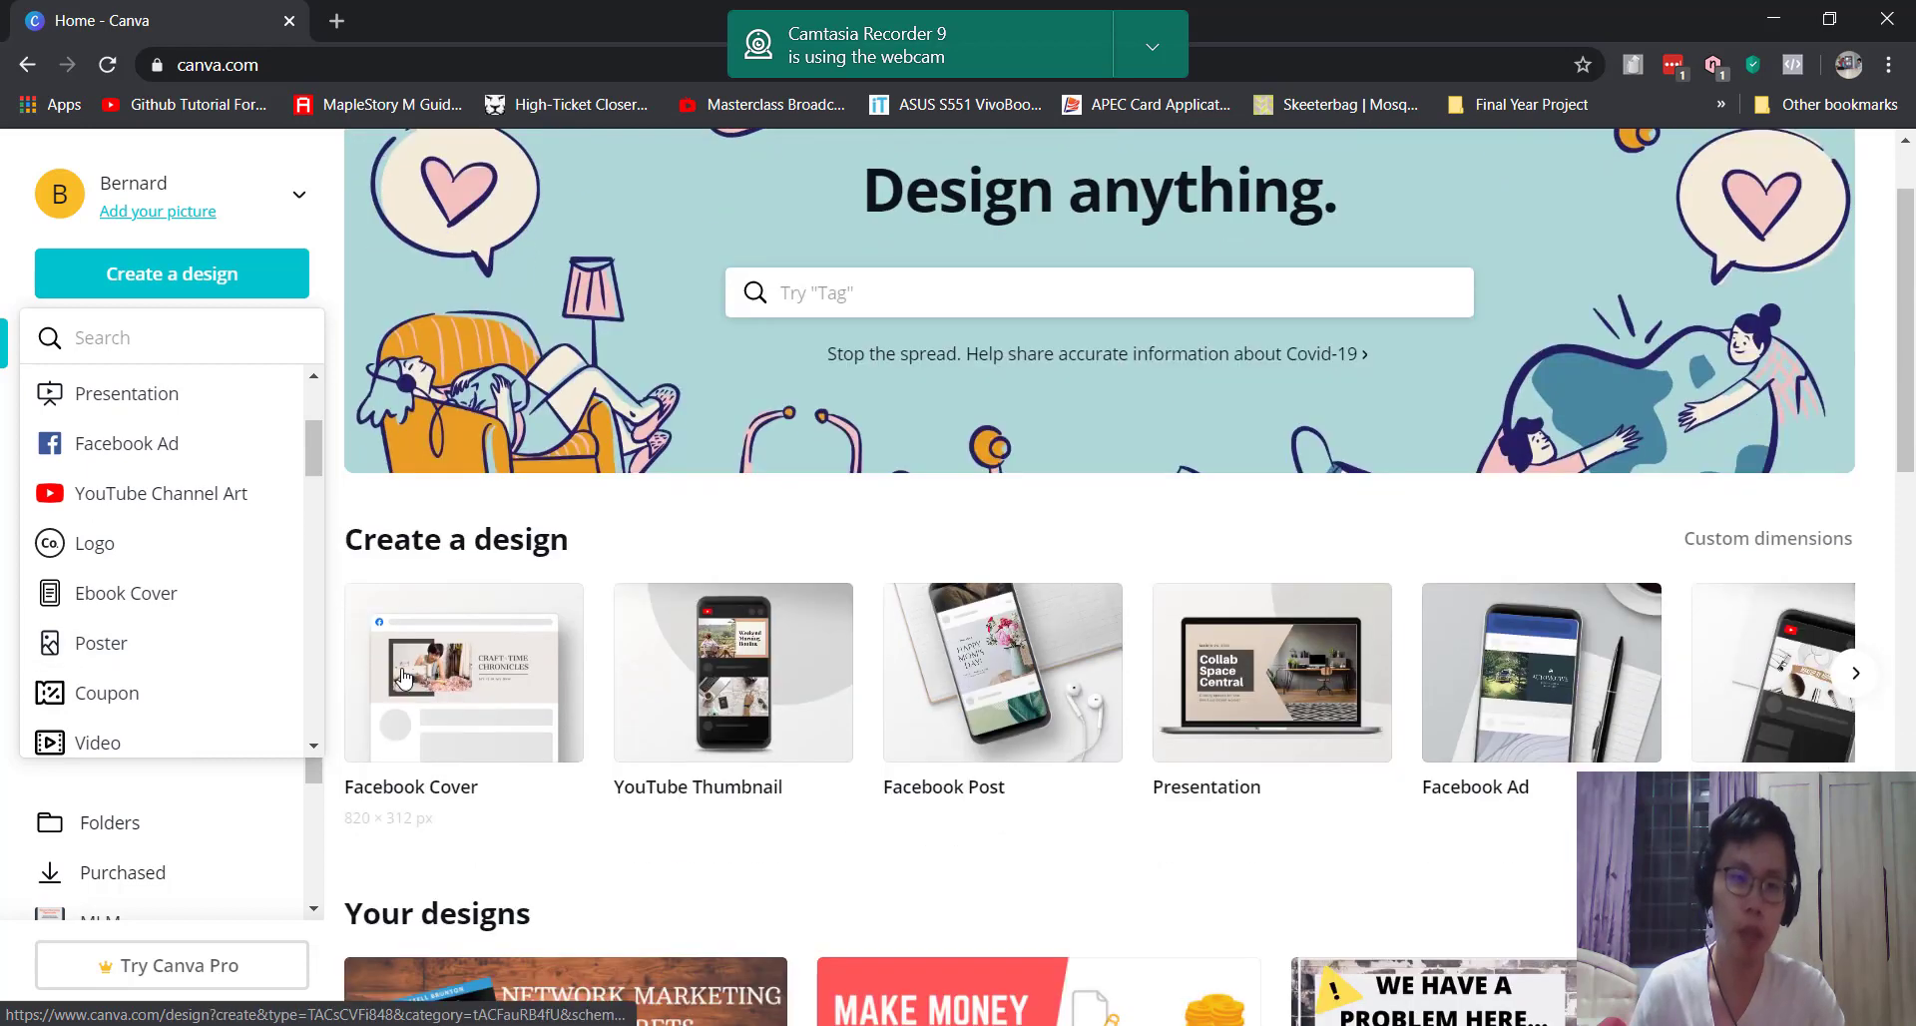
pyautogui.click(738, 605)
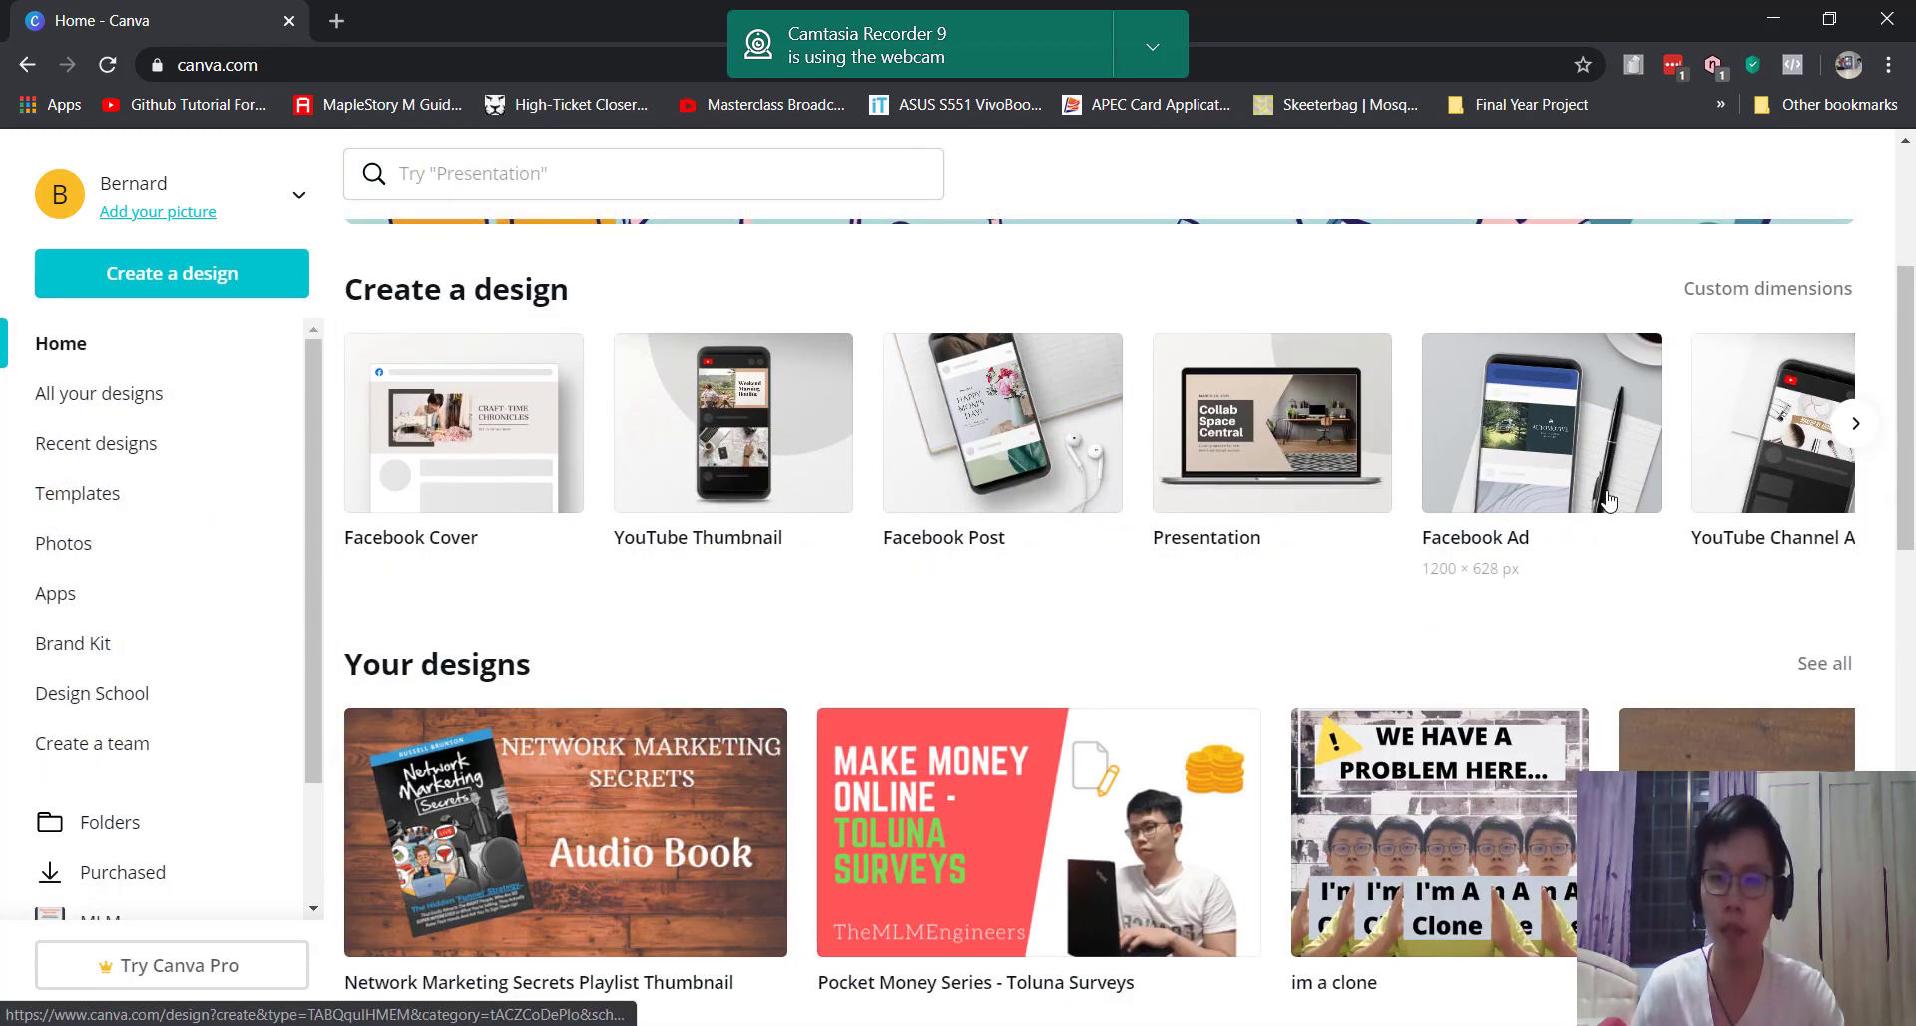
pyautogui.click(1855, 425)
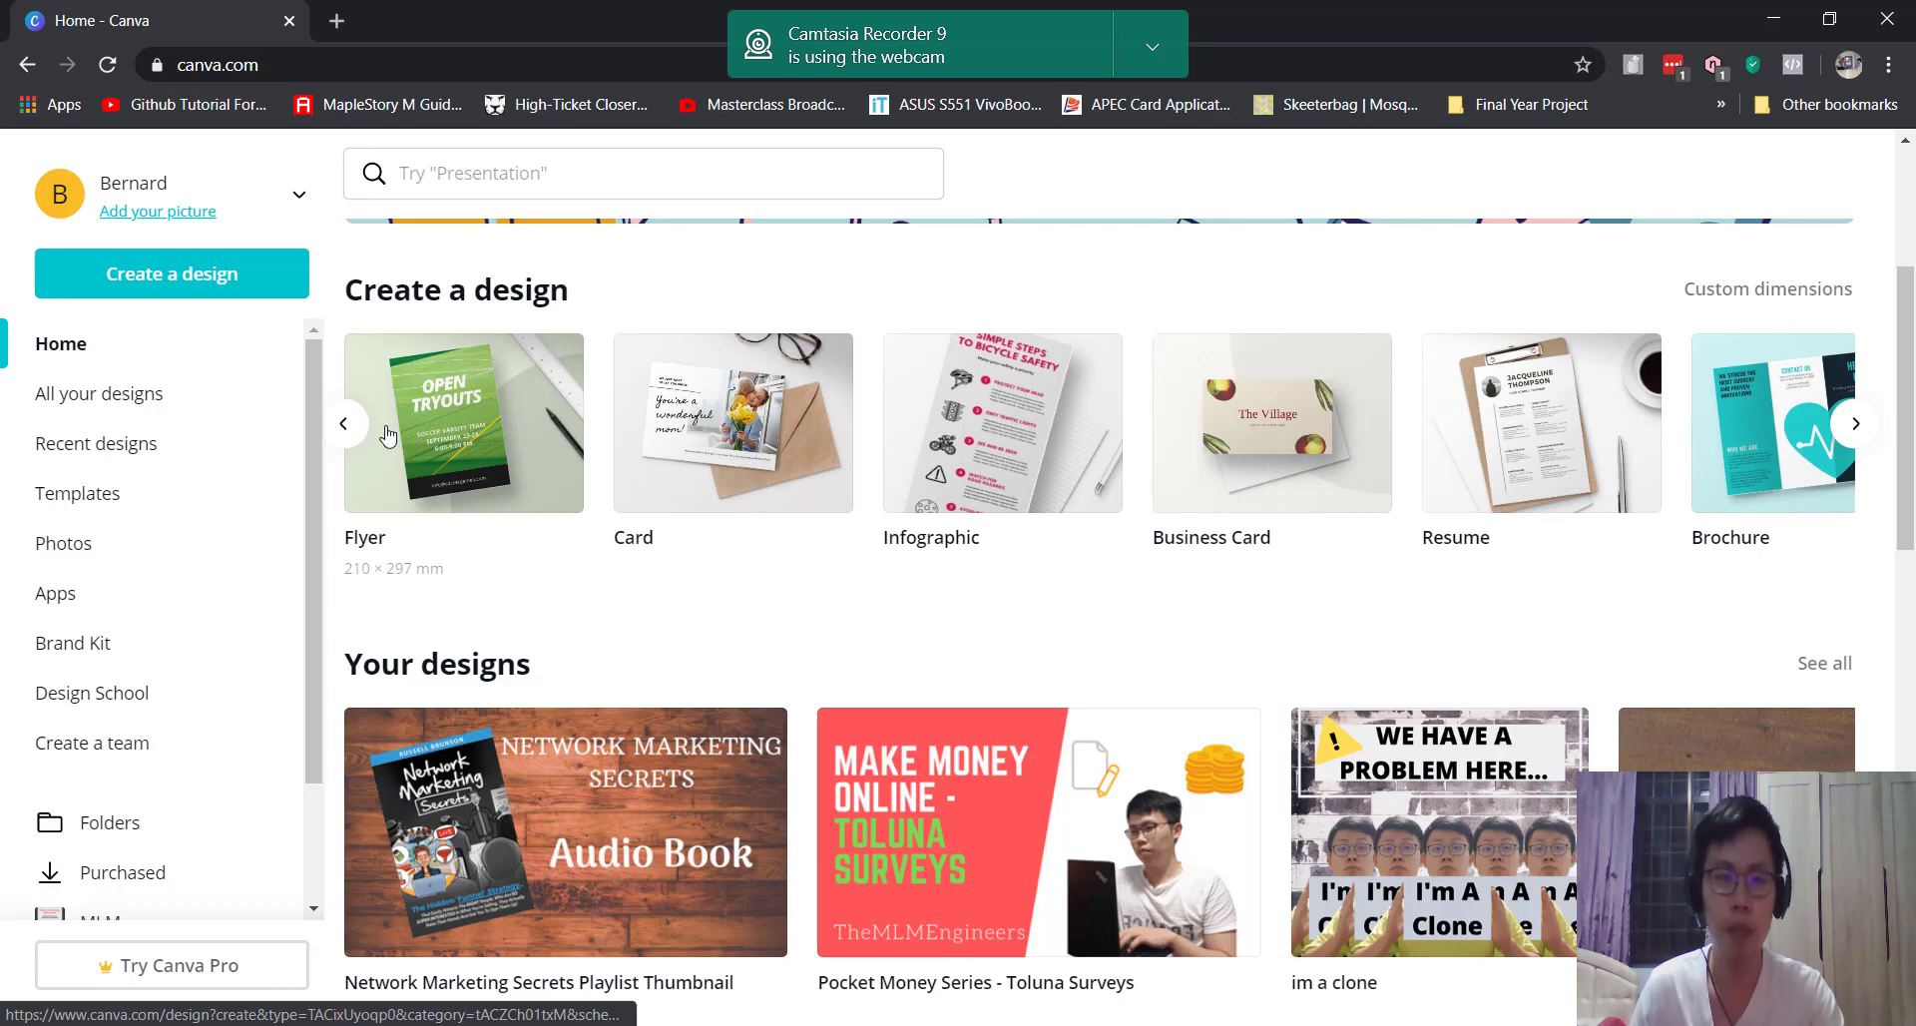
pyautogui.click(345, 424)
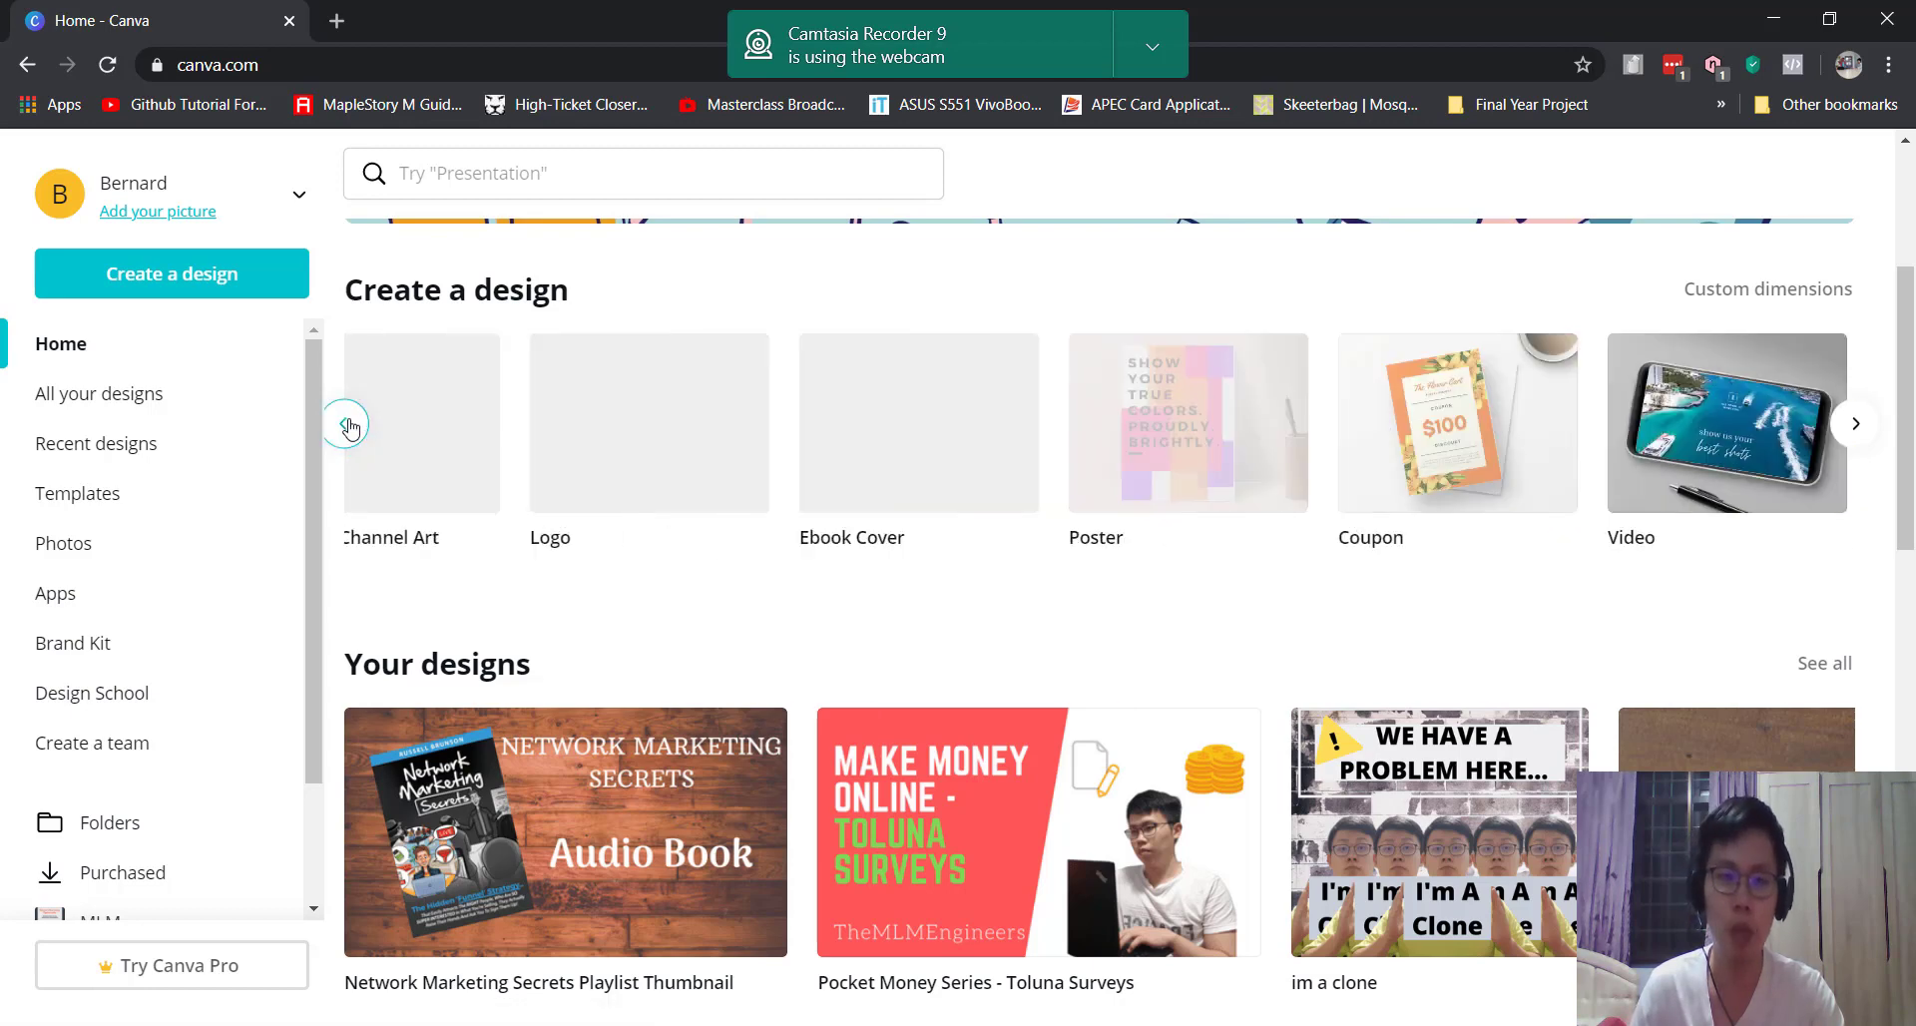
pyautogui.scroll(3, 552, 478)
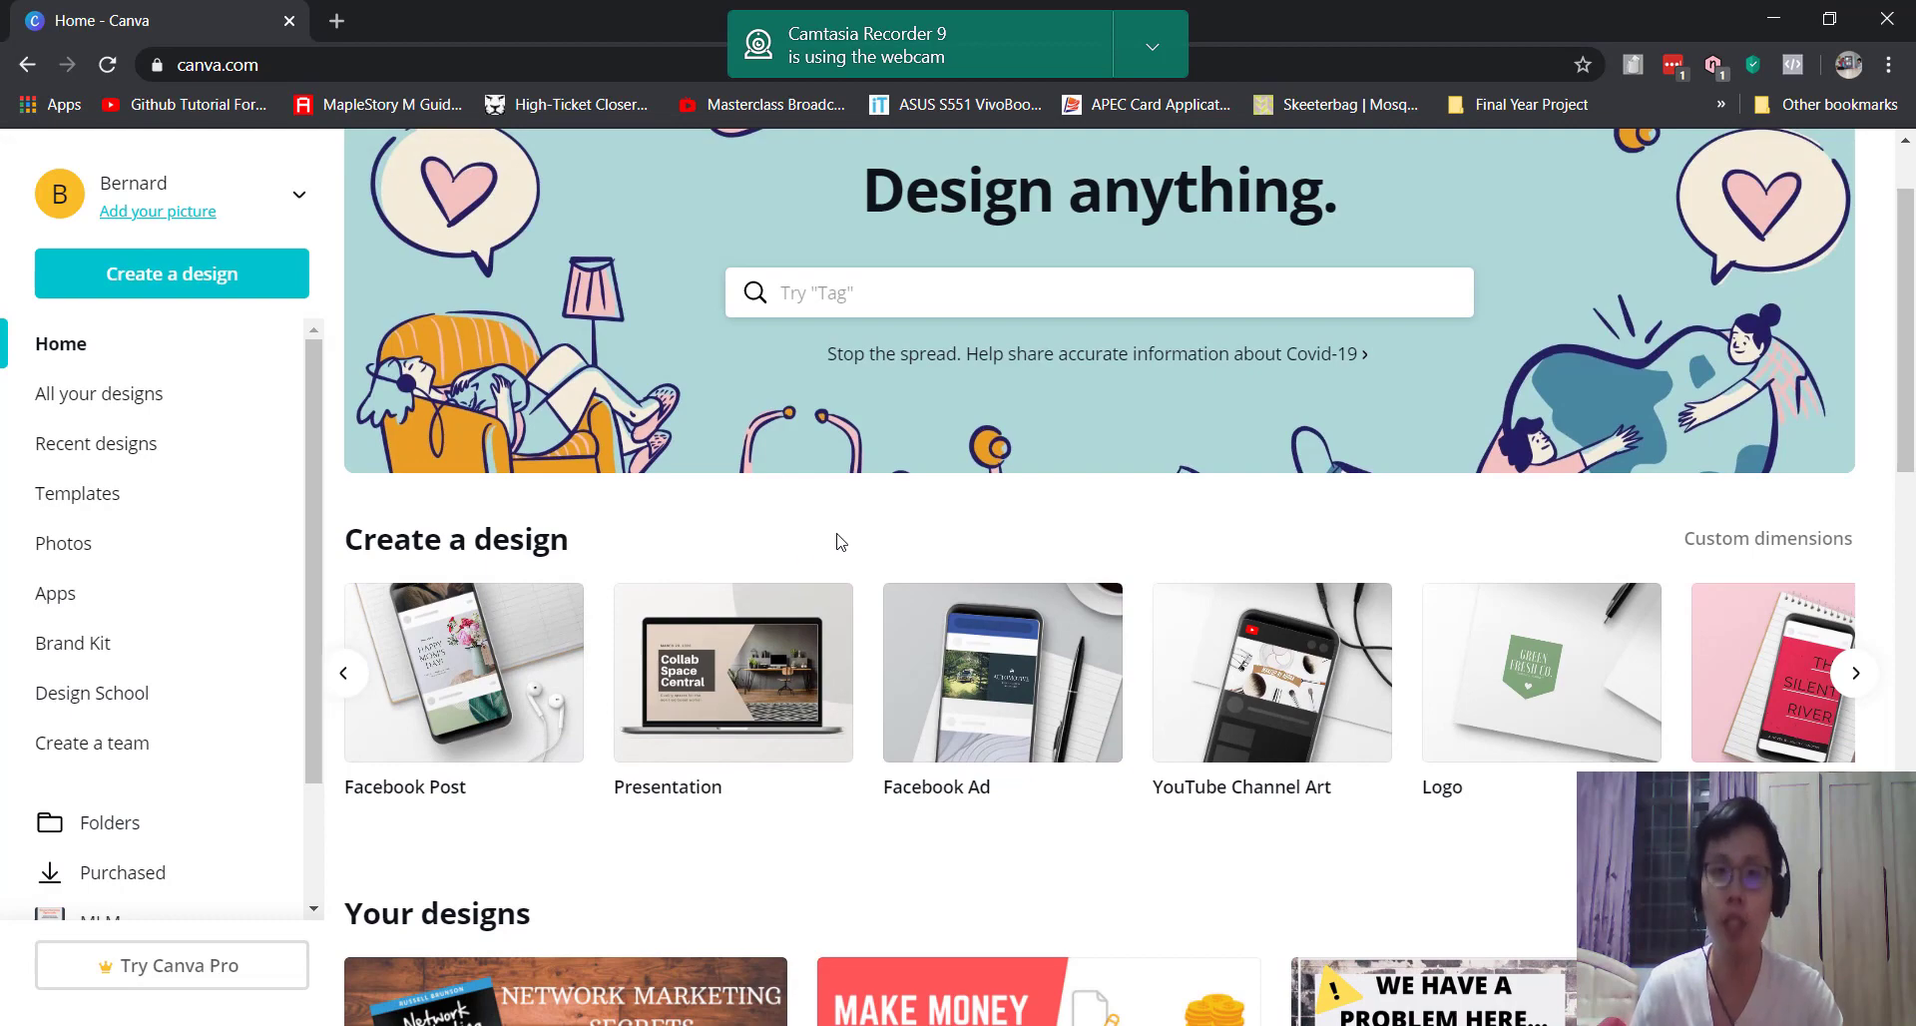
pyautogui.scroll(-6, 838, 544)
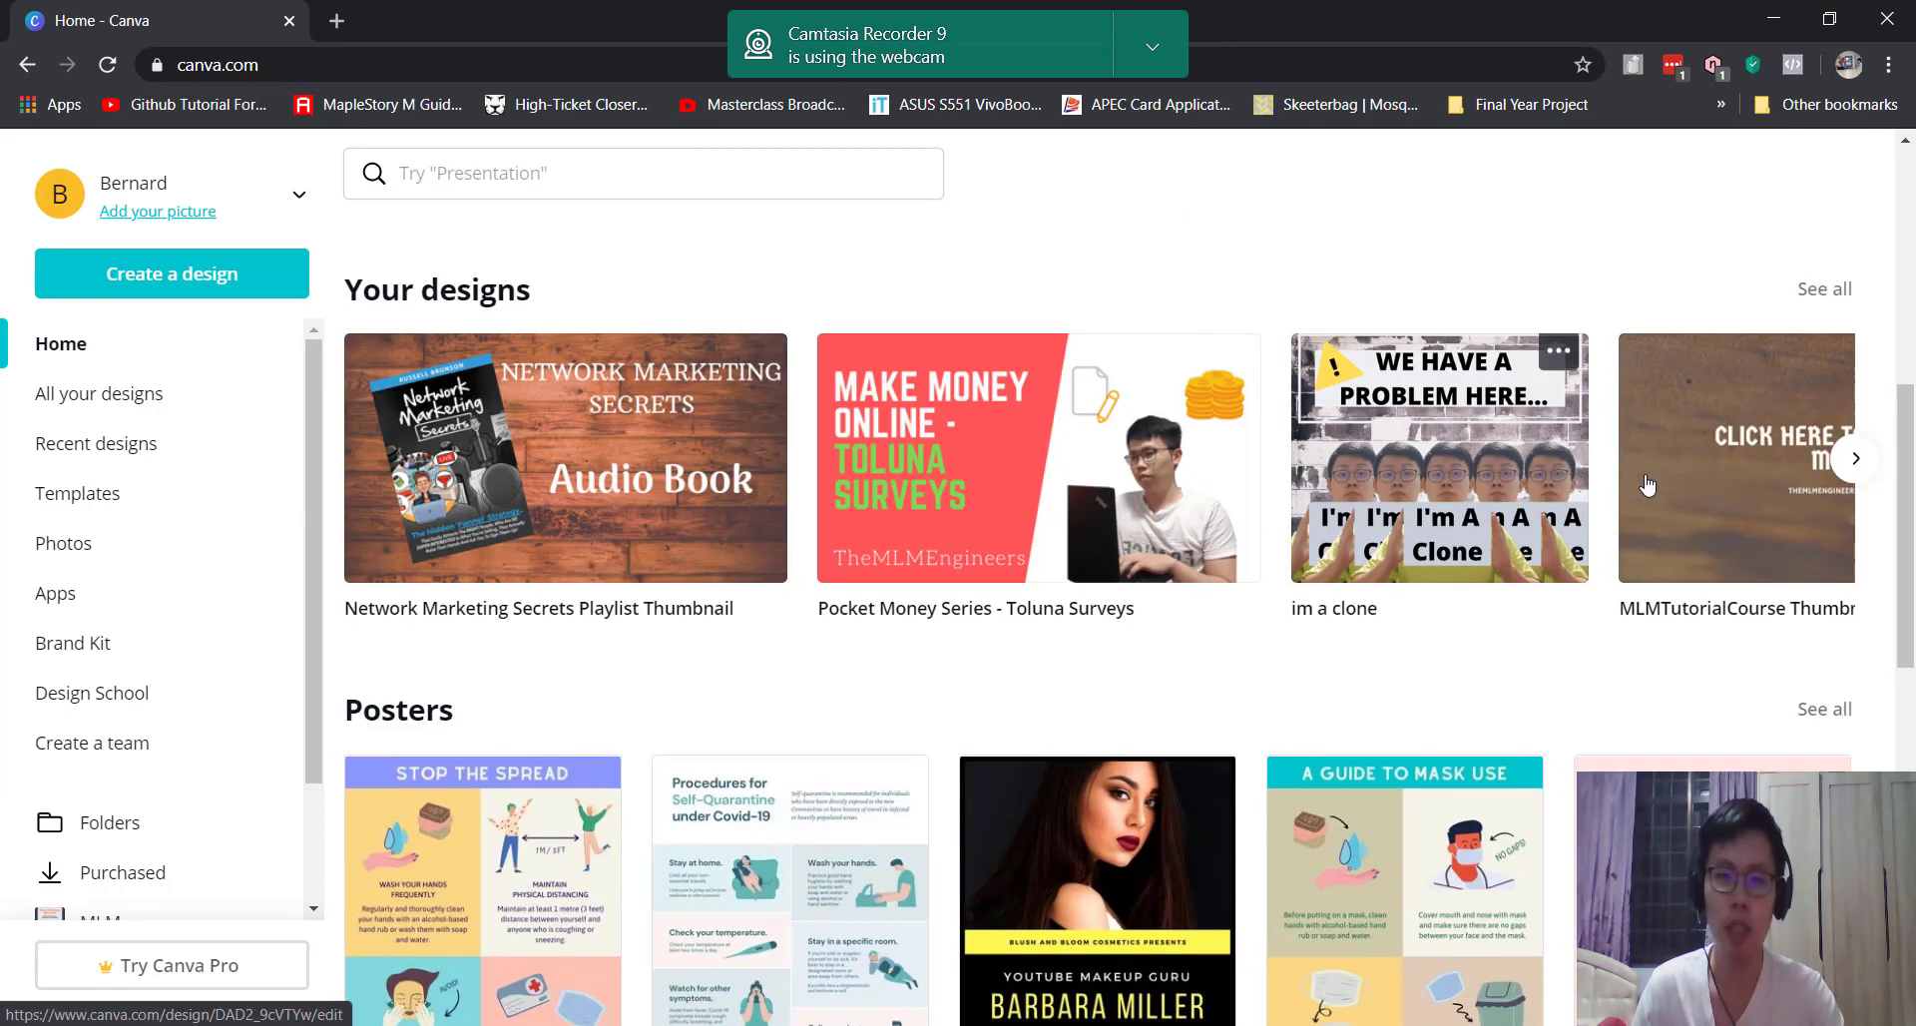
pyautogui.scroll(-2, 948, 568)
pyautogui.scroll(-2, 953, 566)
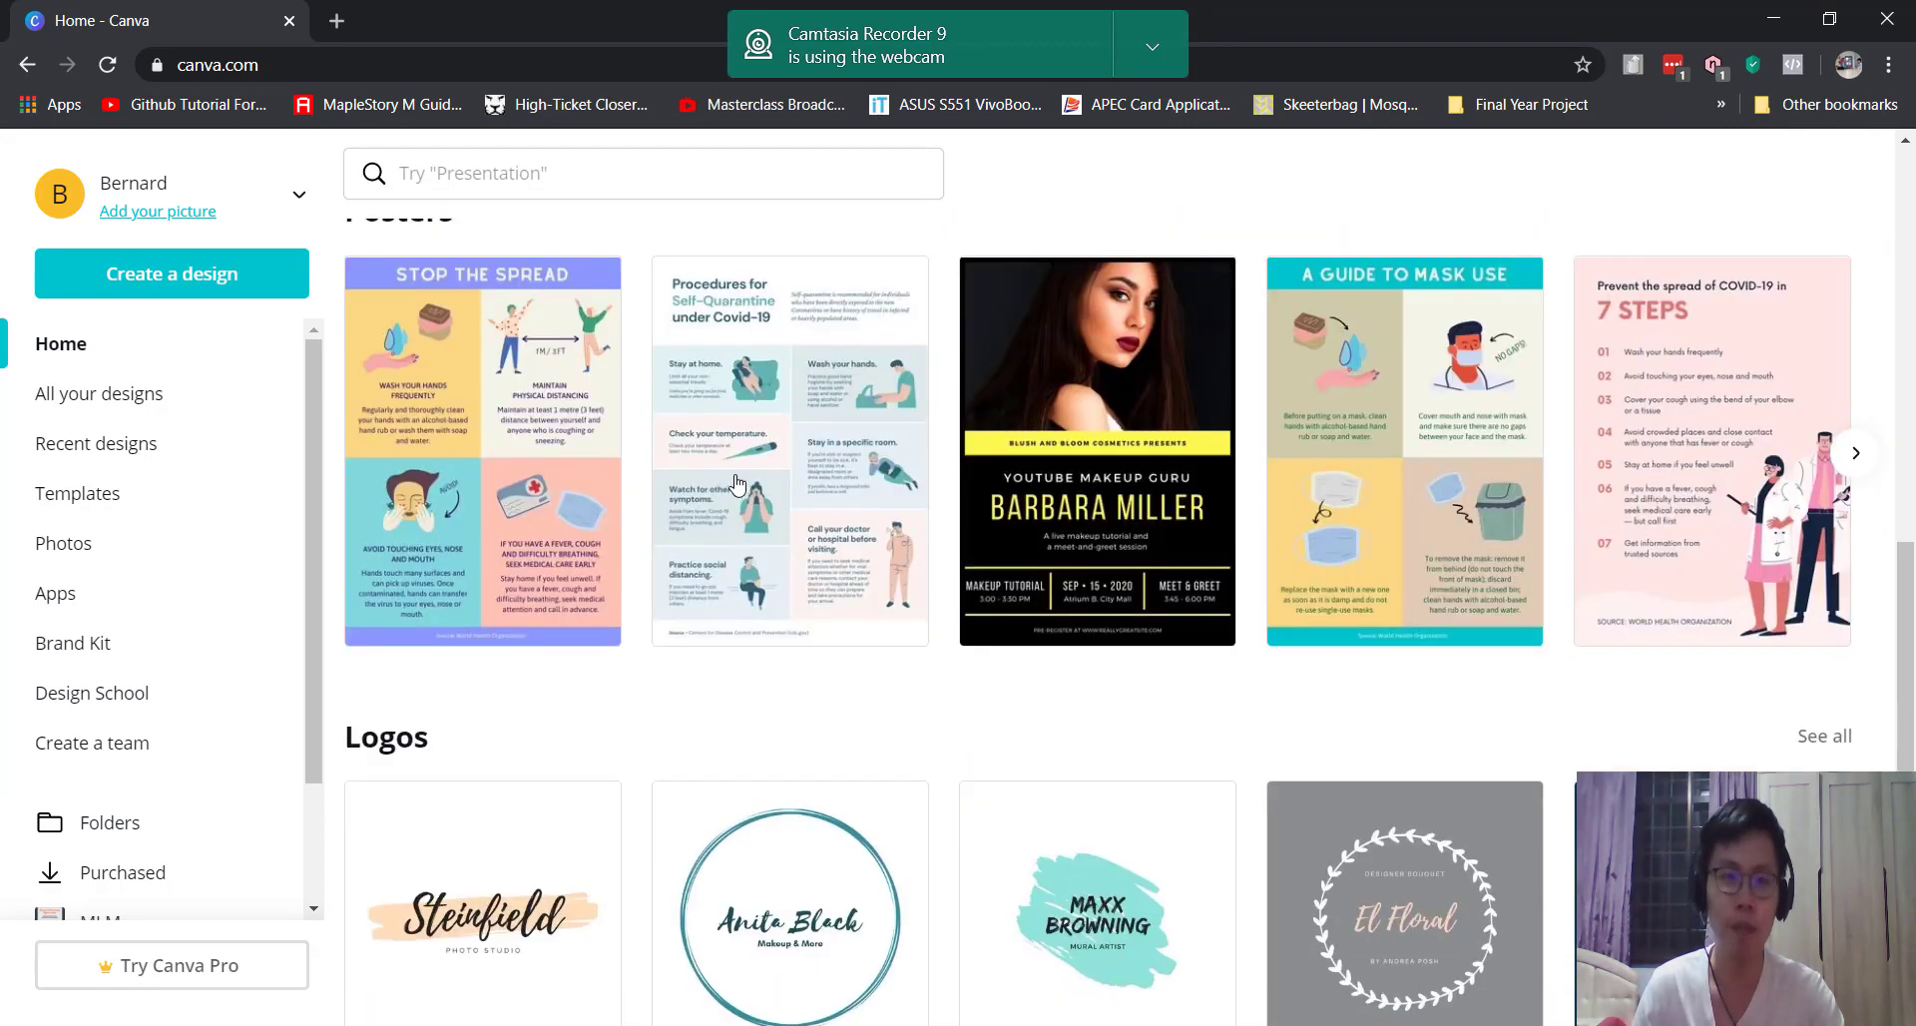
pyautogui.scroll(-2, 559, 519)
pyautogui.scroll(-3, 449, 414)
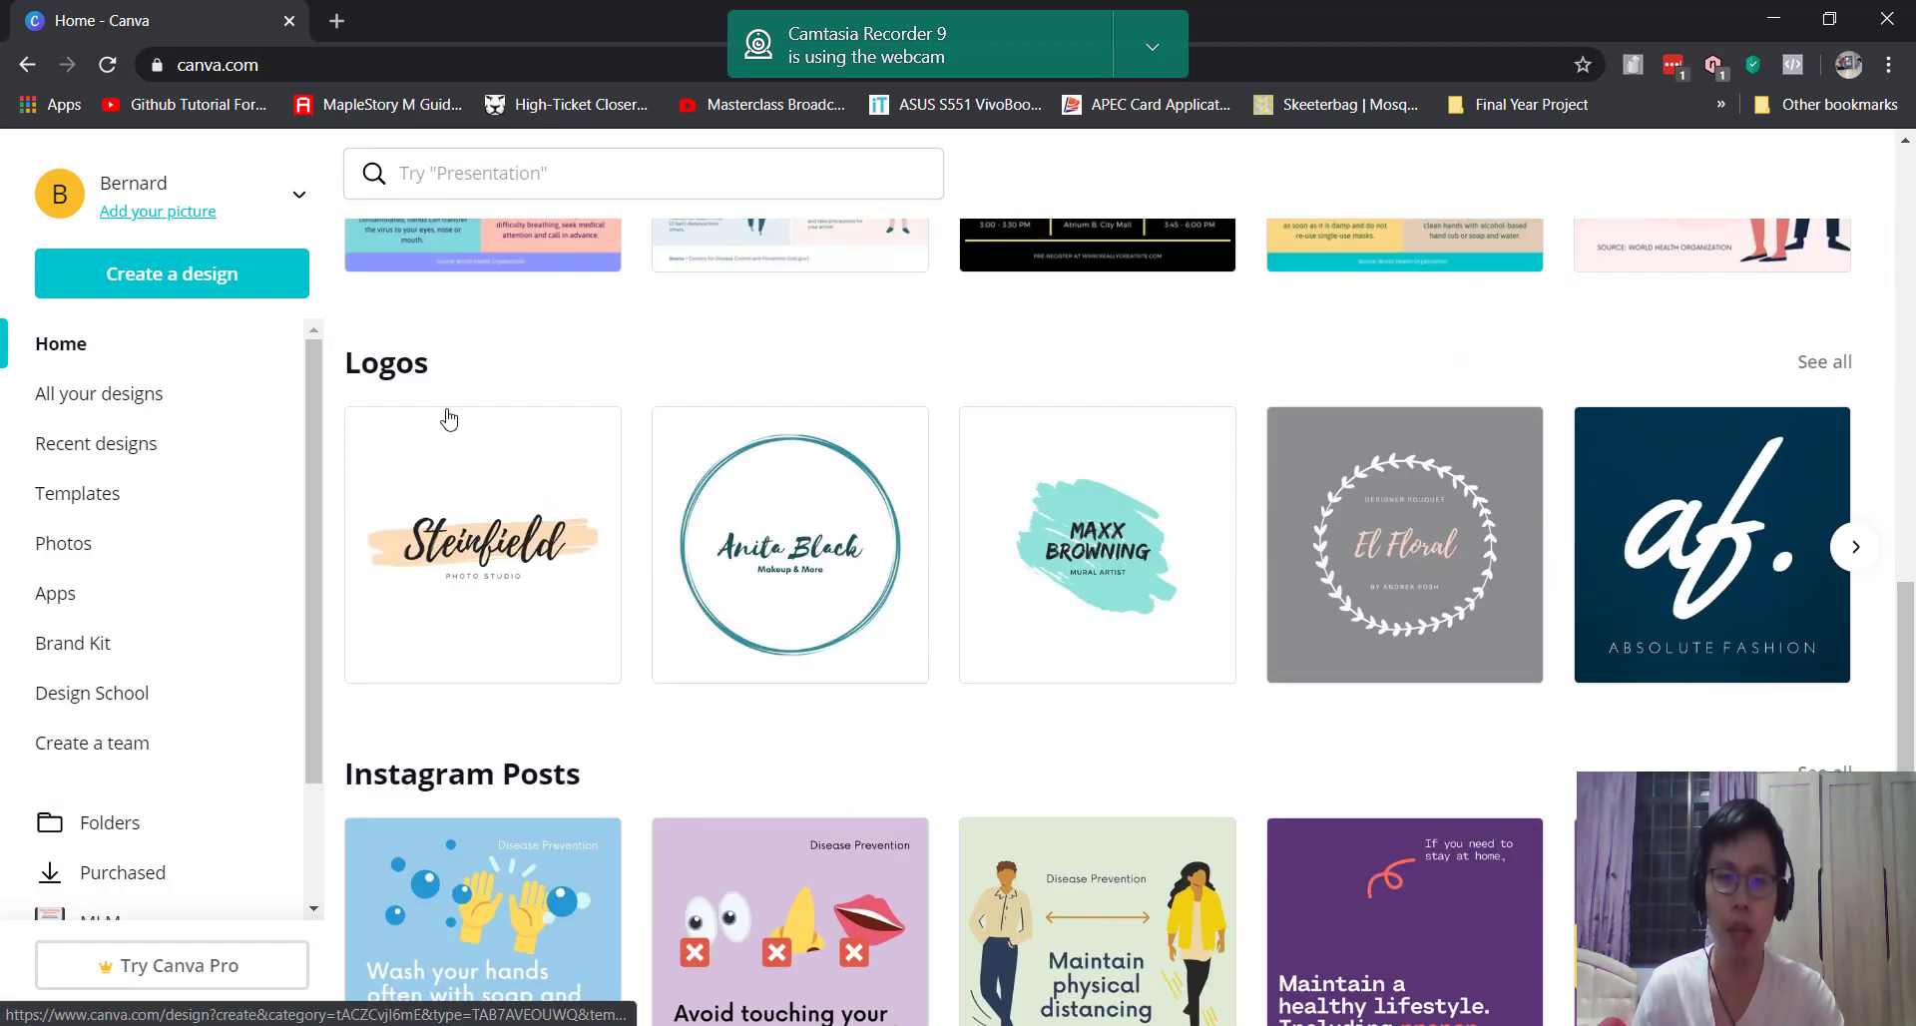
pyautogui.scroll(4, 521, 569)
pyautogui.scroll(-3, 513, 583)
pyautogui.scroll(-8, 514, 583)
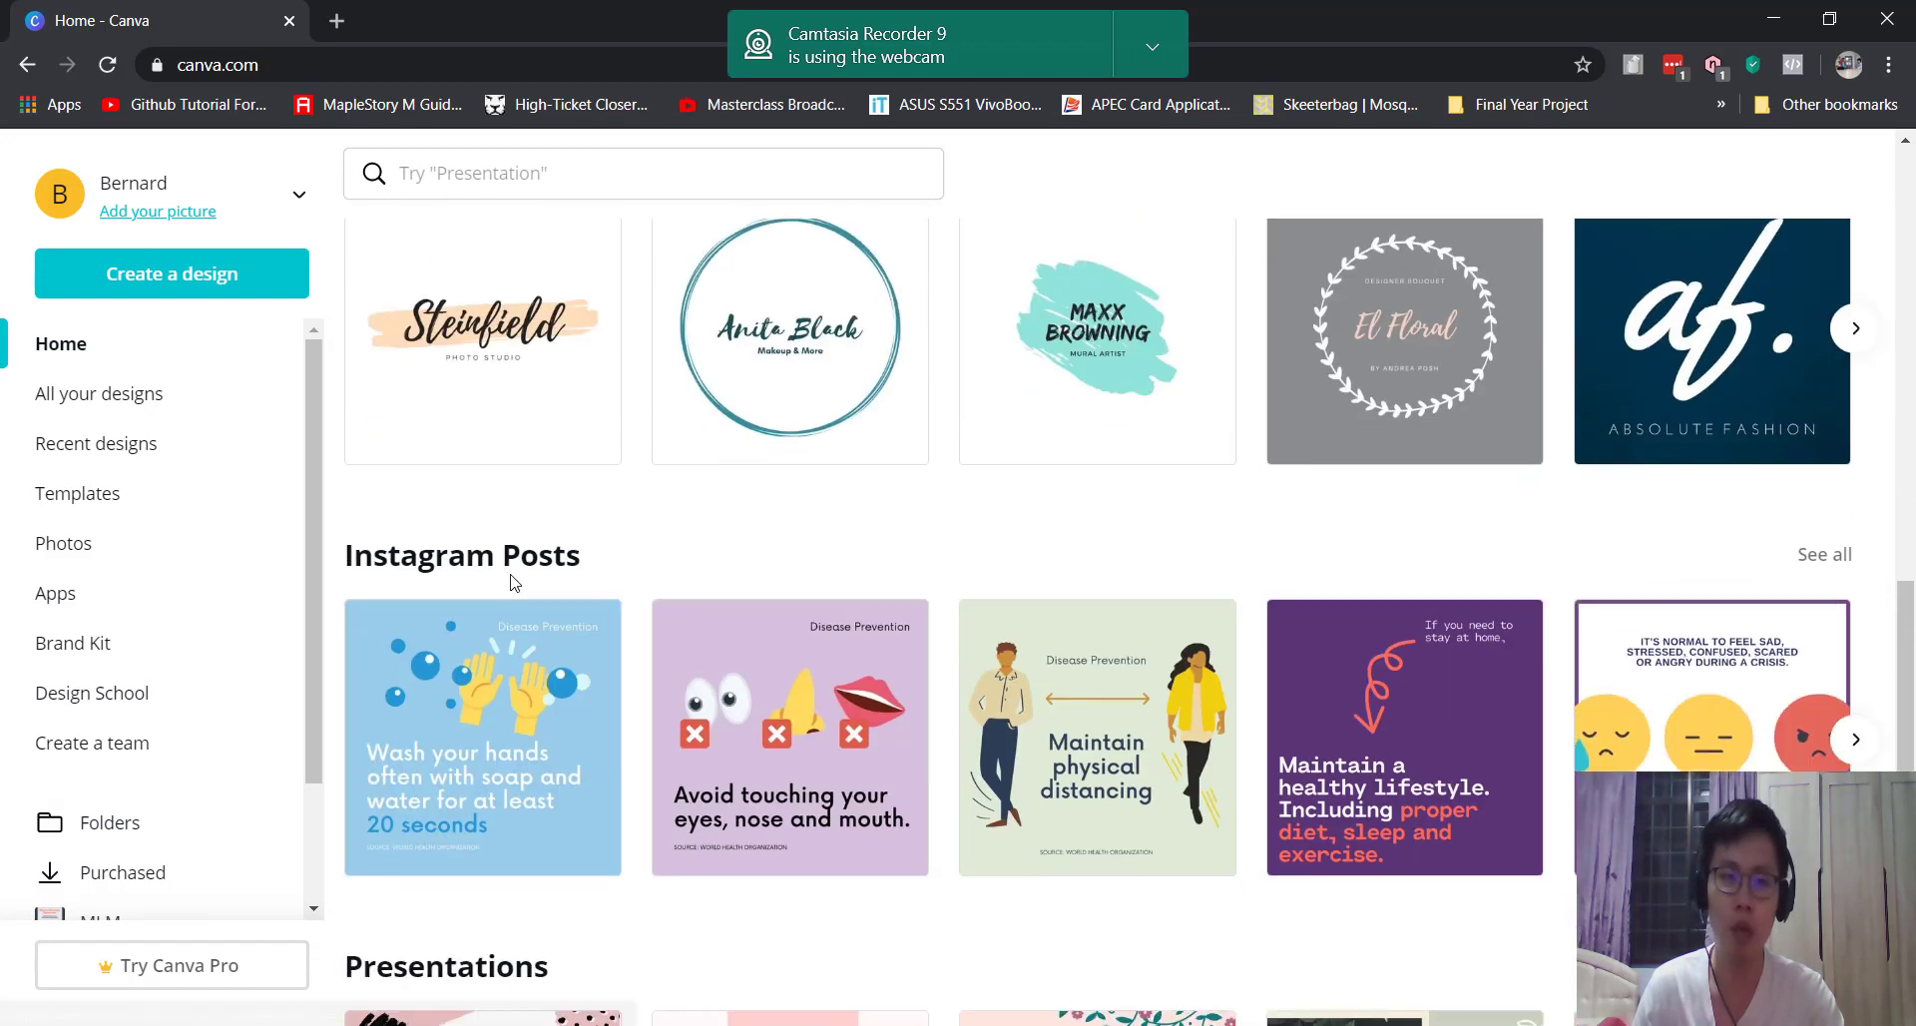
pyautogui.scroll(-1, 519, 563)
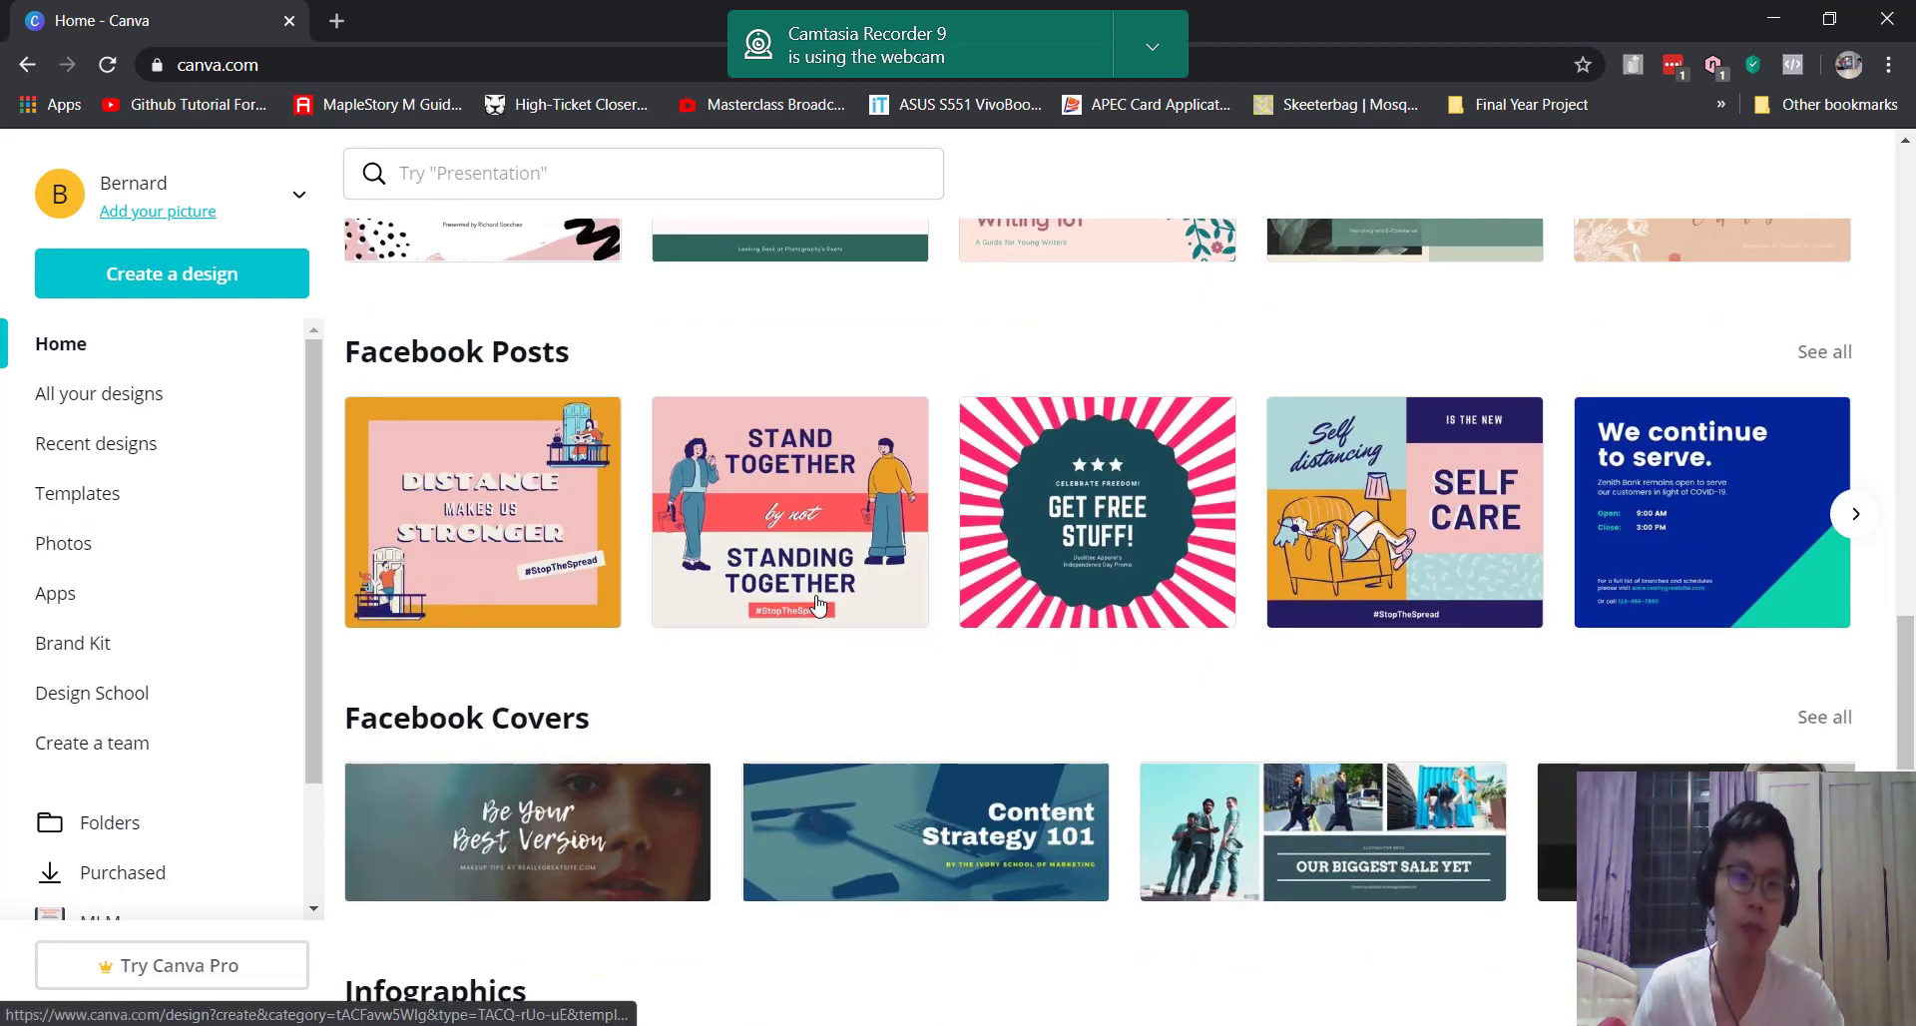
pyautogui.scroll(5, 812, 605)
pyautogui.scroll(15, 812, 604)
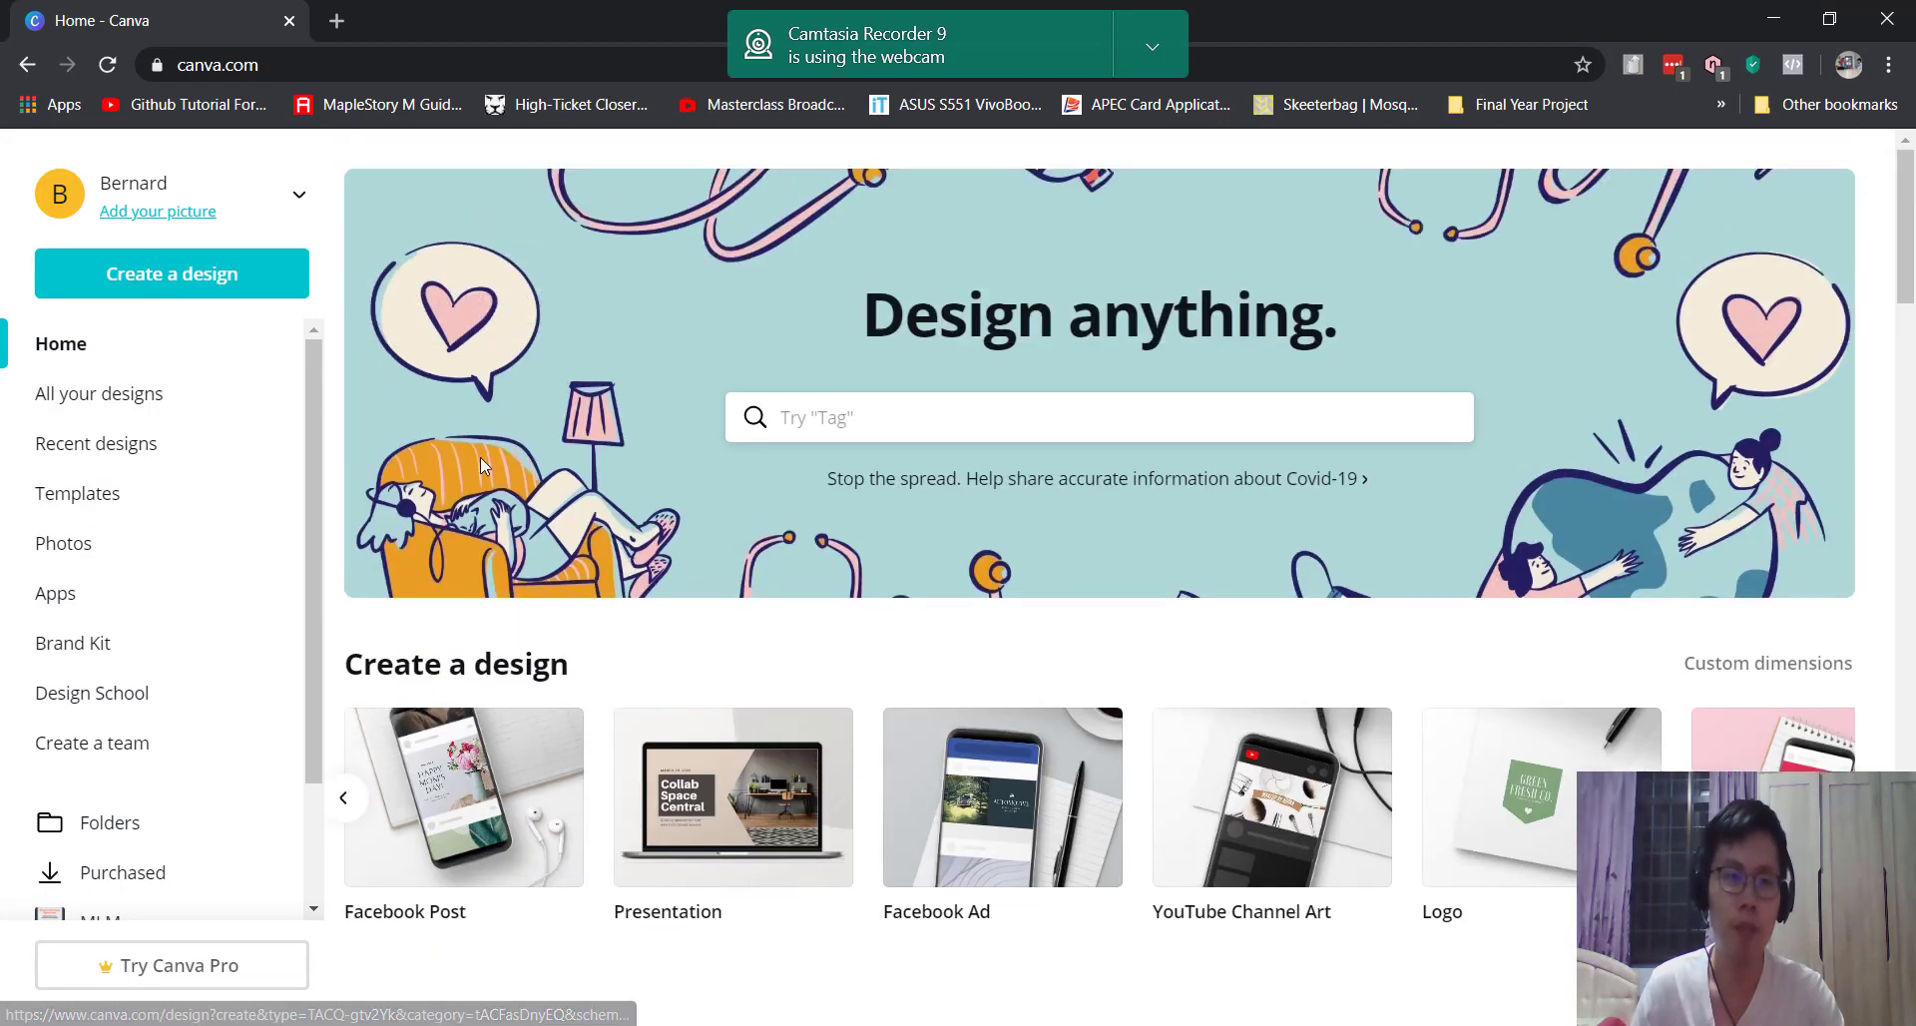
pyautogui.scroll(-5, 469, 498)
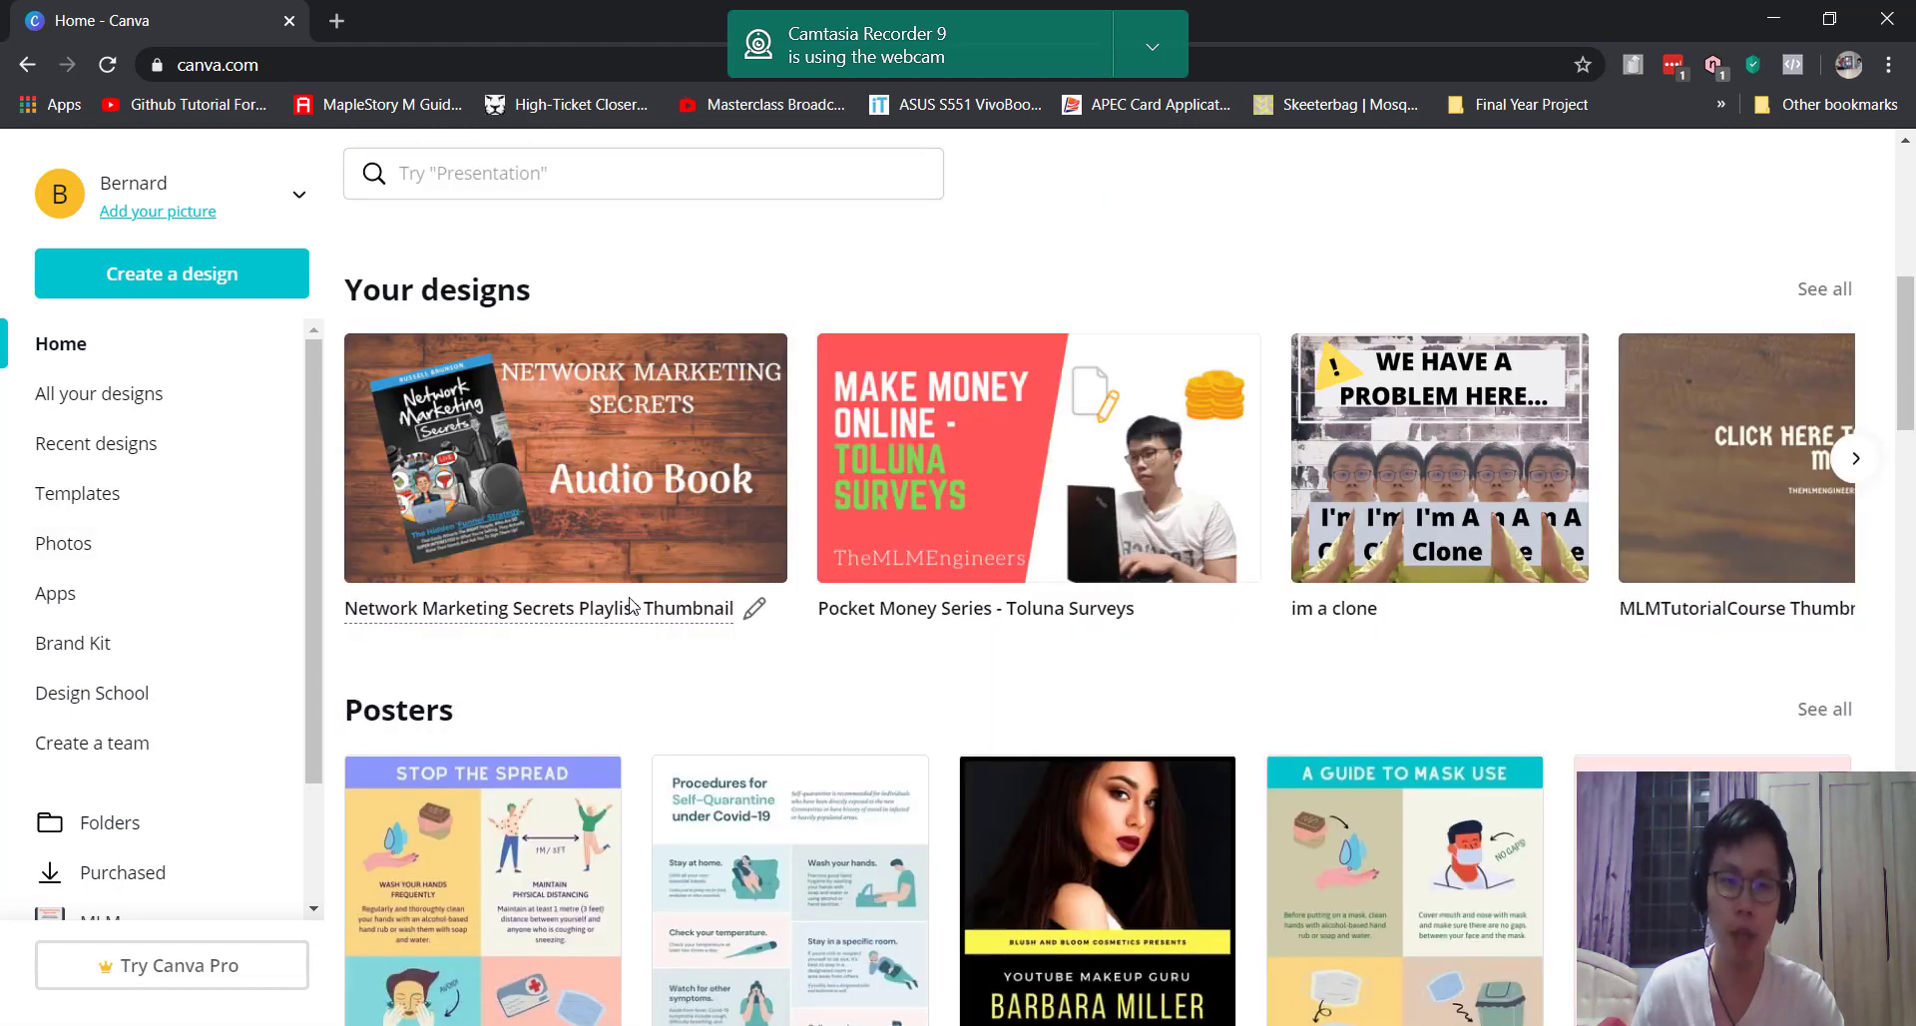
pyautogui.scroll(-4, 643, 658)
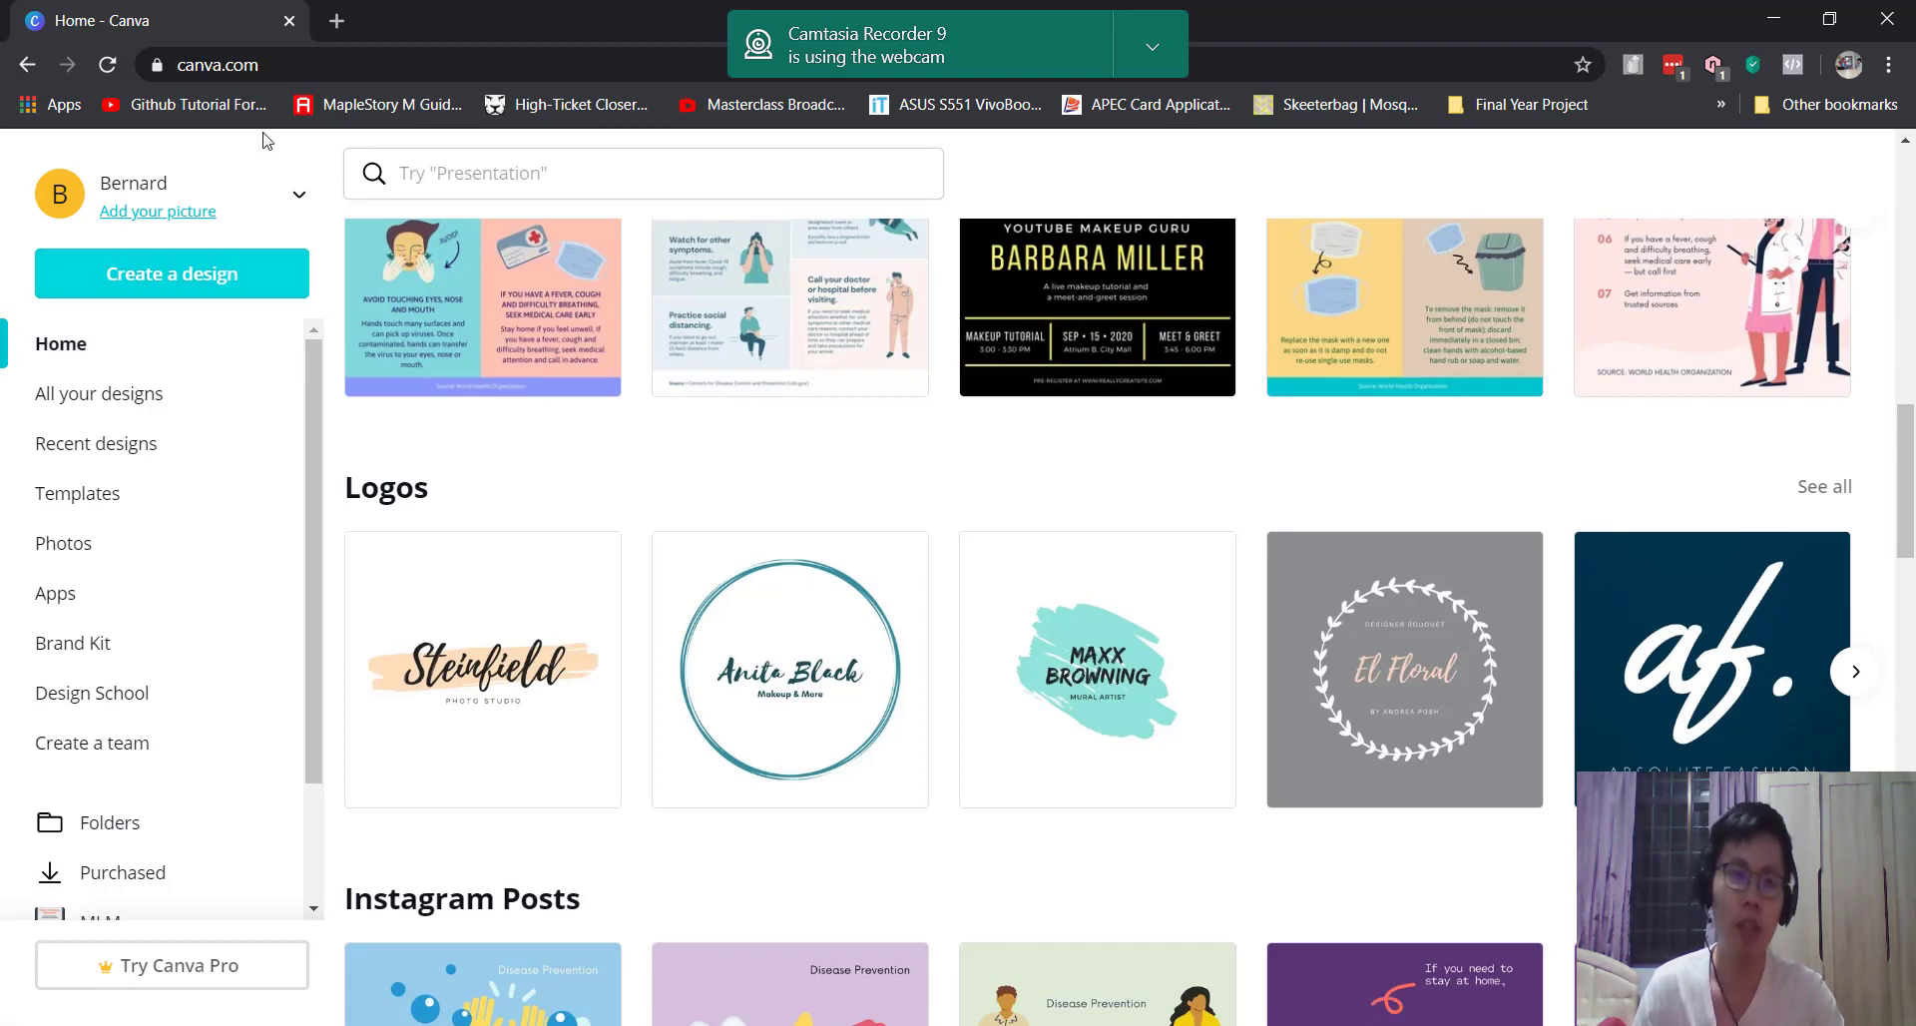
# Step: Choose Refer friends from the account name menu to view the Rewards page
pyautogui.click(302, 199)
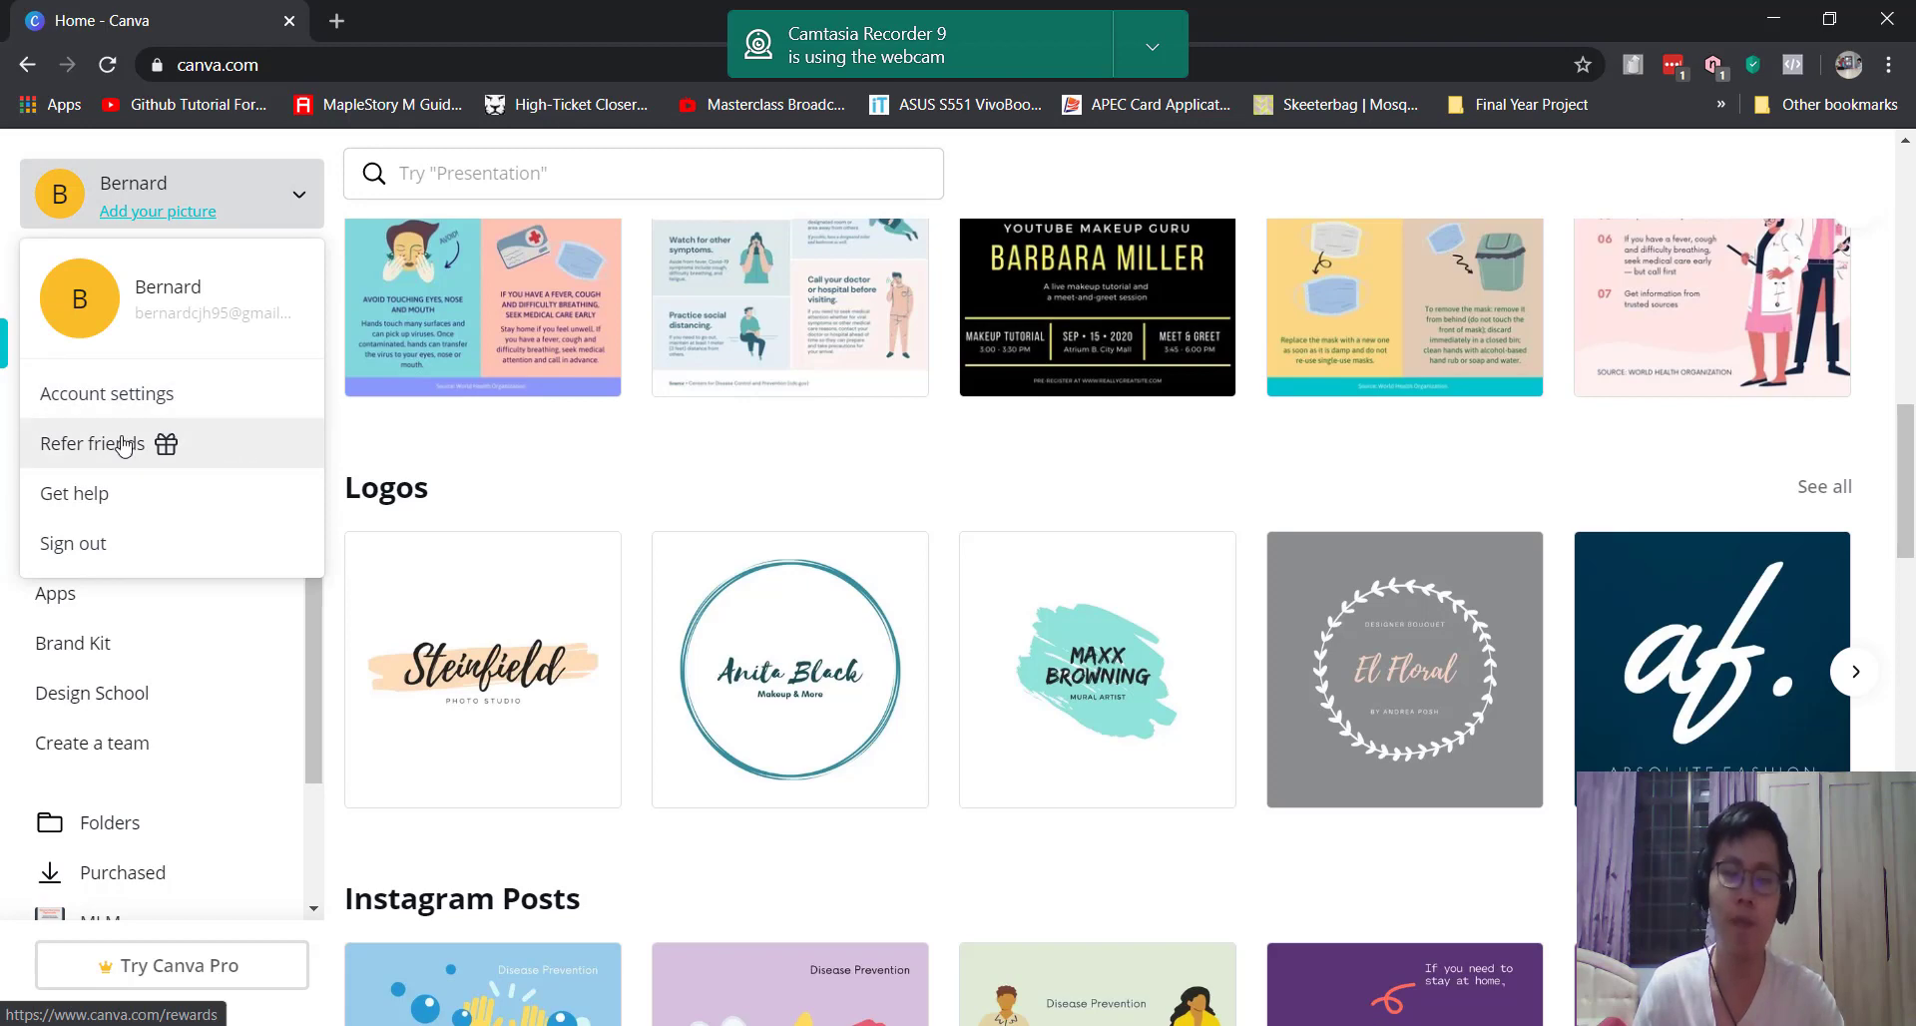
pyautogui.click(232, 445)
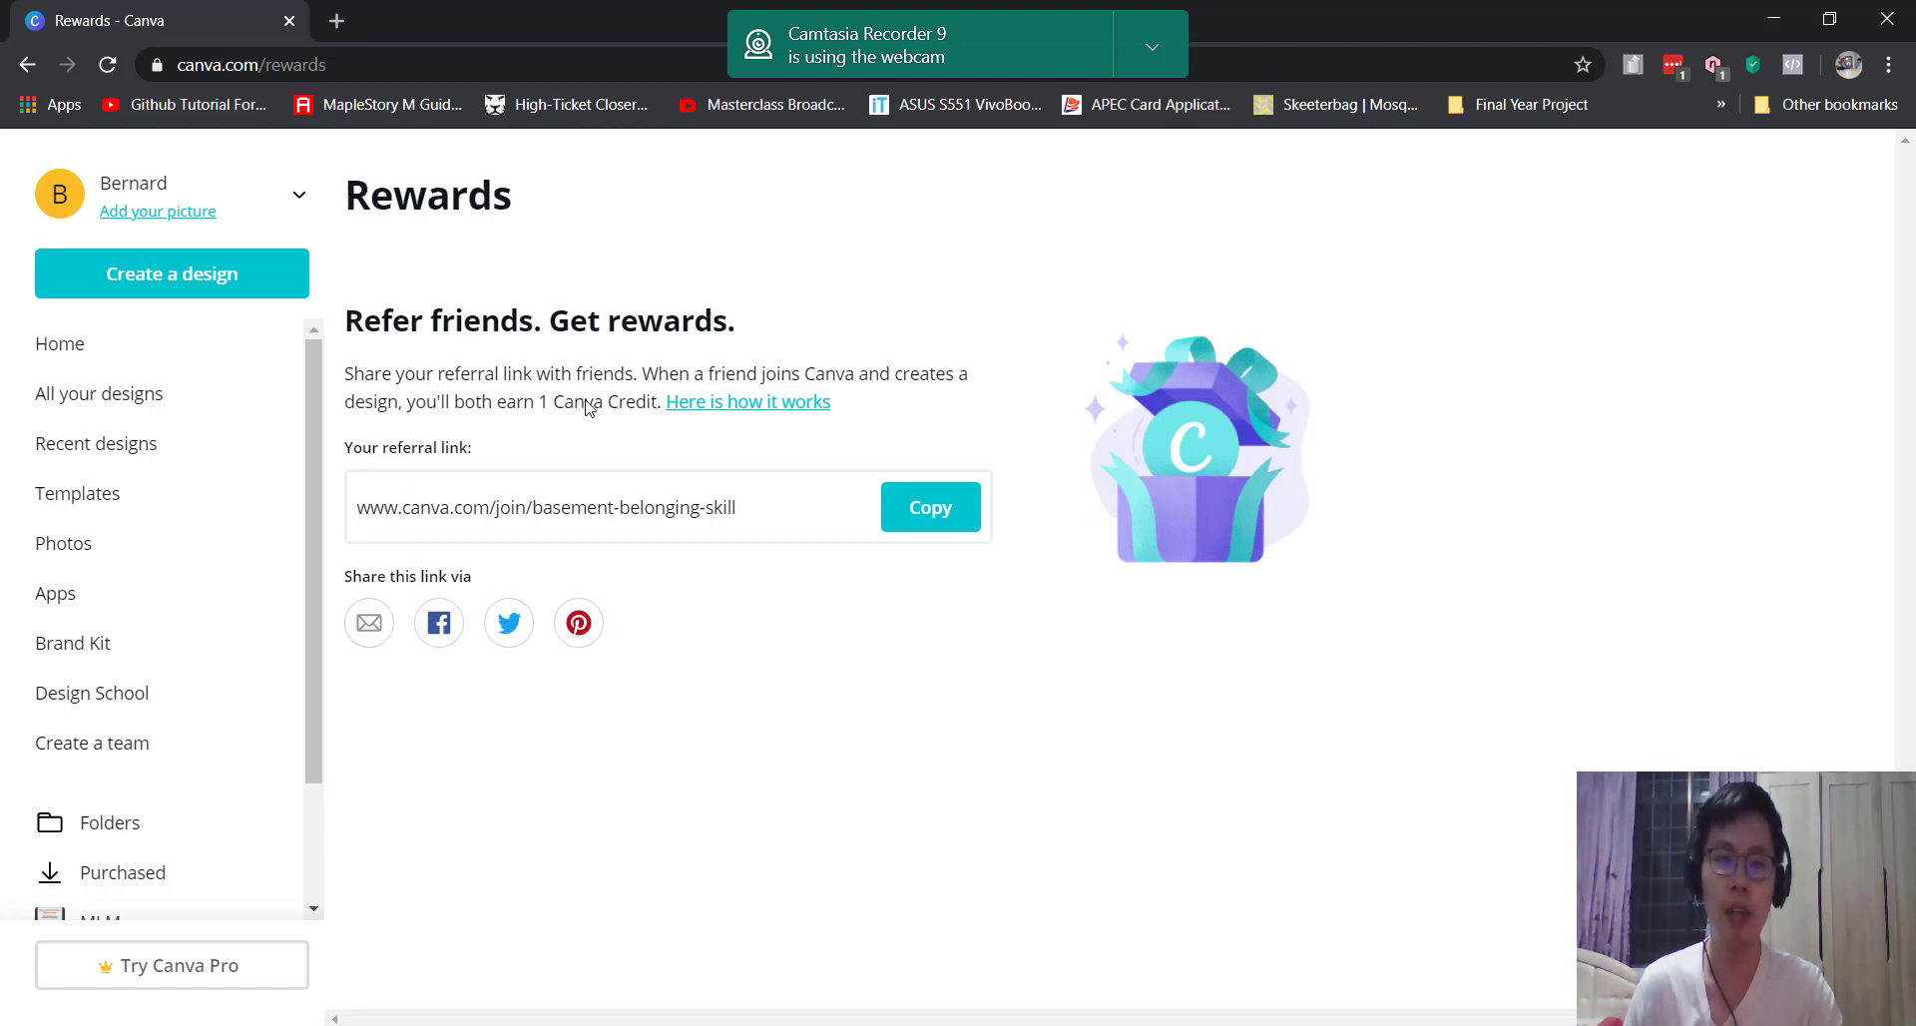
# Step: Return Home and open the green 'Maintain physical distancing' Instagram post template
pyautogui.click(200, 351)
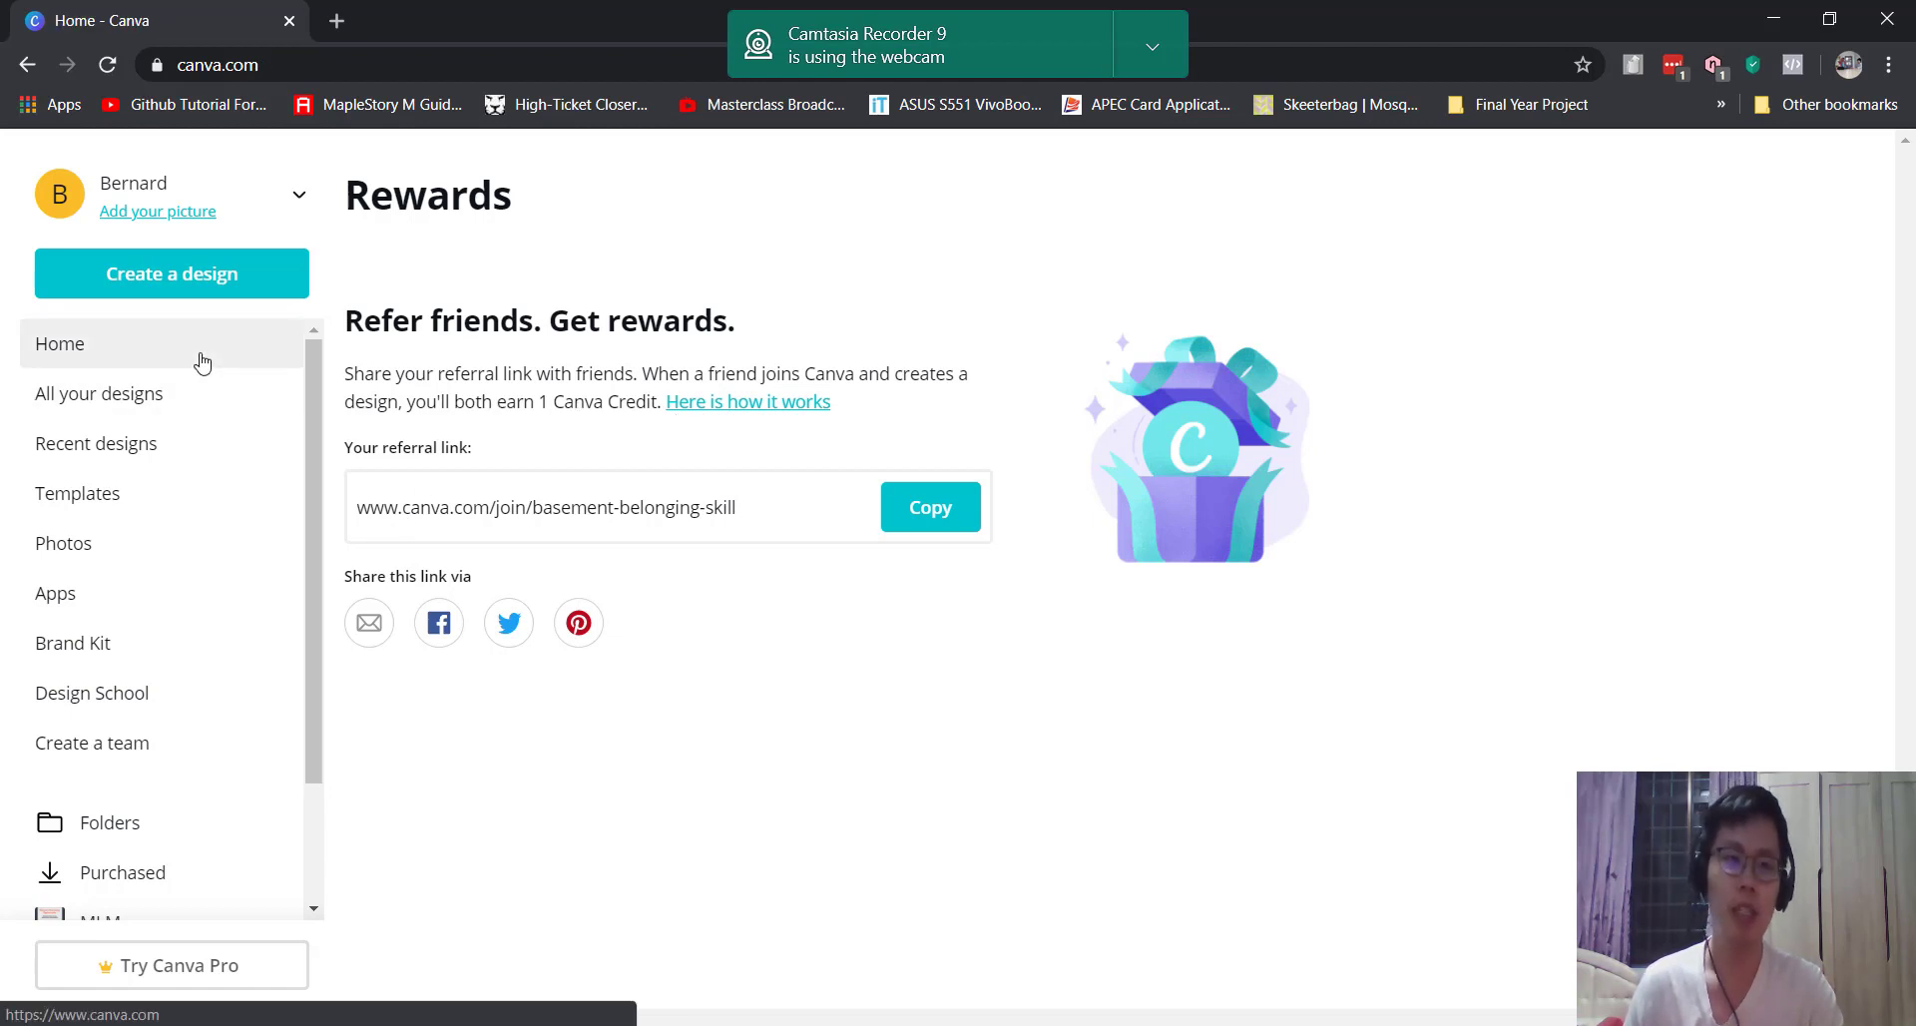
pyautogui.scroll(-12, 858, 531)
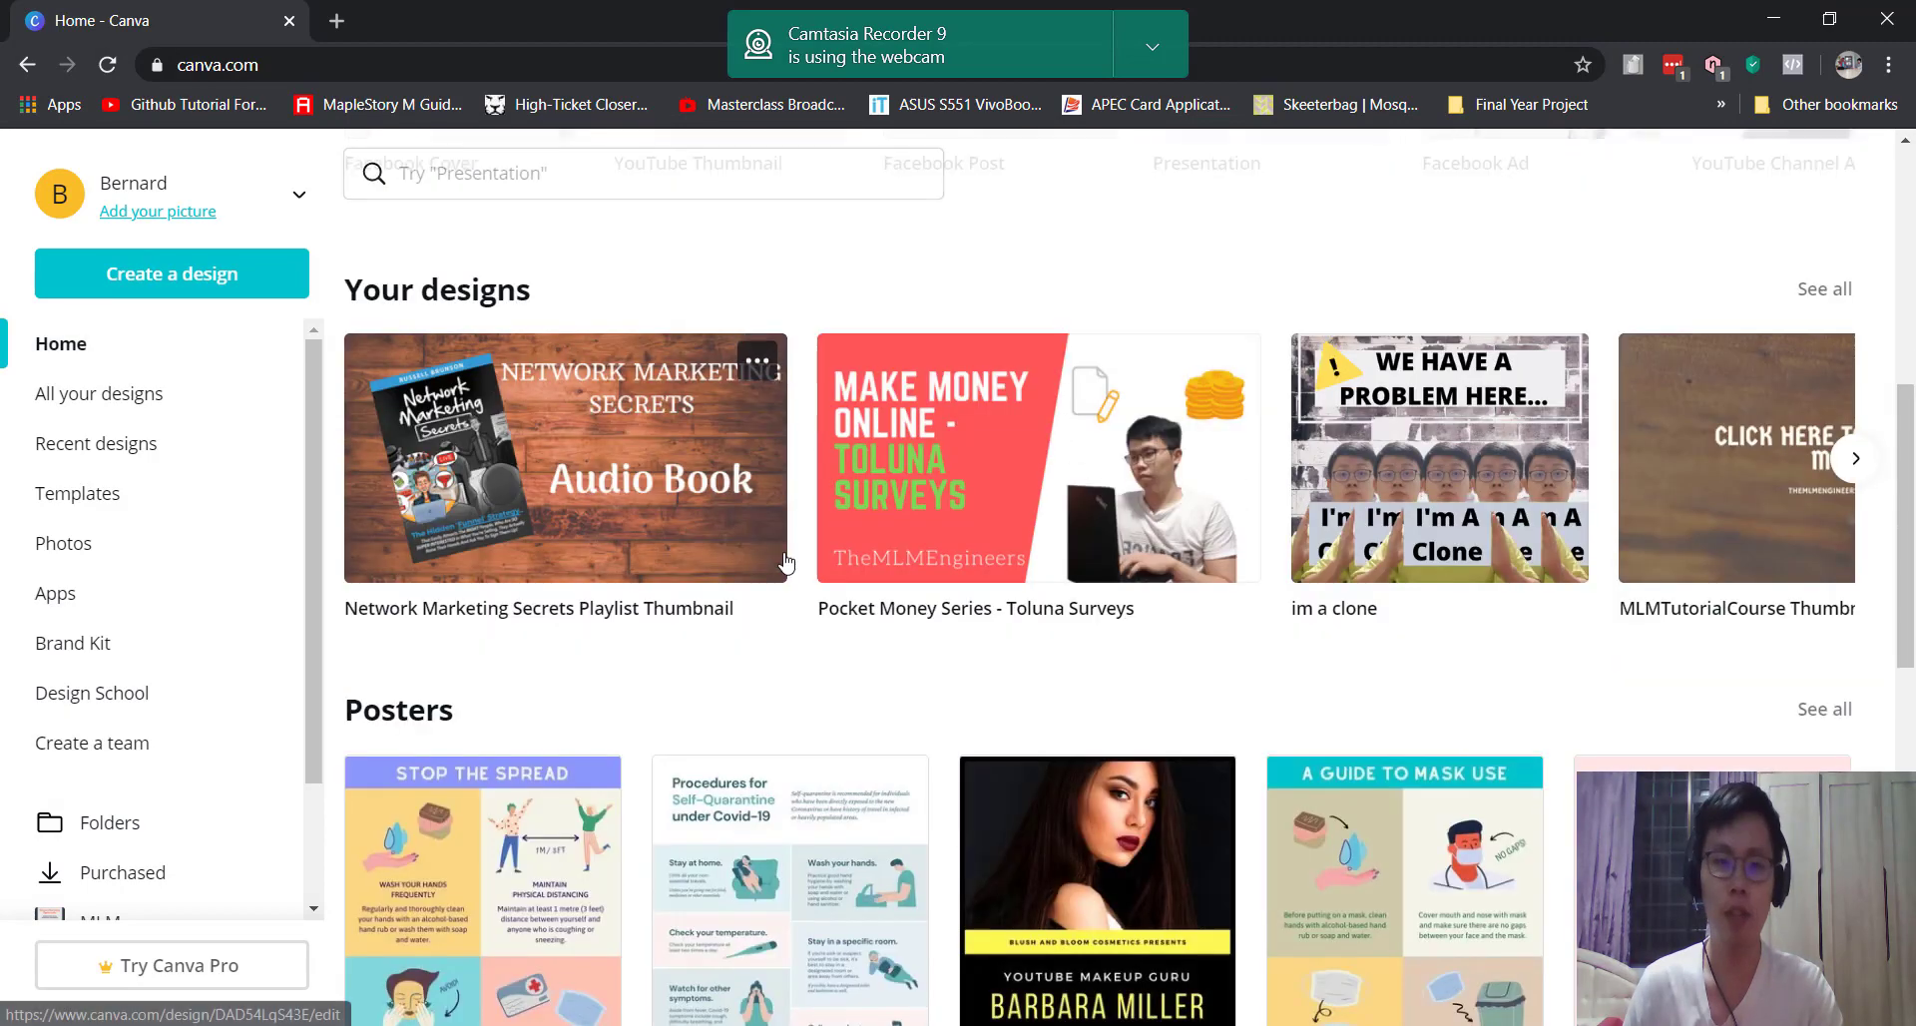
pyautogui.scroll(-3, 783, 560)
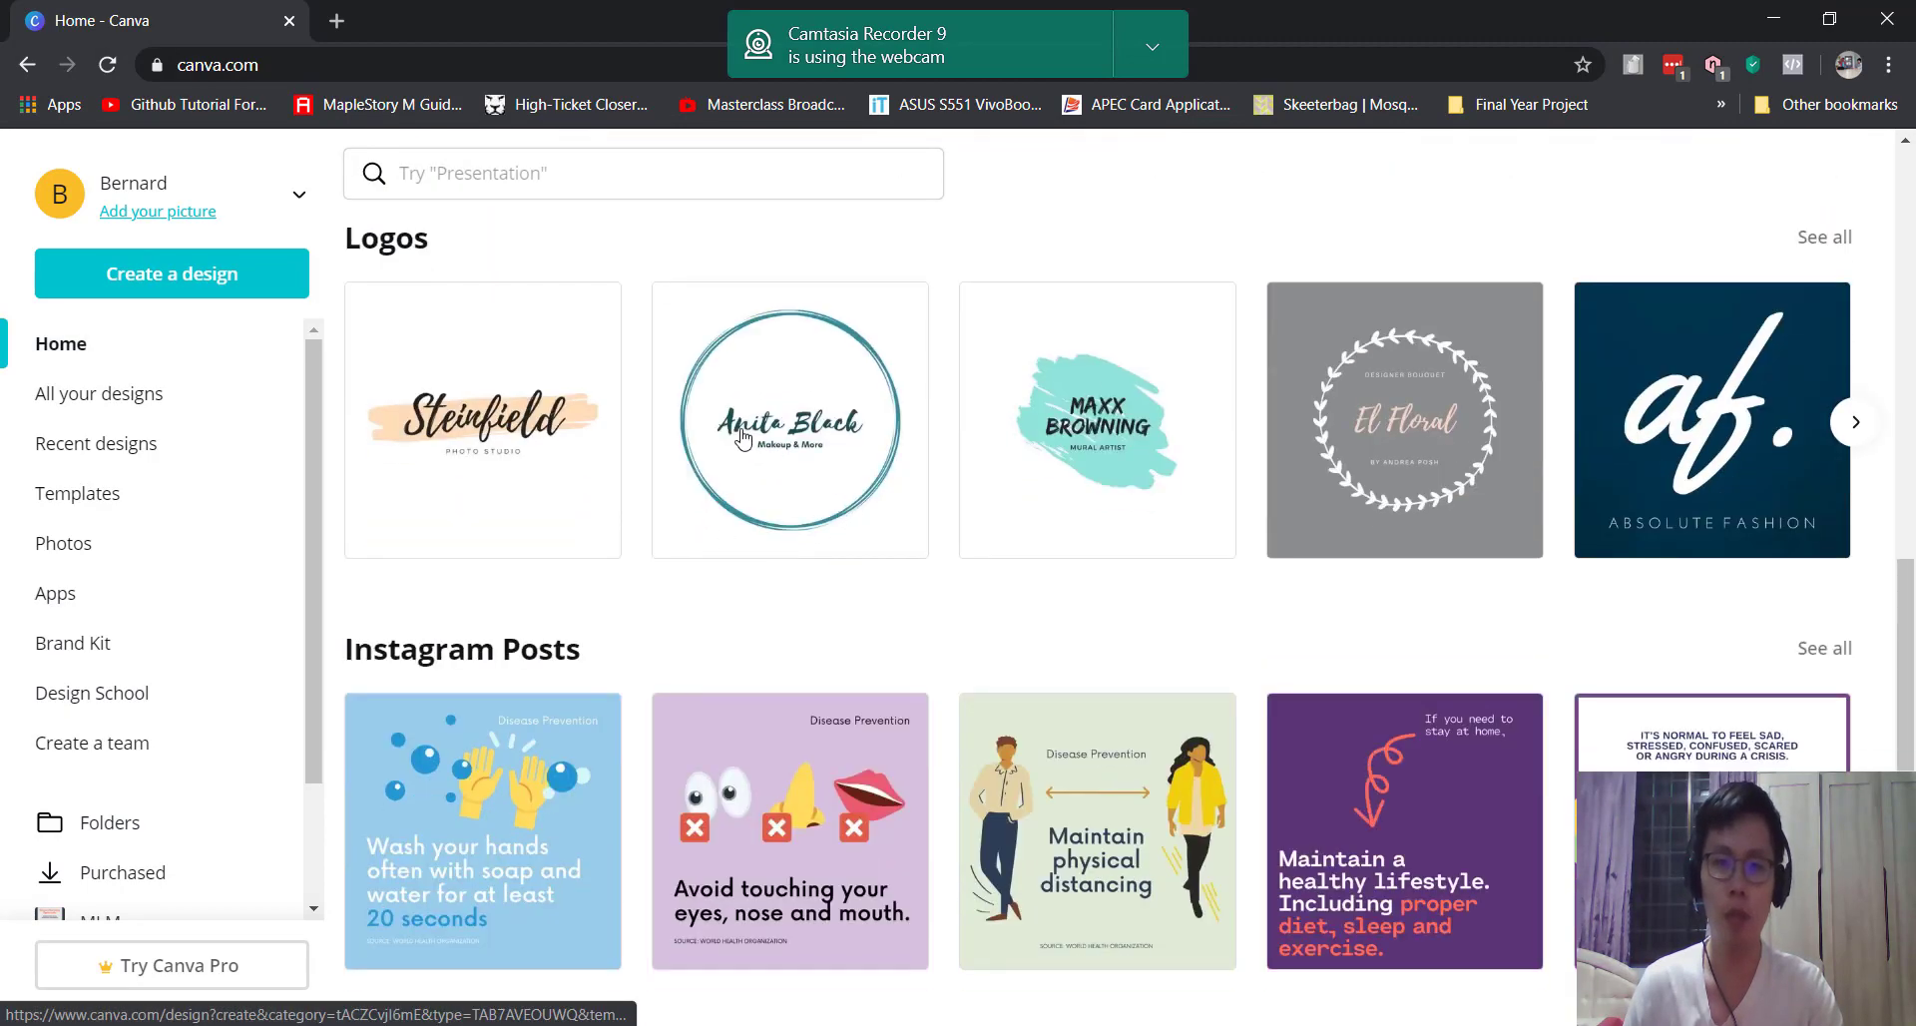
pyautogui.scroll(-5, 992, 496)
pyautogui.scroll(5, 1145, 712)
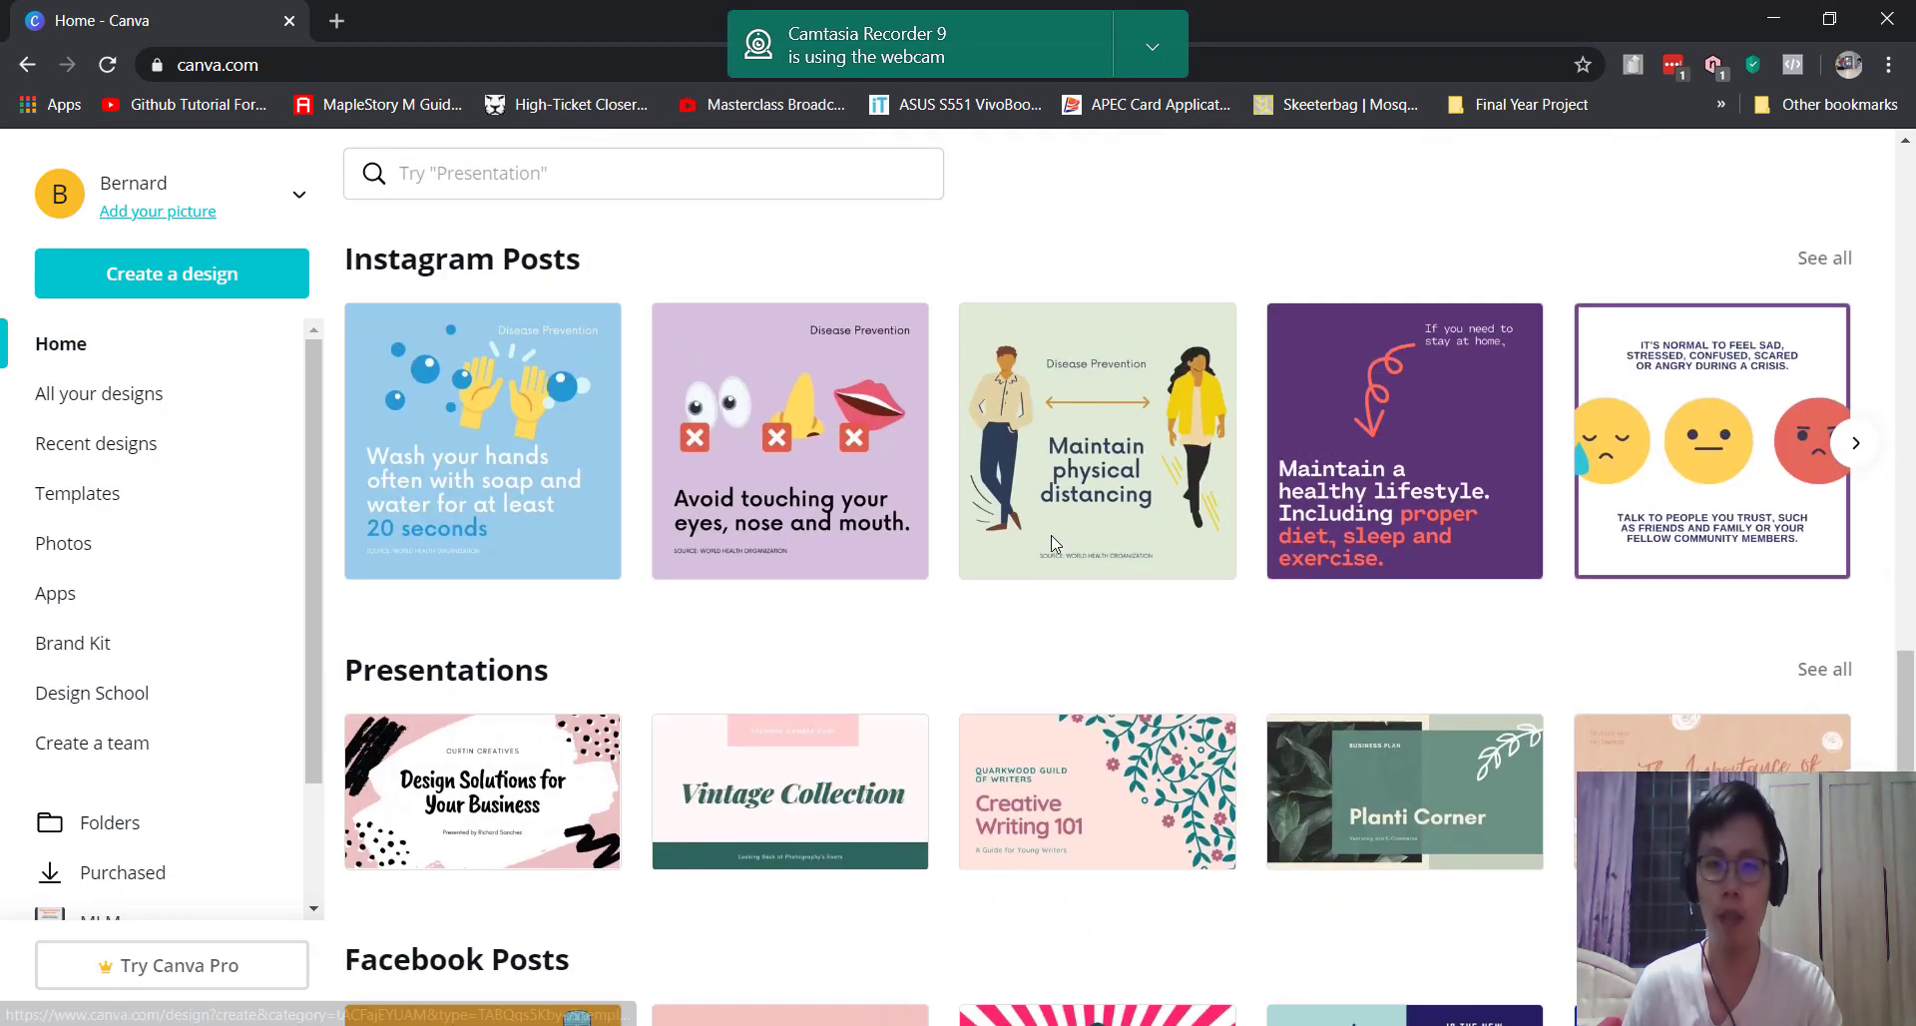
pyautogui.scroll(-6, 1145, 712)
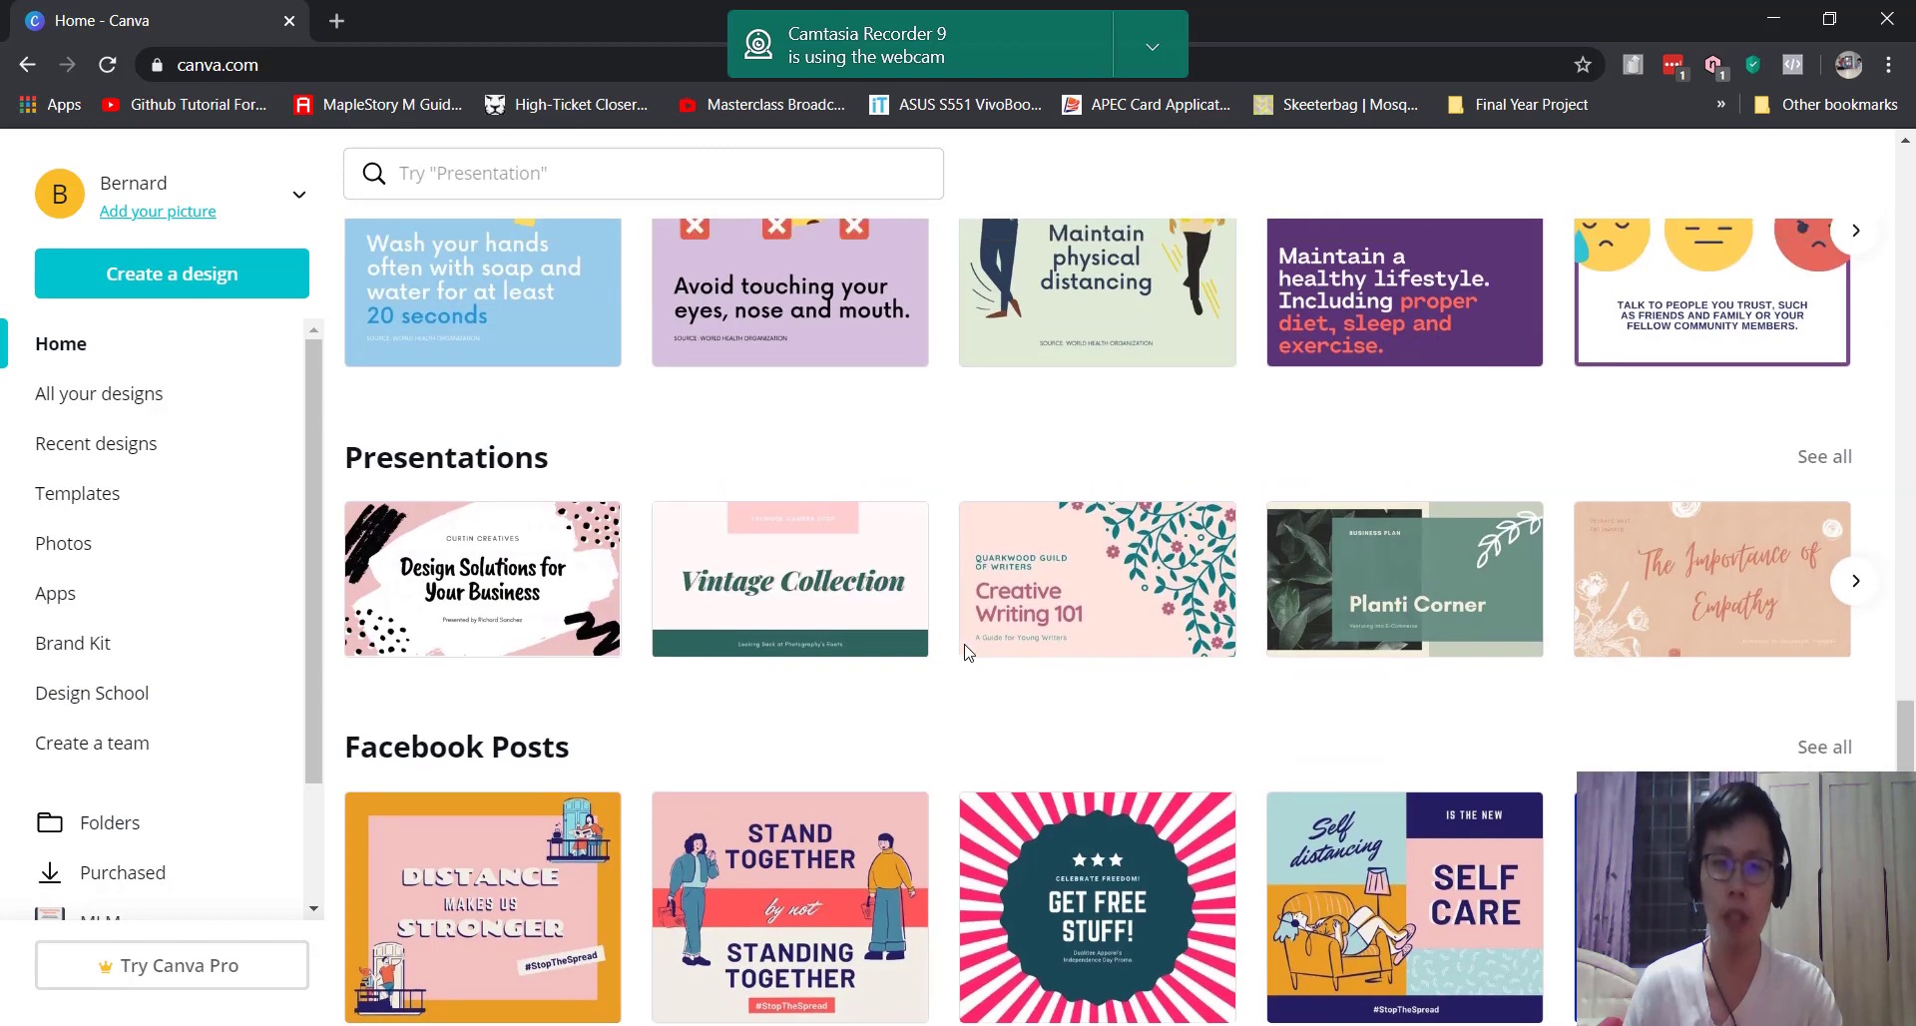
pyautogui.scroll(2, 746, 514)
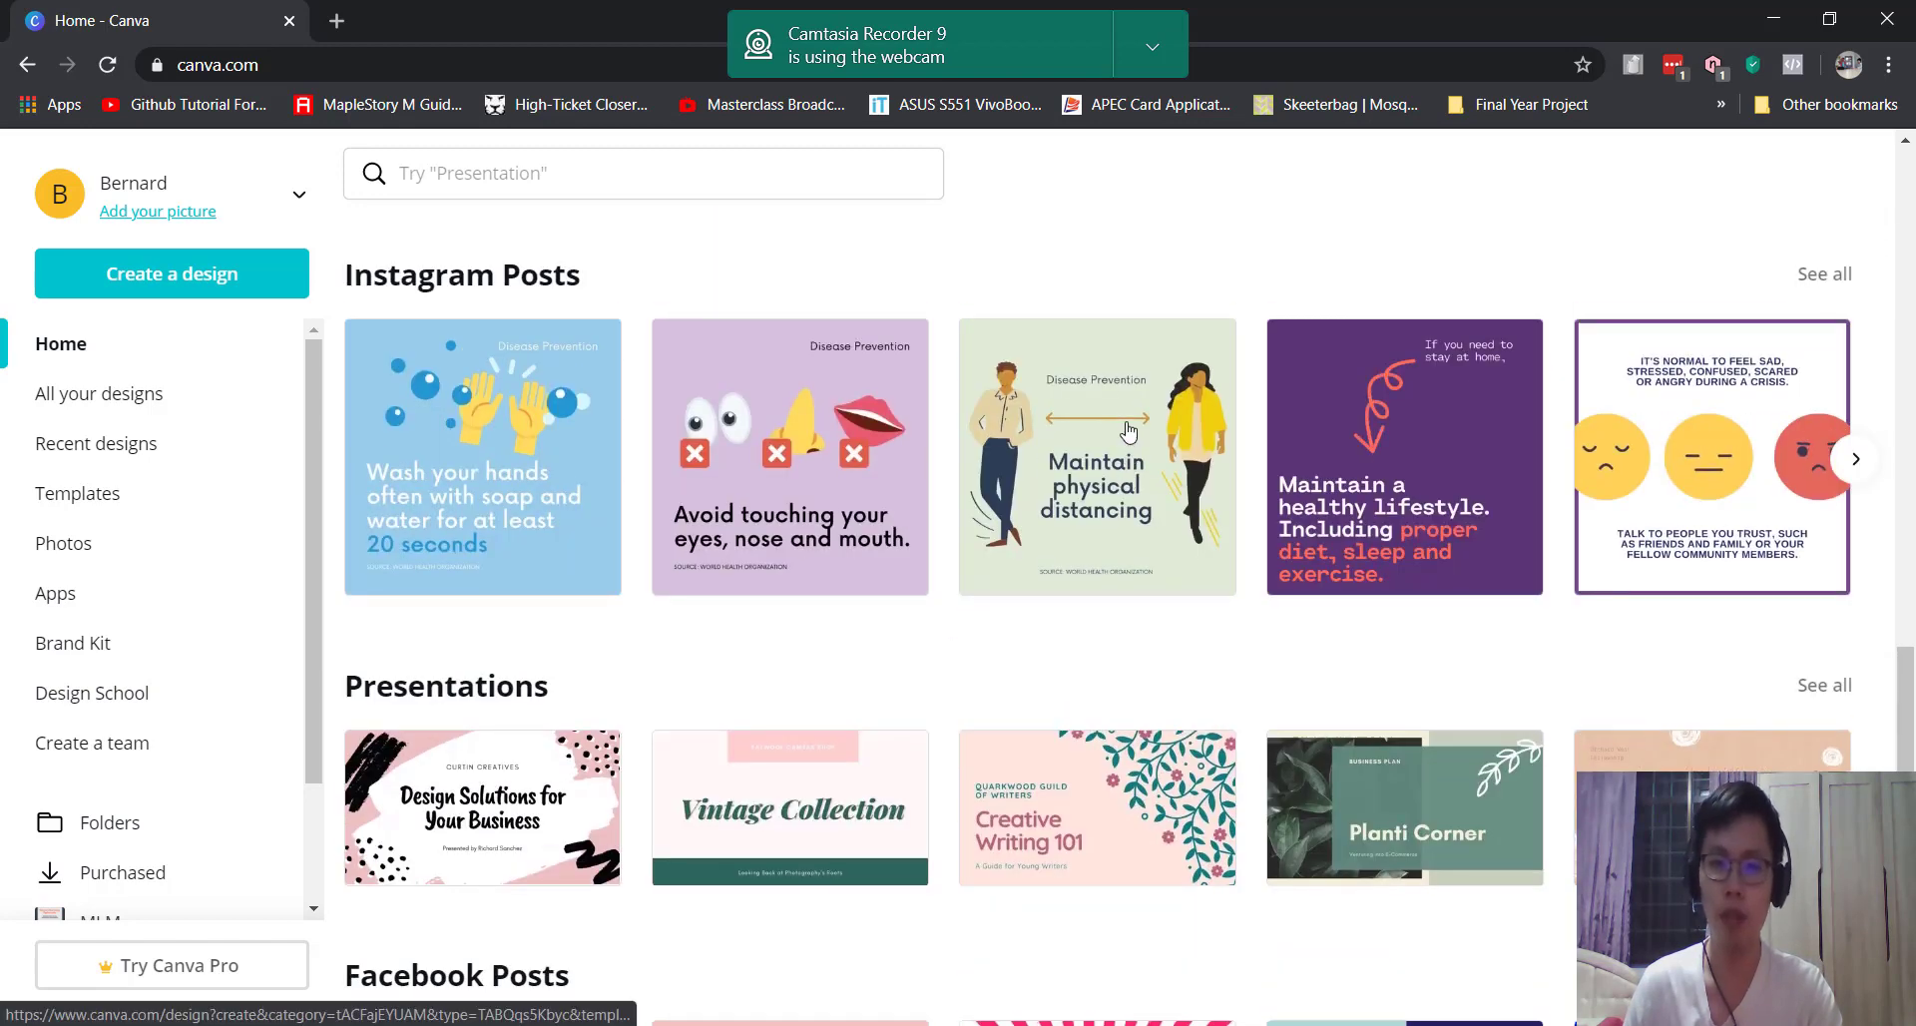
pyautogui.click(1119, 469)
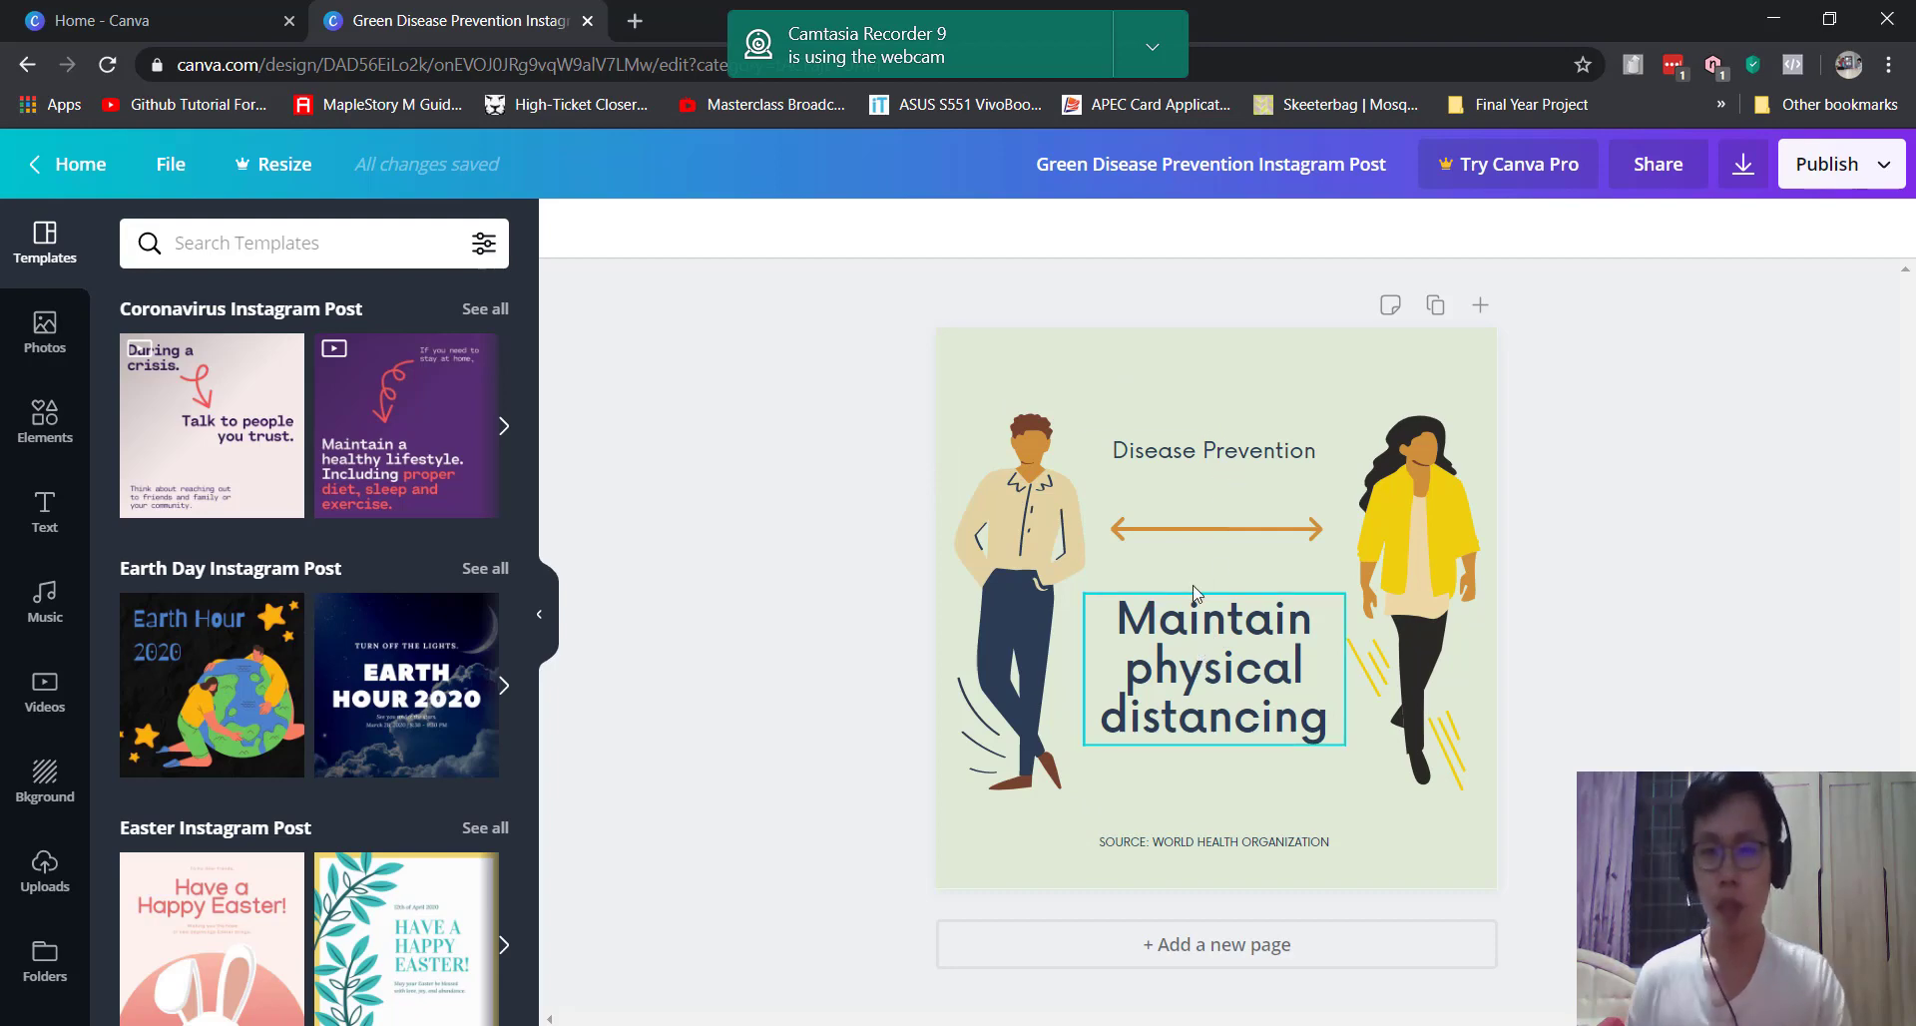
pyautogui.click(1192, 653)
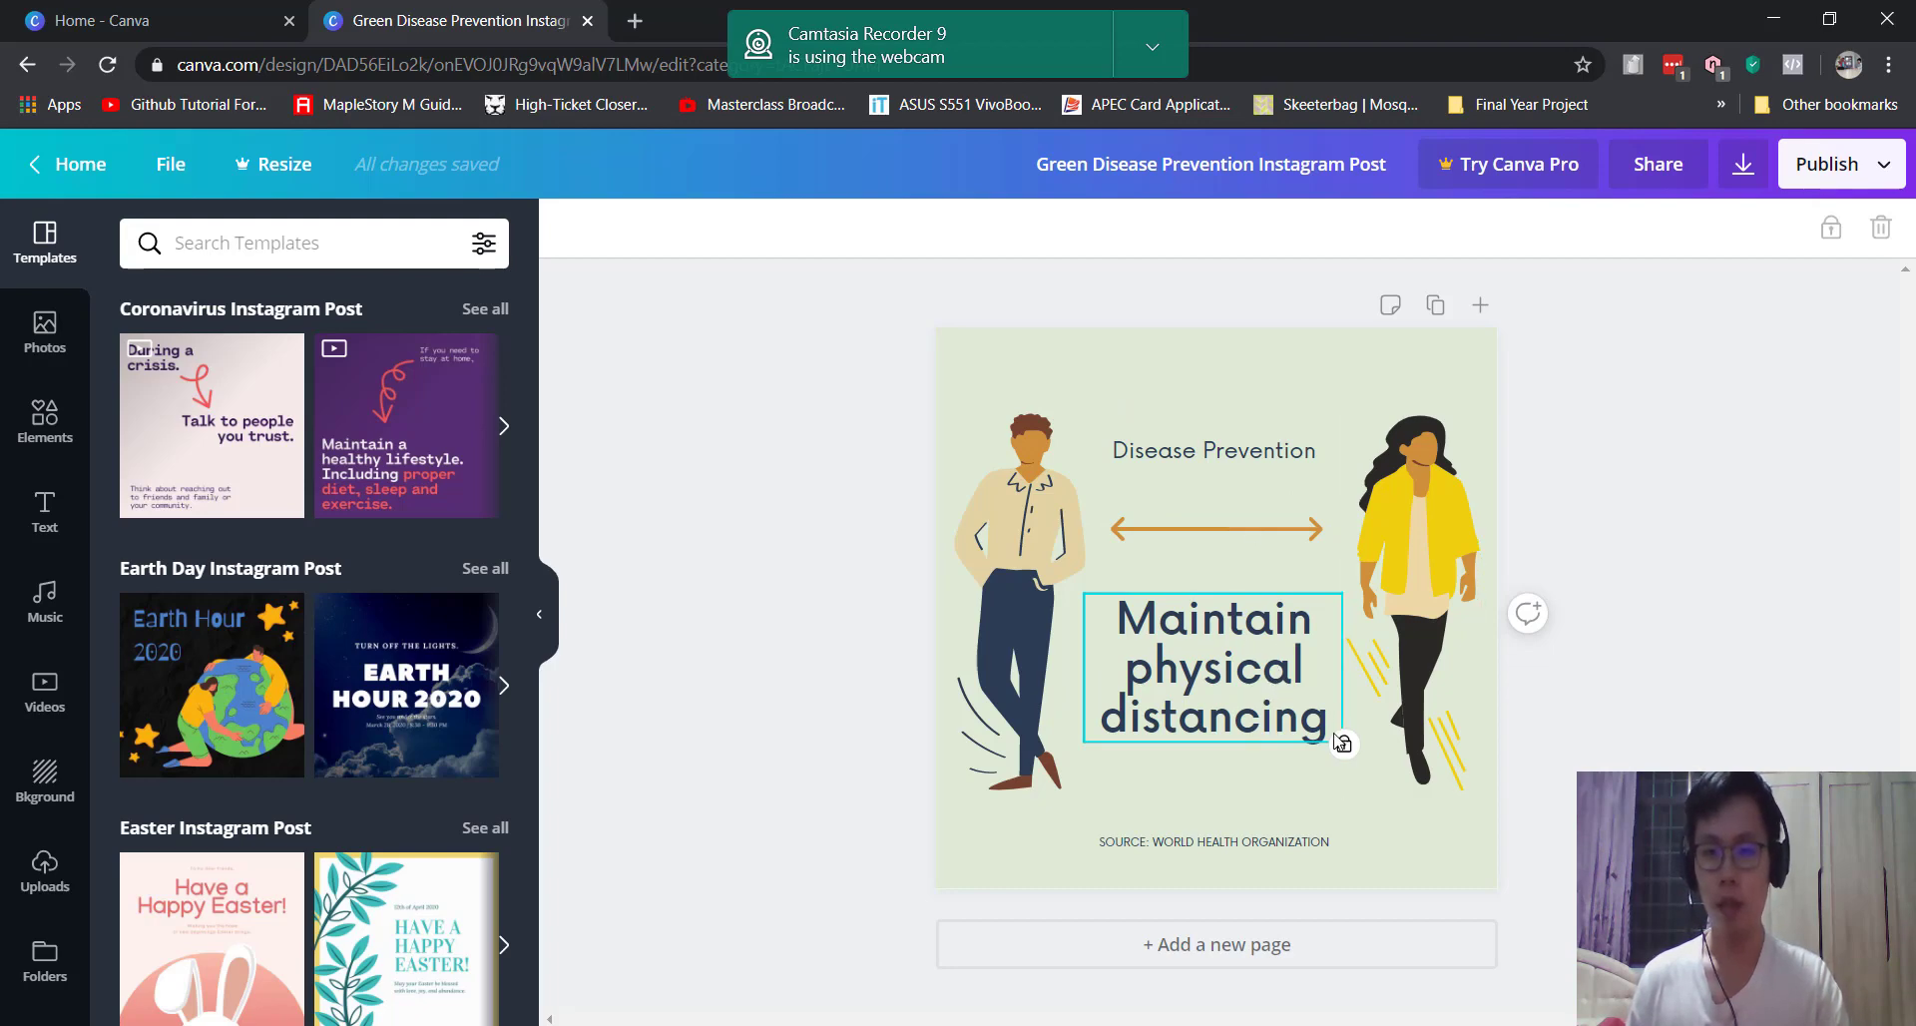
pyautogui.click(1259, 451)
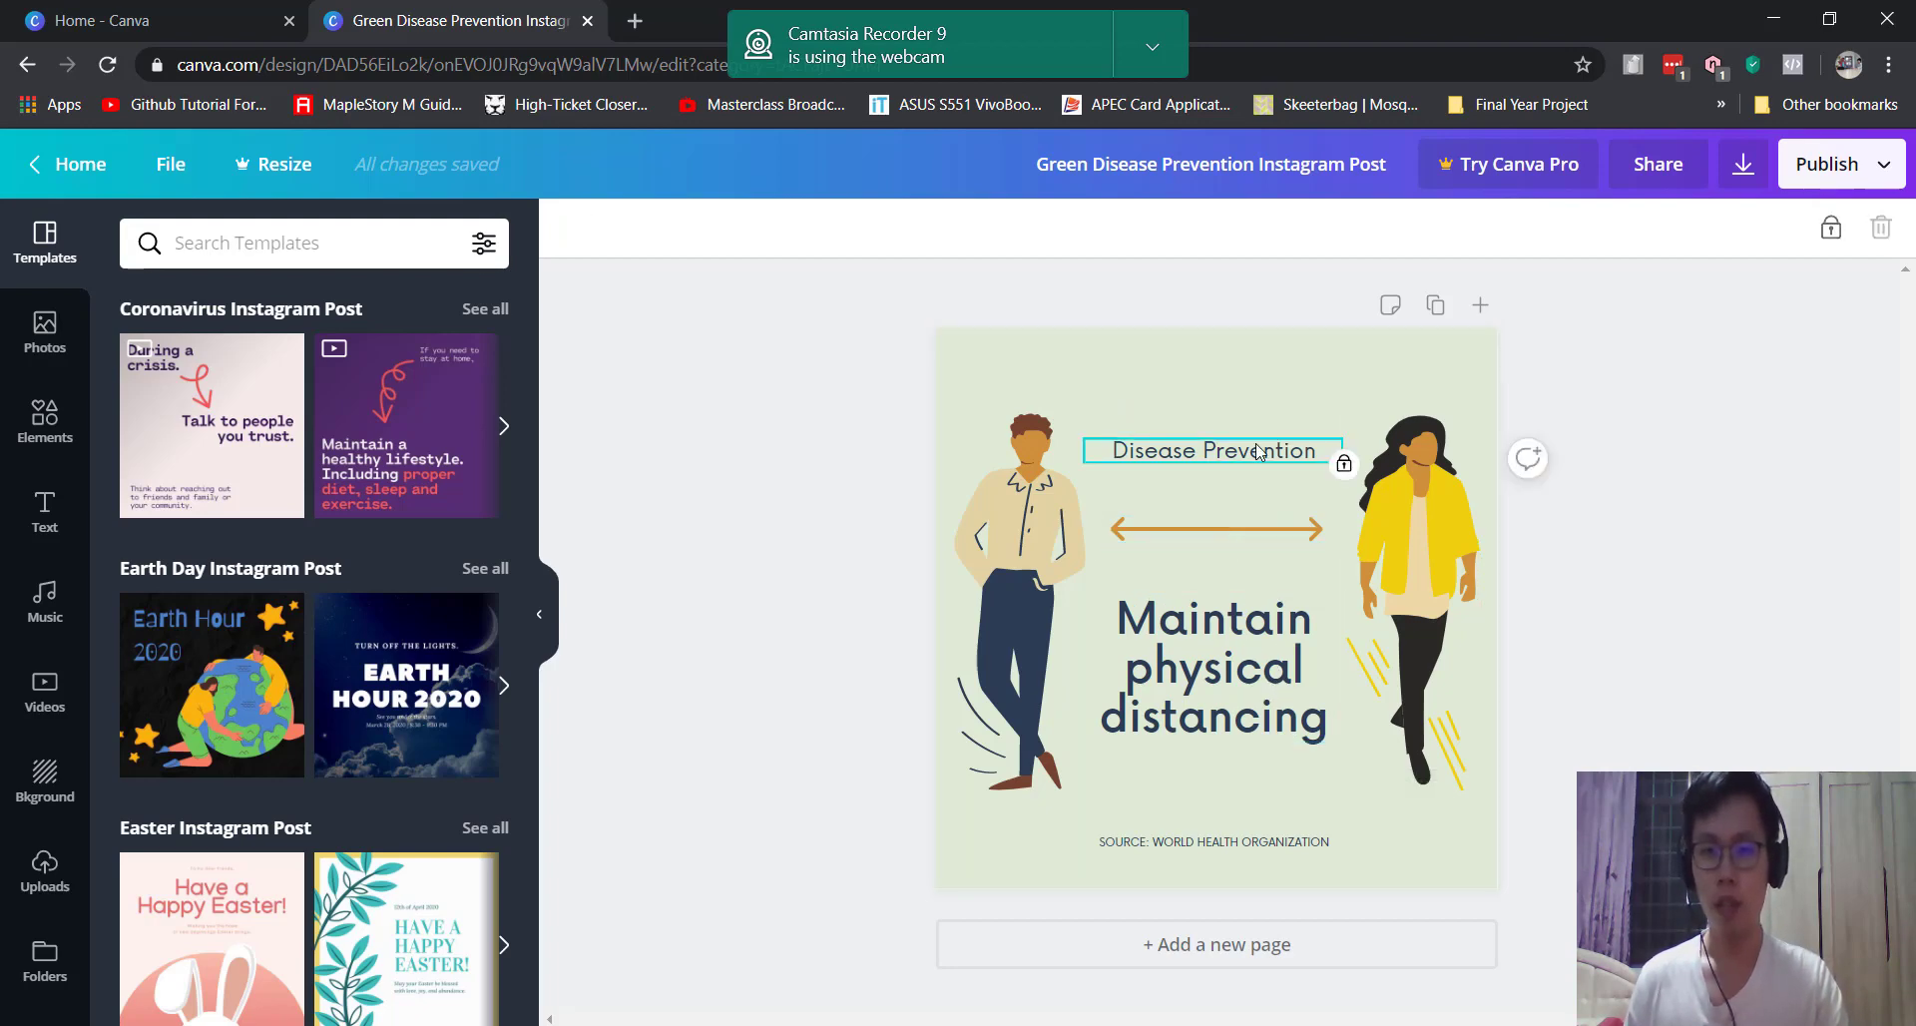
pyautogui.doubleClick(1413, 512)
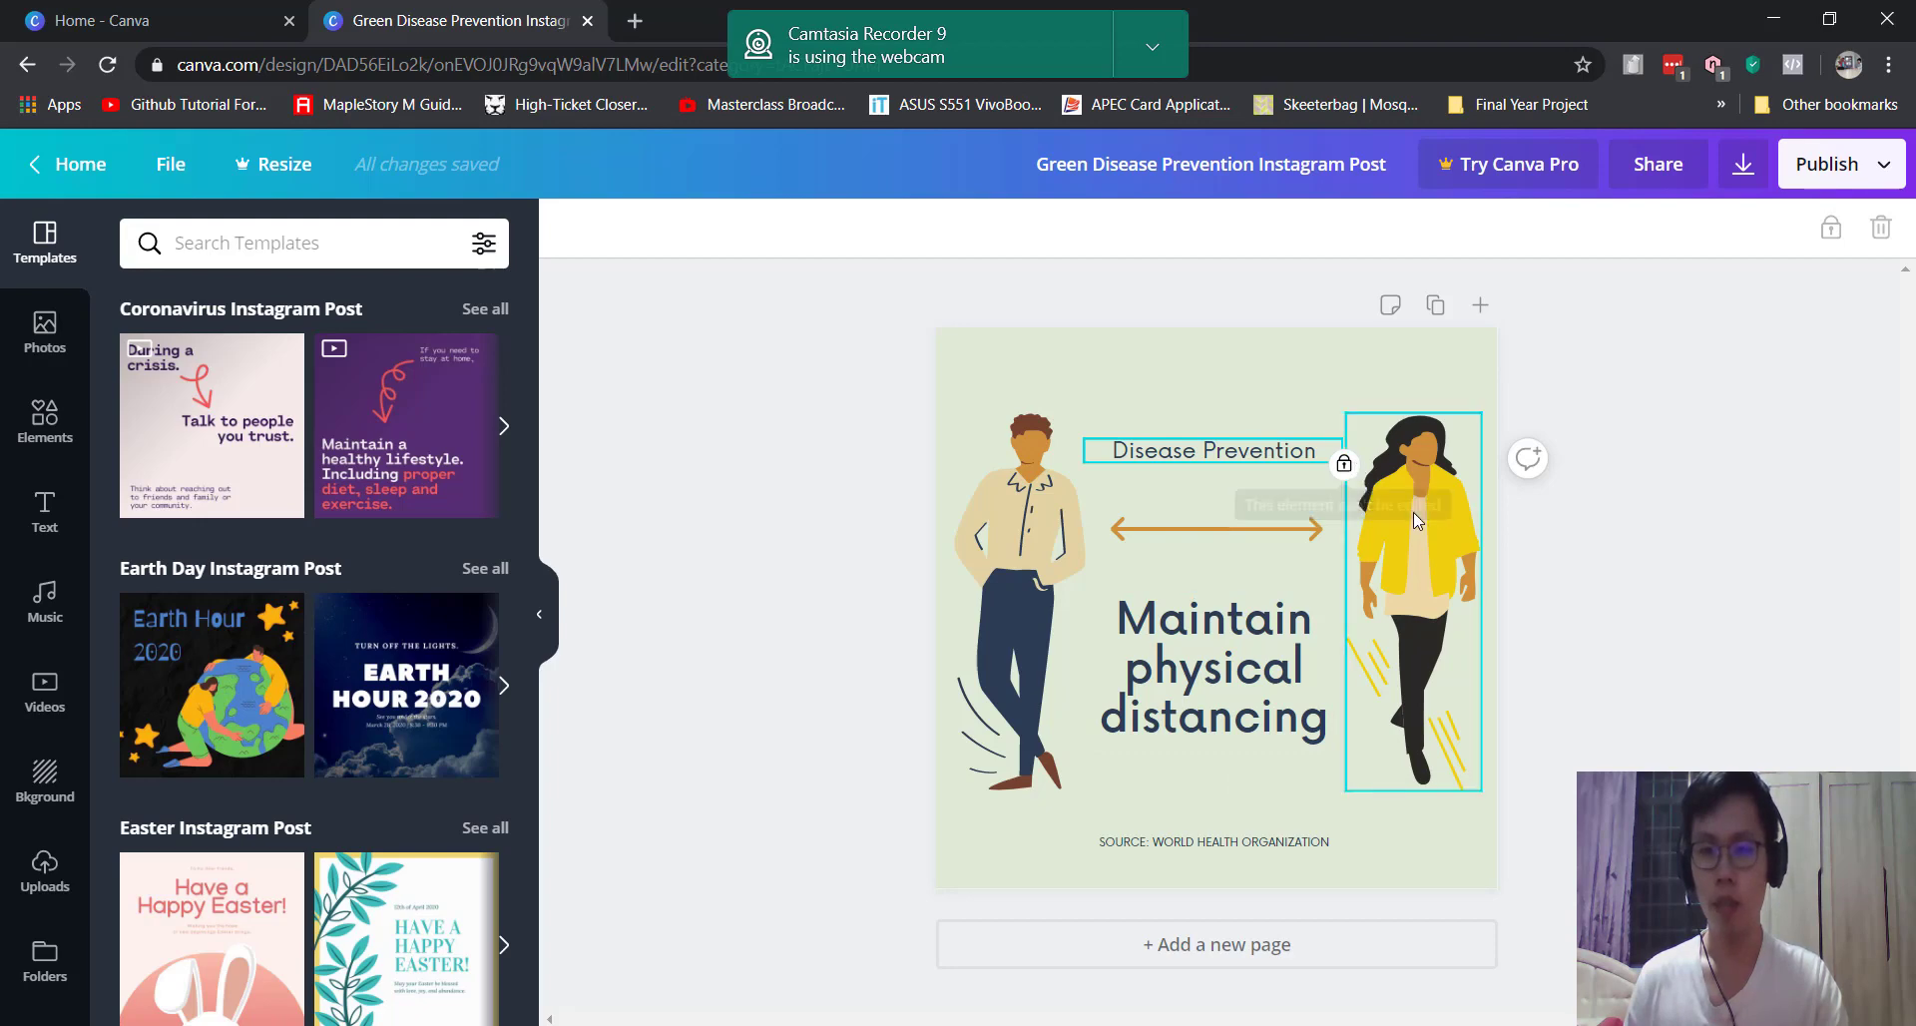
pyautogui.click(812, 457)
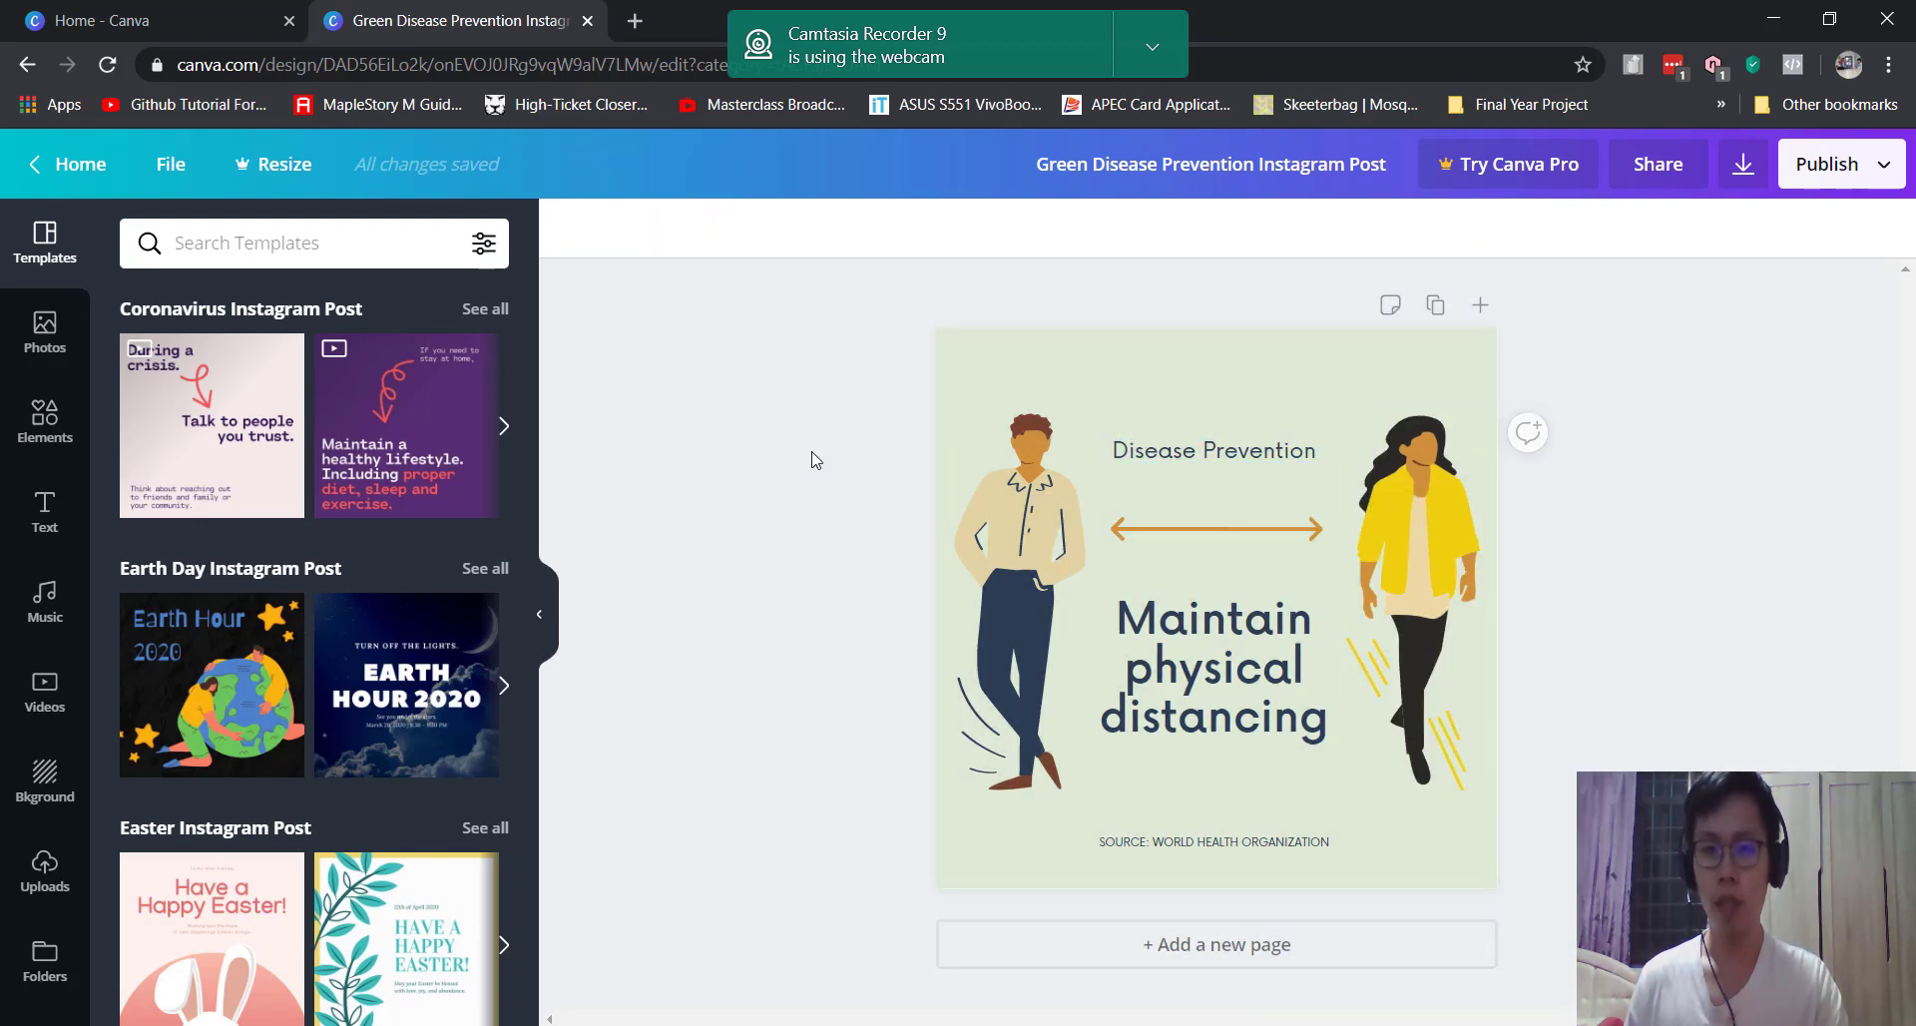
pyautogui.click(1265, 843)
pyautogui.click(1264, 843)
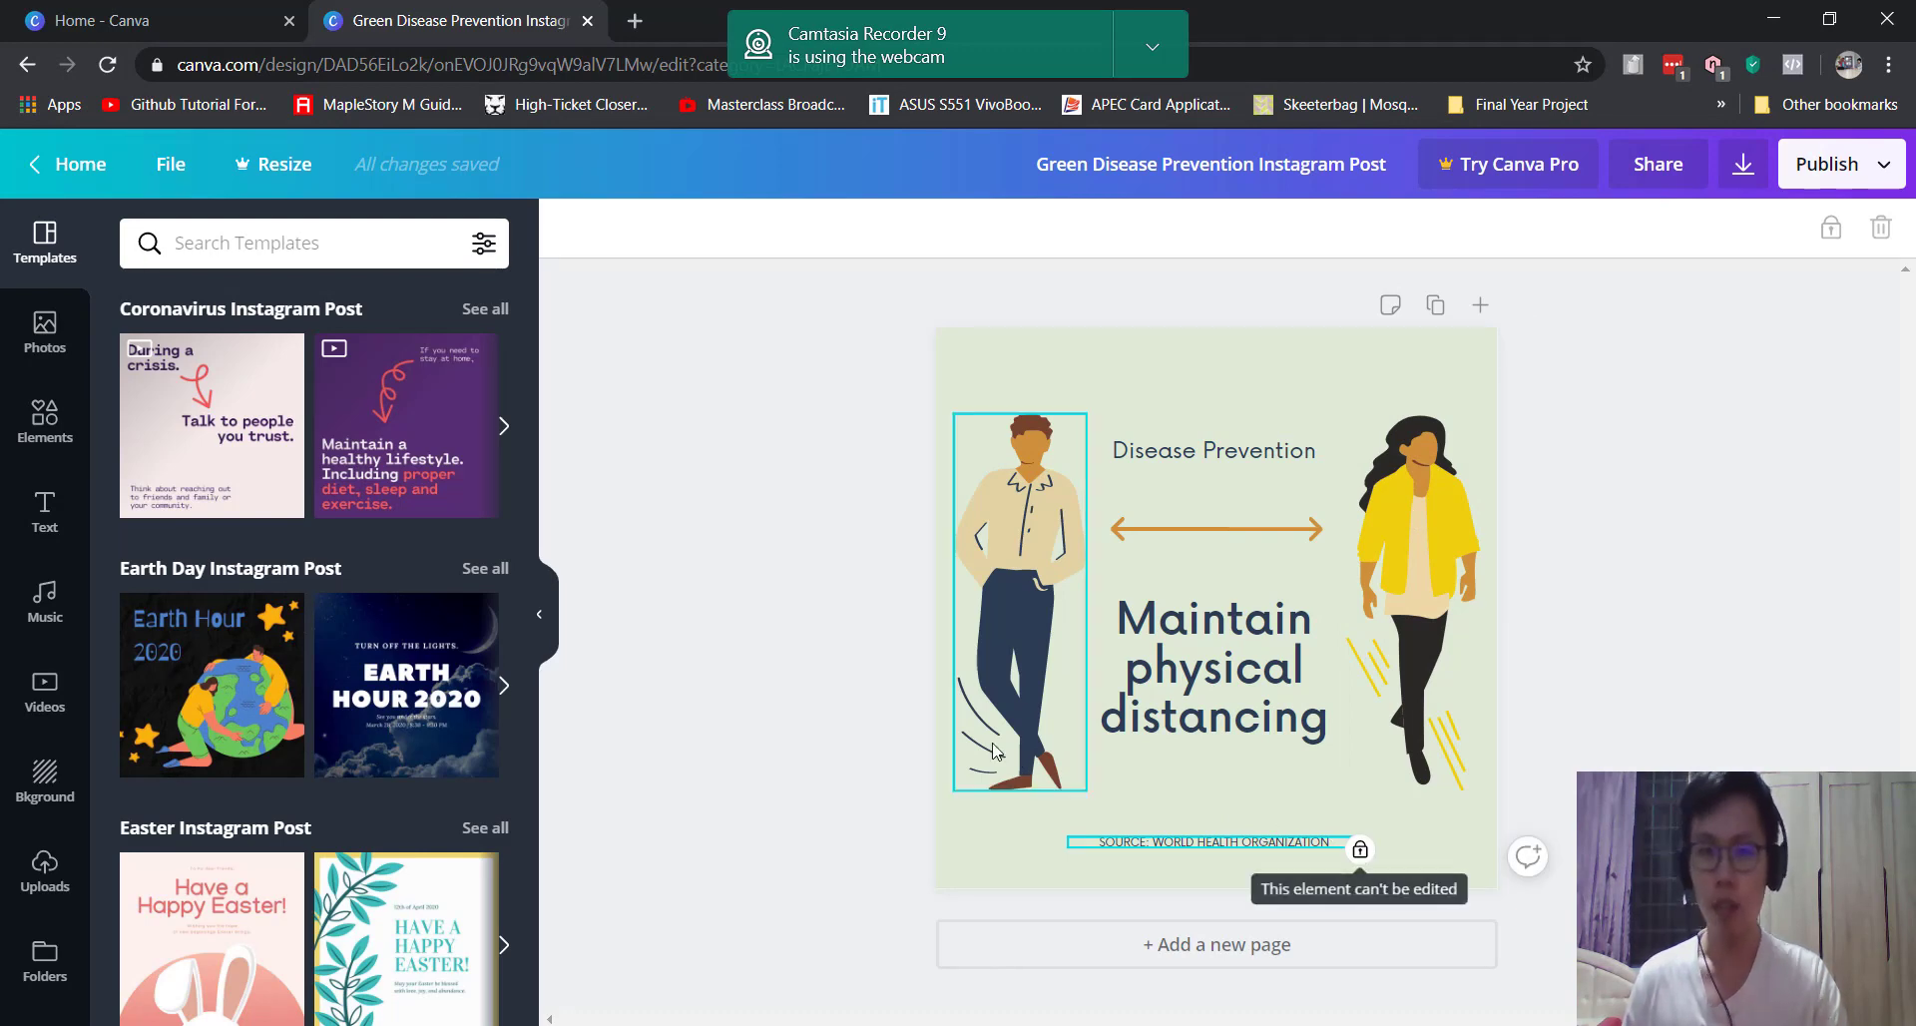
pyautogui.click(789, 560)
# Step: Apply the pink Women's Day 'Get it Girl' Instagram post template
pyautogui.scroll(-4, 175, 501)
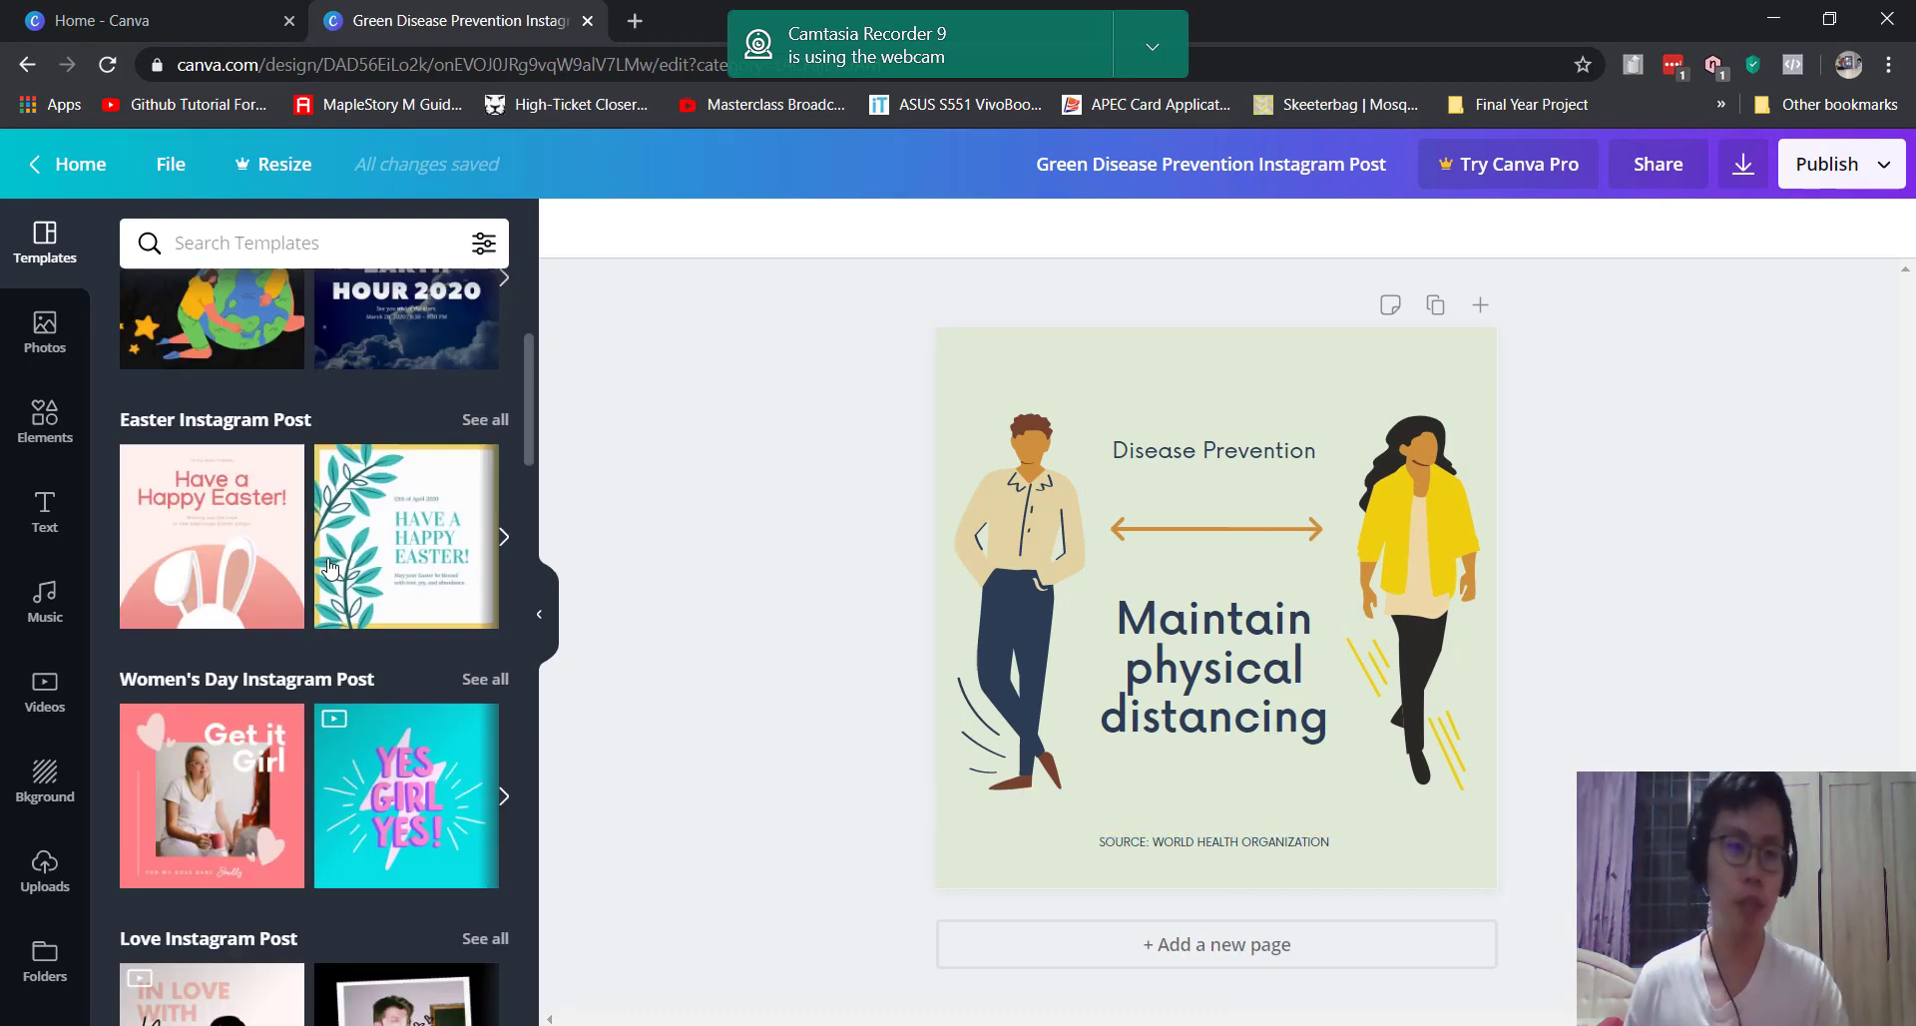
pyautogui.scroll(1, 175, 500)
pyautogui.scroll(-3, 334, 643)
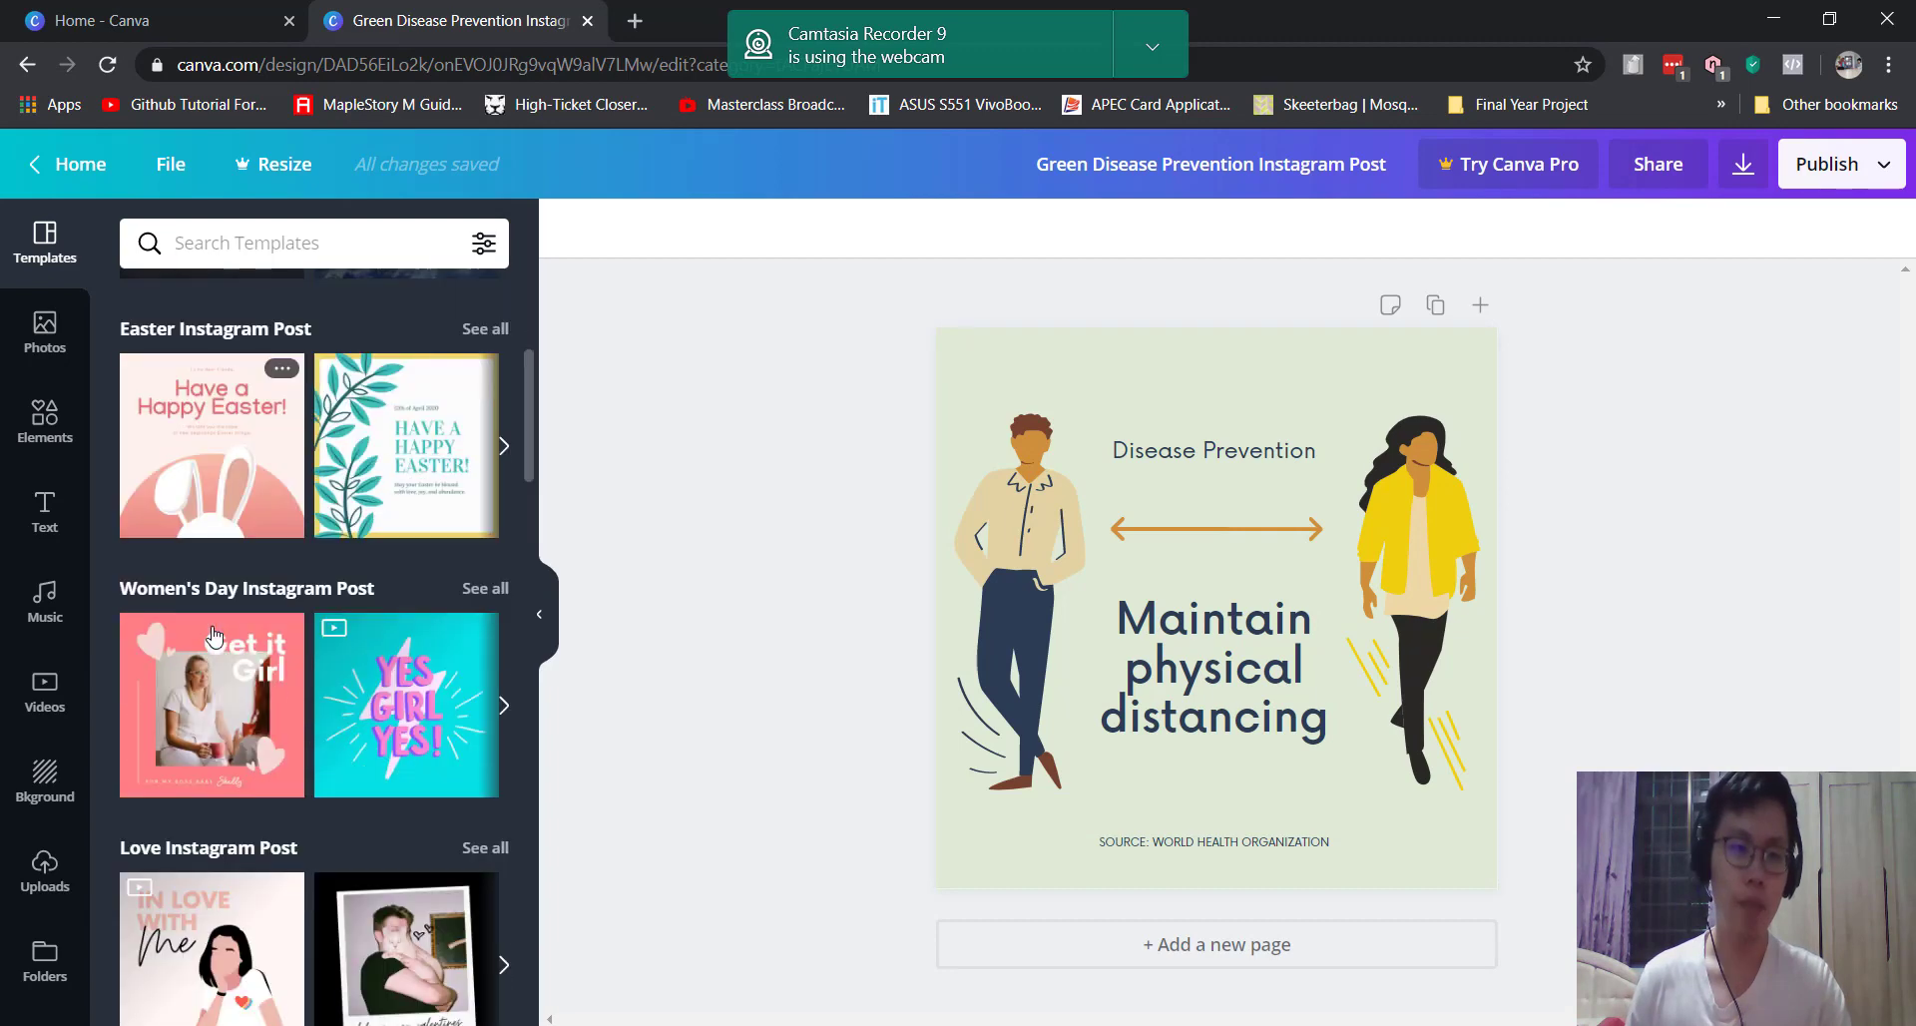
pyautogui.scroll(-5, 333, 643)
pyautogui.scroll(3, 224, 487)
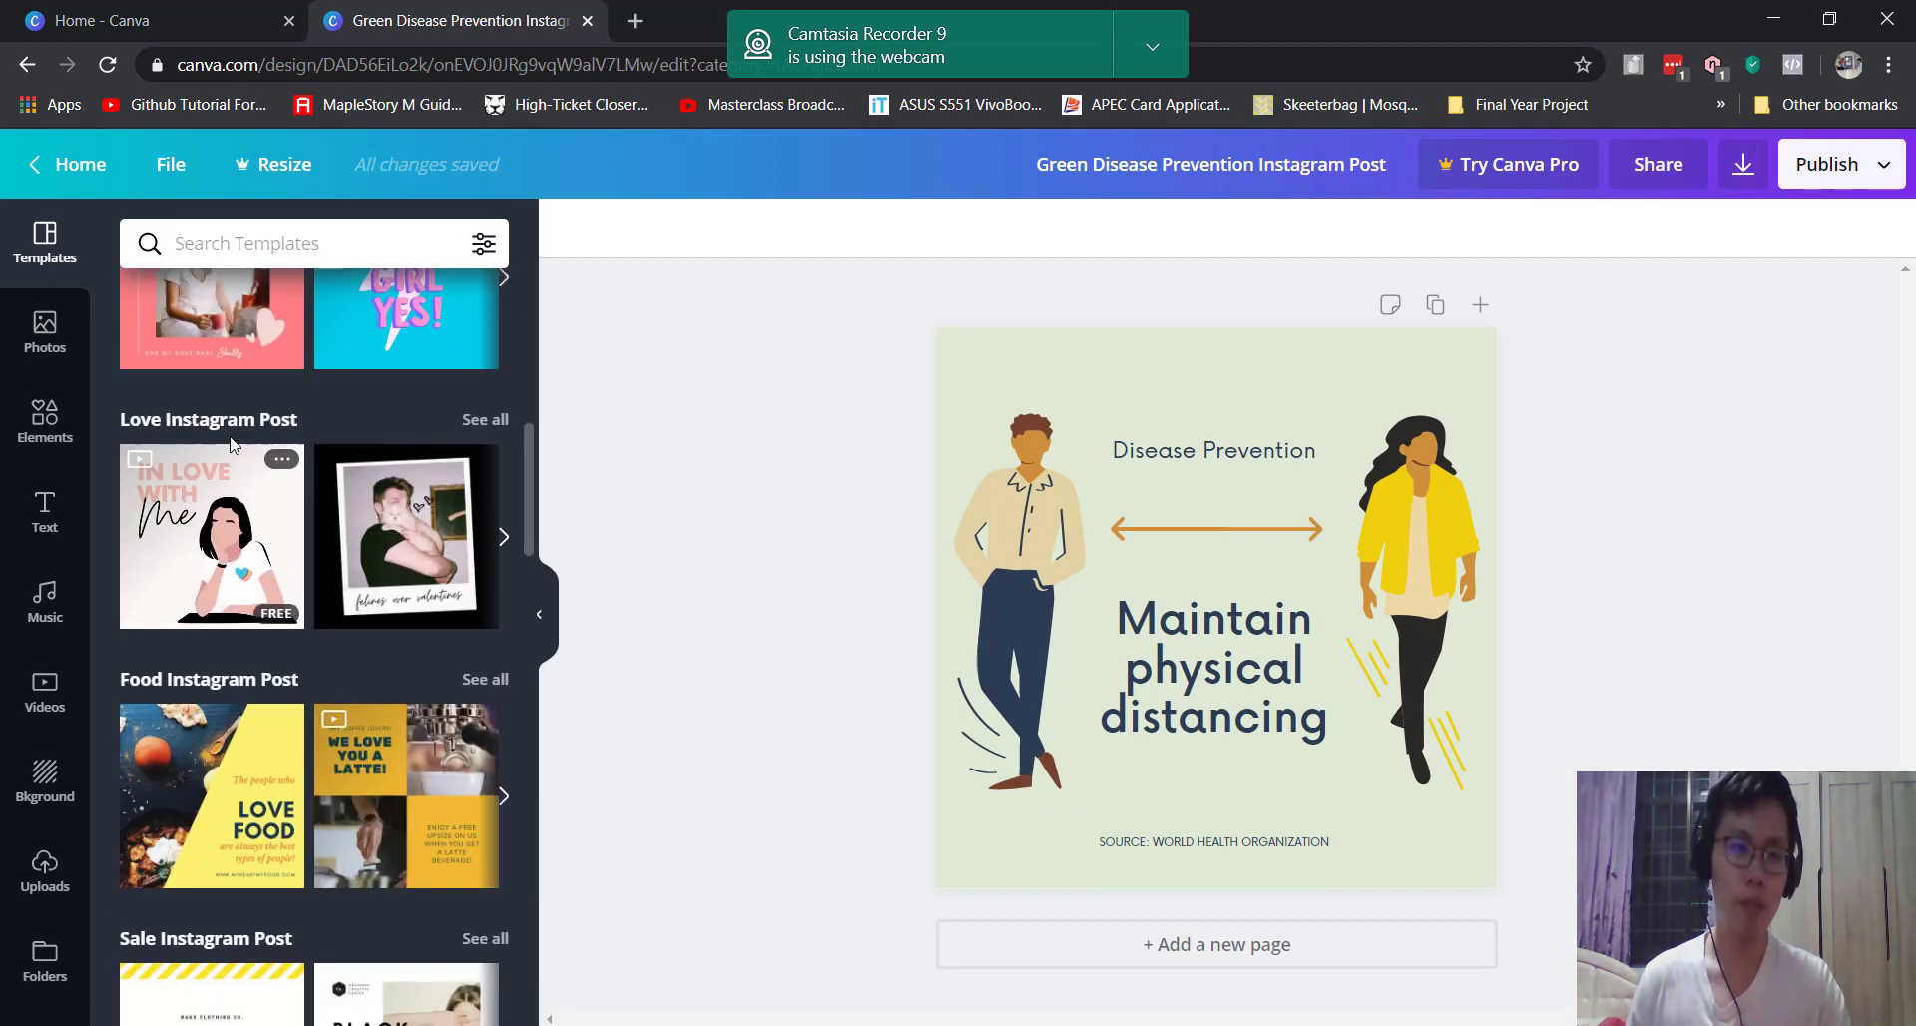
pyautogui.click(224, 487)
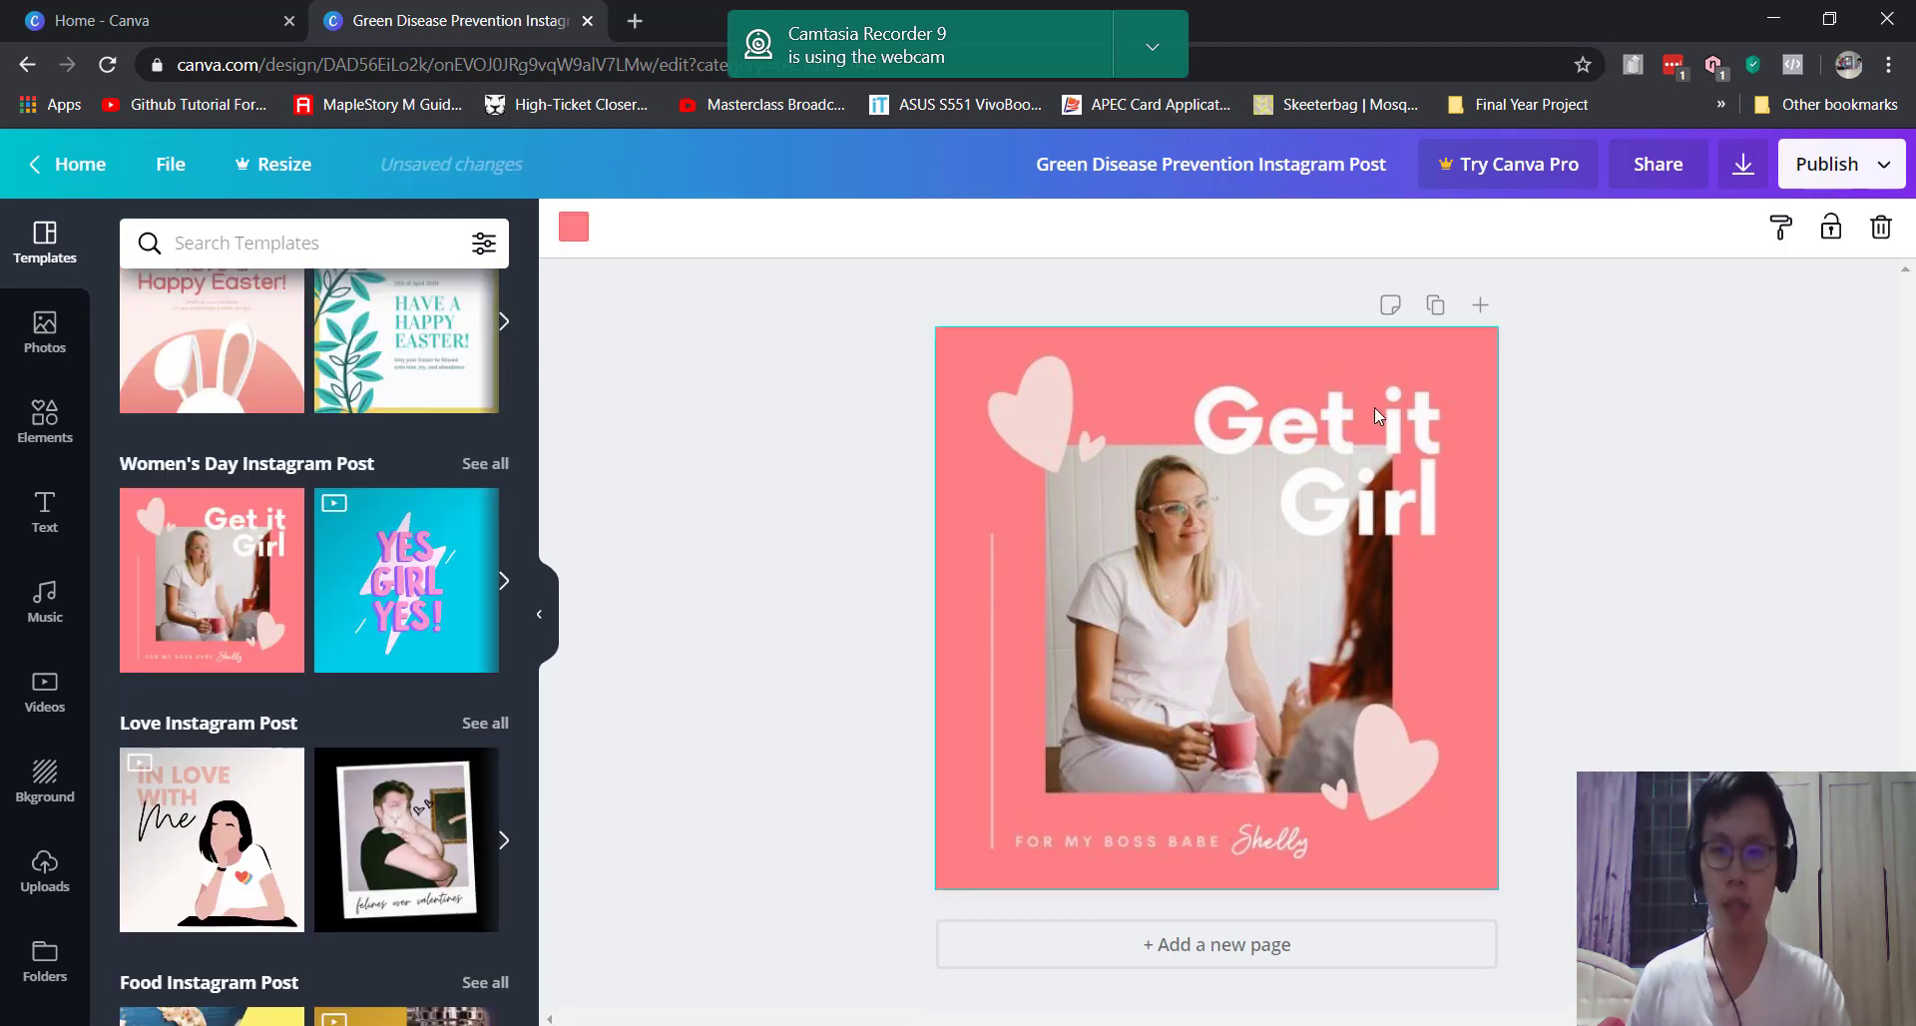
# Step: Select the 'Get it Girl' heading text for editing
pyautogui.click(1374, 407)
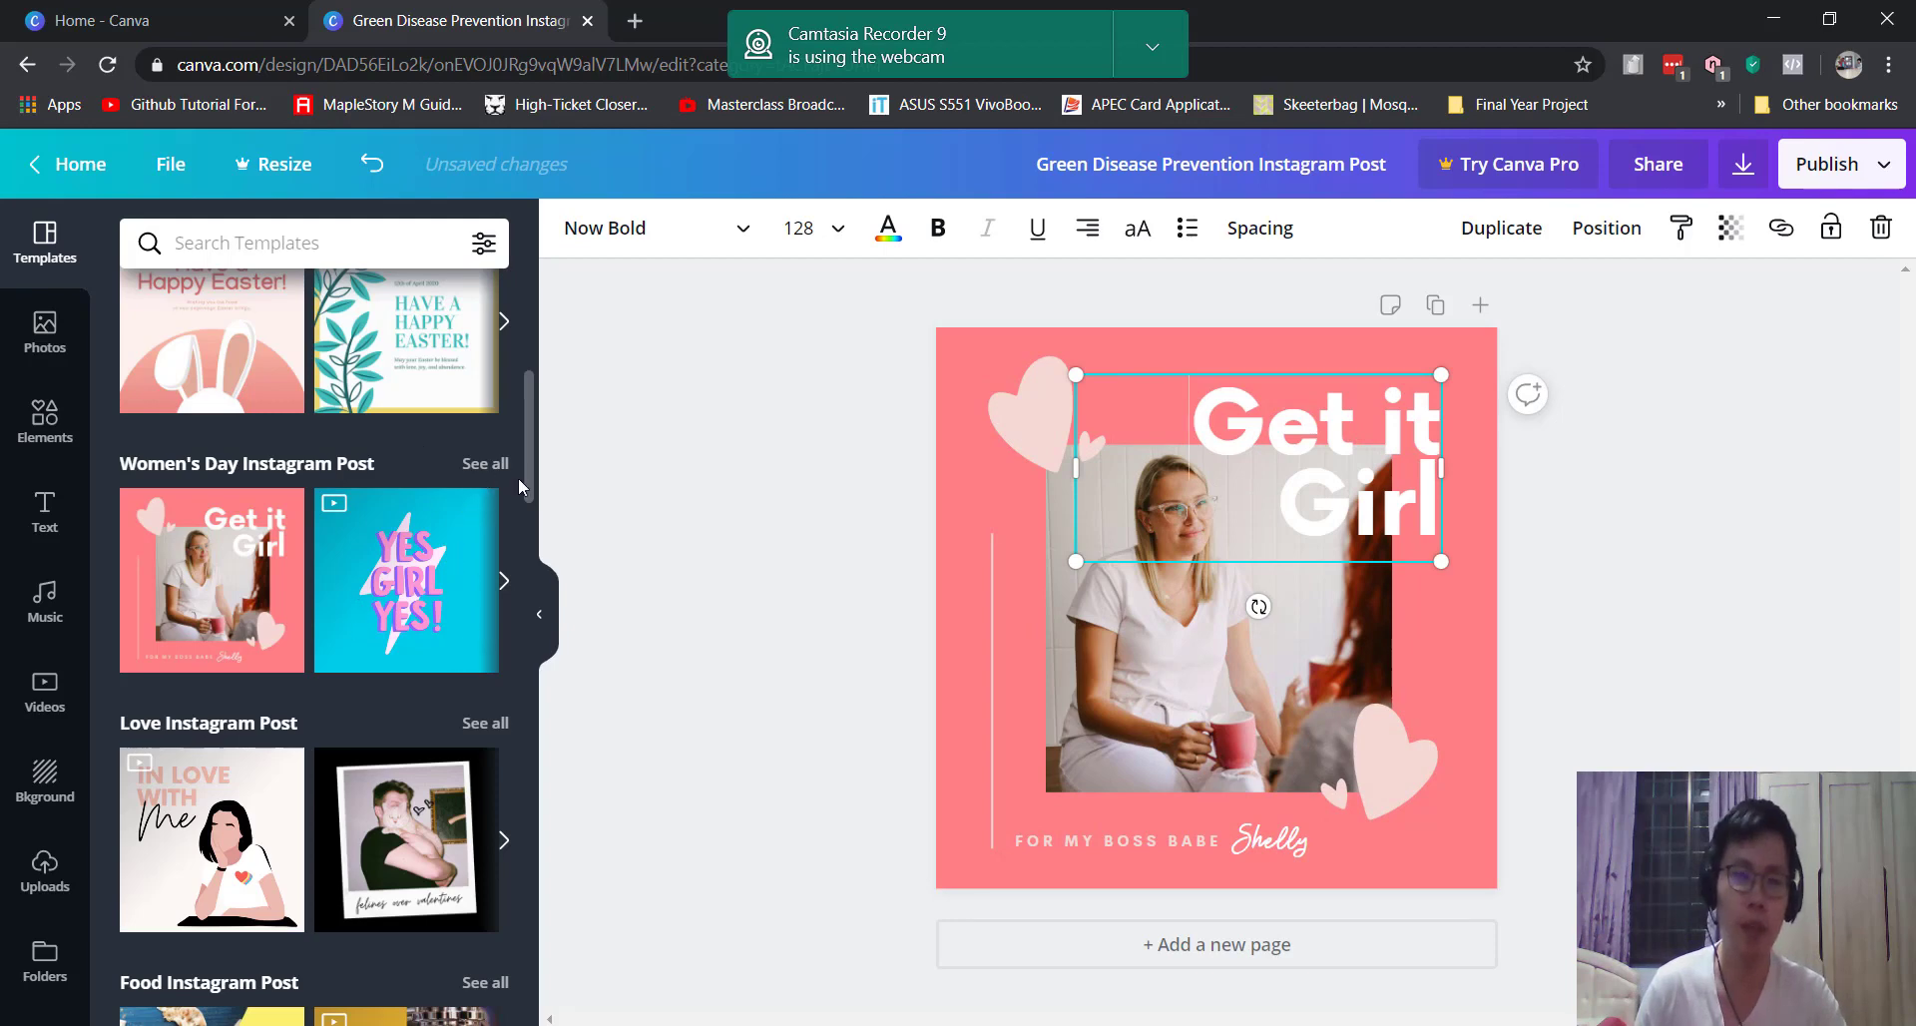
pyautogui.scroll(1, 515, 463)
pyautogui.scroll(6, 513, 459)
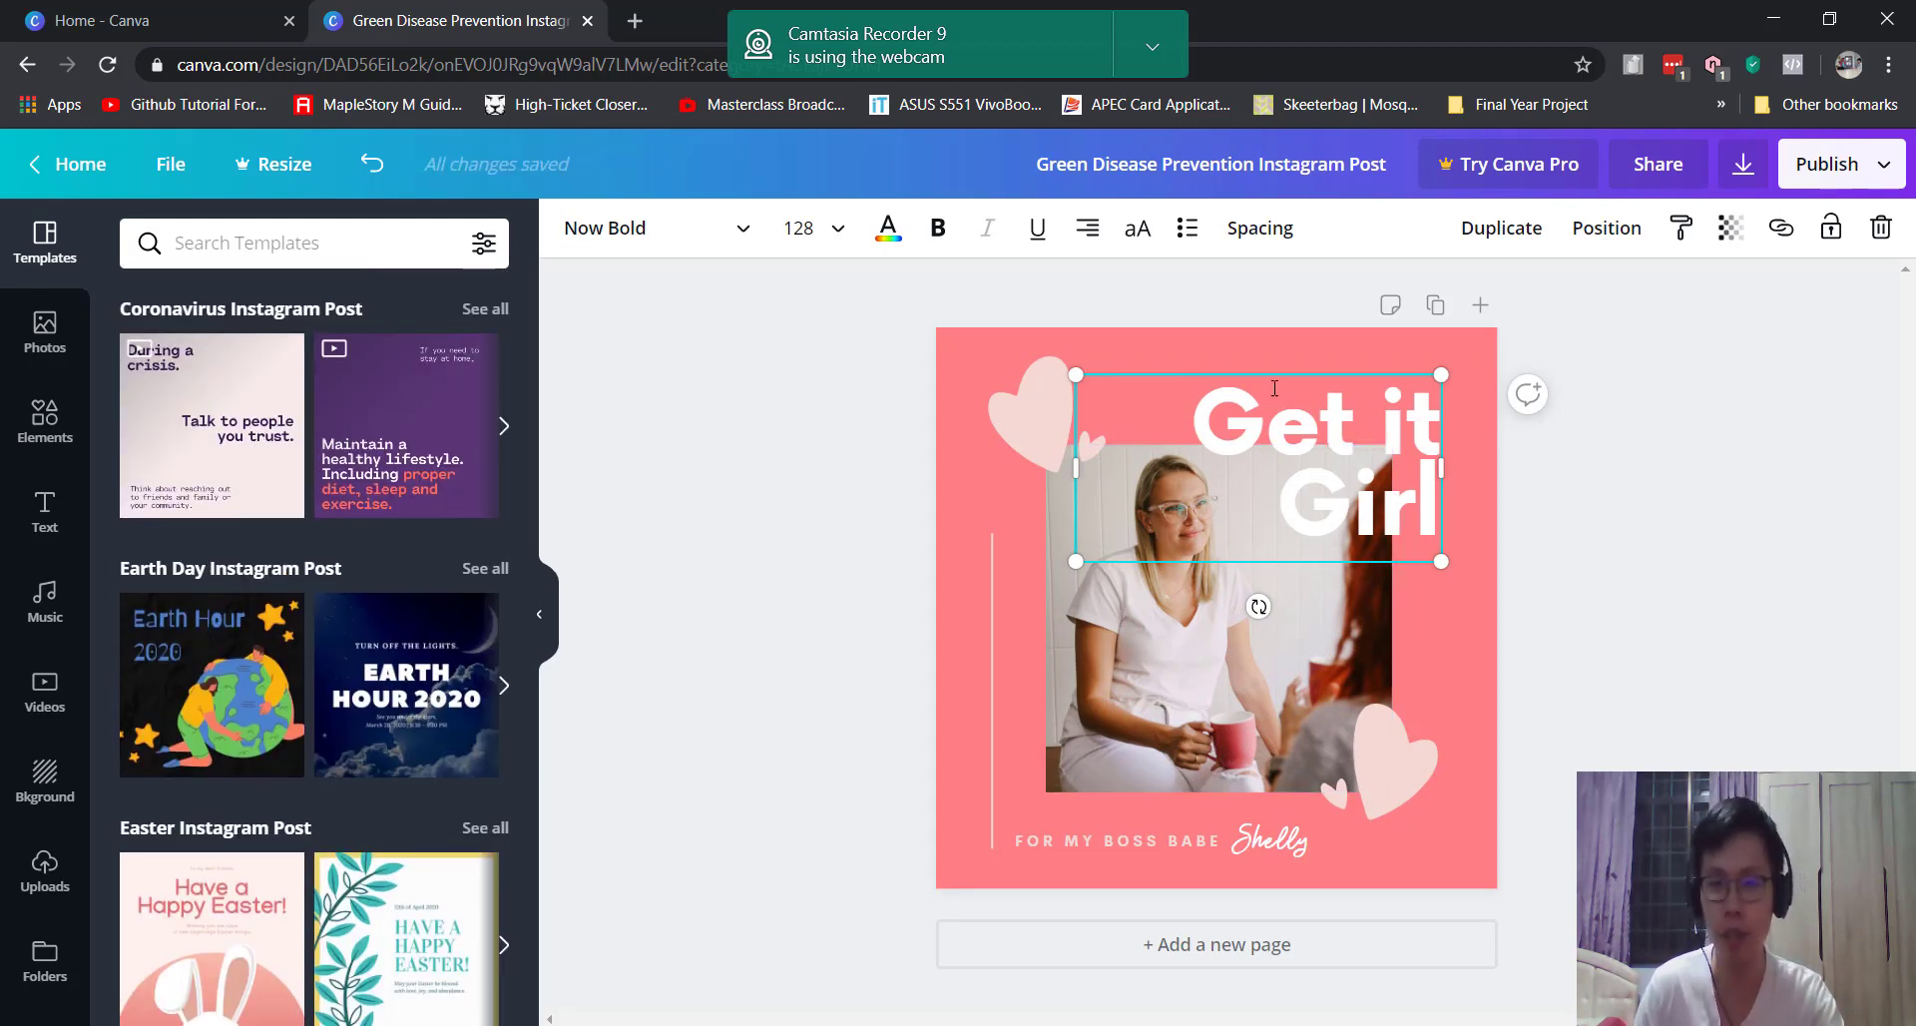
pyautogui.moveTo(1206, 417); pyautogui.dragTo(1319, 434)
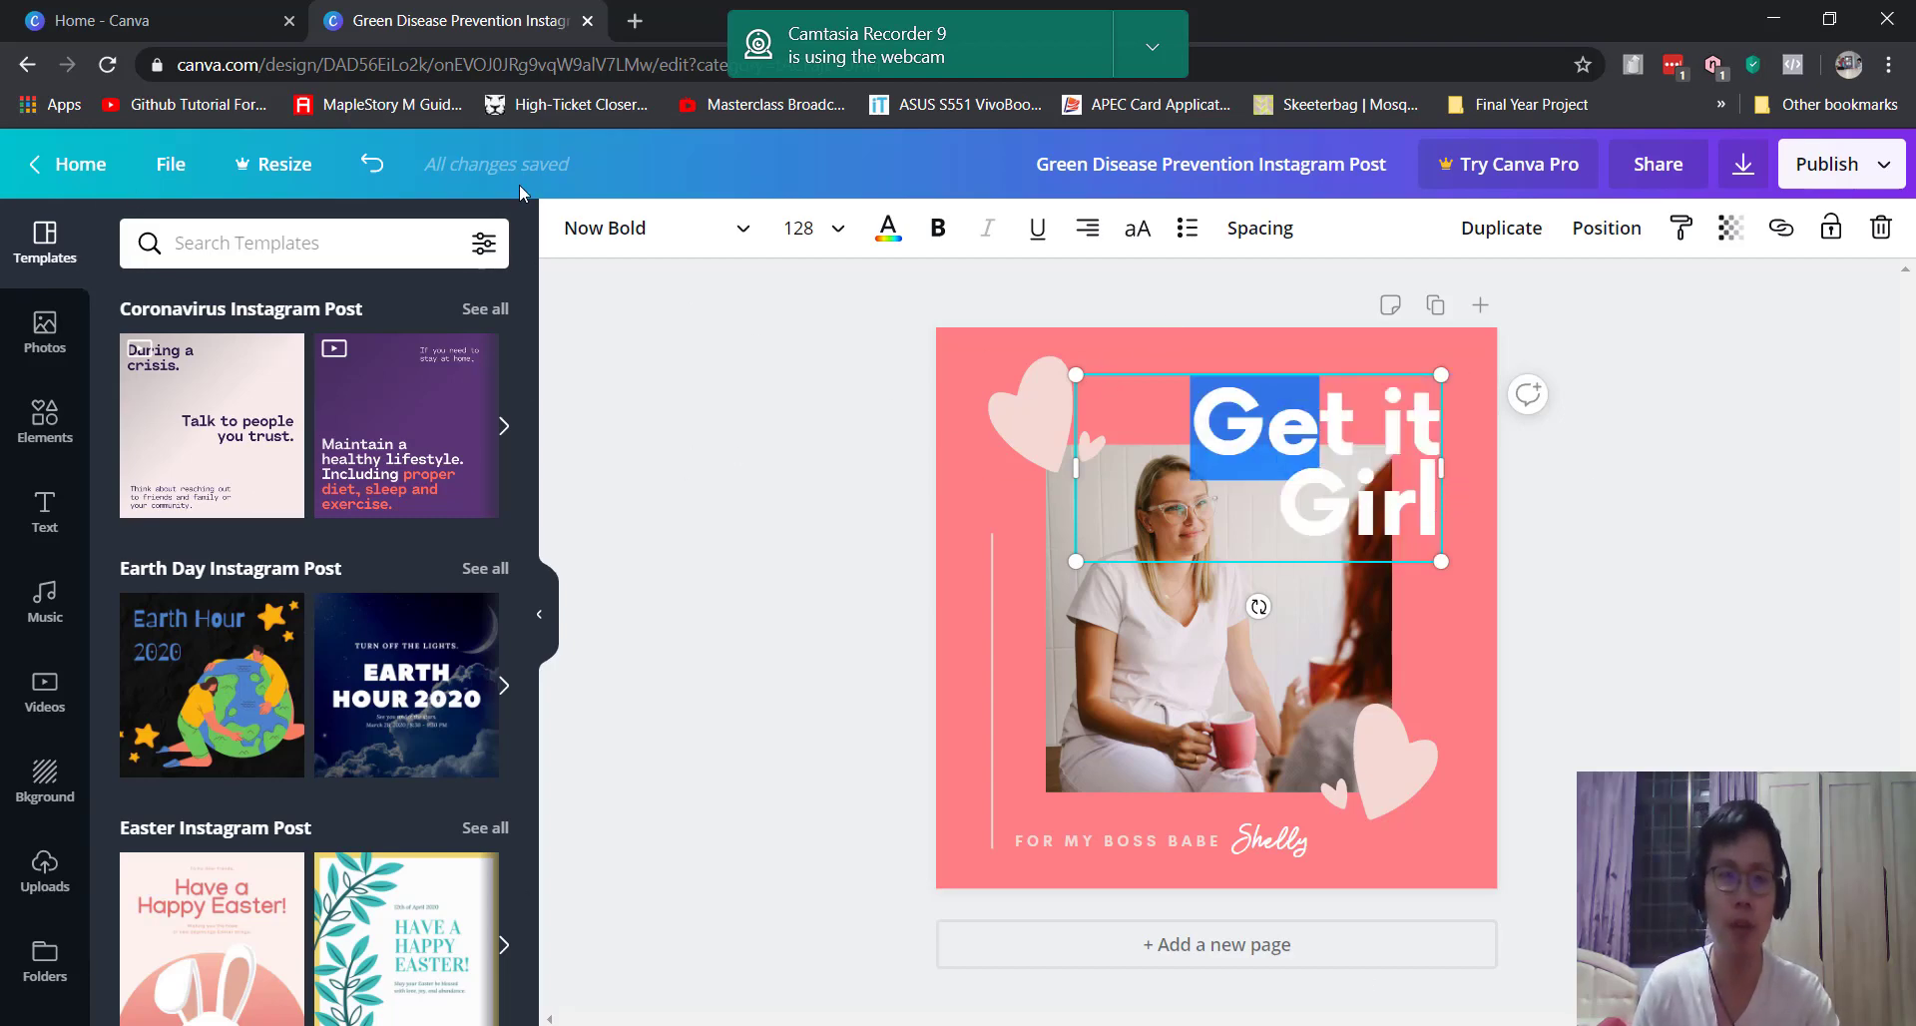
# Step: Check the Download and Share panels, close them, and reselect the 'Get it Girl' heading
pyautogui.click(1856, 177)
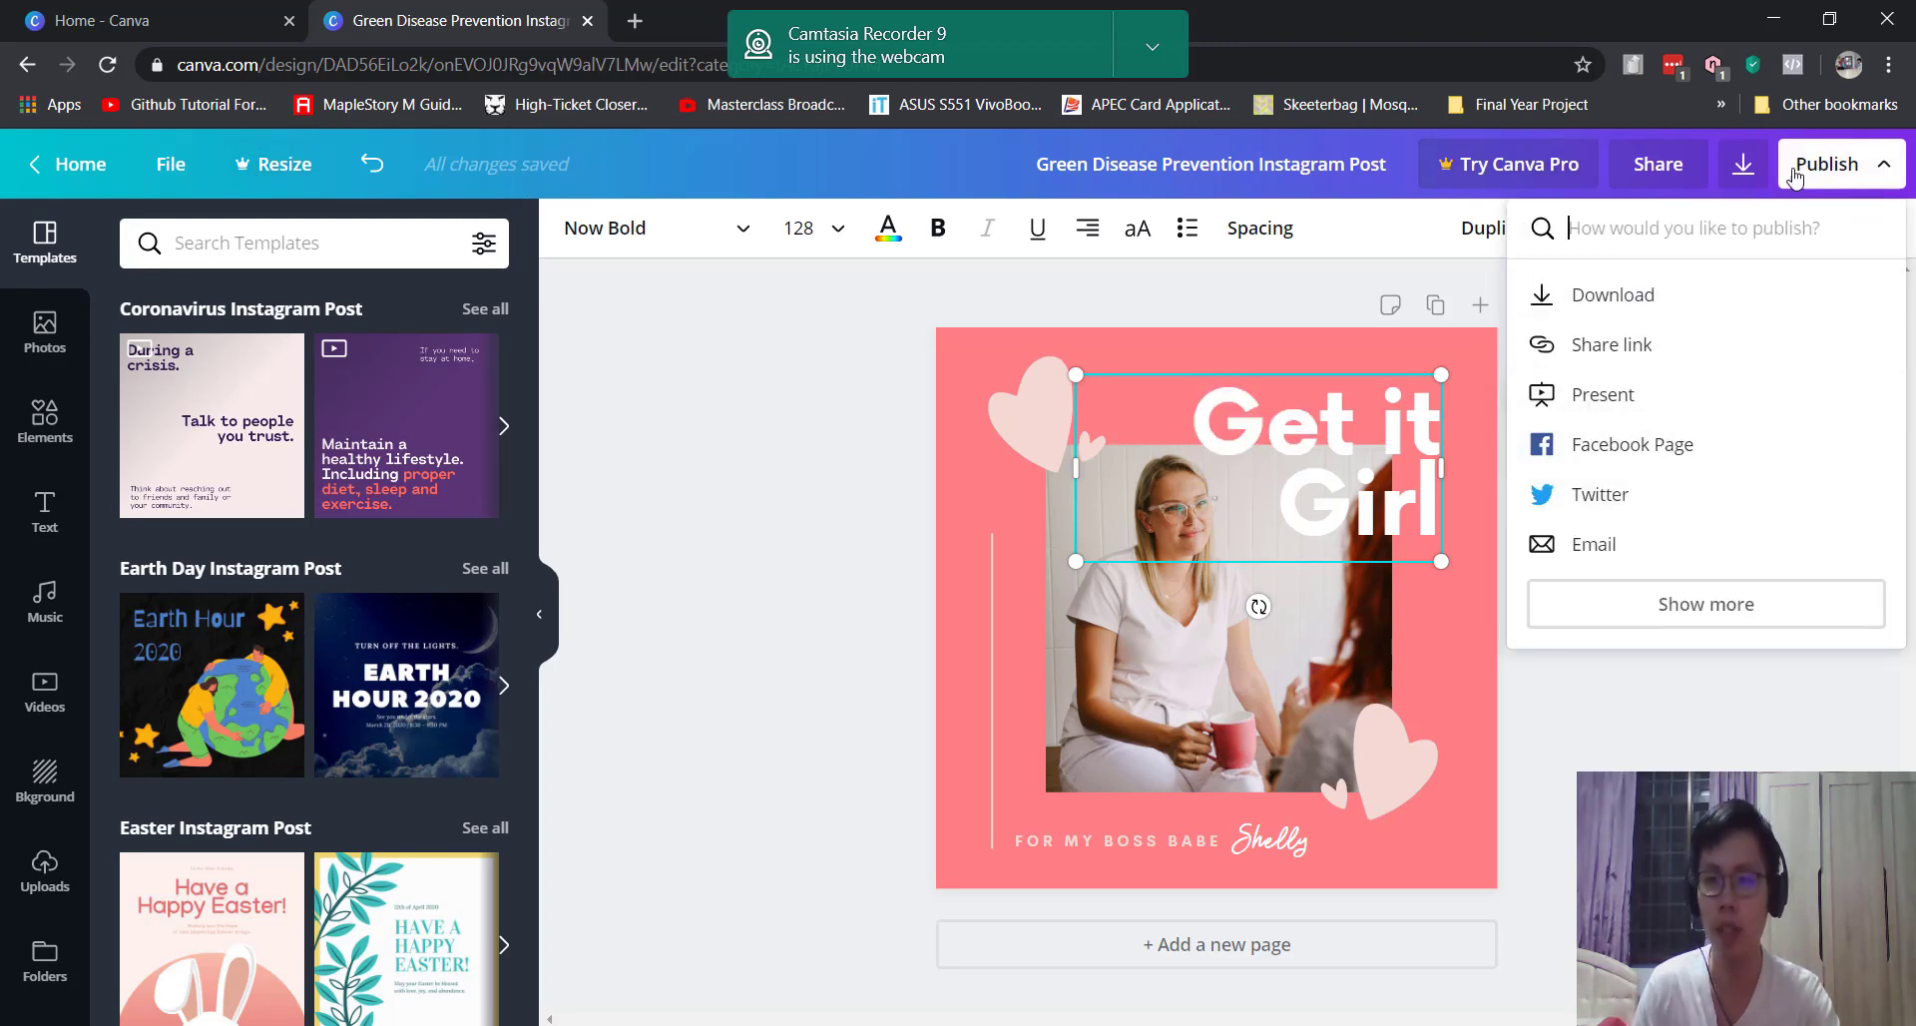
pyautogui.click(1743, 163)
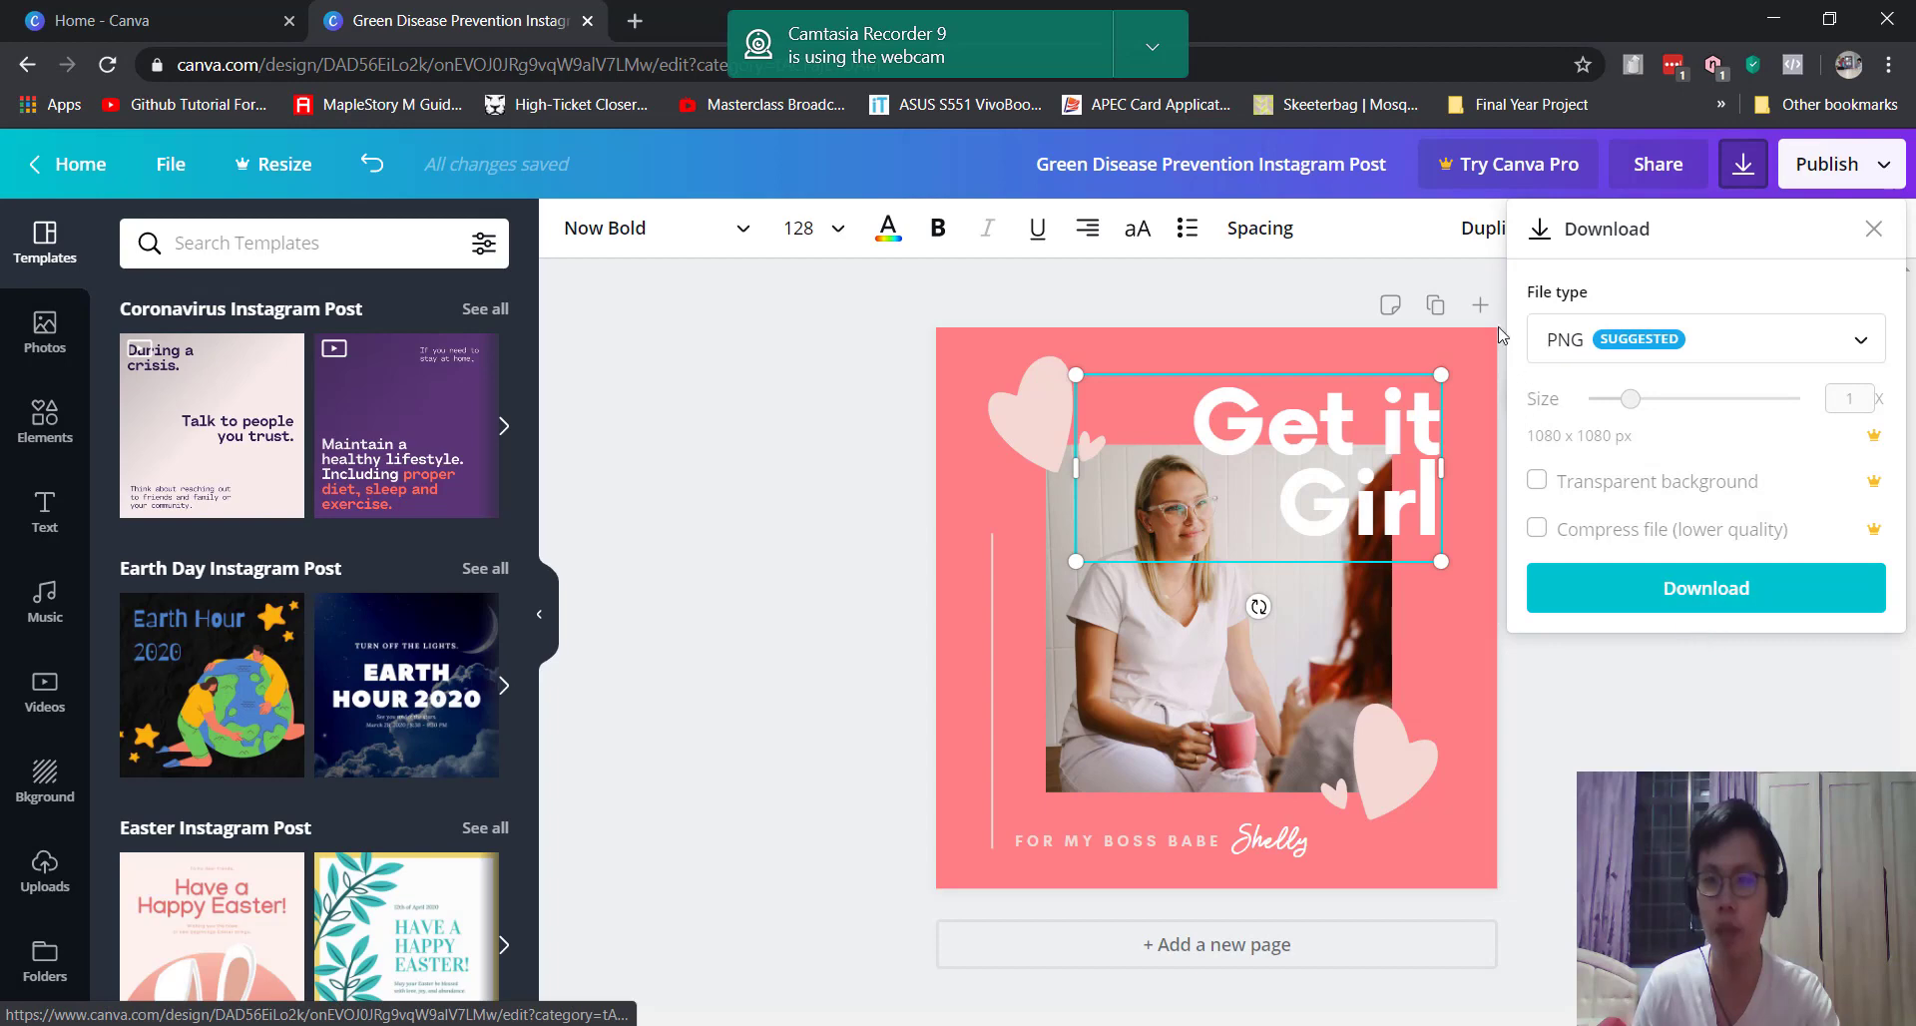
pyautogui.click(1657, 164)
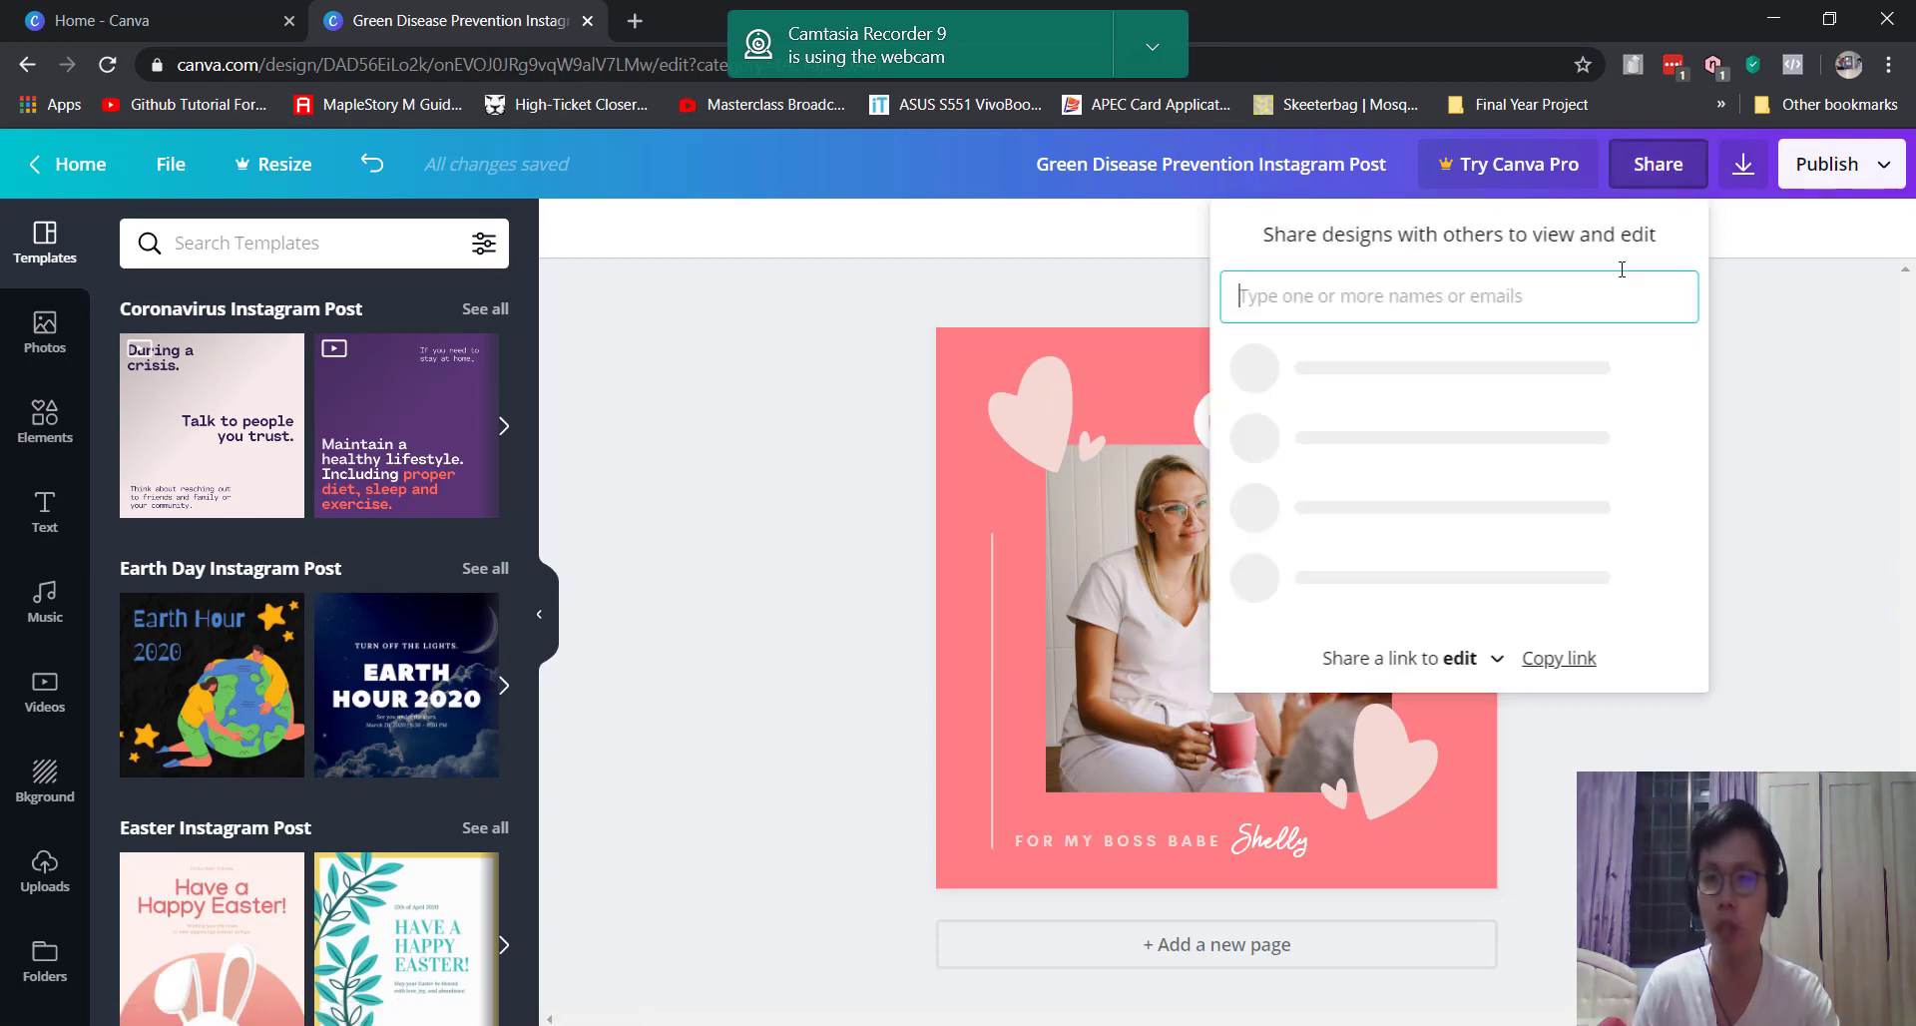
pyautogui.click(1794, 380)
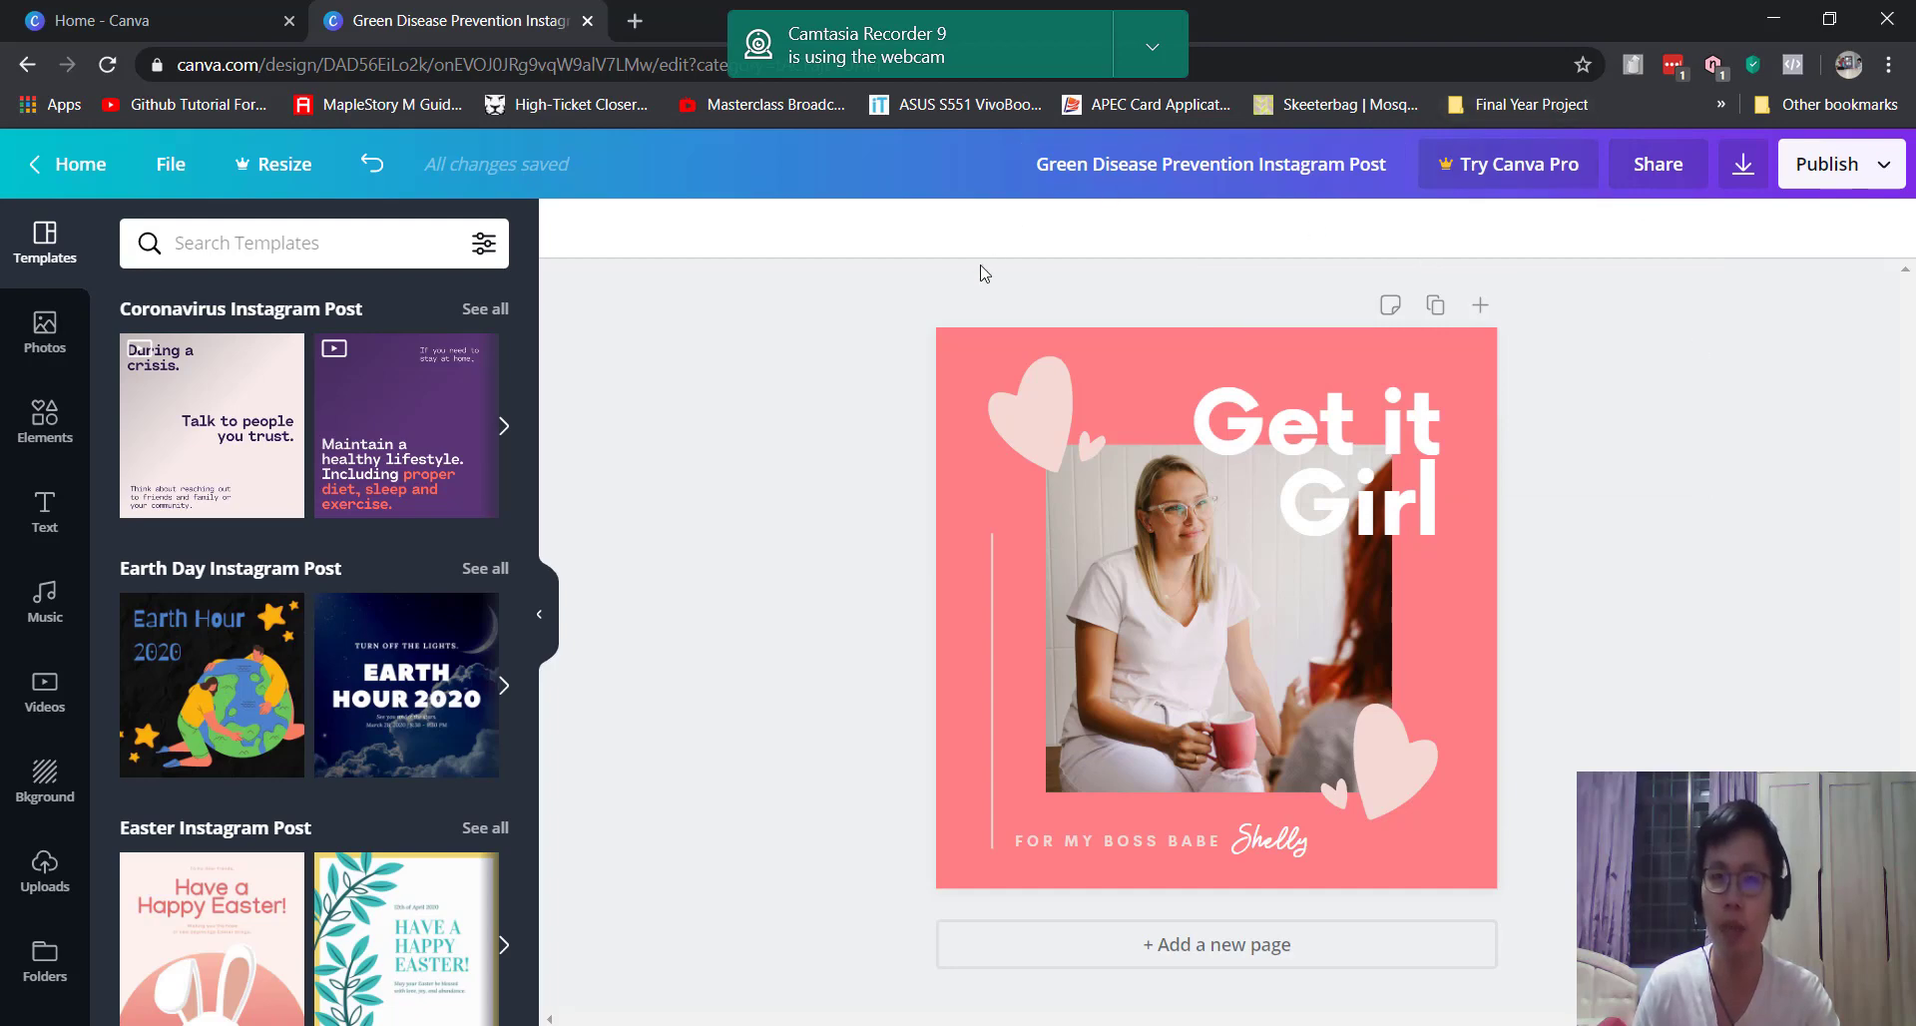
pyautogui.click(1743, 169)
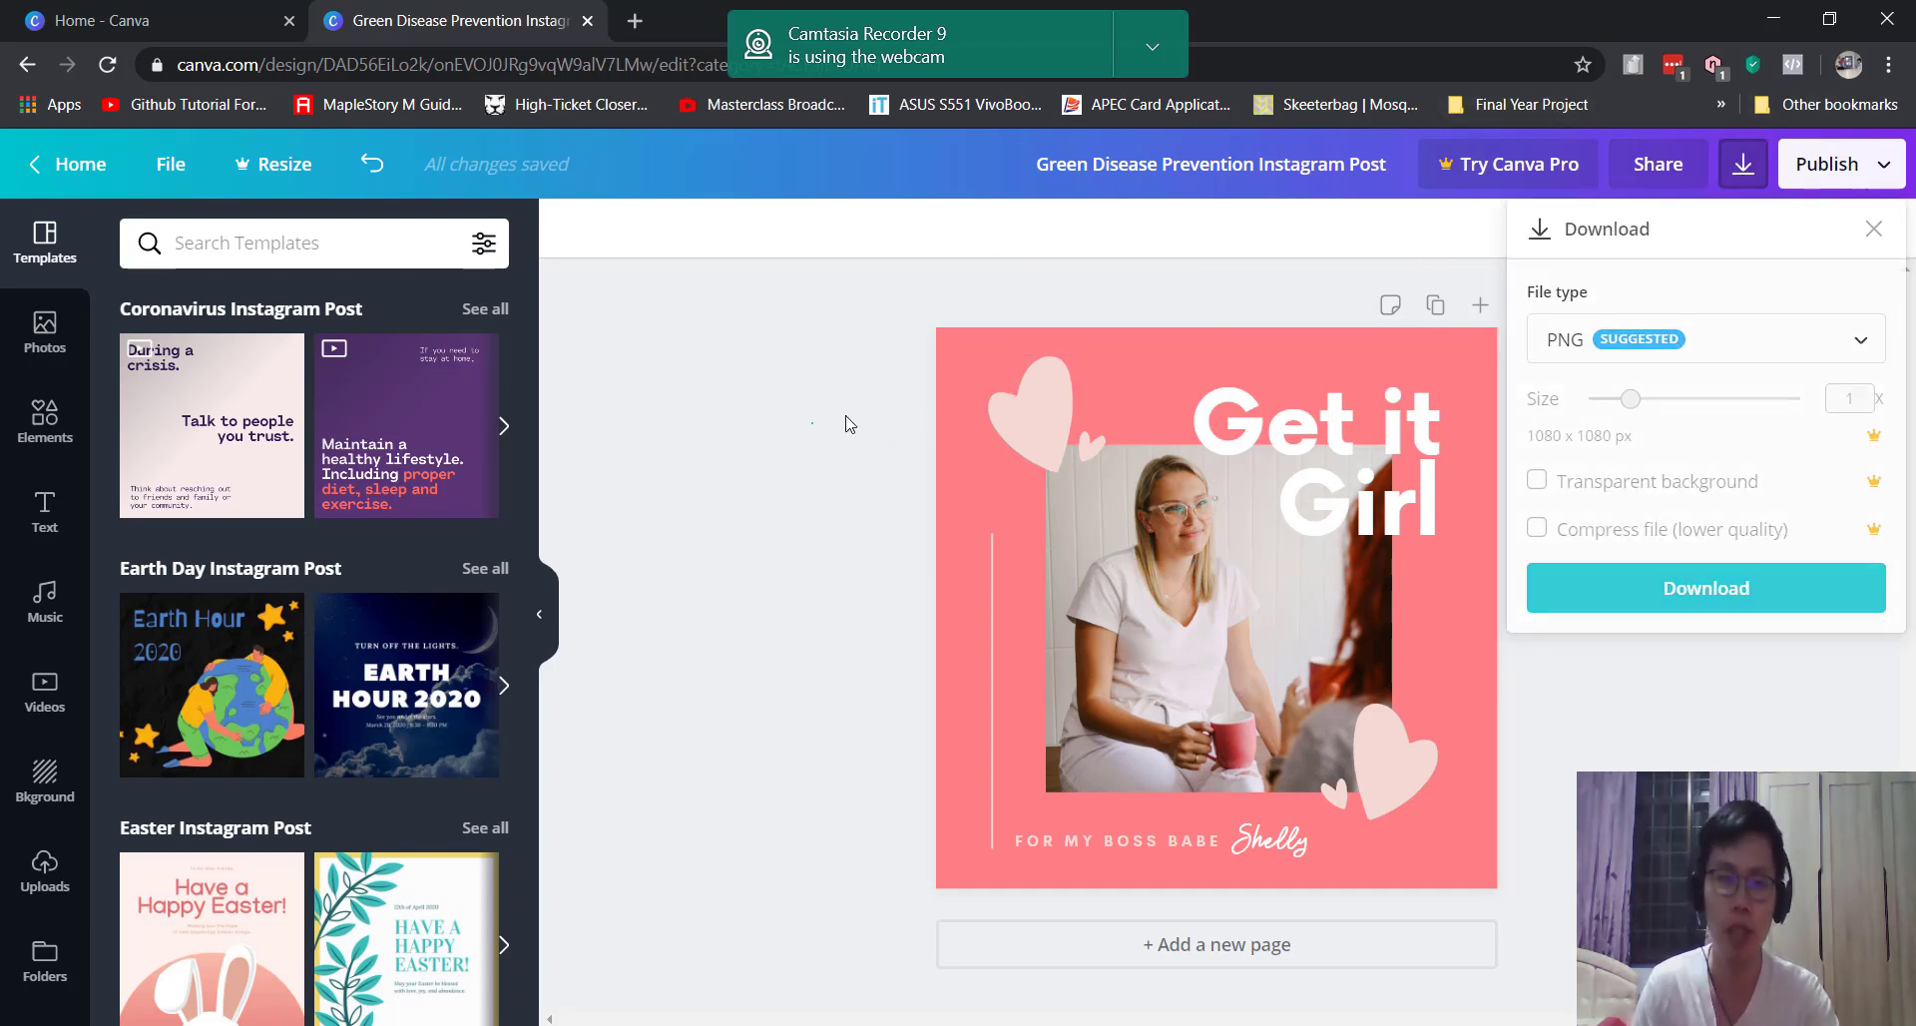
pyautogui.click(814, 423)
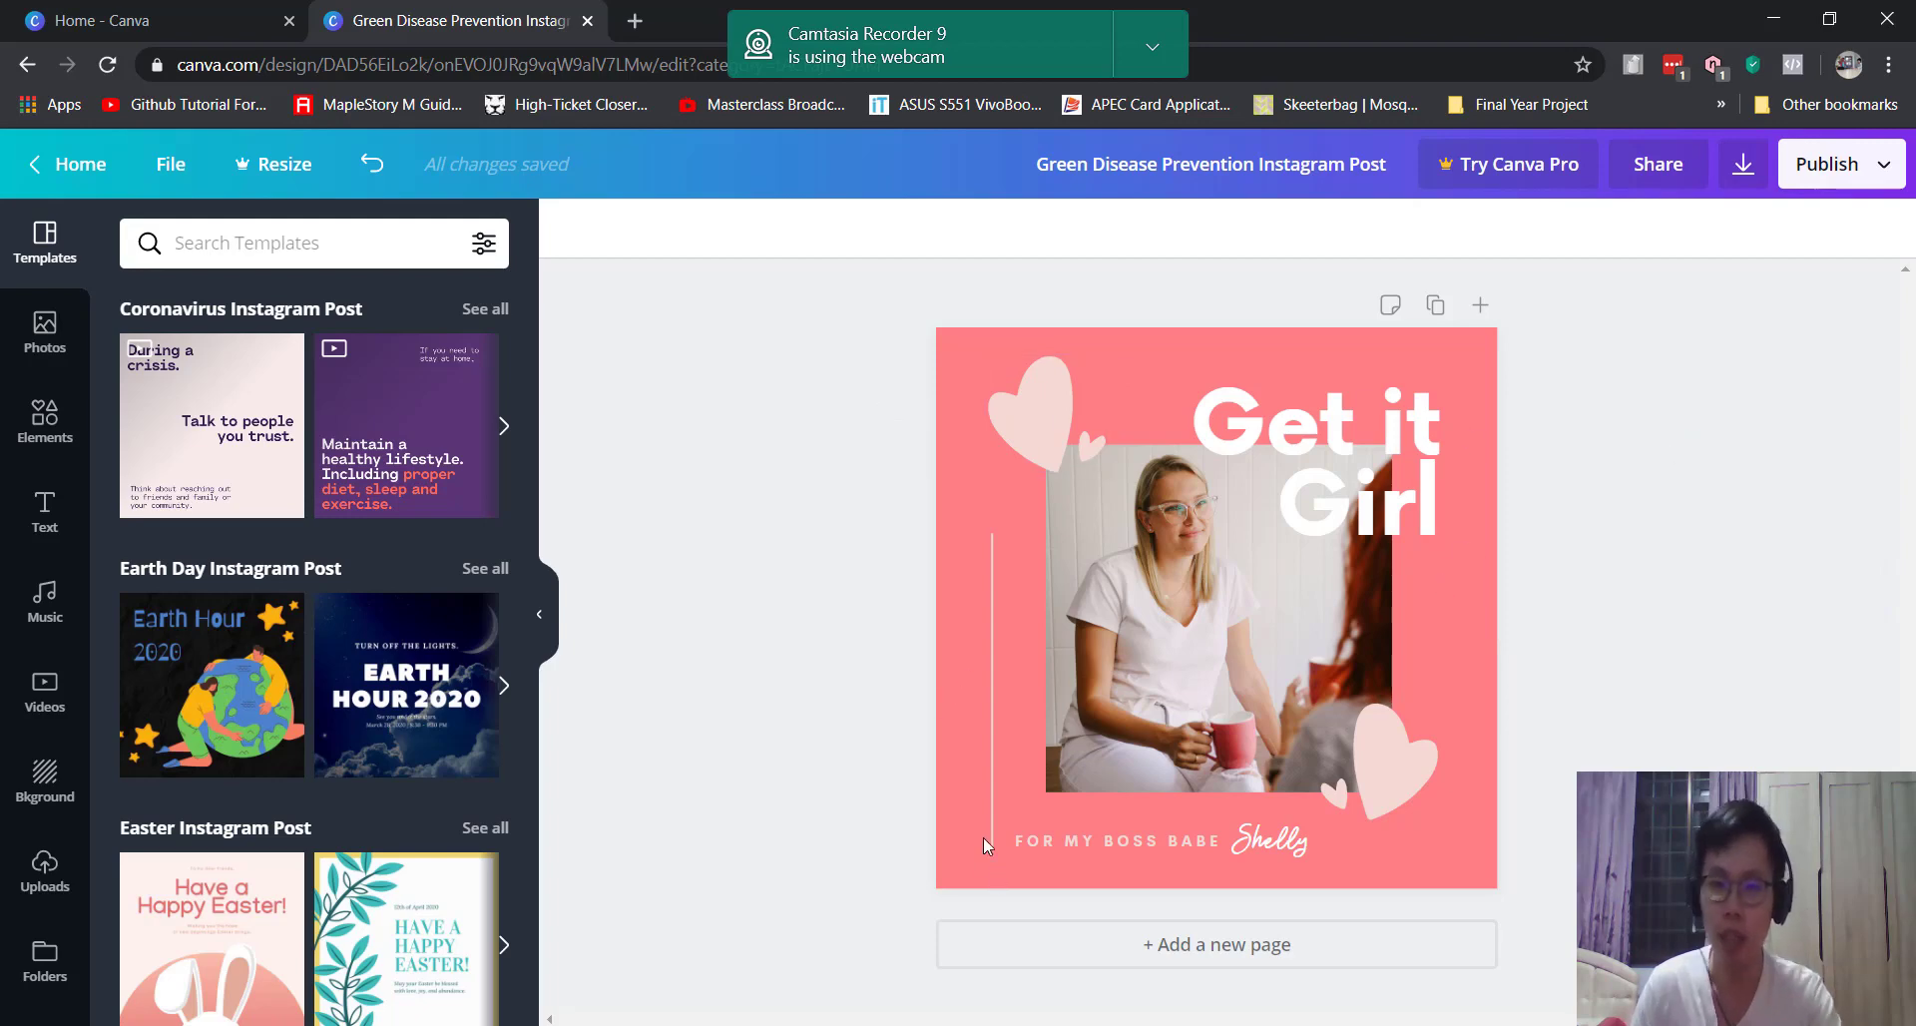
pyautogui.click(1297, 449)
# Step: Replace the heading text 'Get it Girl' with 'Women In Picture'
pyautogui.moveTo(1163, 439); pyautogui.dragTo(1438, 519)
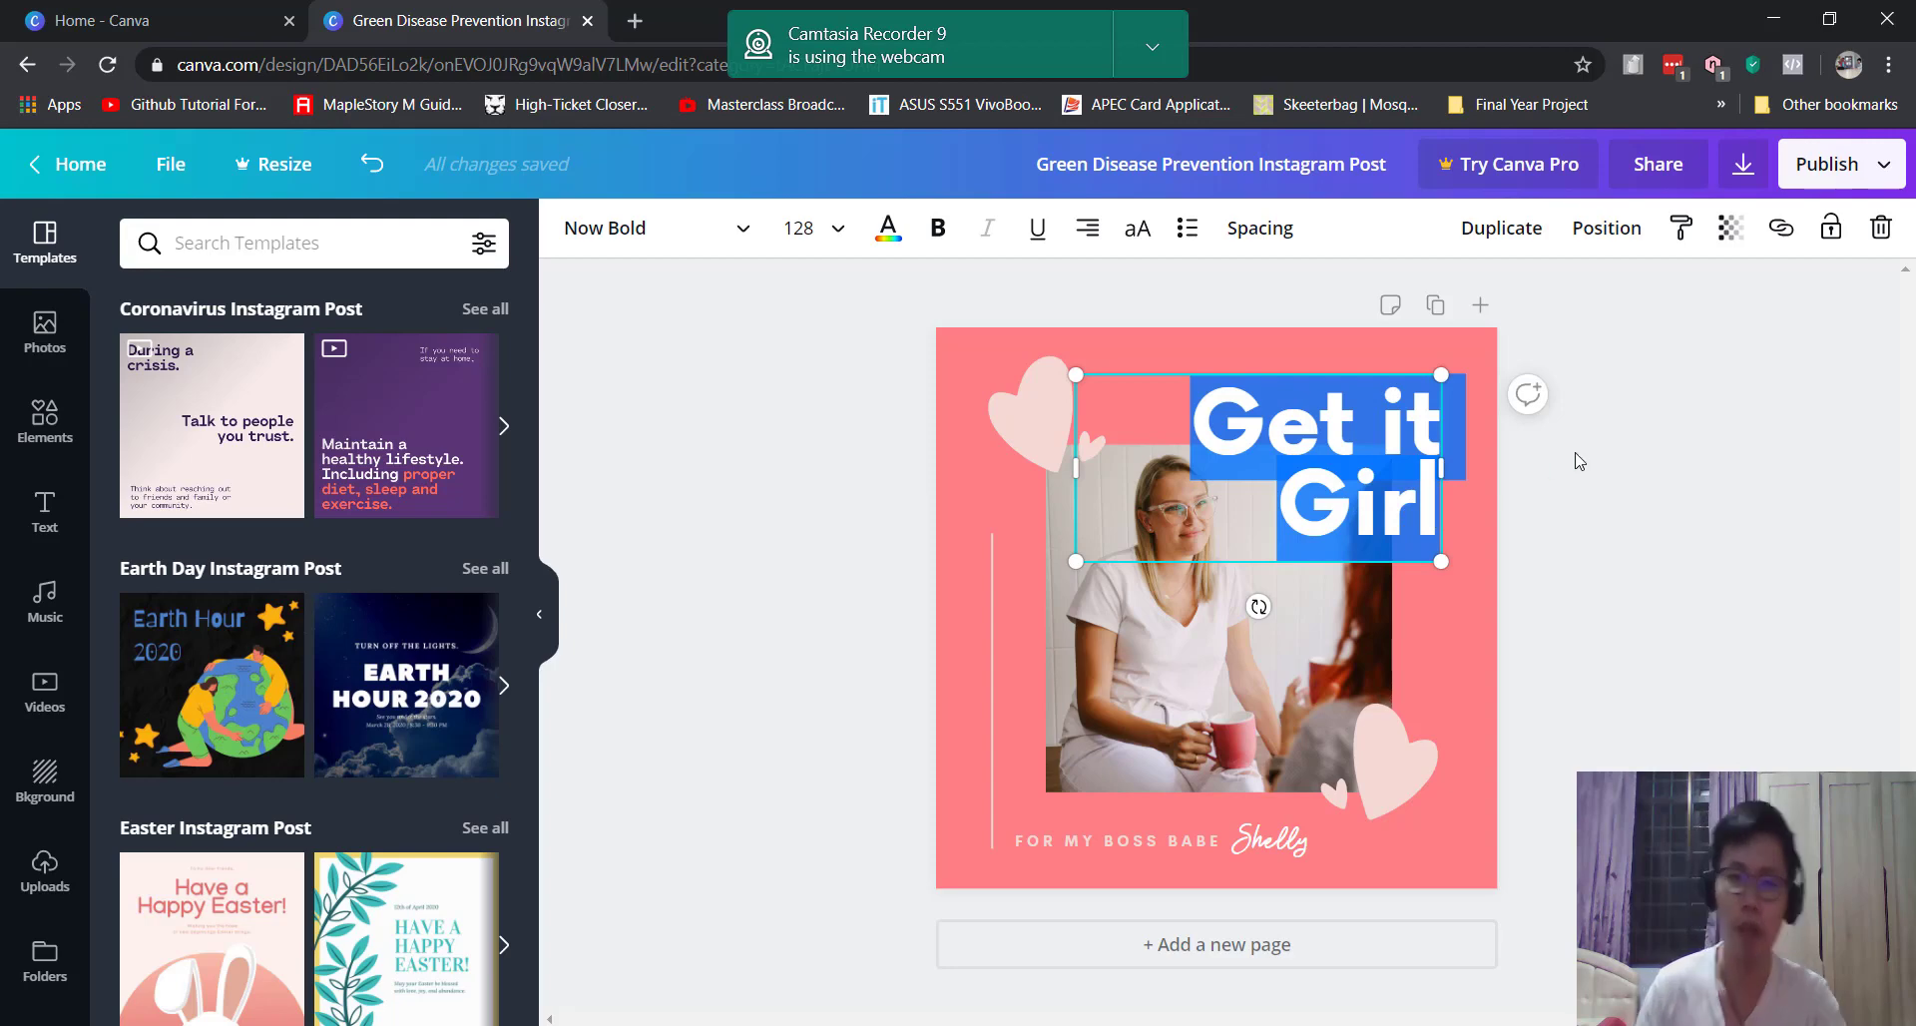
pyautogui.write('Women')
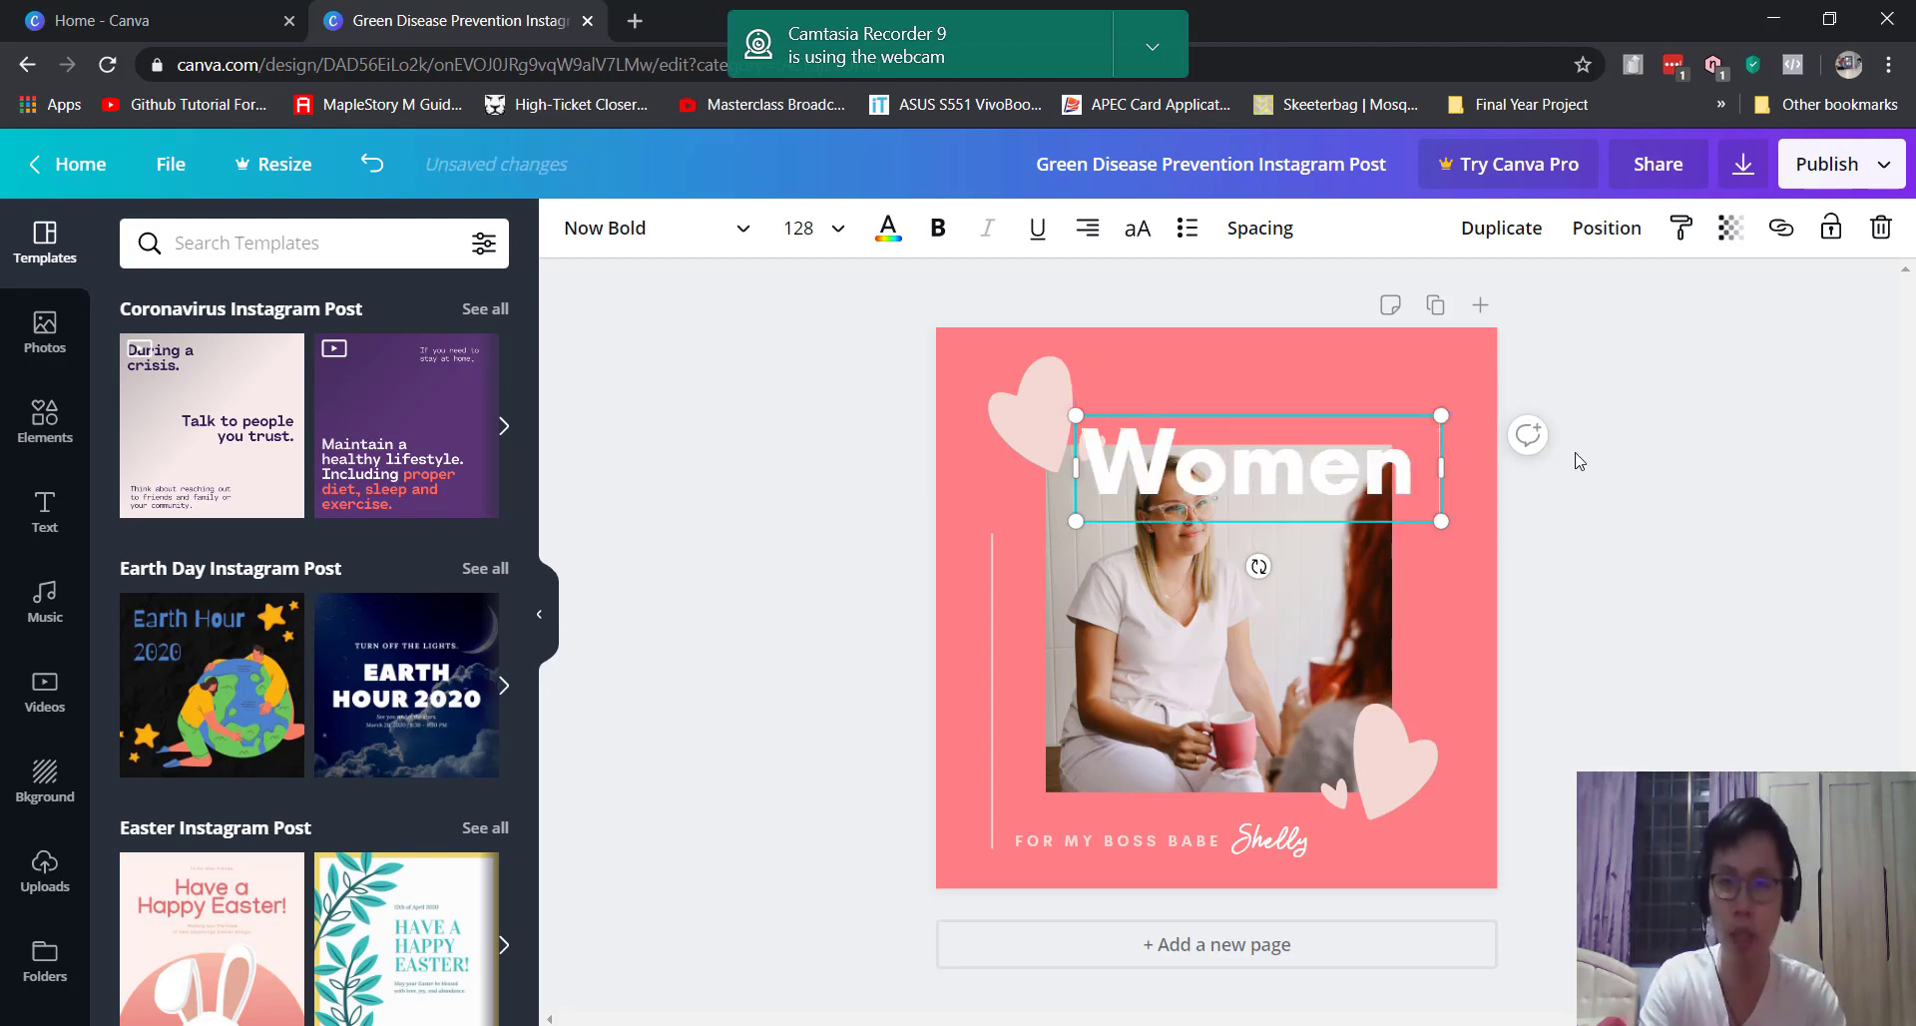
pyautogui.write(' In Picture')
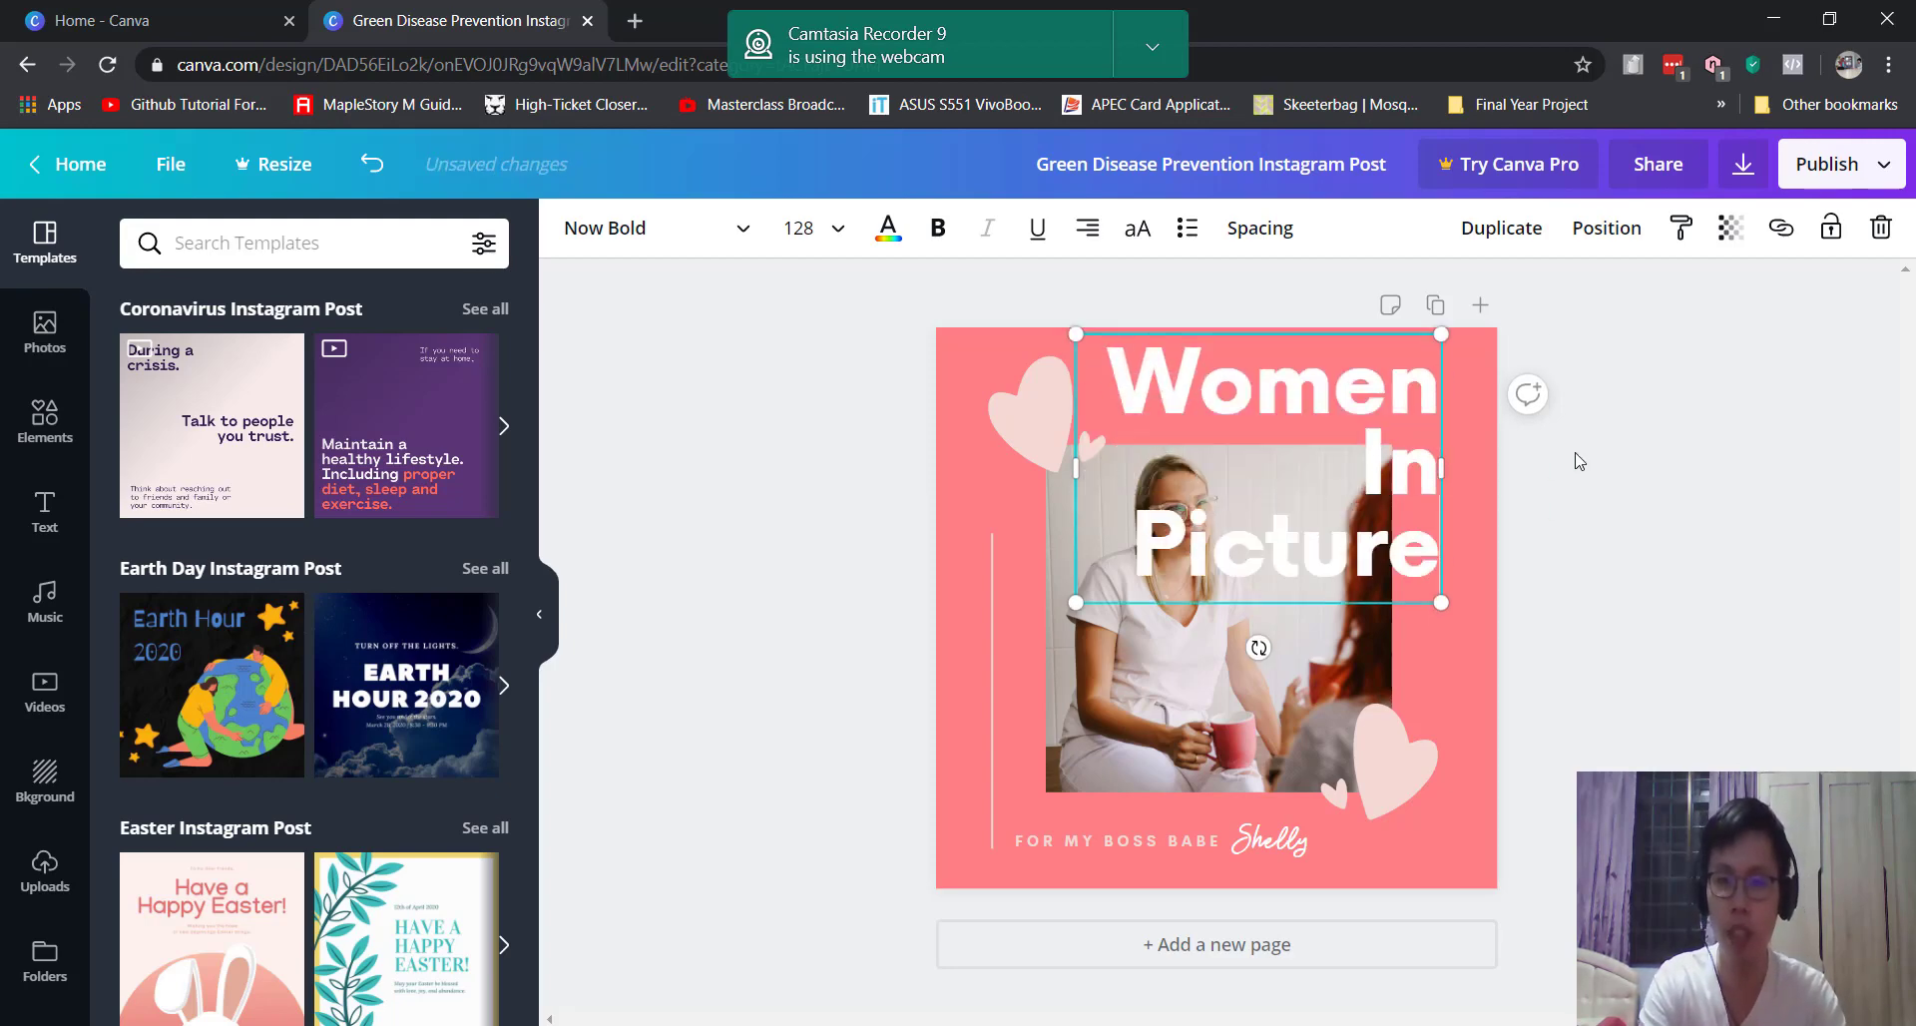
pyautogui.click(1602, 473)
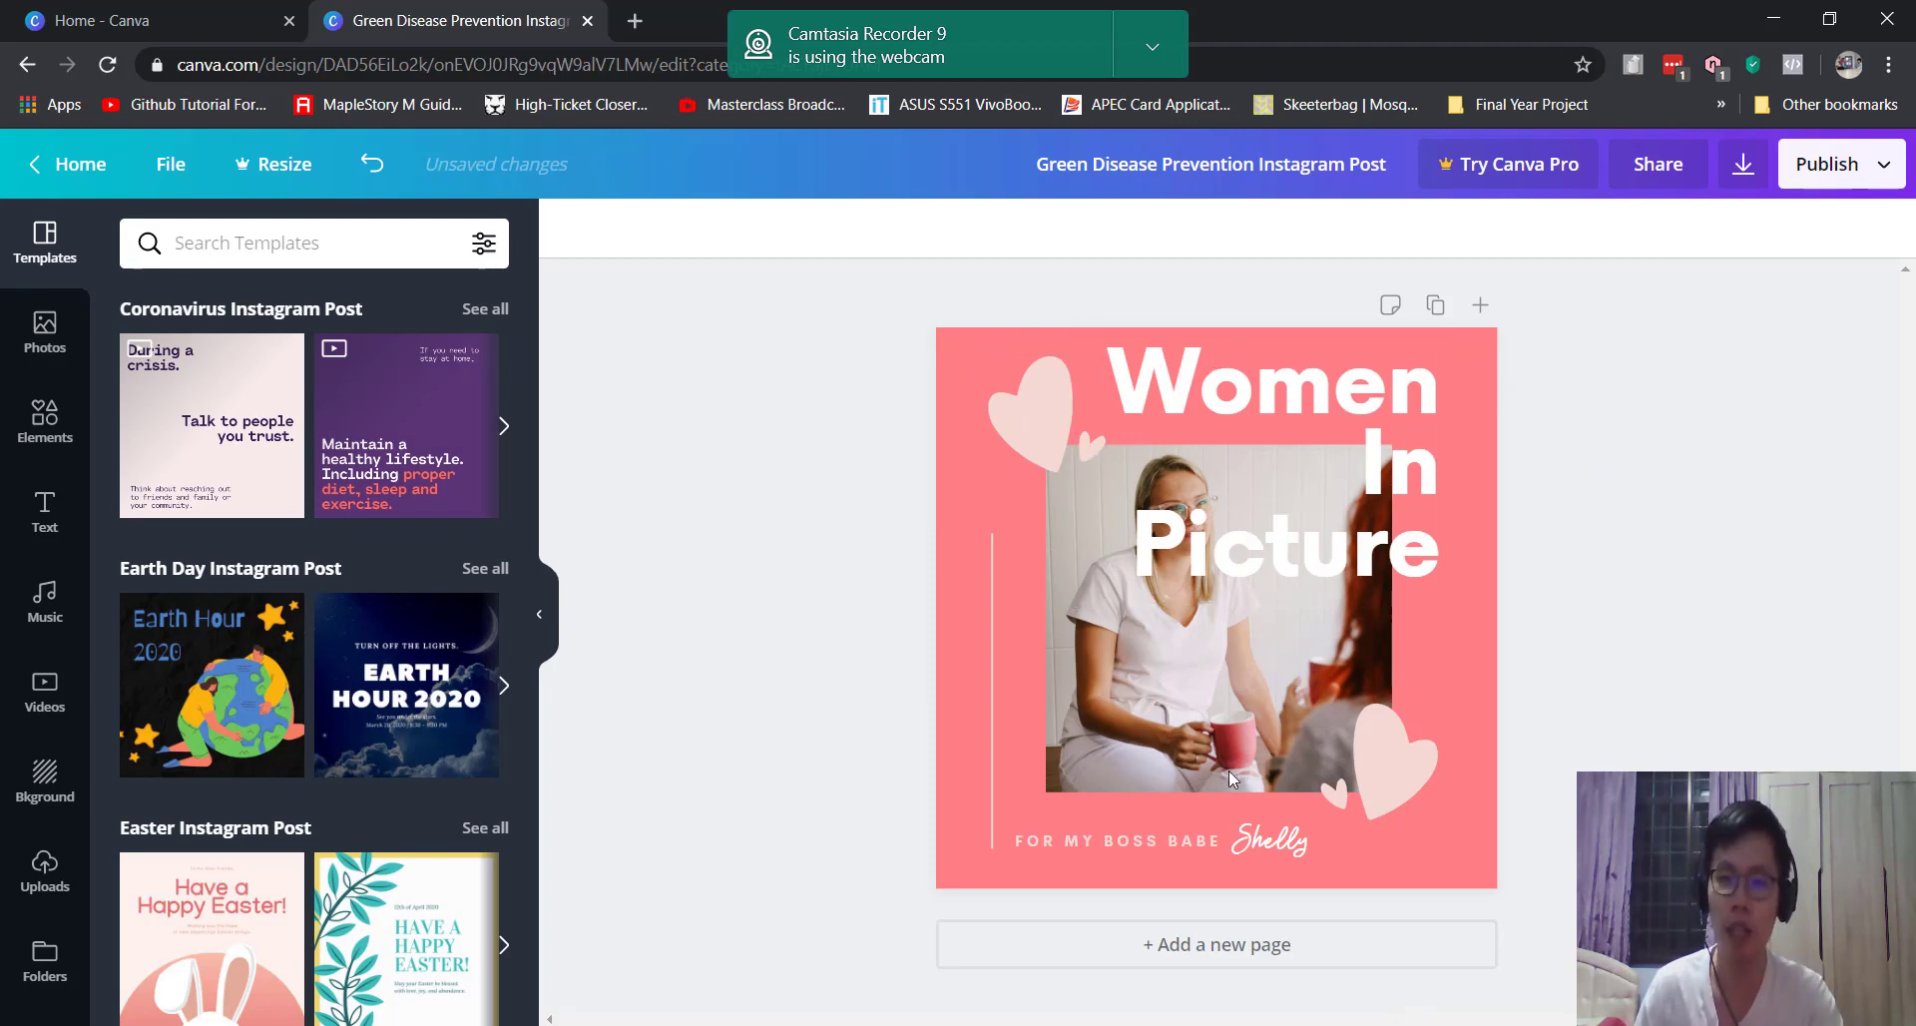
pyautogui.click(1223, 427)
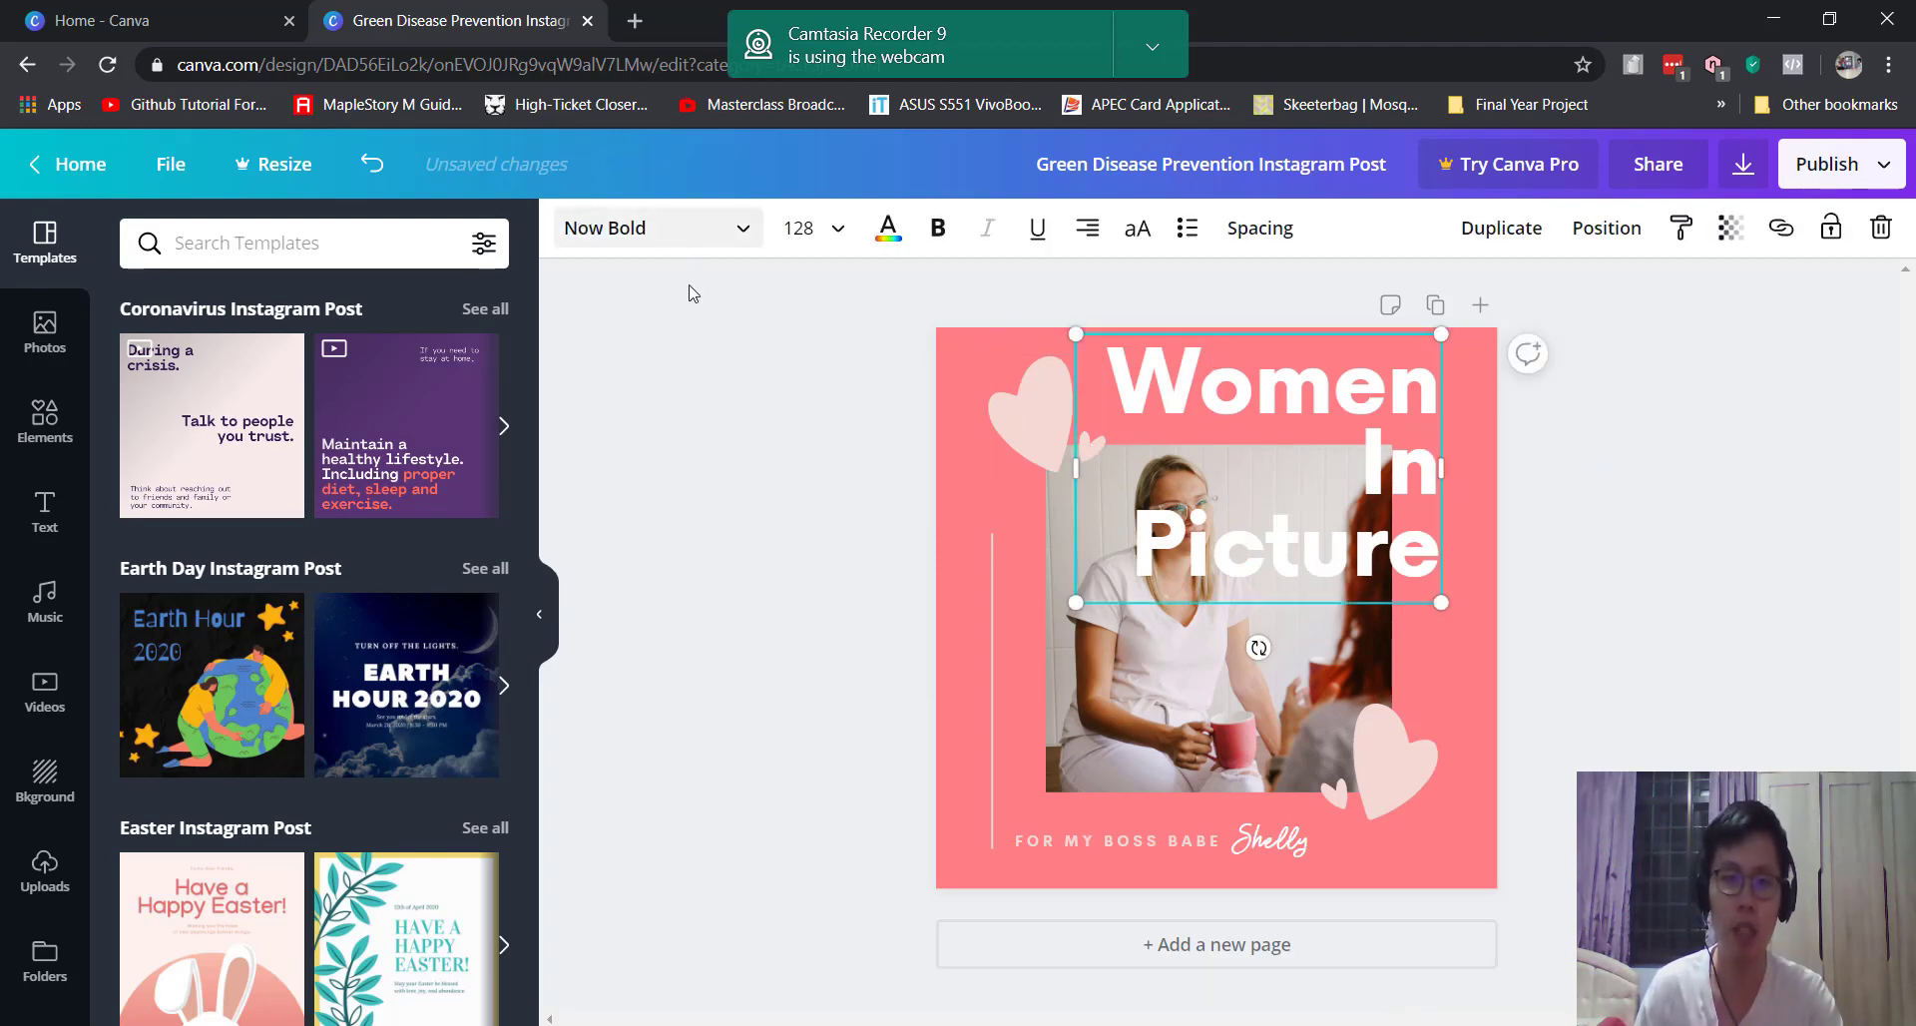
# Step: Change the heading font to Abhaya Libre ExtraBold
pyautogui.click(689, 228)
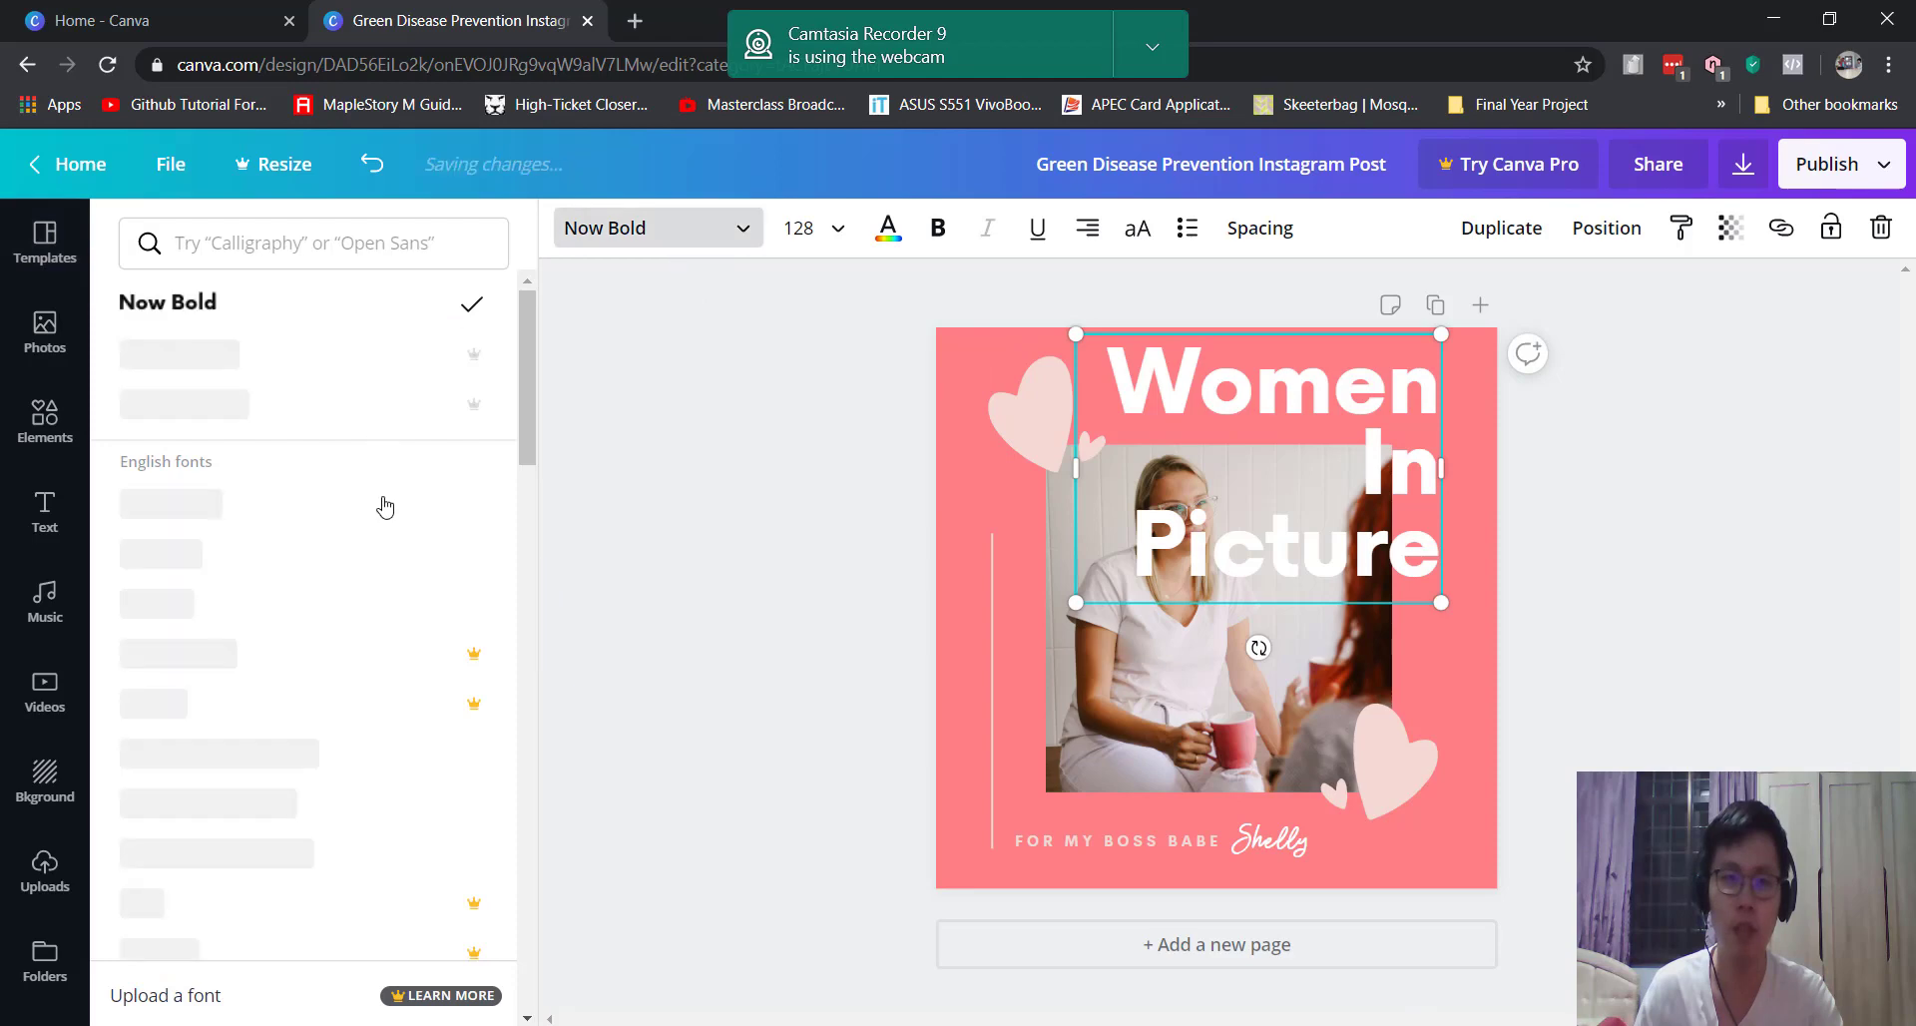
pyautogui.click(358, 559)
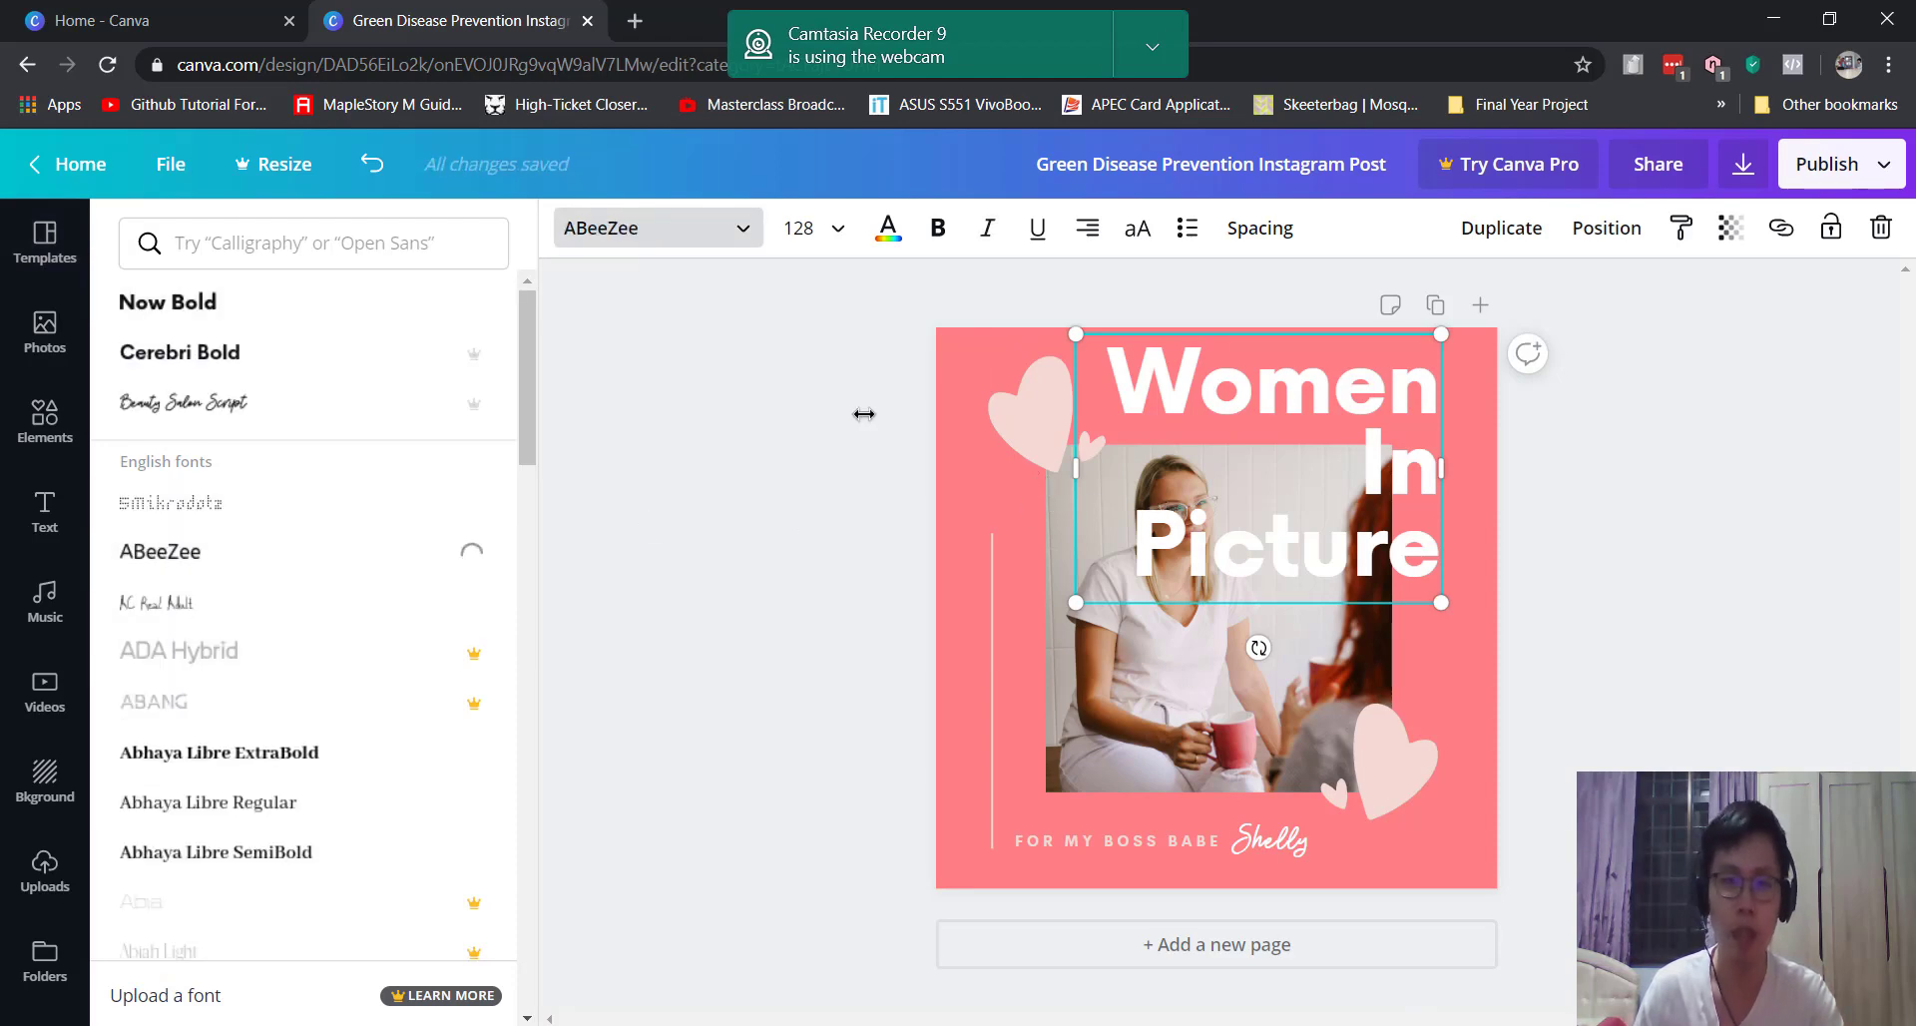
pyautogui.scroll(-2, 331, 733)
pyautogui.scroll(-1, 314, 638)
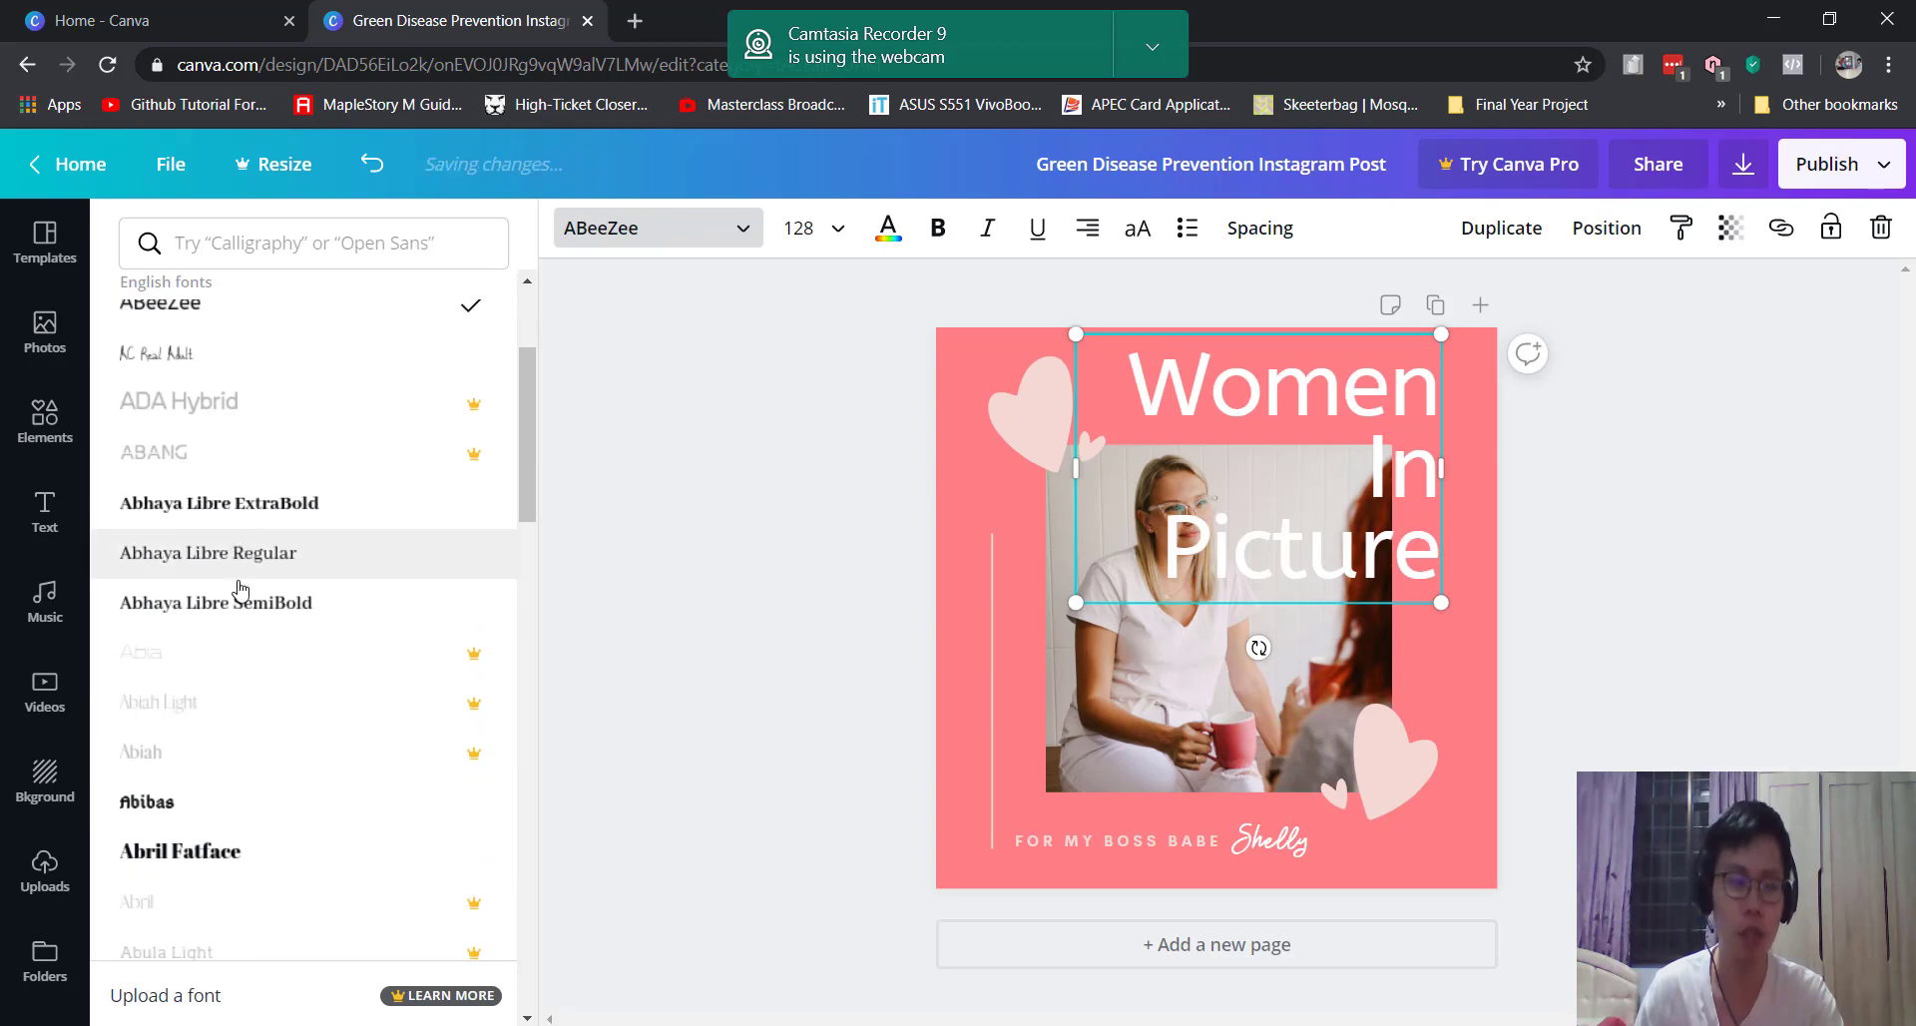
pyautogui.click(305, 501)
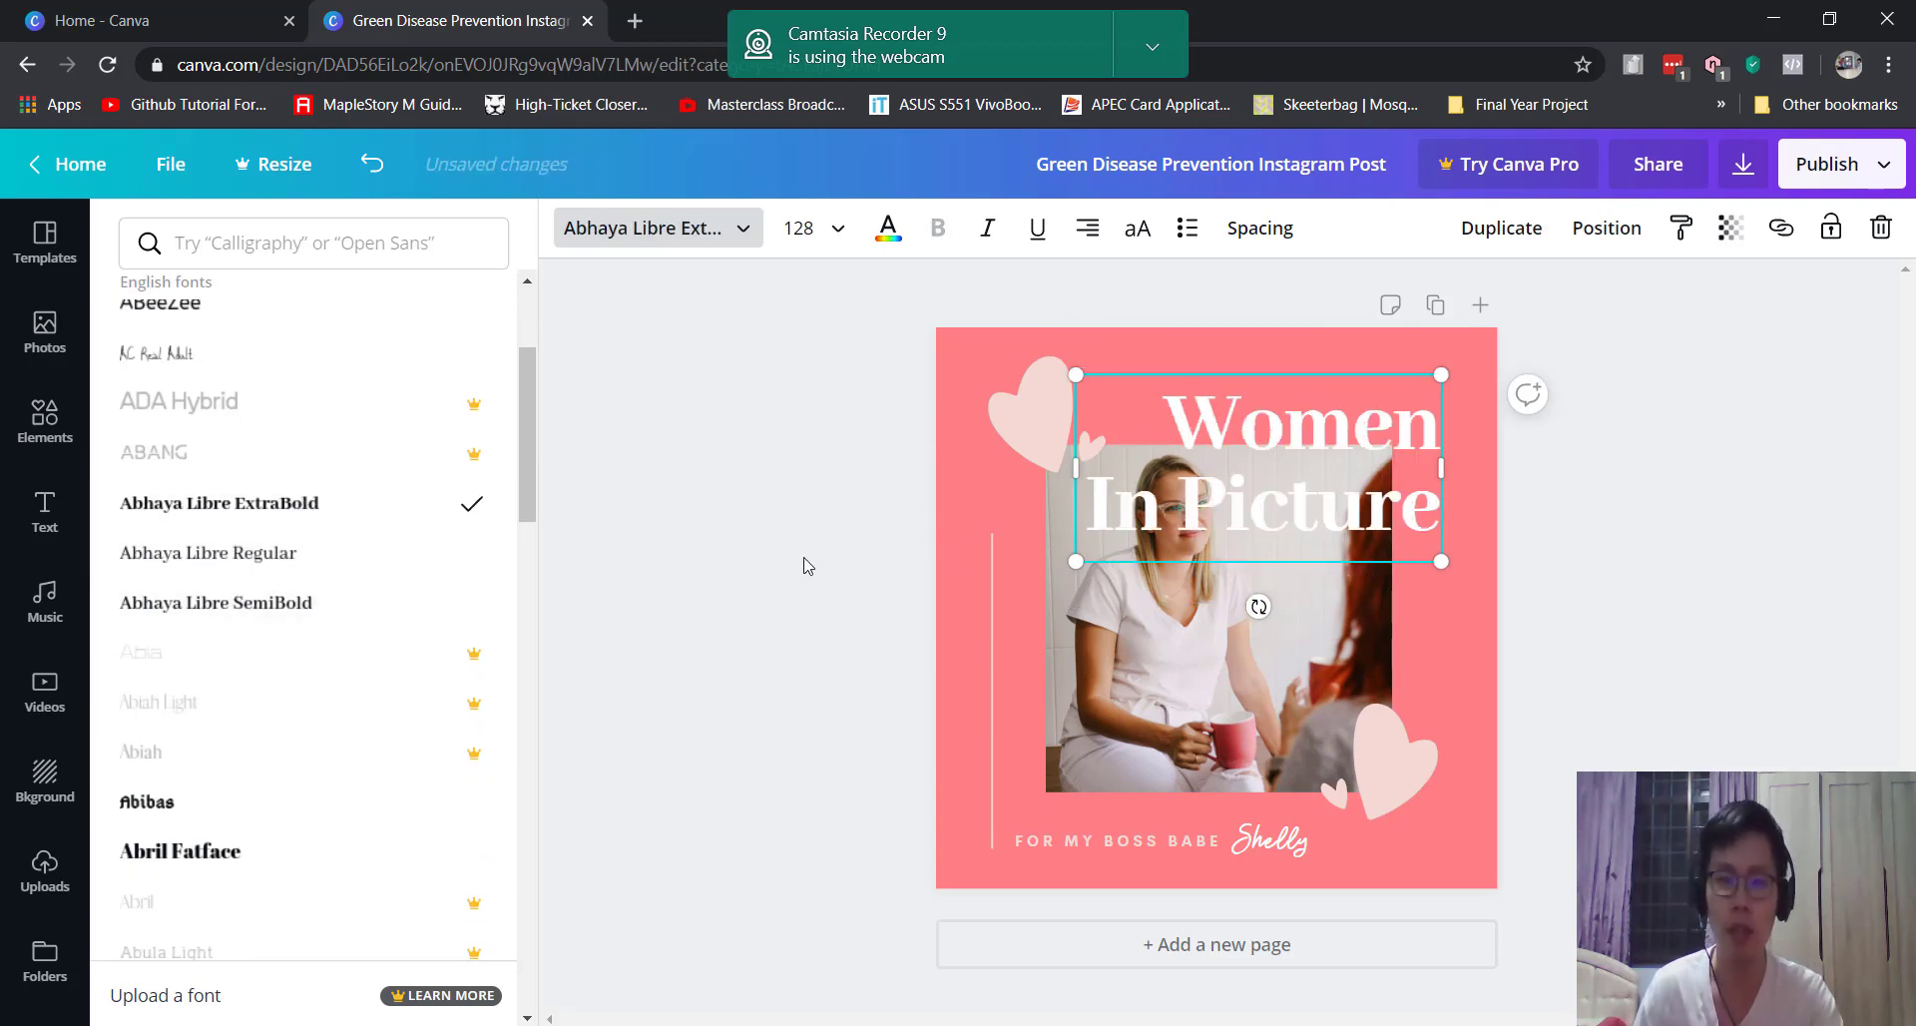
pyautogui.press('Escape')
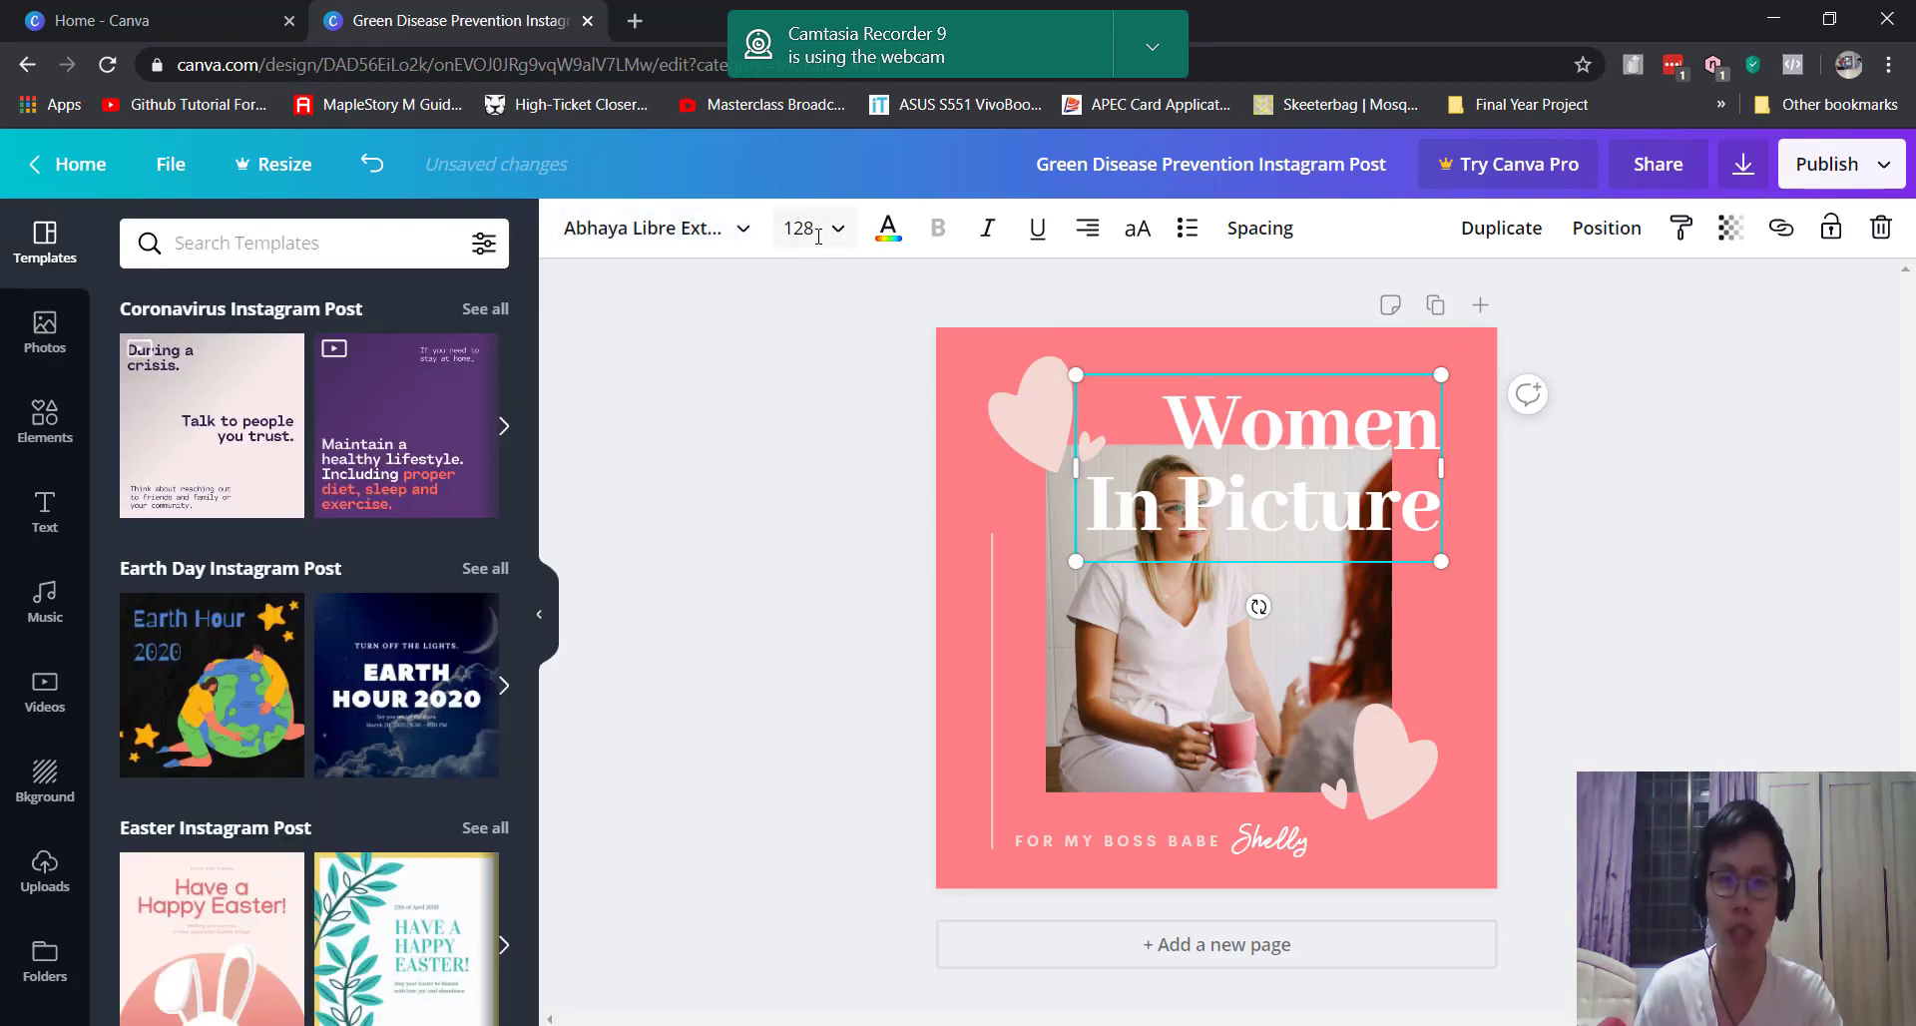
# Step: Set the heading font size to 96
pyautogui.click(803, 228)
pyautogui.click(859, 410)
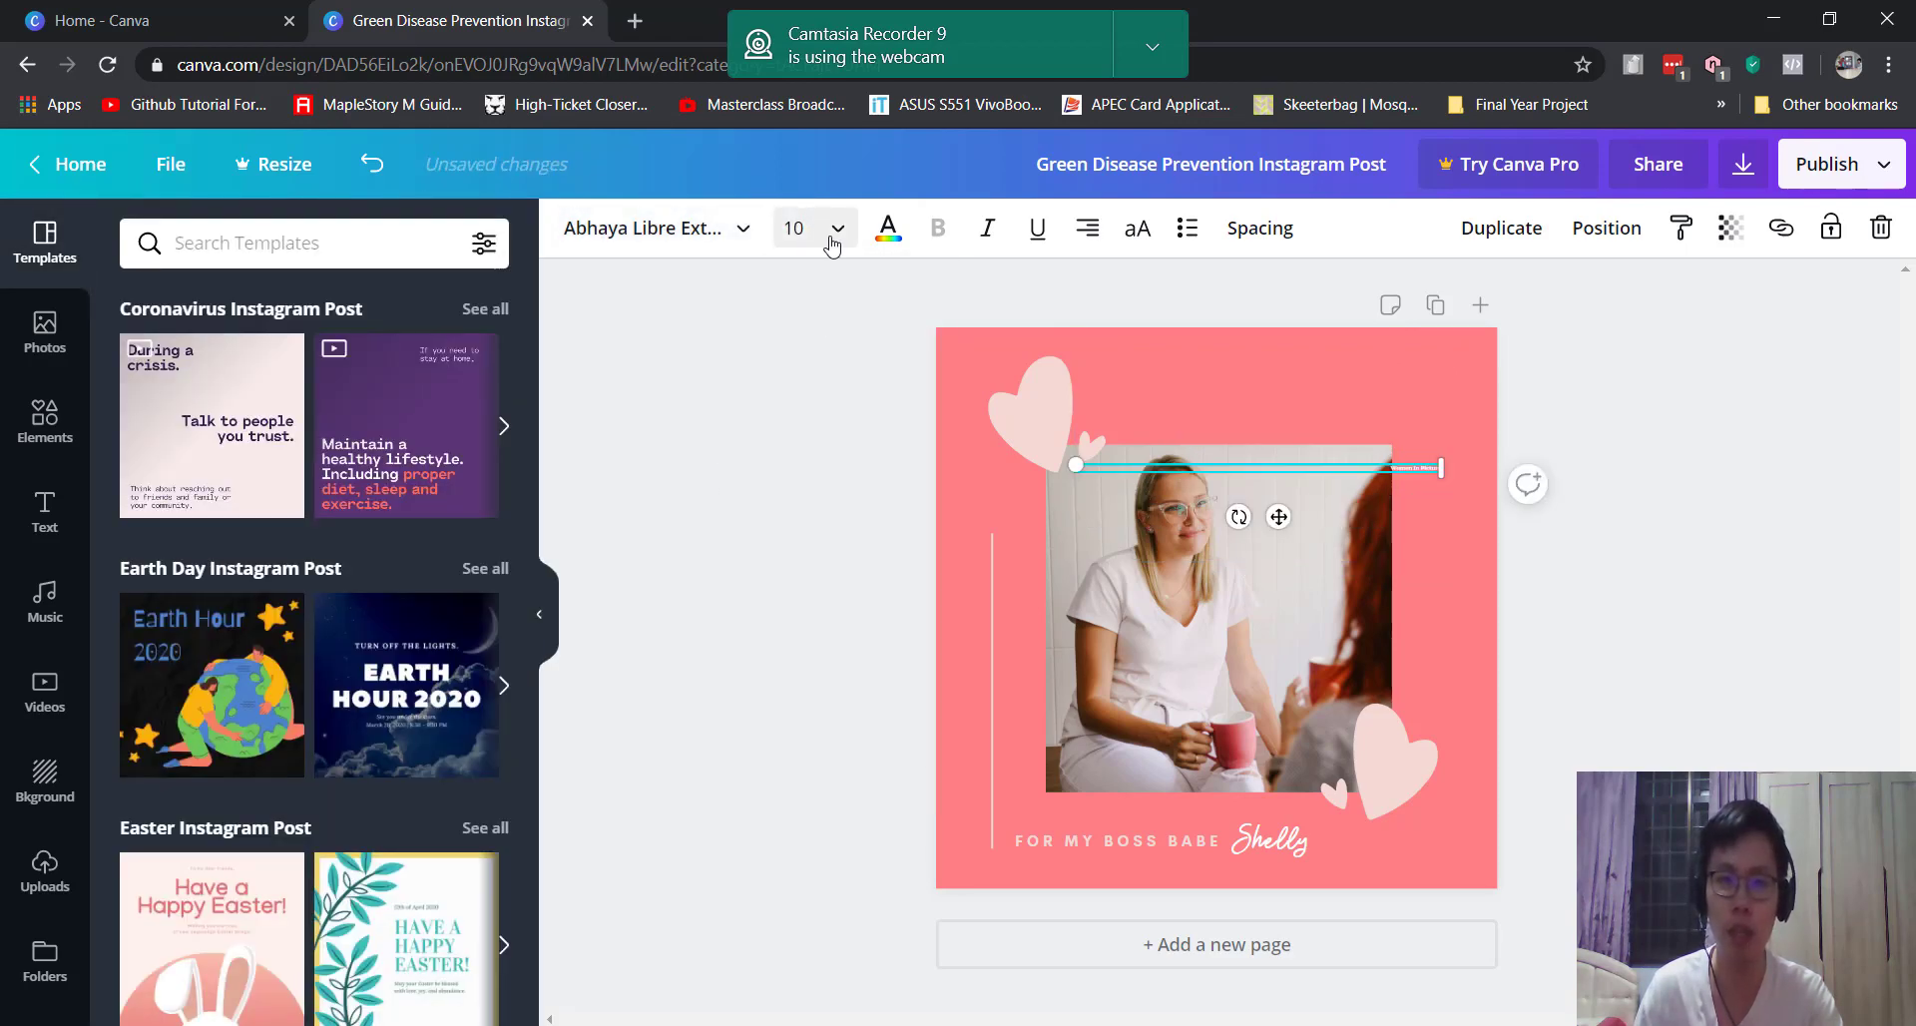
pyautogui.click(829, 235)
pyautogui.scroll(-5, 825, 661)
pyautogui.click(878, 605)
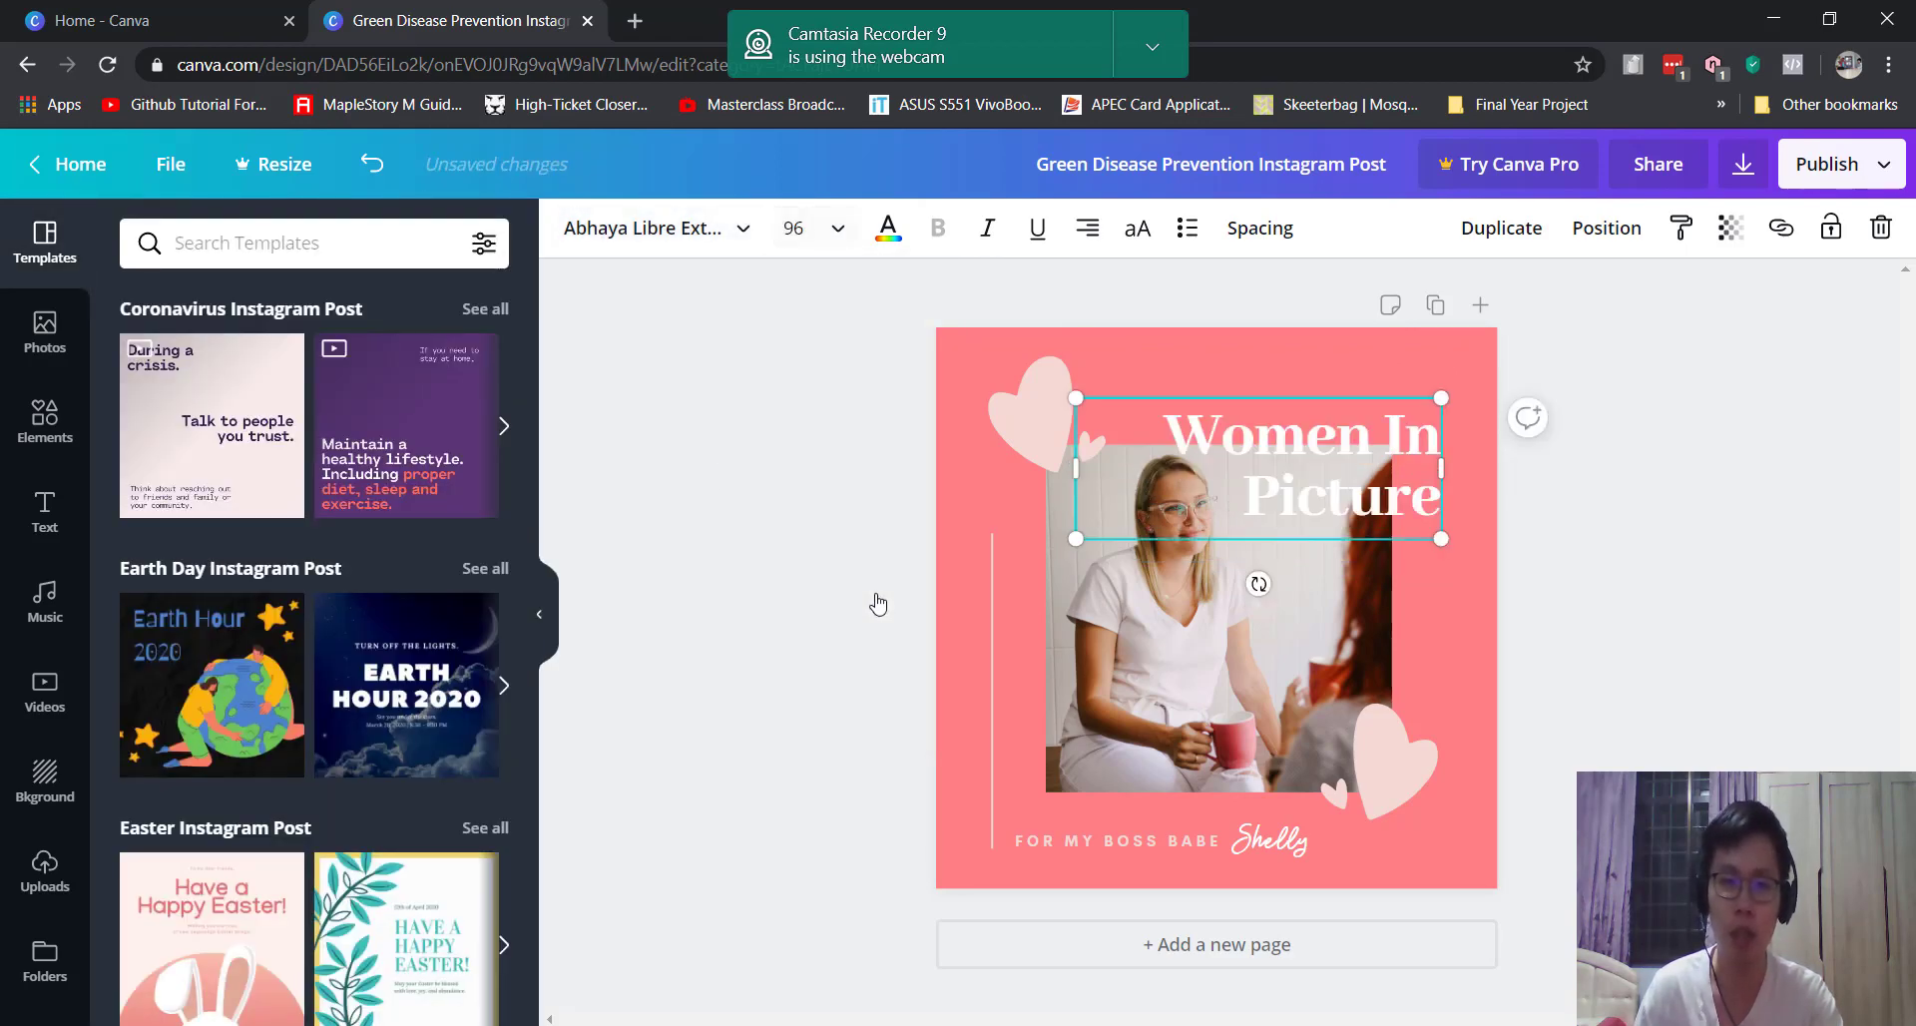
# Step: Place the cursor at the end of the script signature text
pyautogui.click(1187, 844)
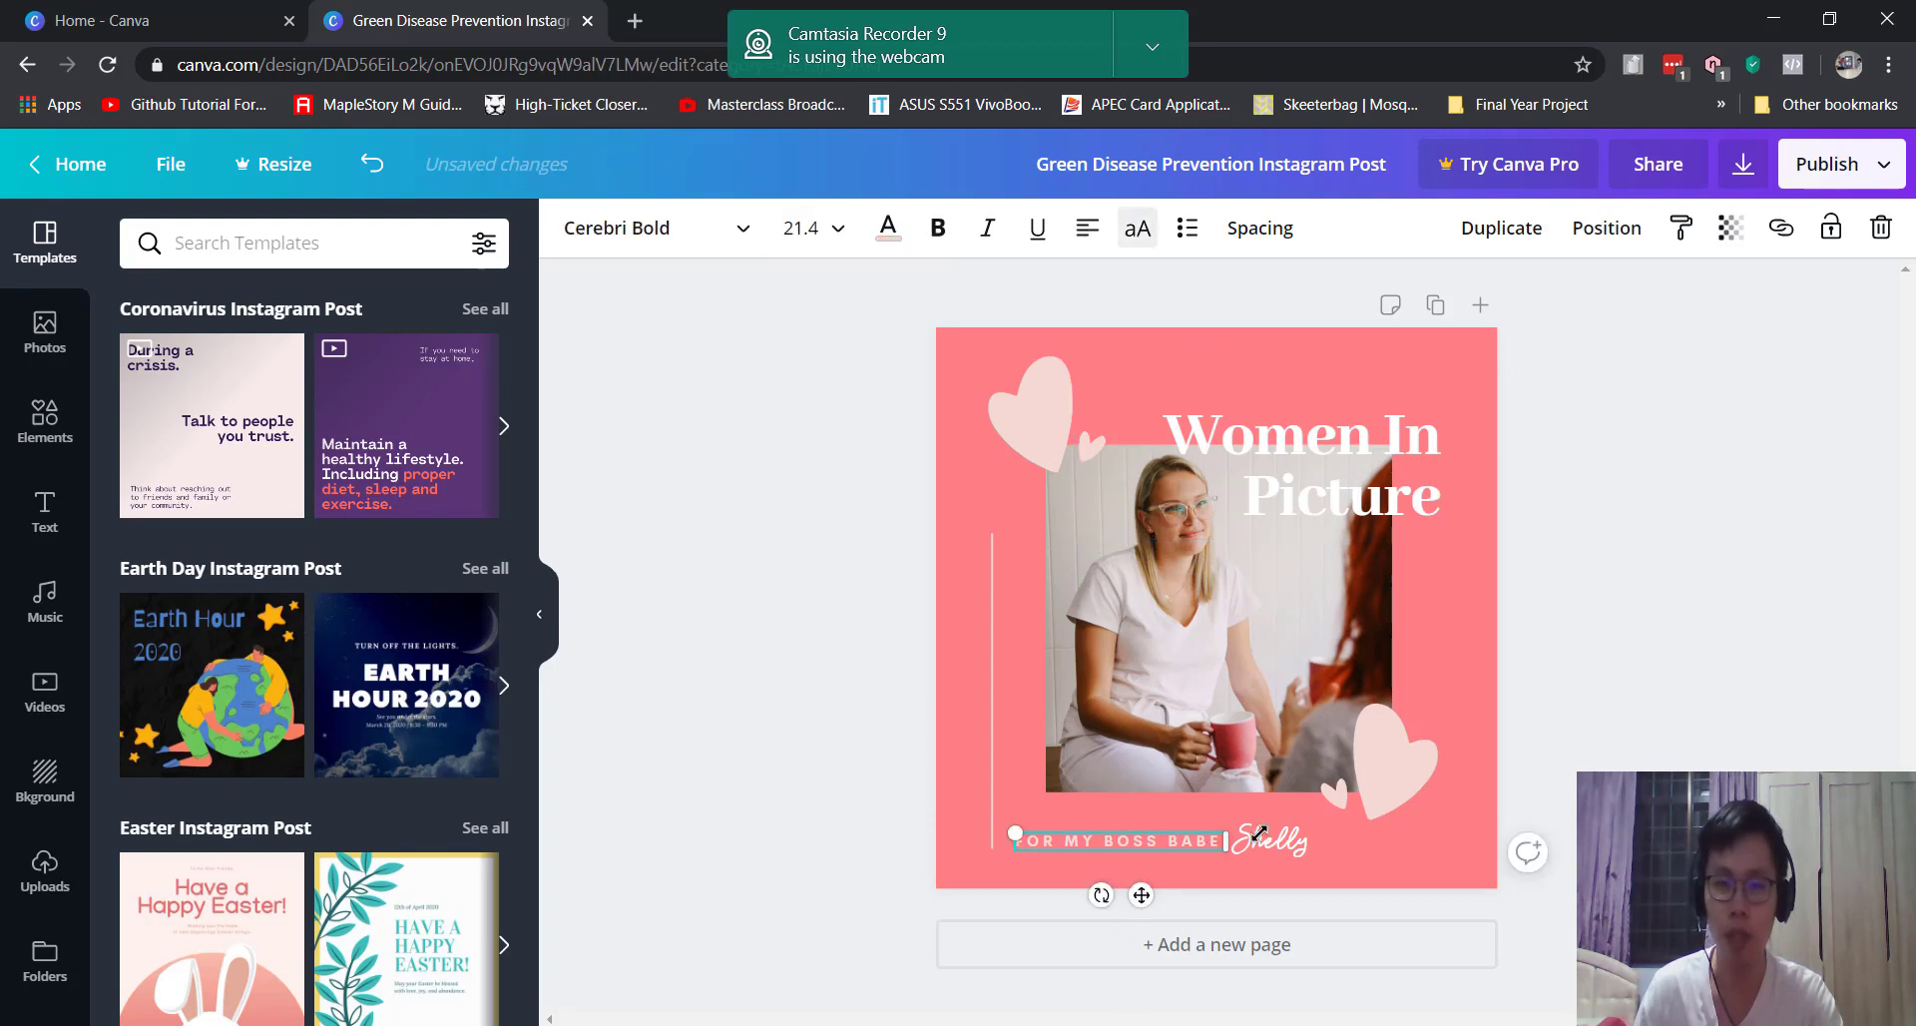
pyautogui.click(1285, 835)
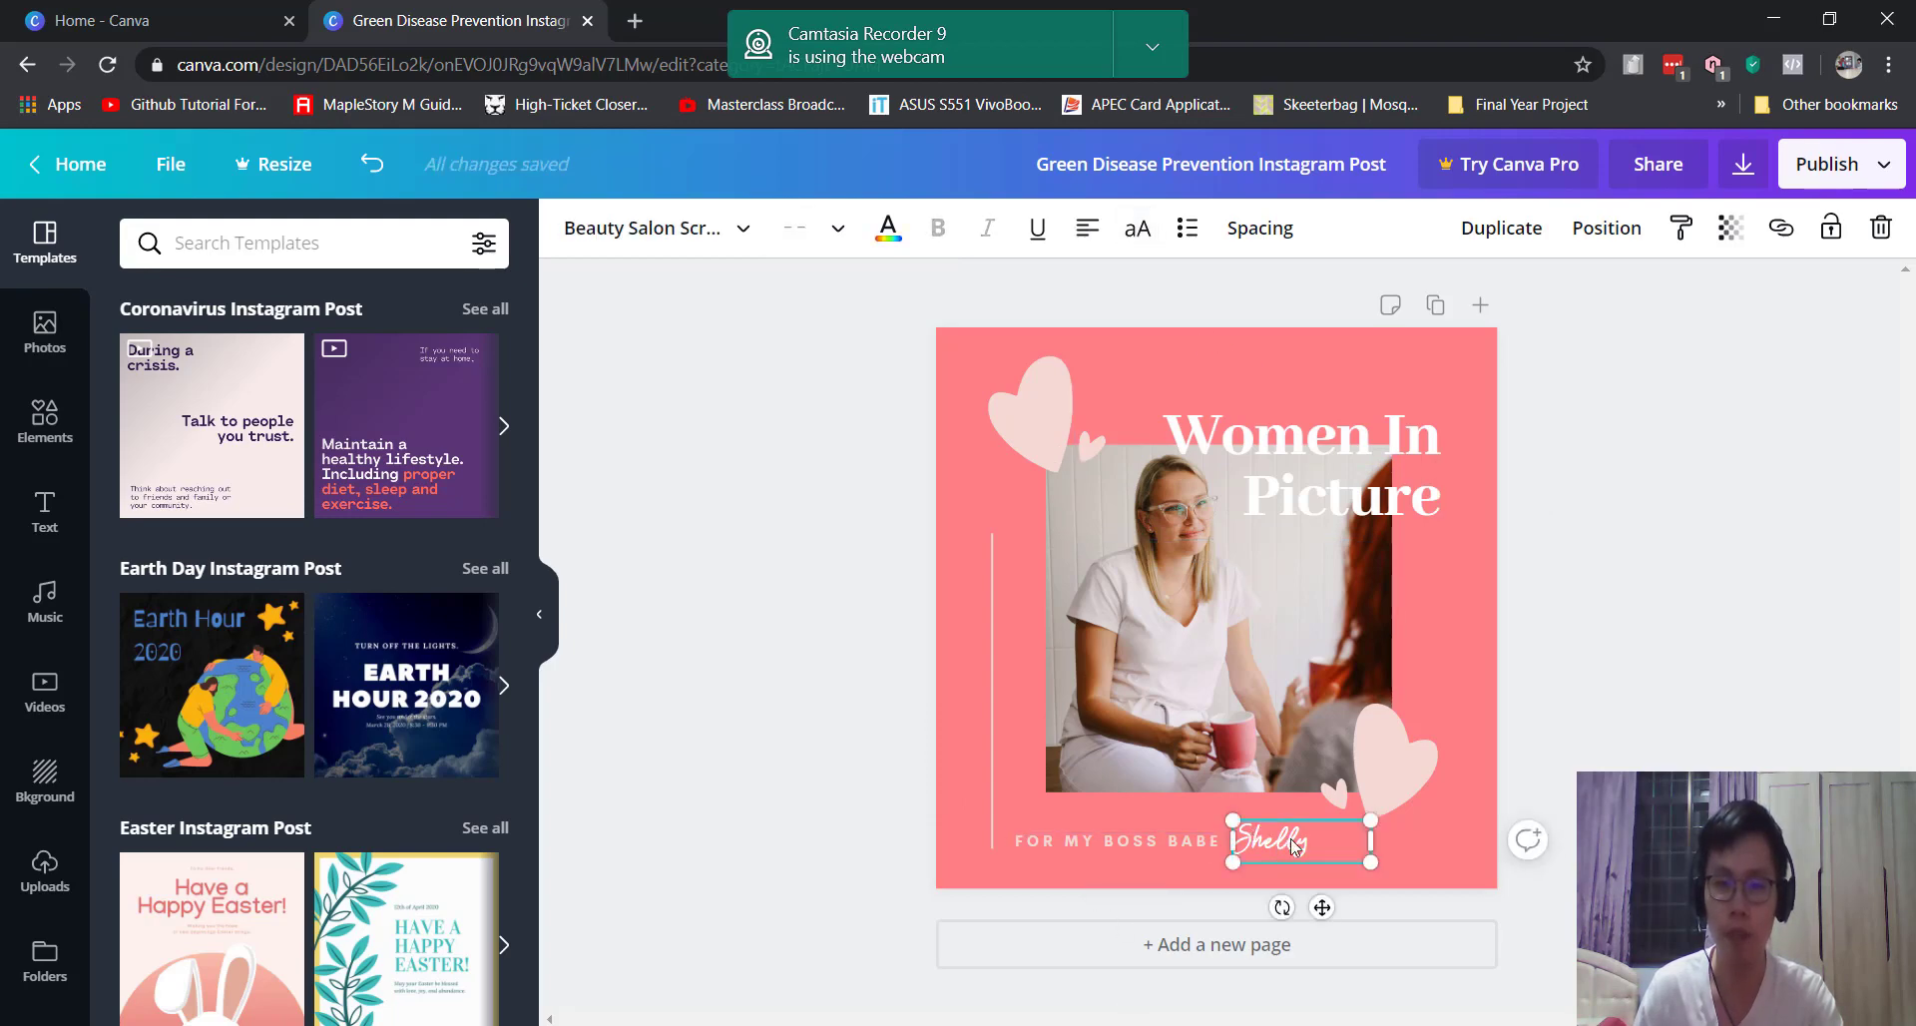
pyautogui.click(1287, 836)
pyautogui.click(1327, 834)
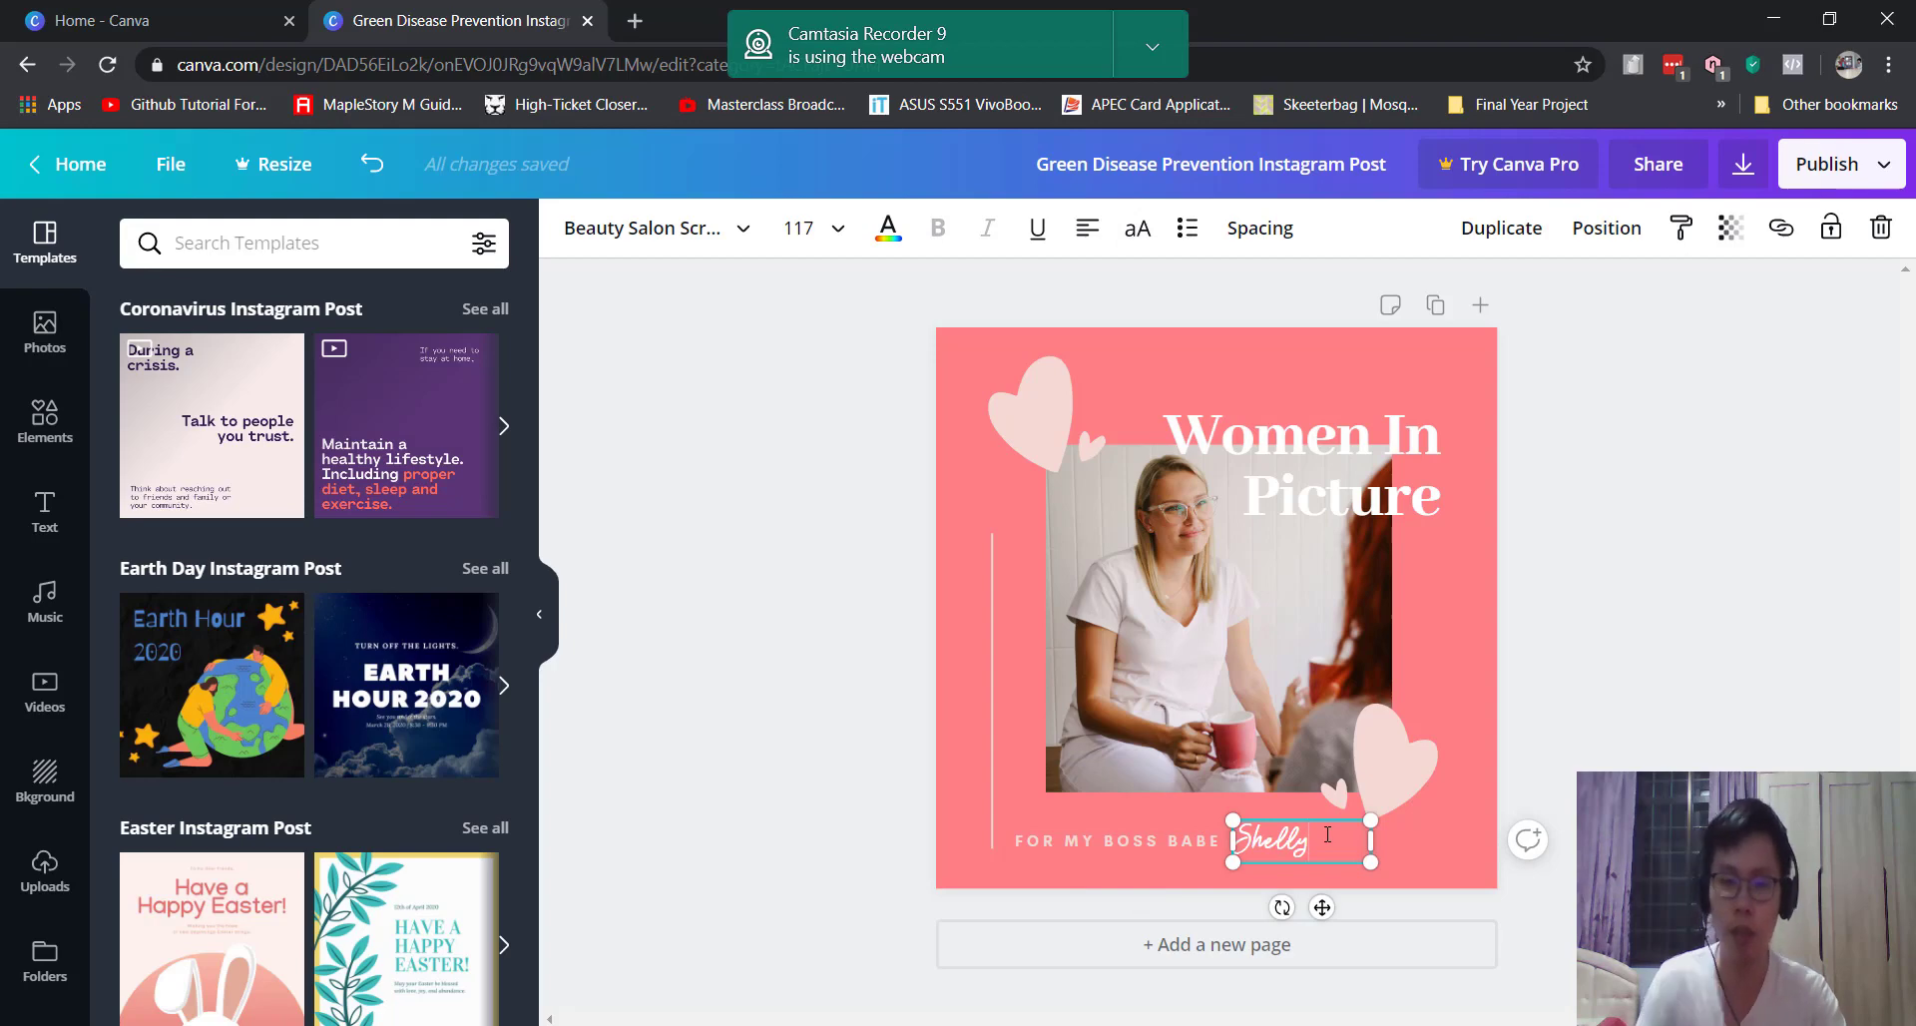
# Step: Replace the script signature text with 'Test'
pyautogui.press('BackSpace')
pyautogui.press('BackSpace')
pyautogui.press('BackSpace')
pyautogui.press('BackSpace')
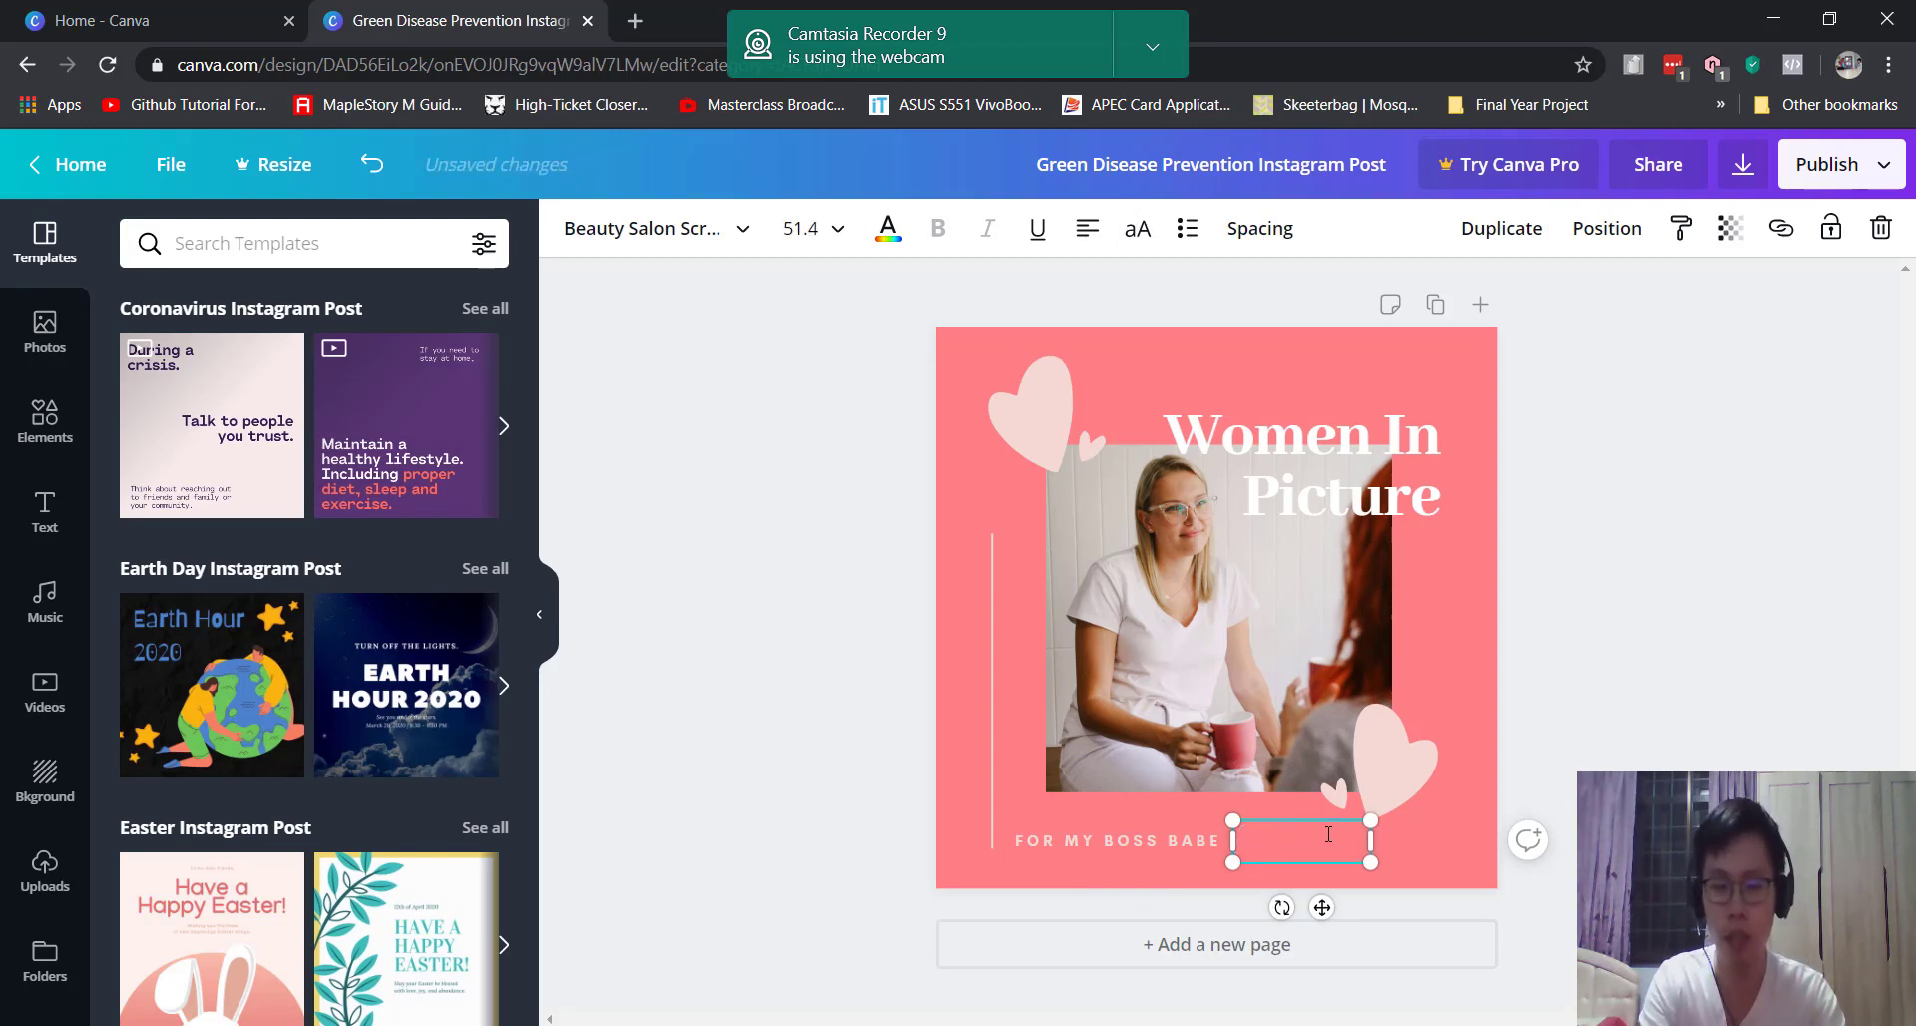
pyautogui.click(1473, 645)
pyautogui.click(1374, 772)
# Step: Recolour the upper-left heart bright red
pyautogui.click(1038, 387)
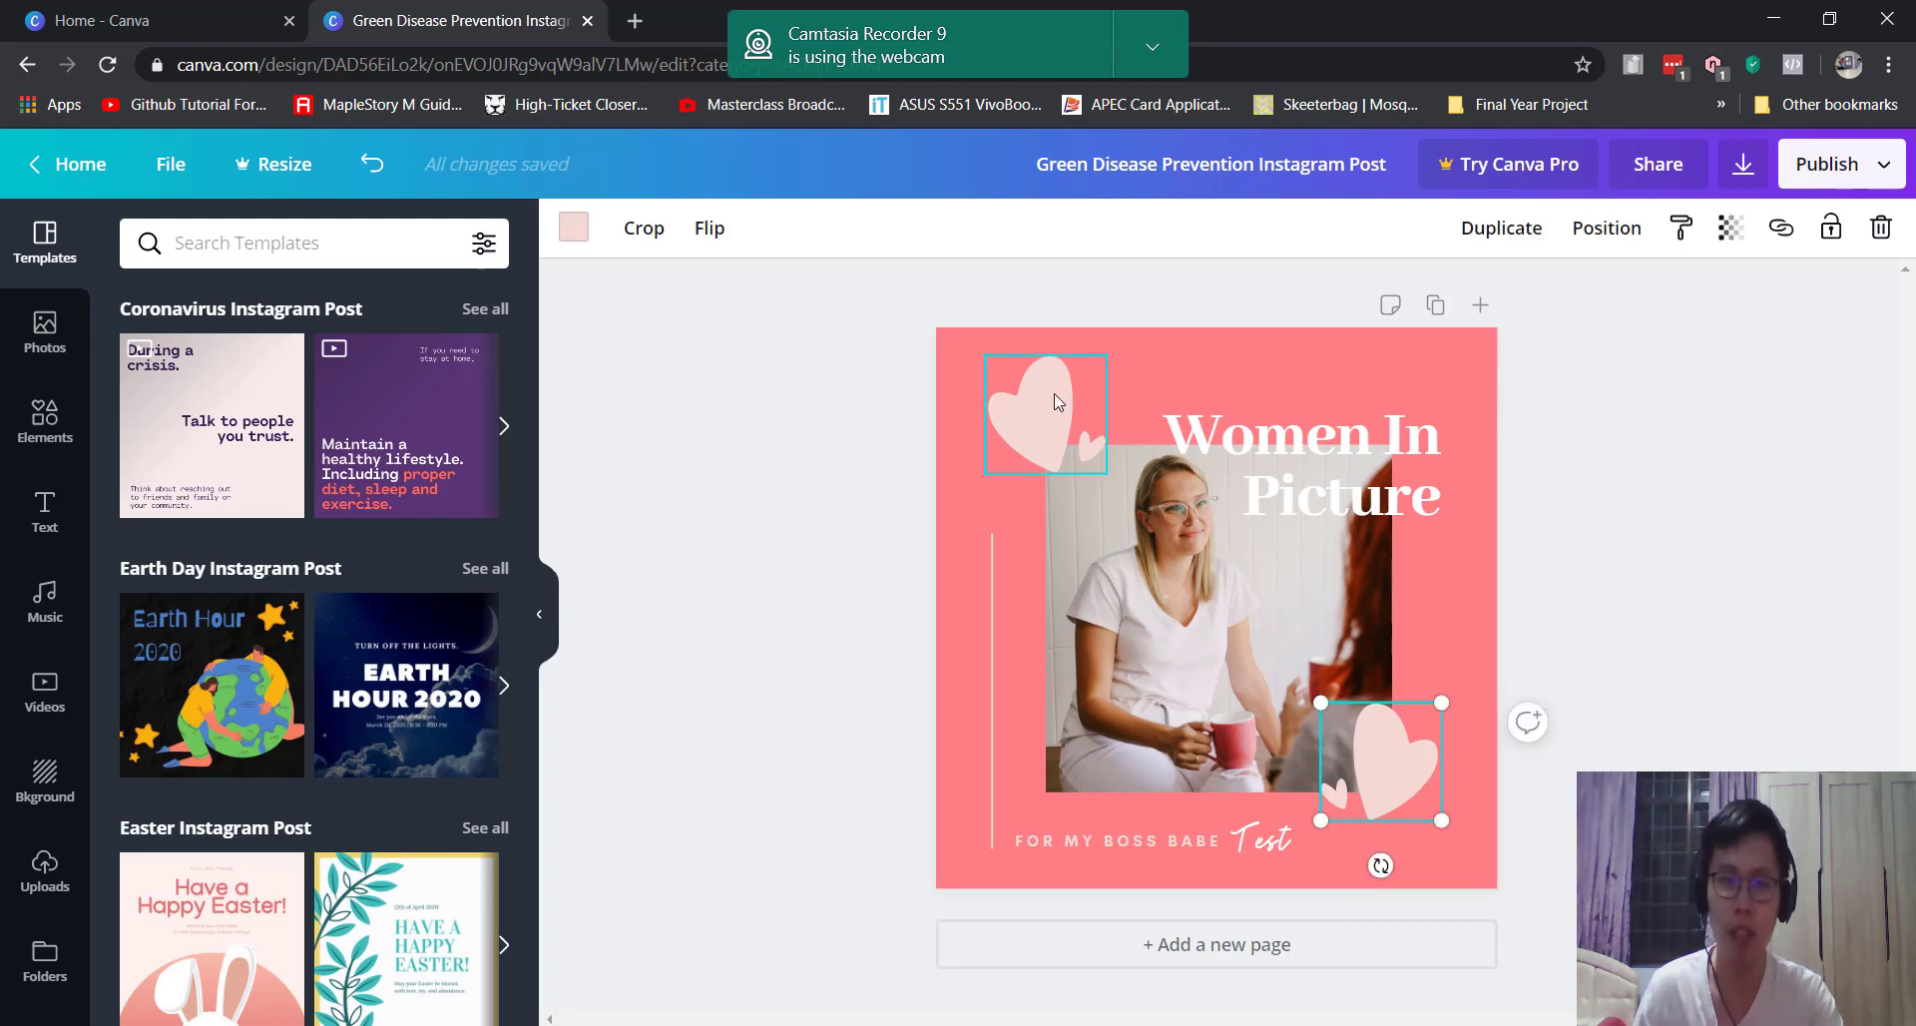
pyautogui.click(789, 476)
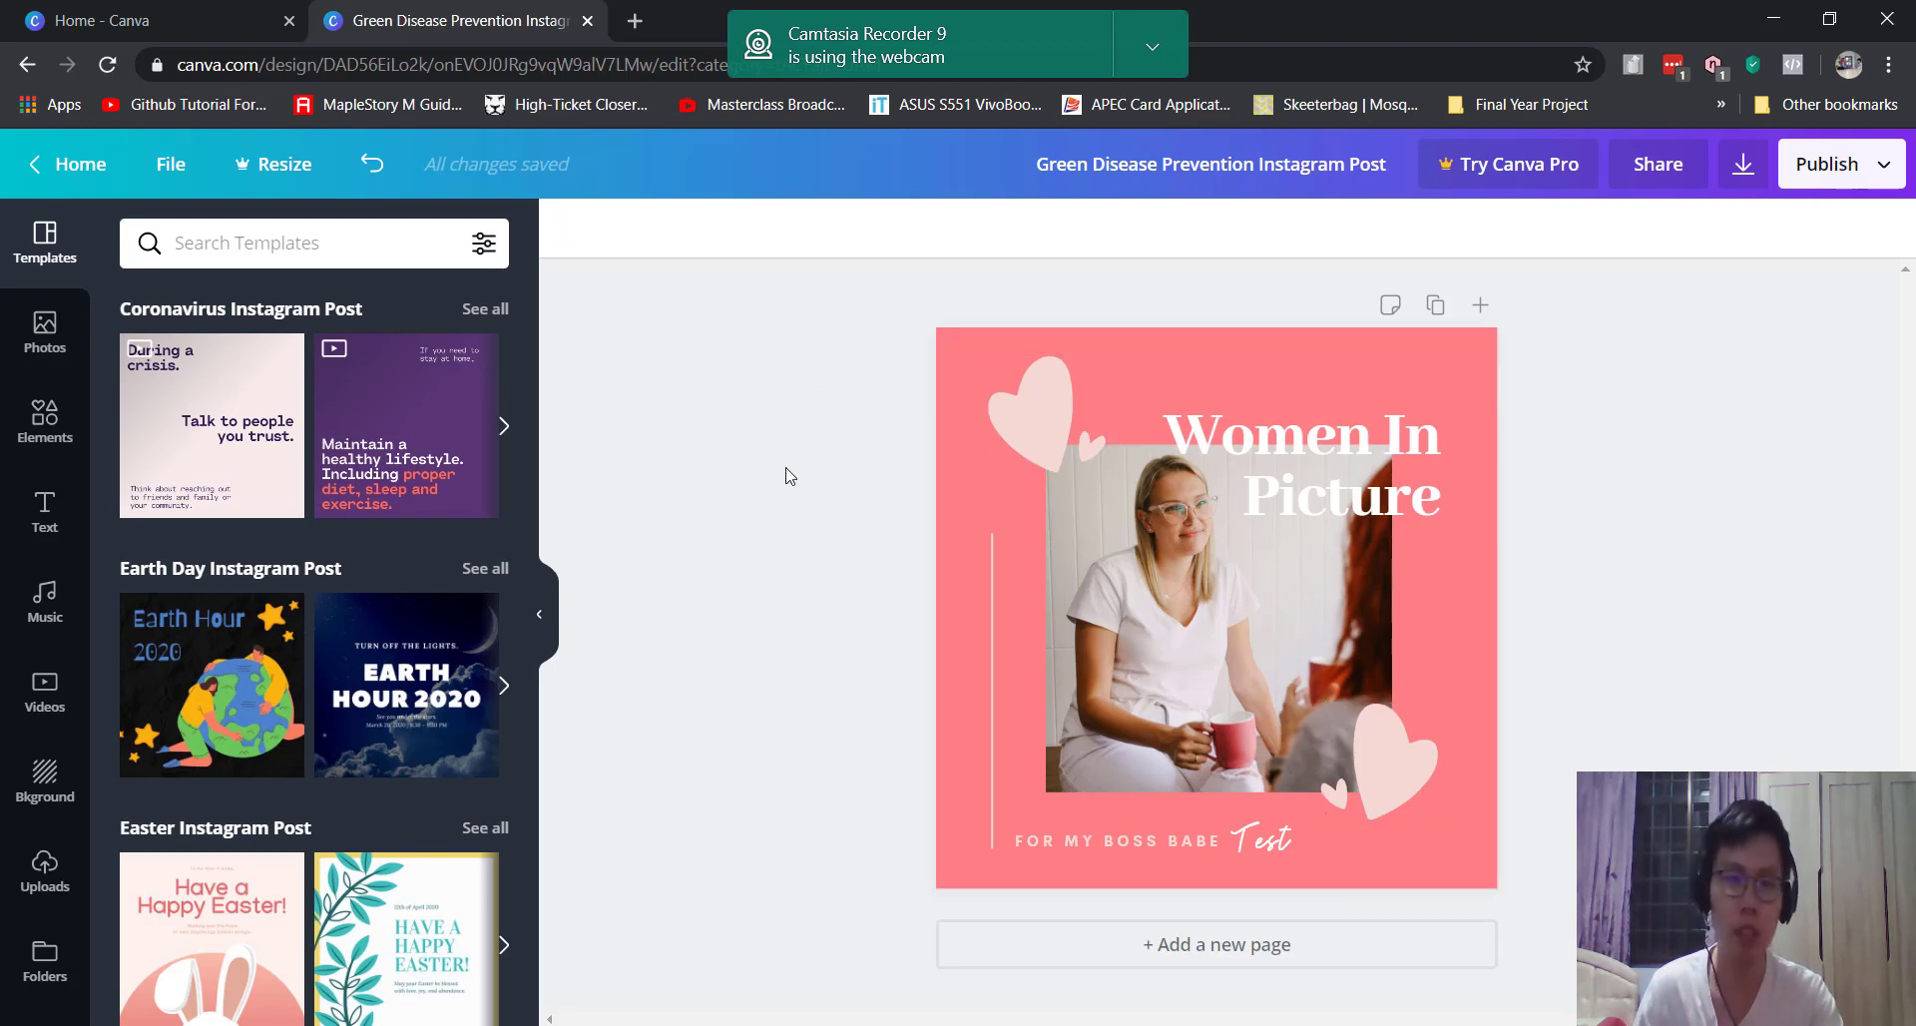
pyautogui.click(1053, 384)
pyautogui.click(574, 228)
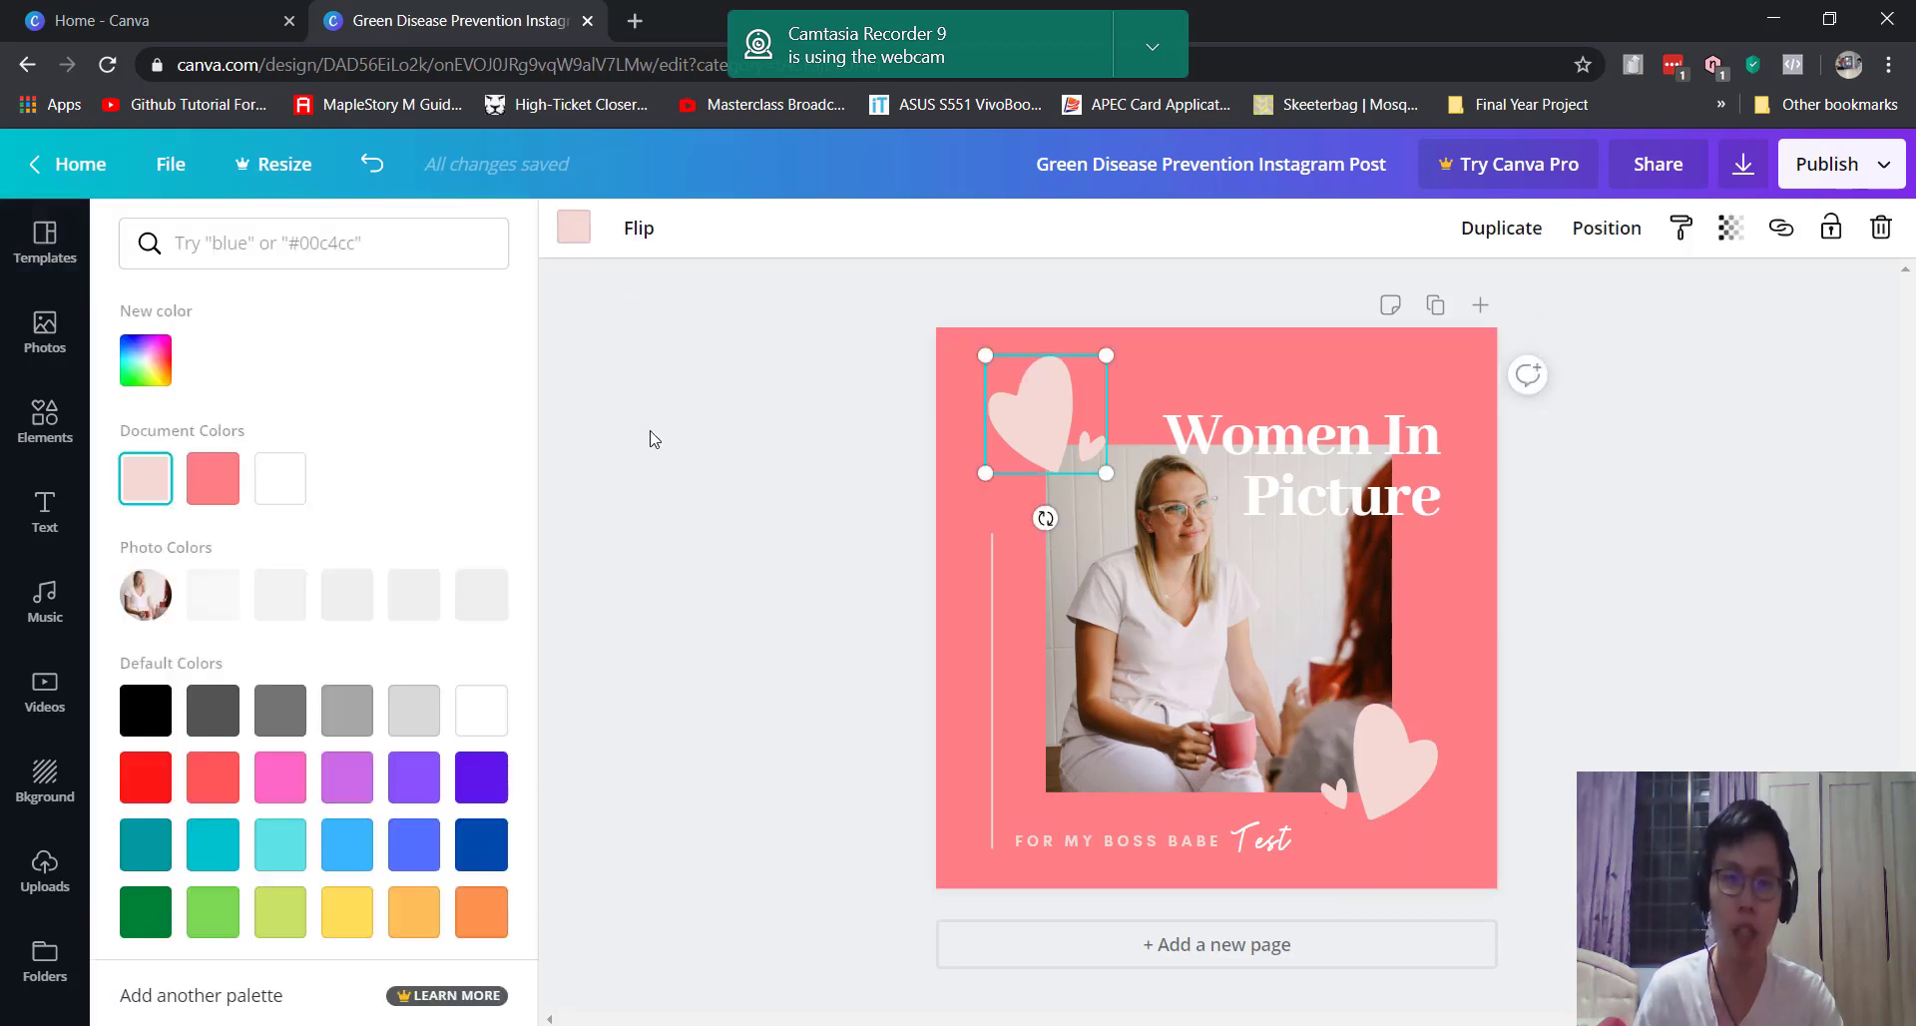
pyautogui.scroll(-1, 249, 755)
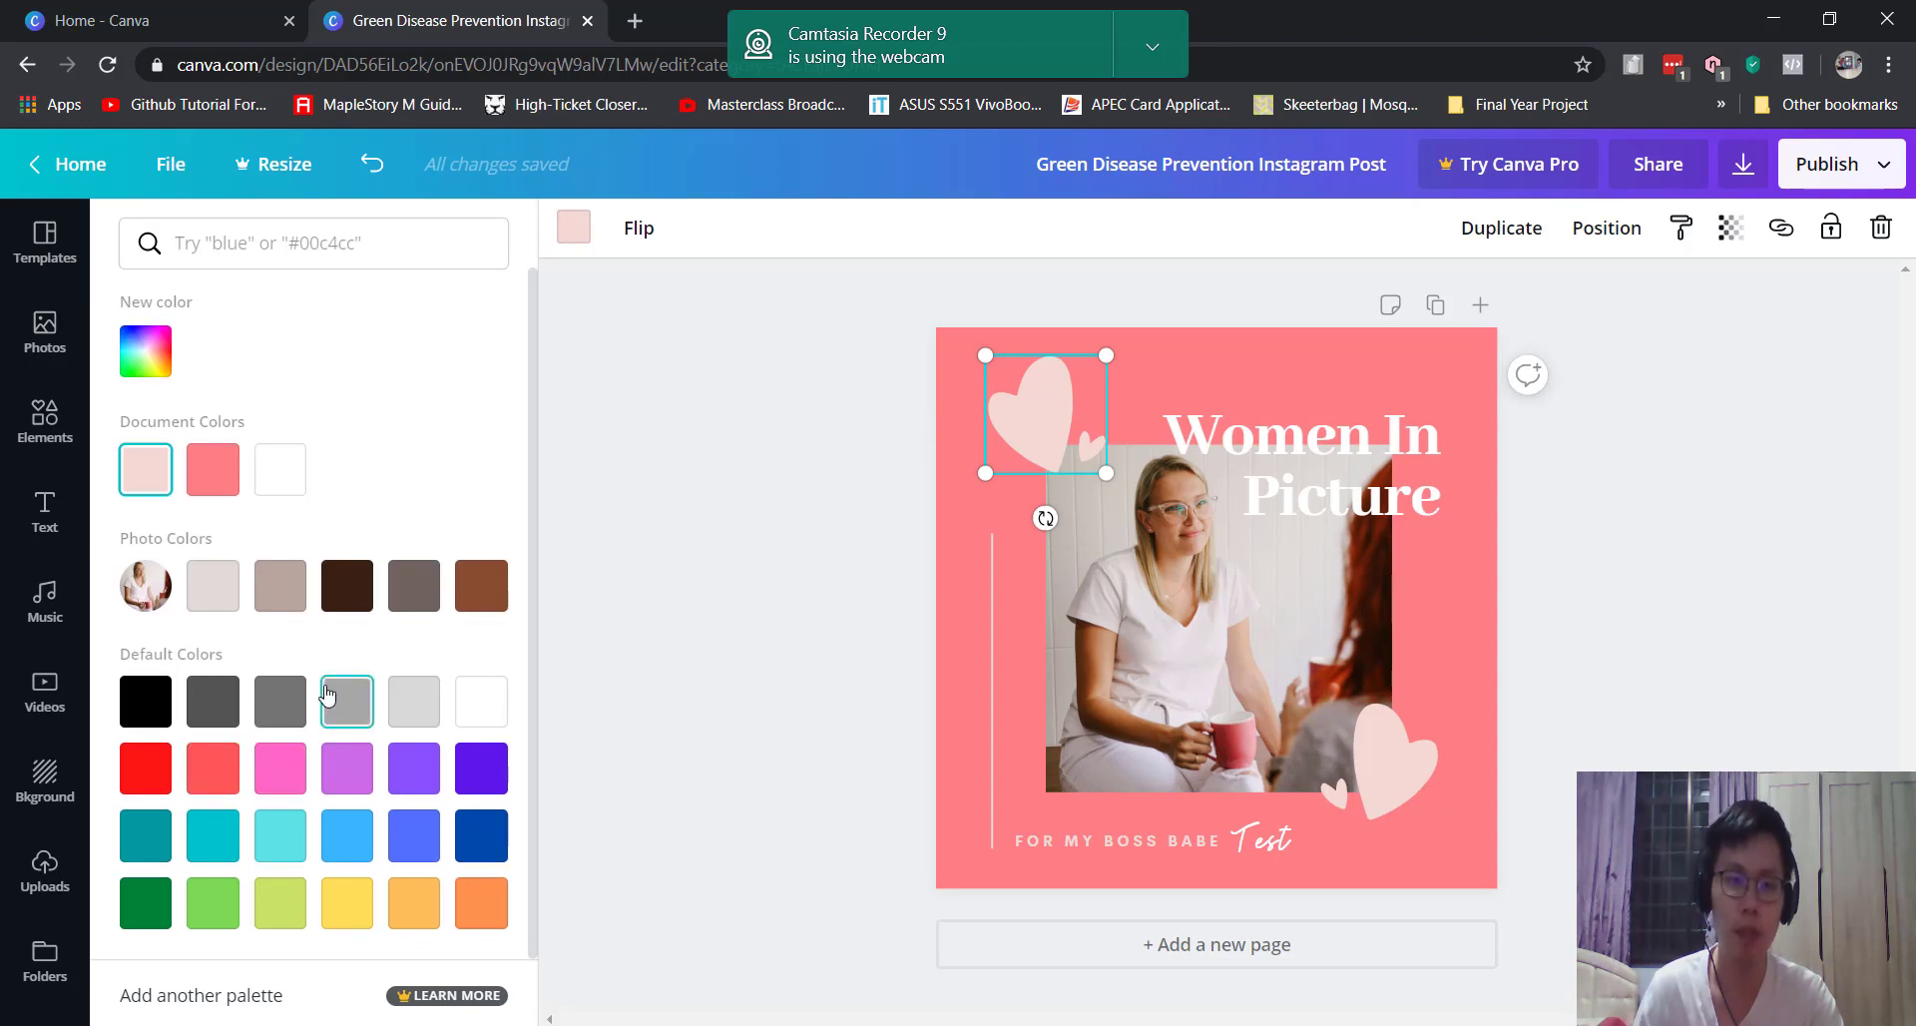
pyautogui.click(768, 371)
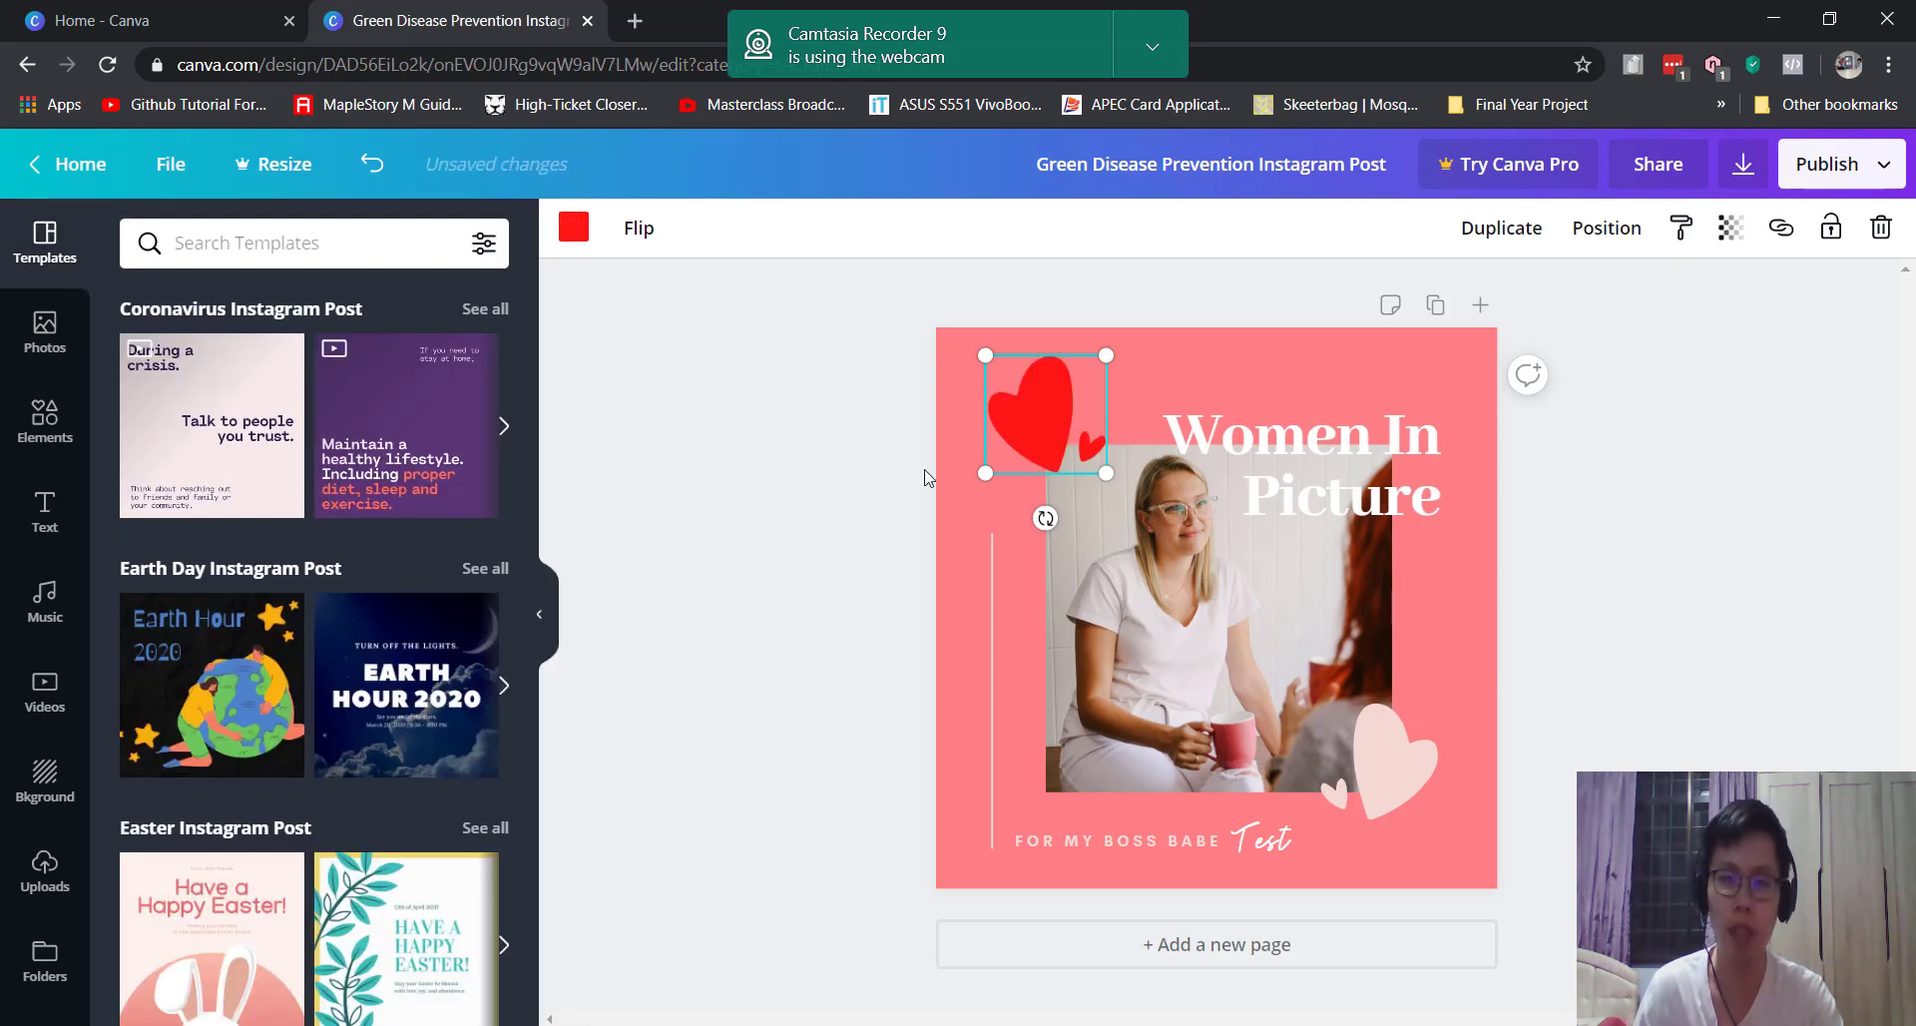
pyautogui.click(848, 568)
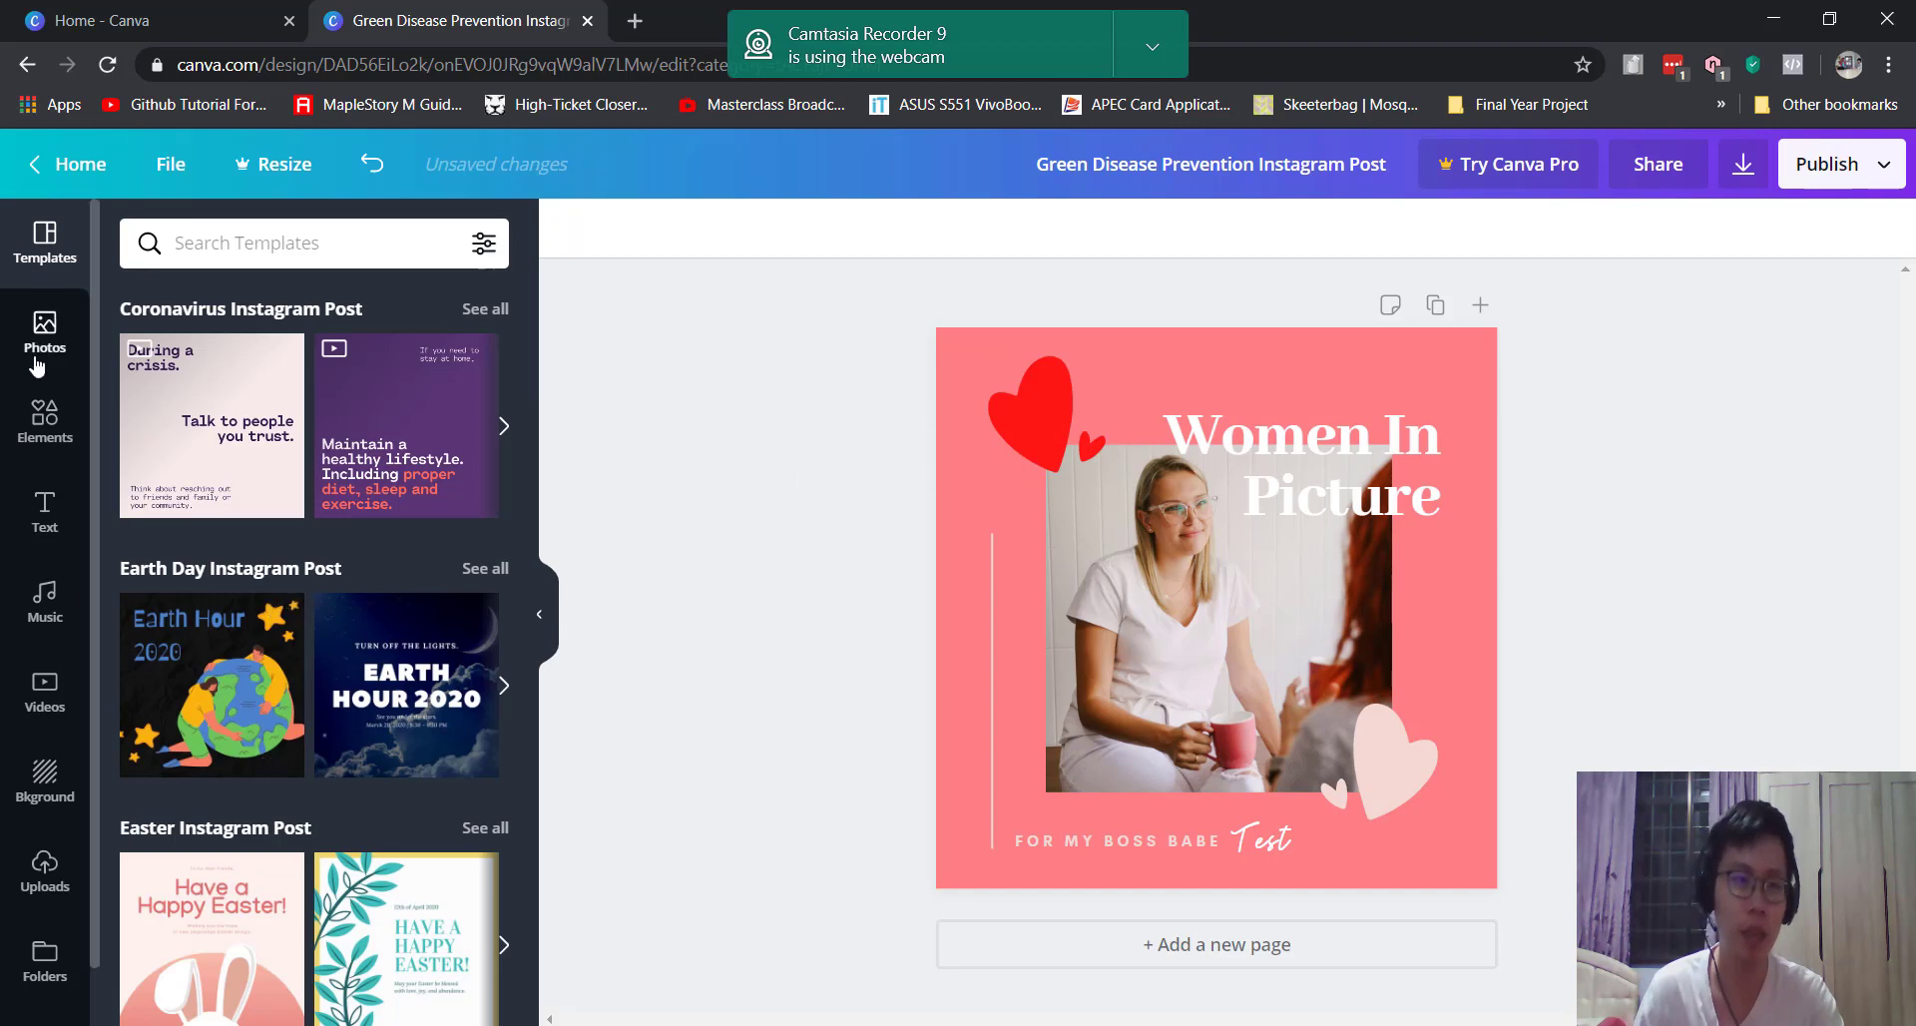
pyautogui.click(45, 327)
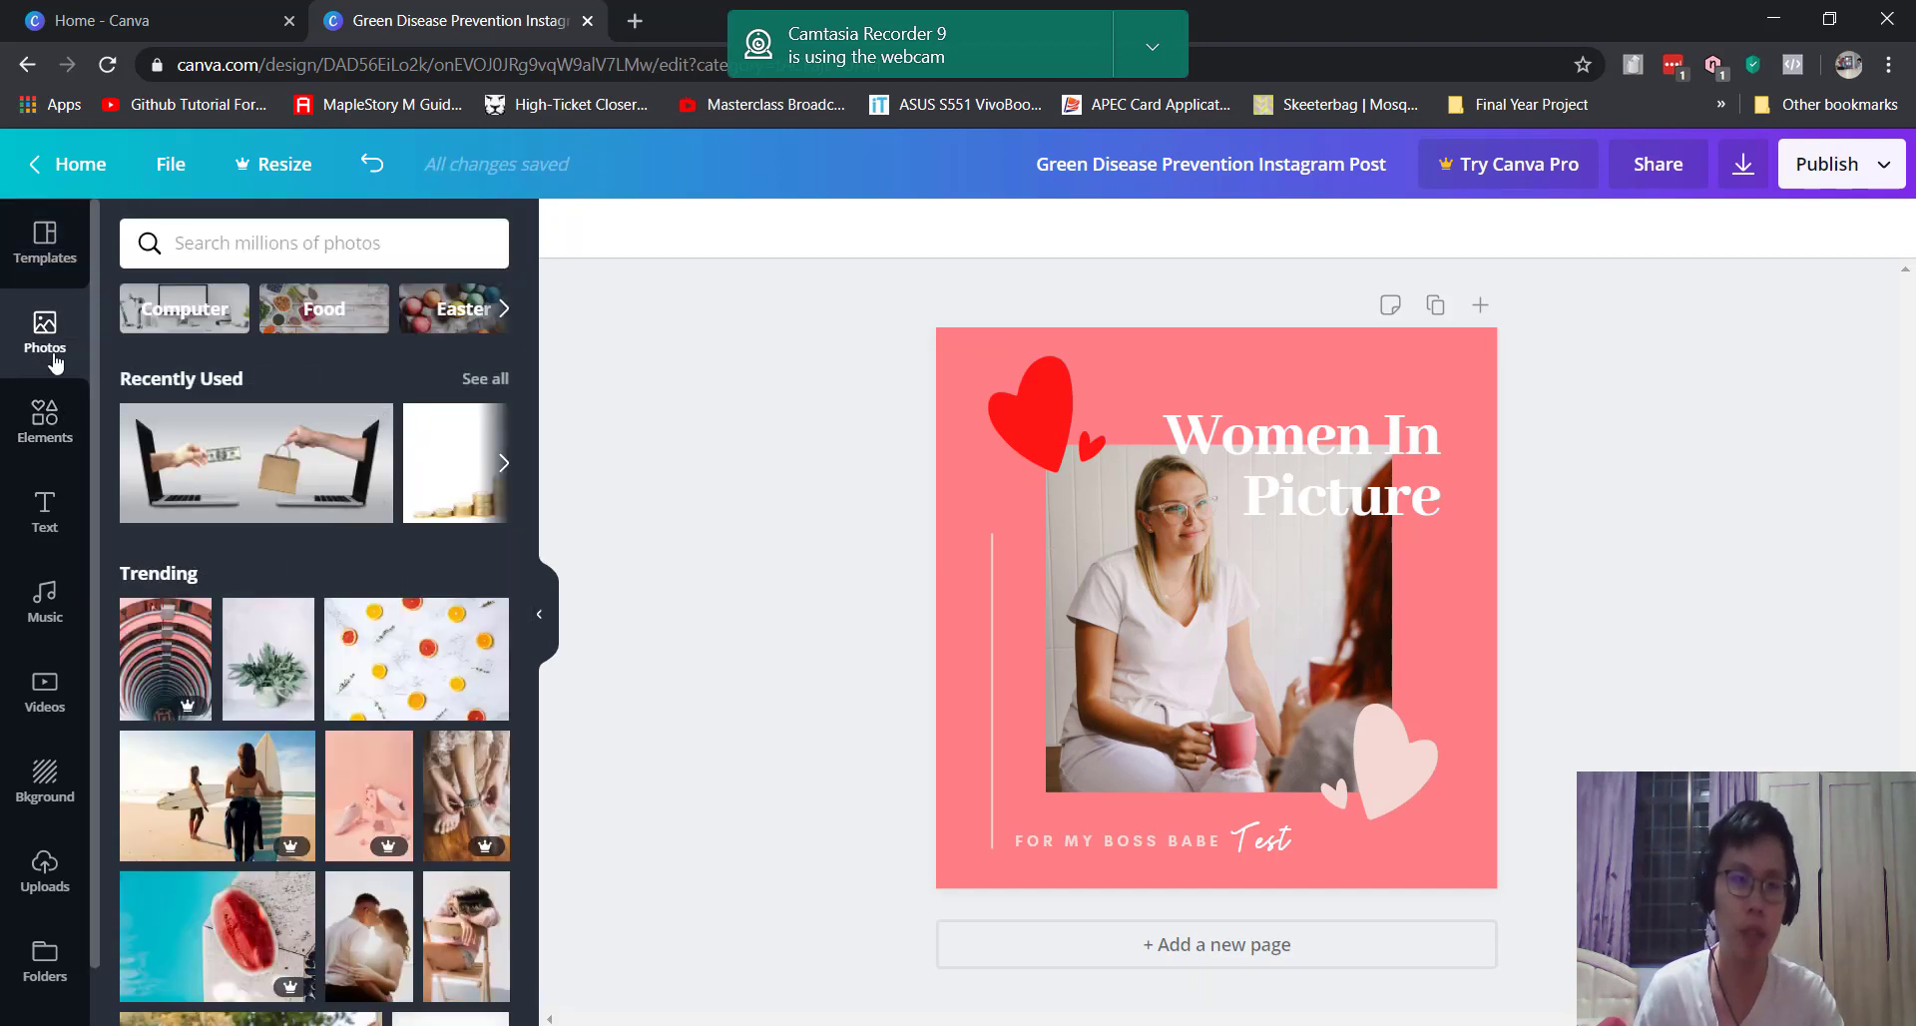
pyautogui.click(14, 883)
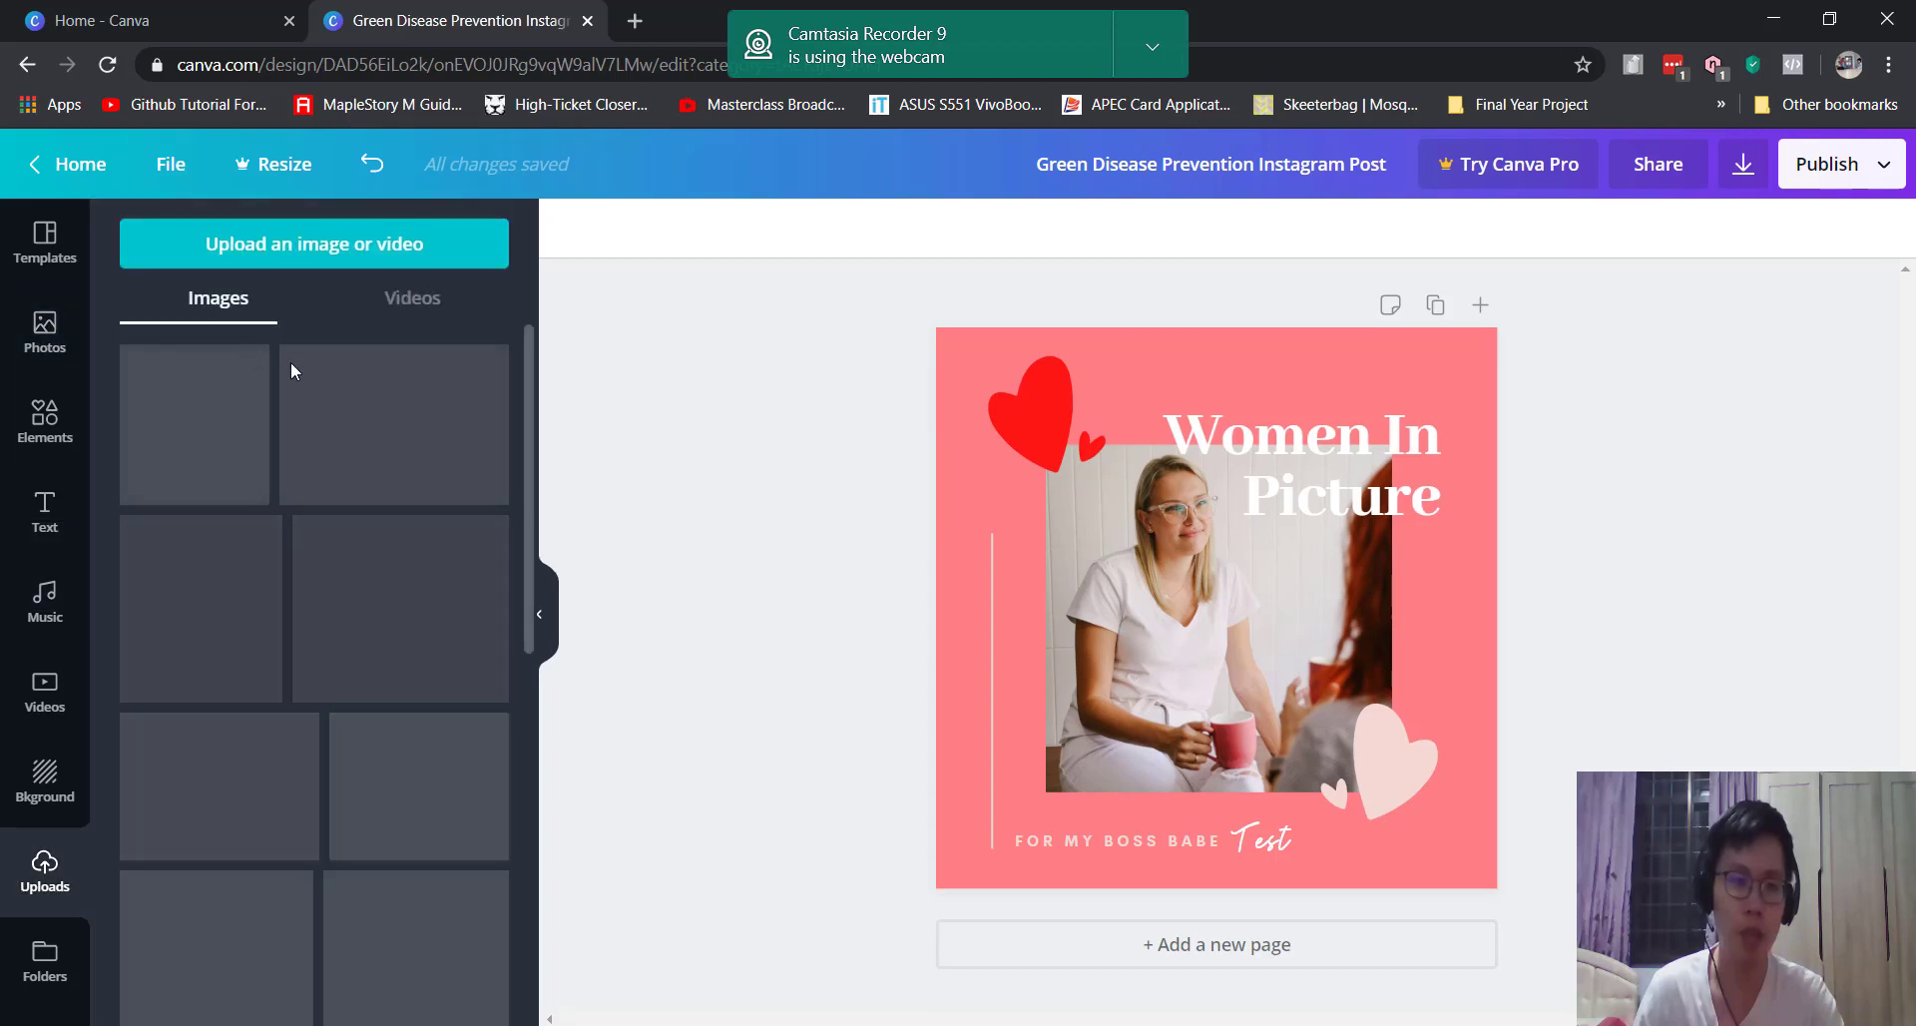
pyautogui.click(409, 298)
pyautogui.click(212, 298)
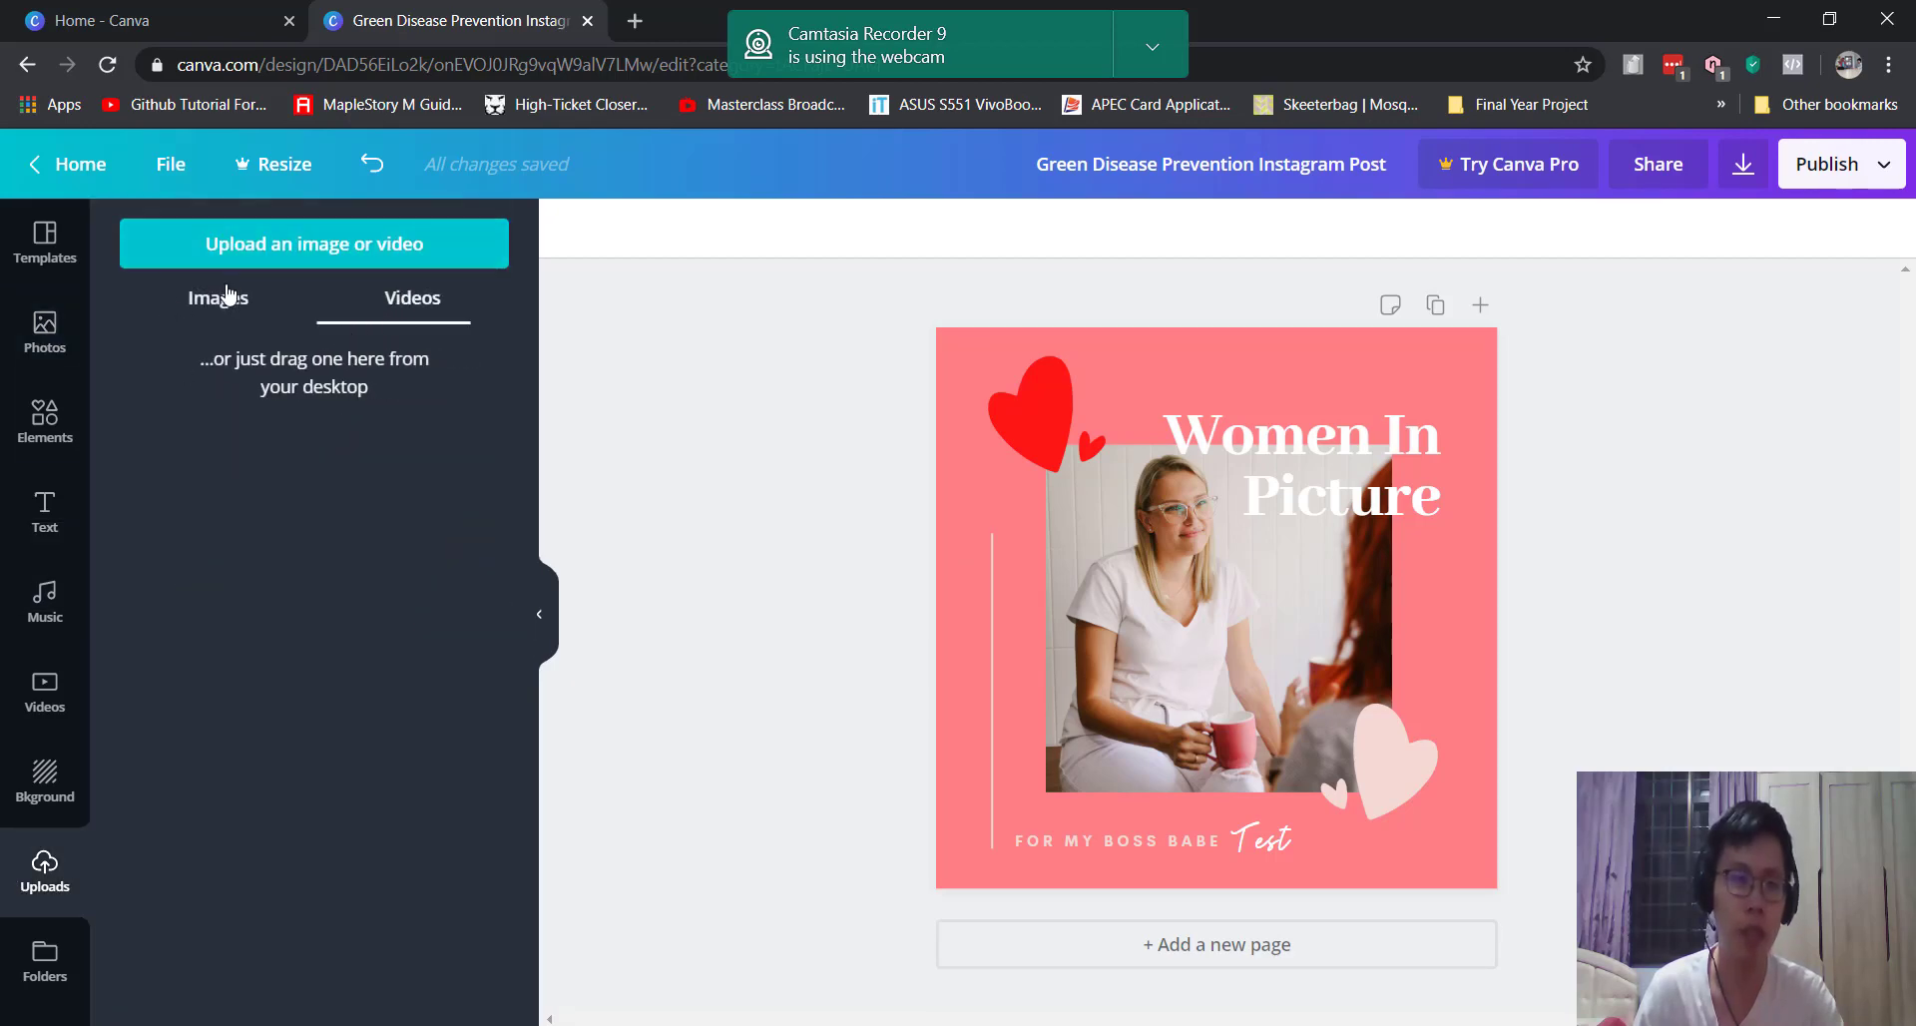
pyautogui.click(45, 329)
pyautogui.scroll(-4, 353, 454)
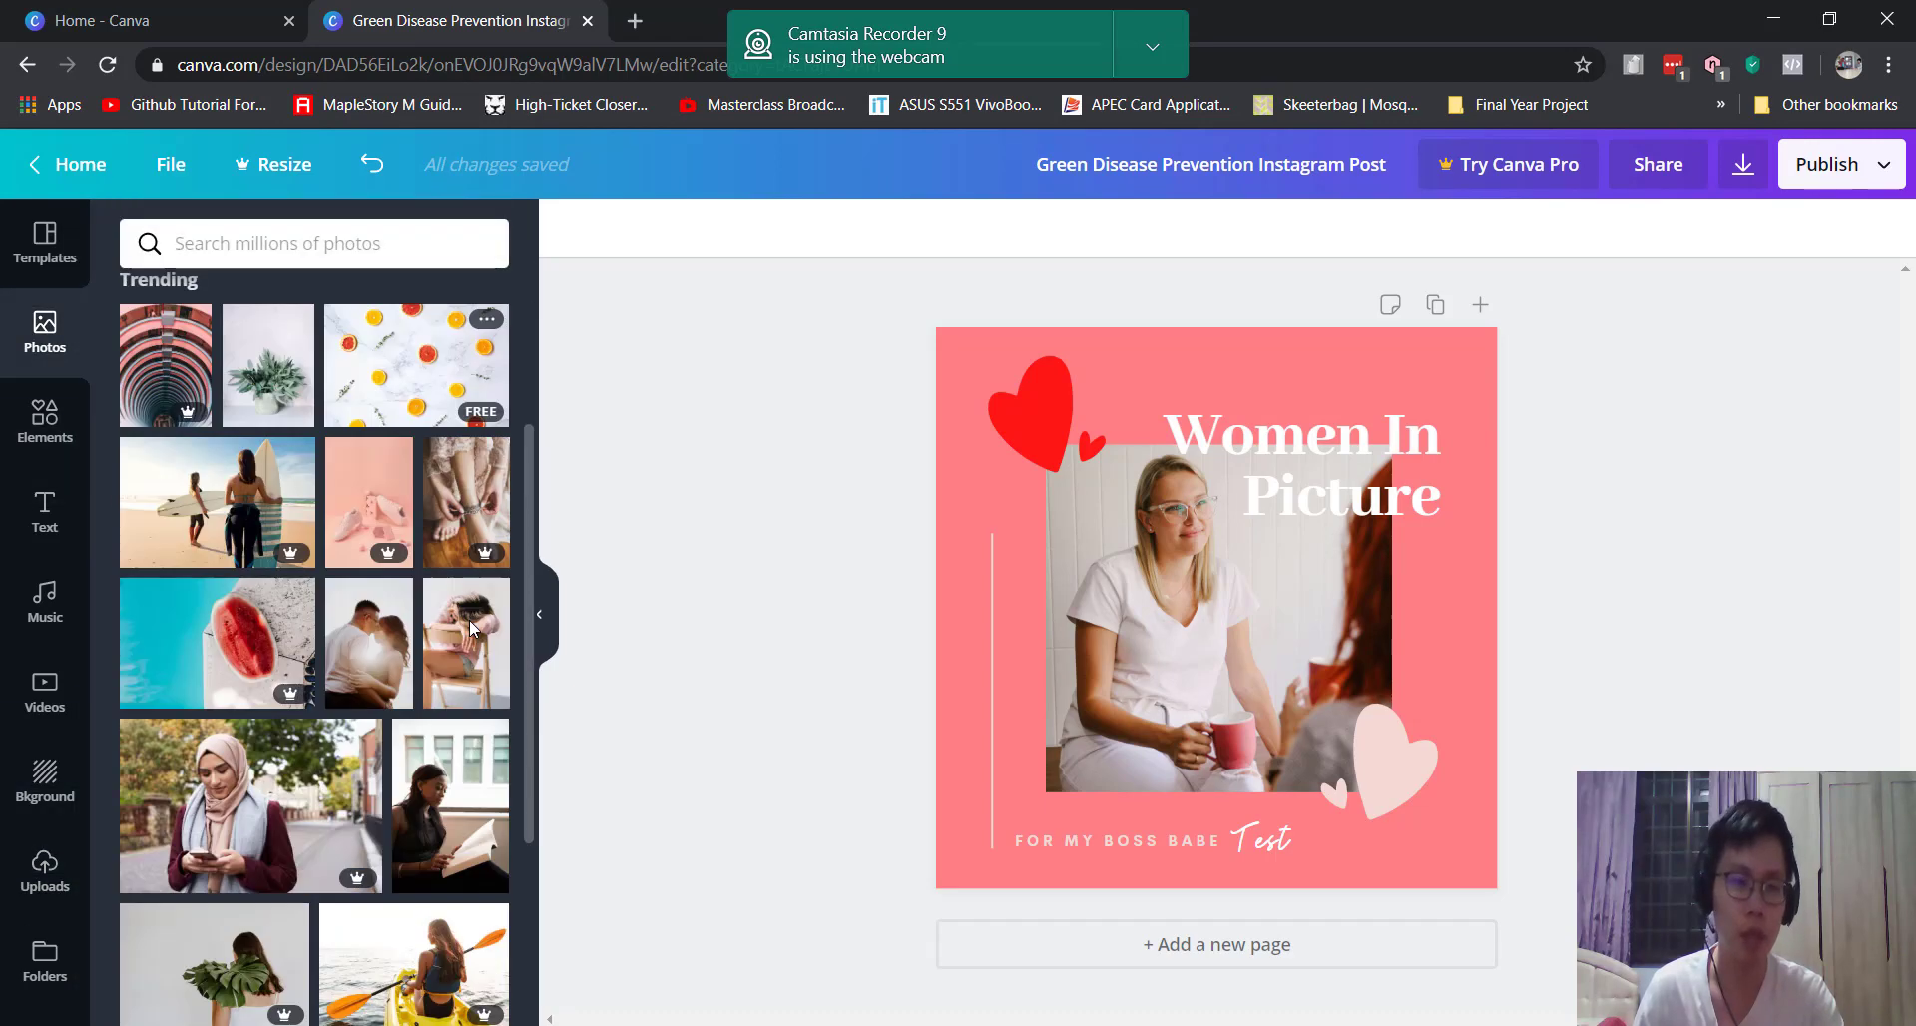
pyautogui.scroll(-4, 476, 402)
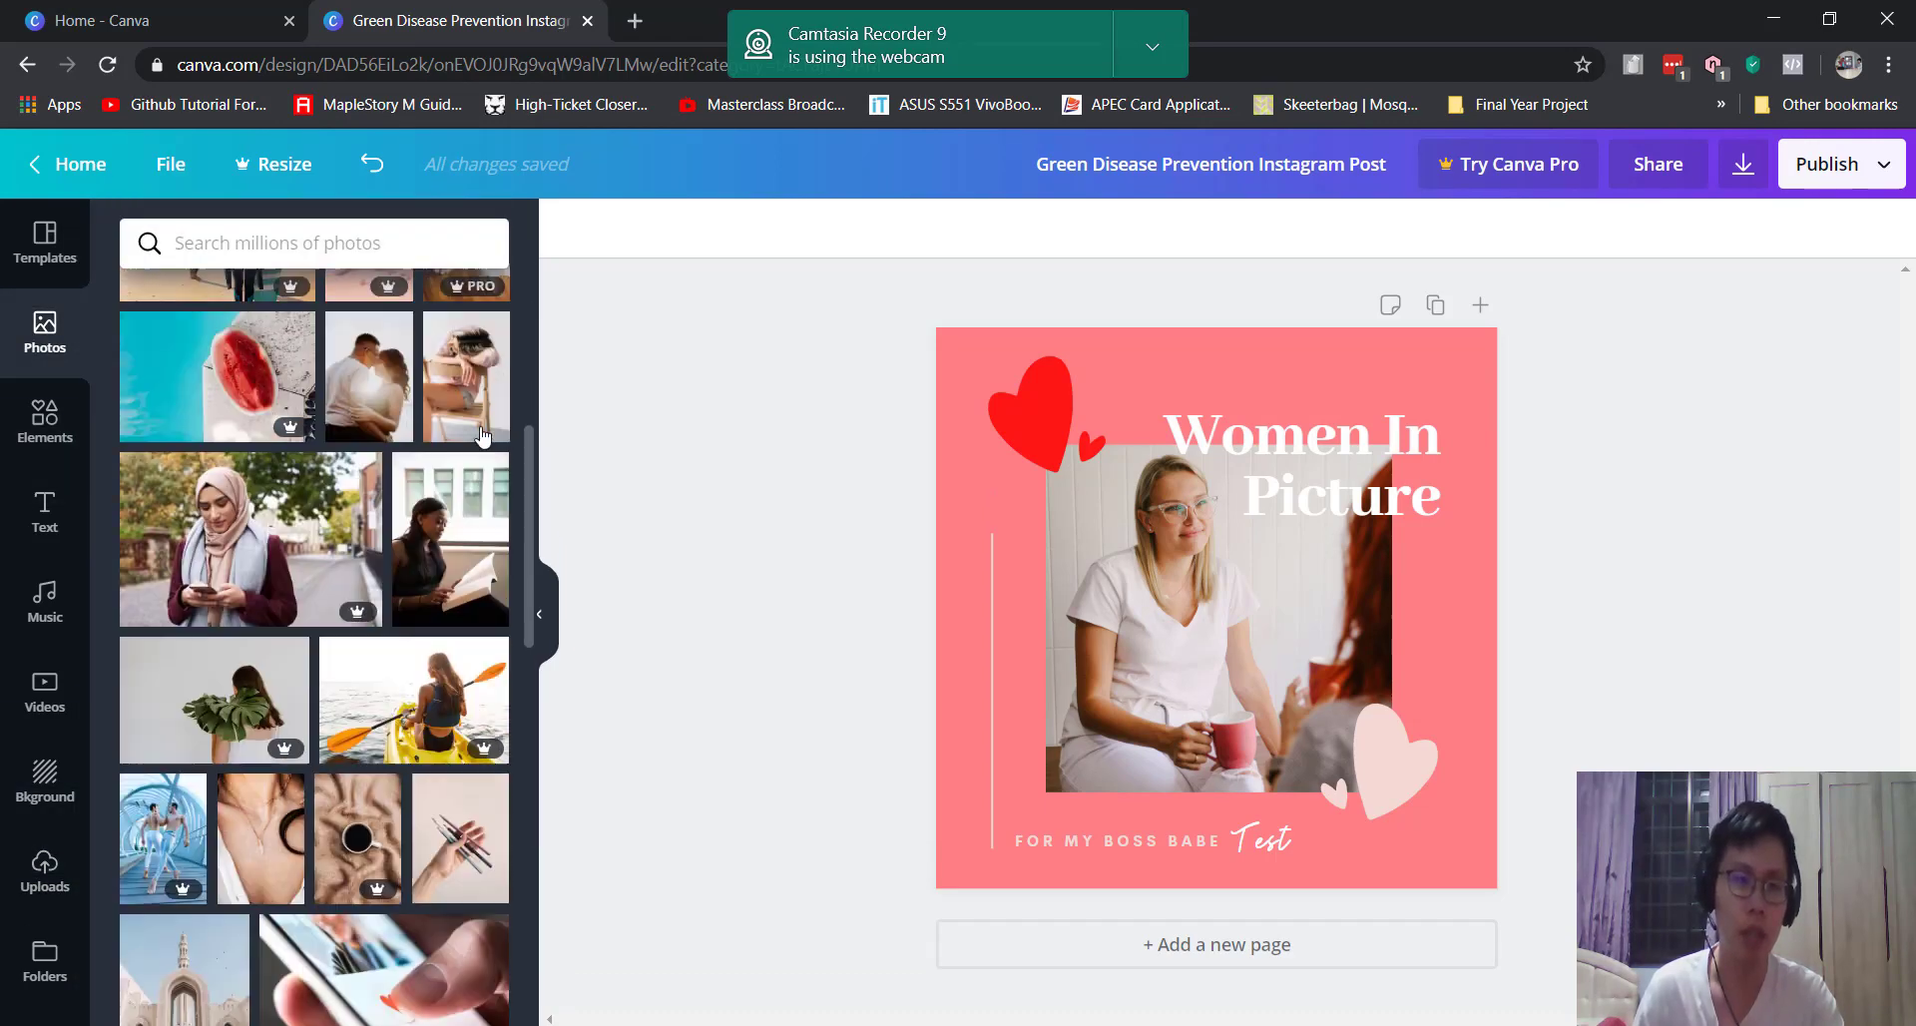
pyautogui.scroll(3, 501, 532)
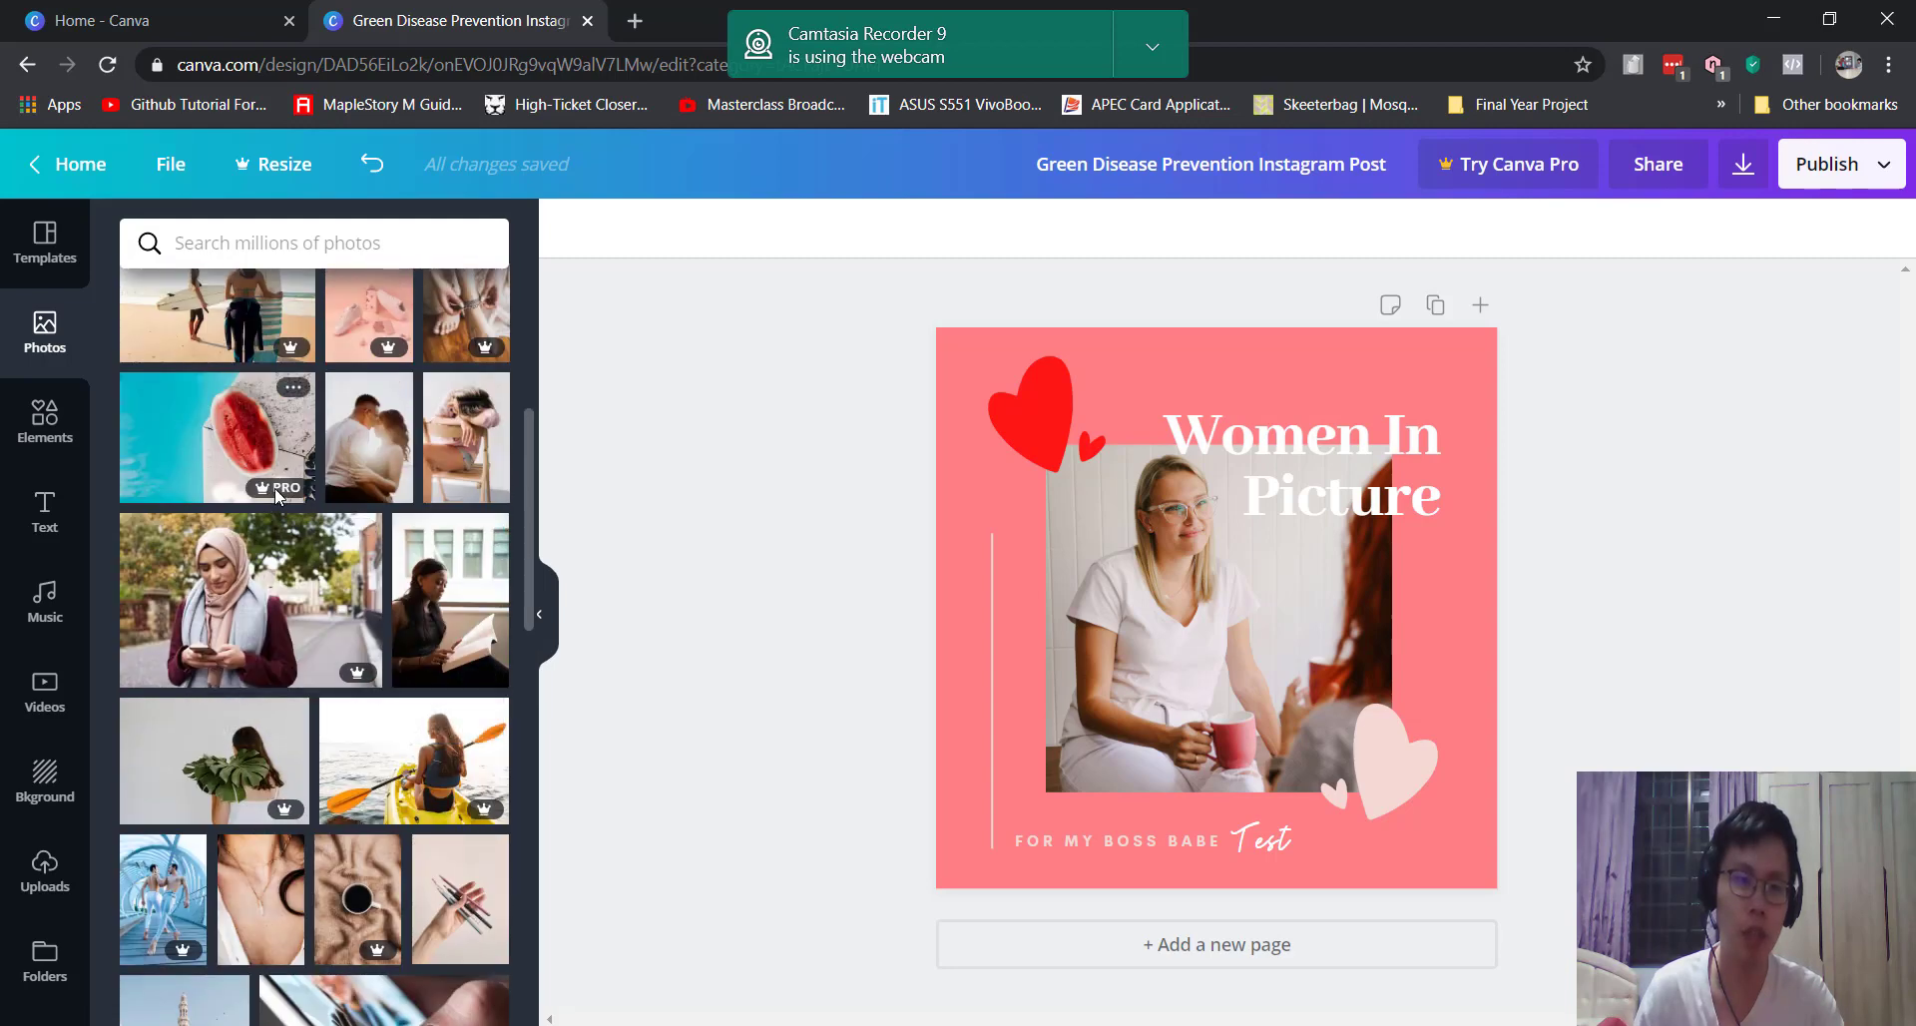
pyautogui.scroll(3, 290, 549)
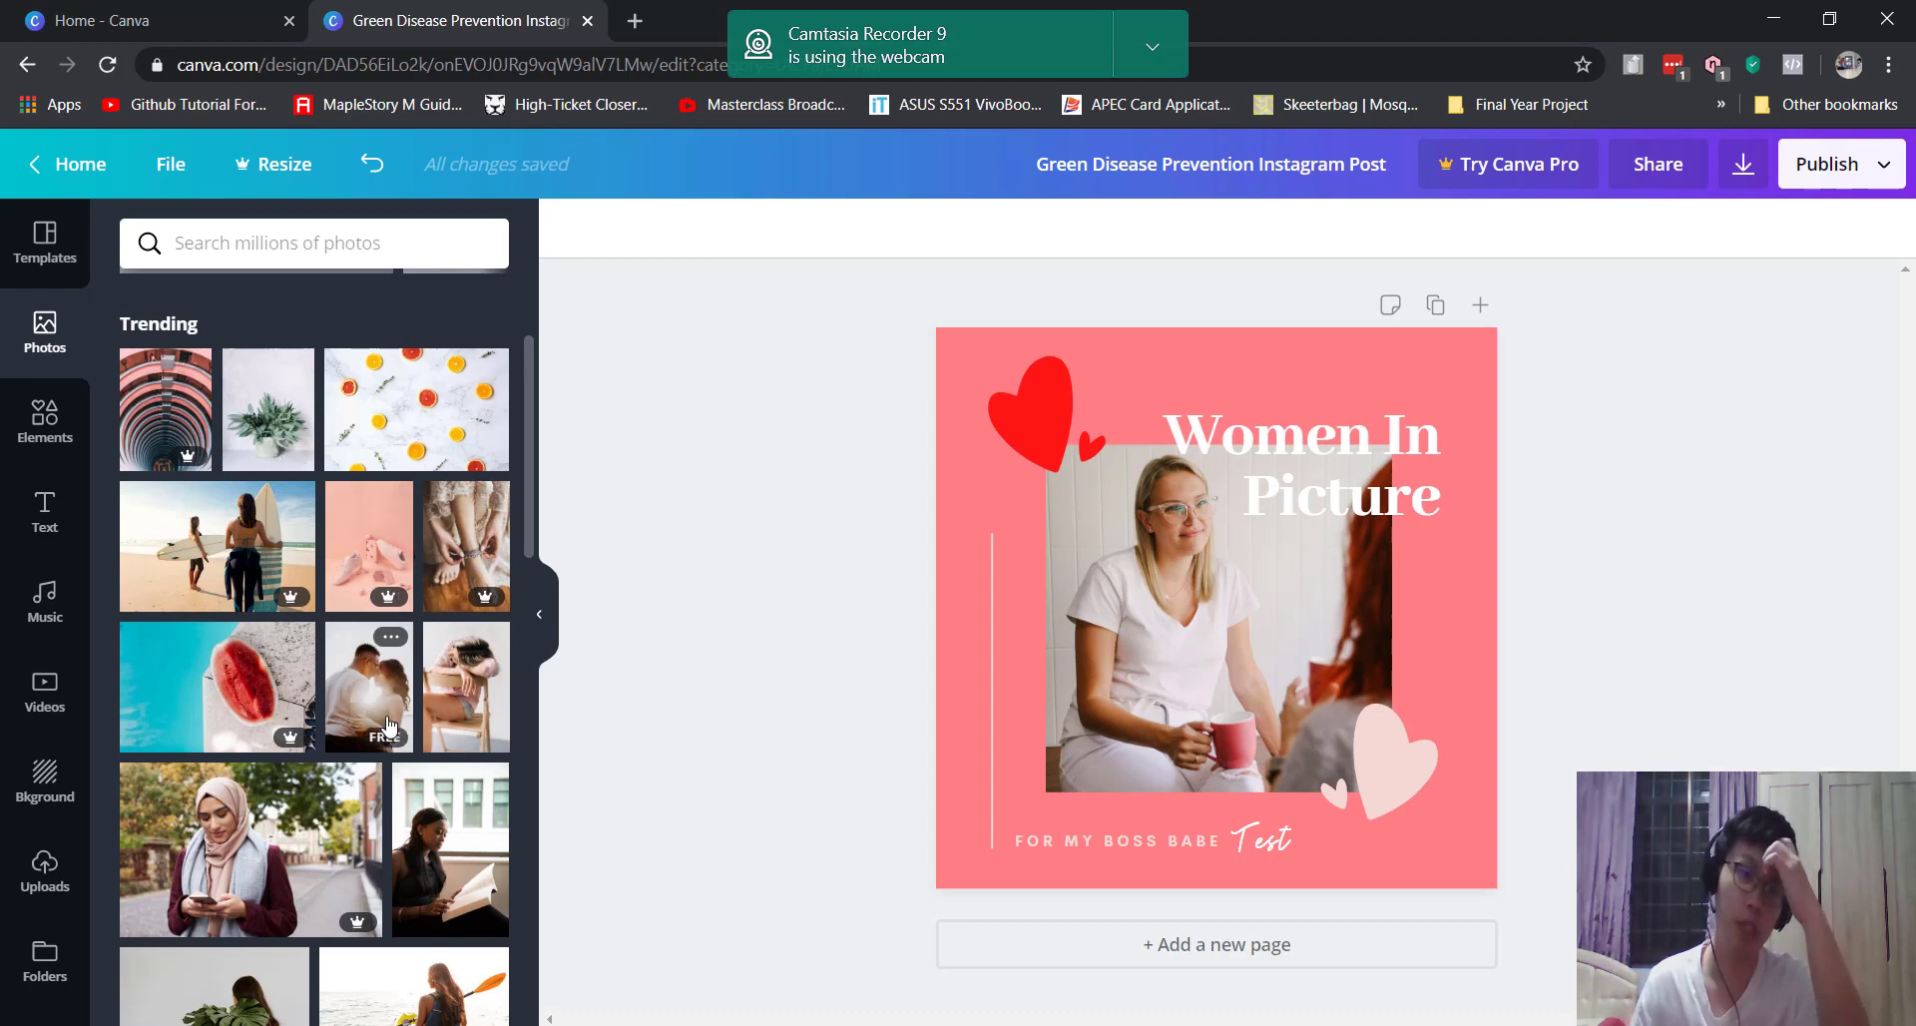
pyautogui.scroll(-3, 348, 400)
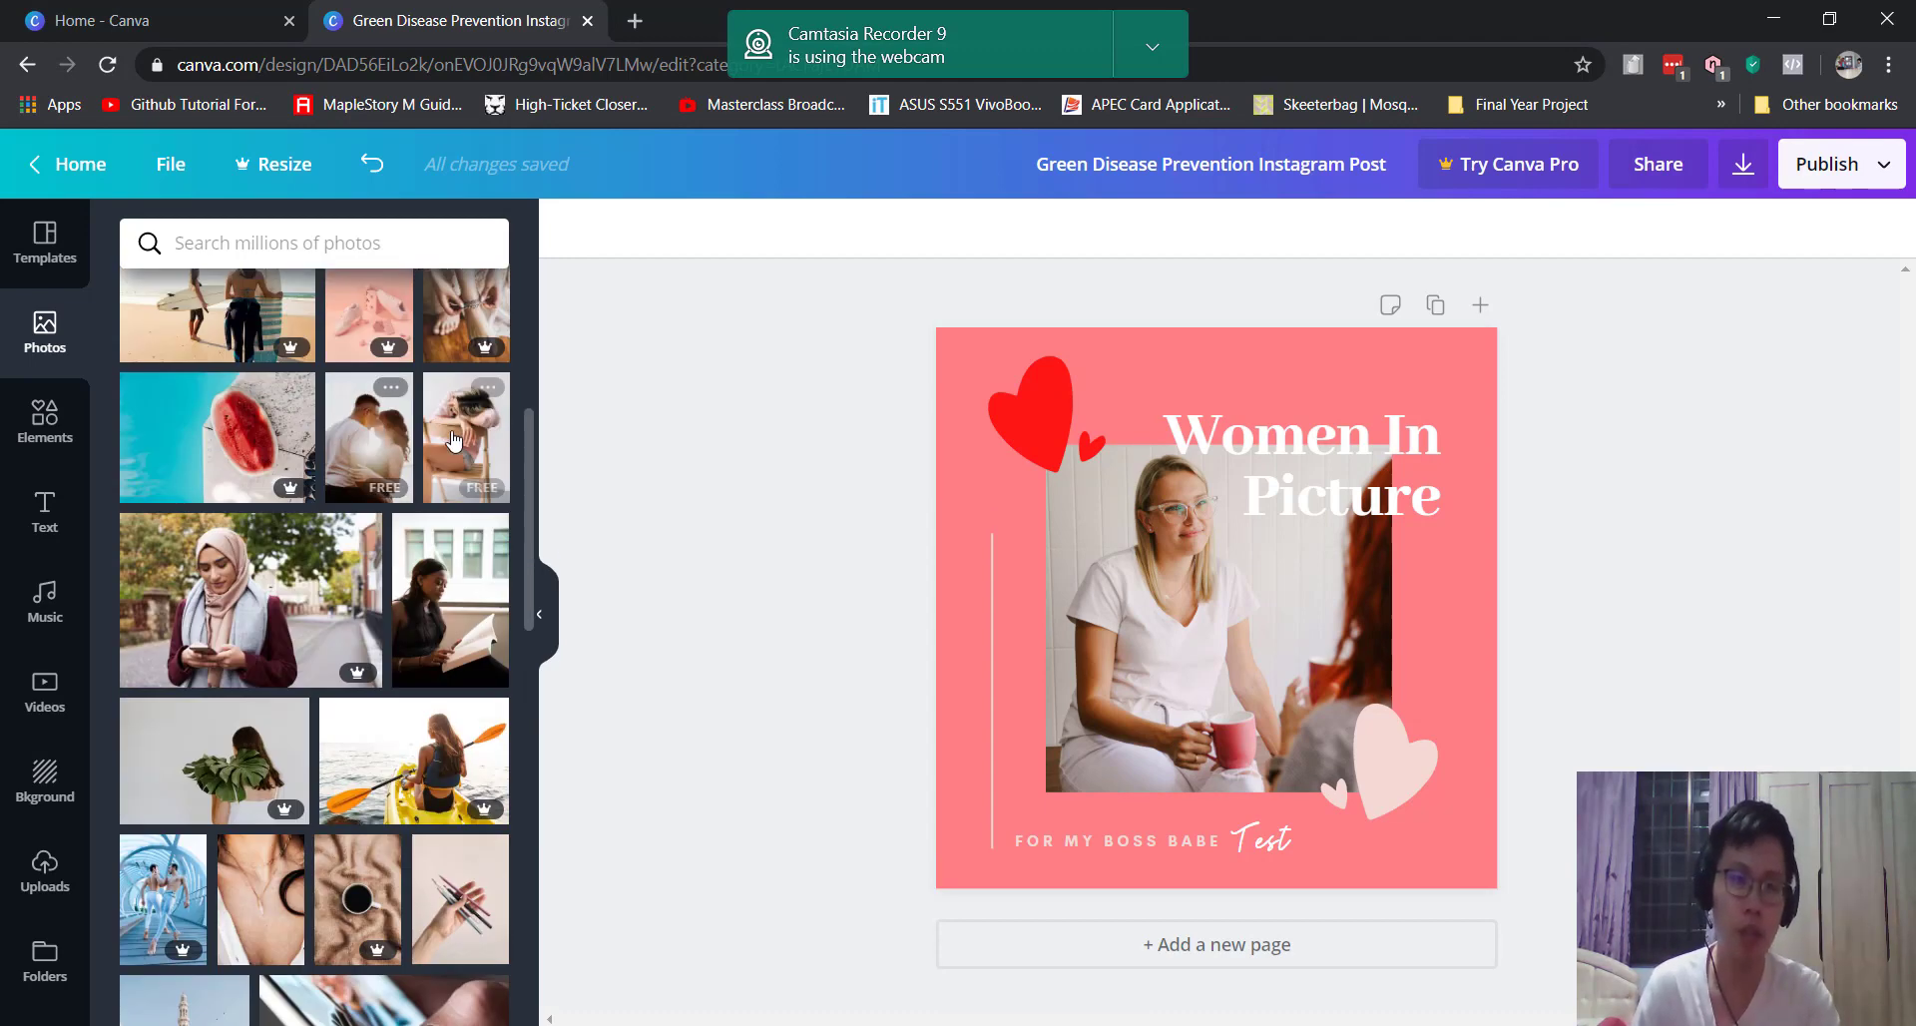
pyautogui.scroll(-4, 190, 602)
pyautogui.scroll(-2, 190, 602)
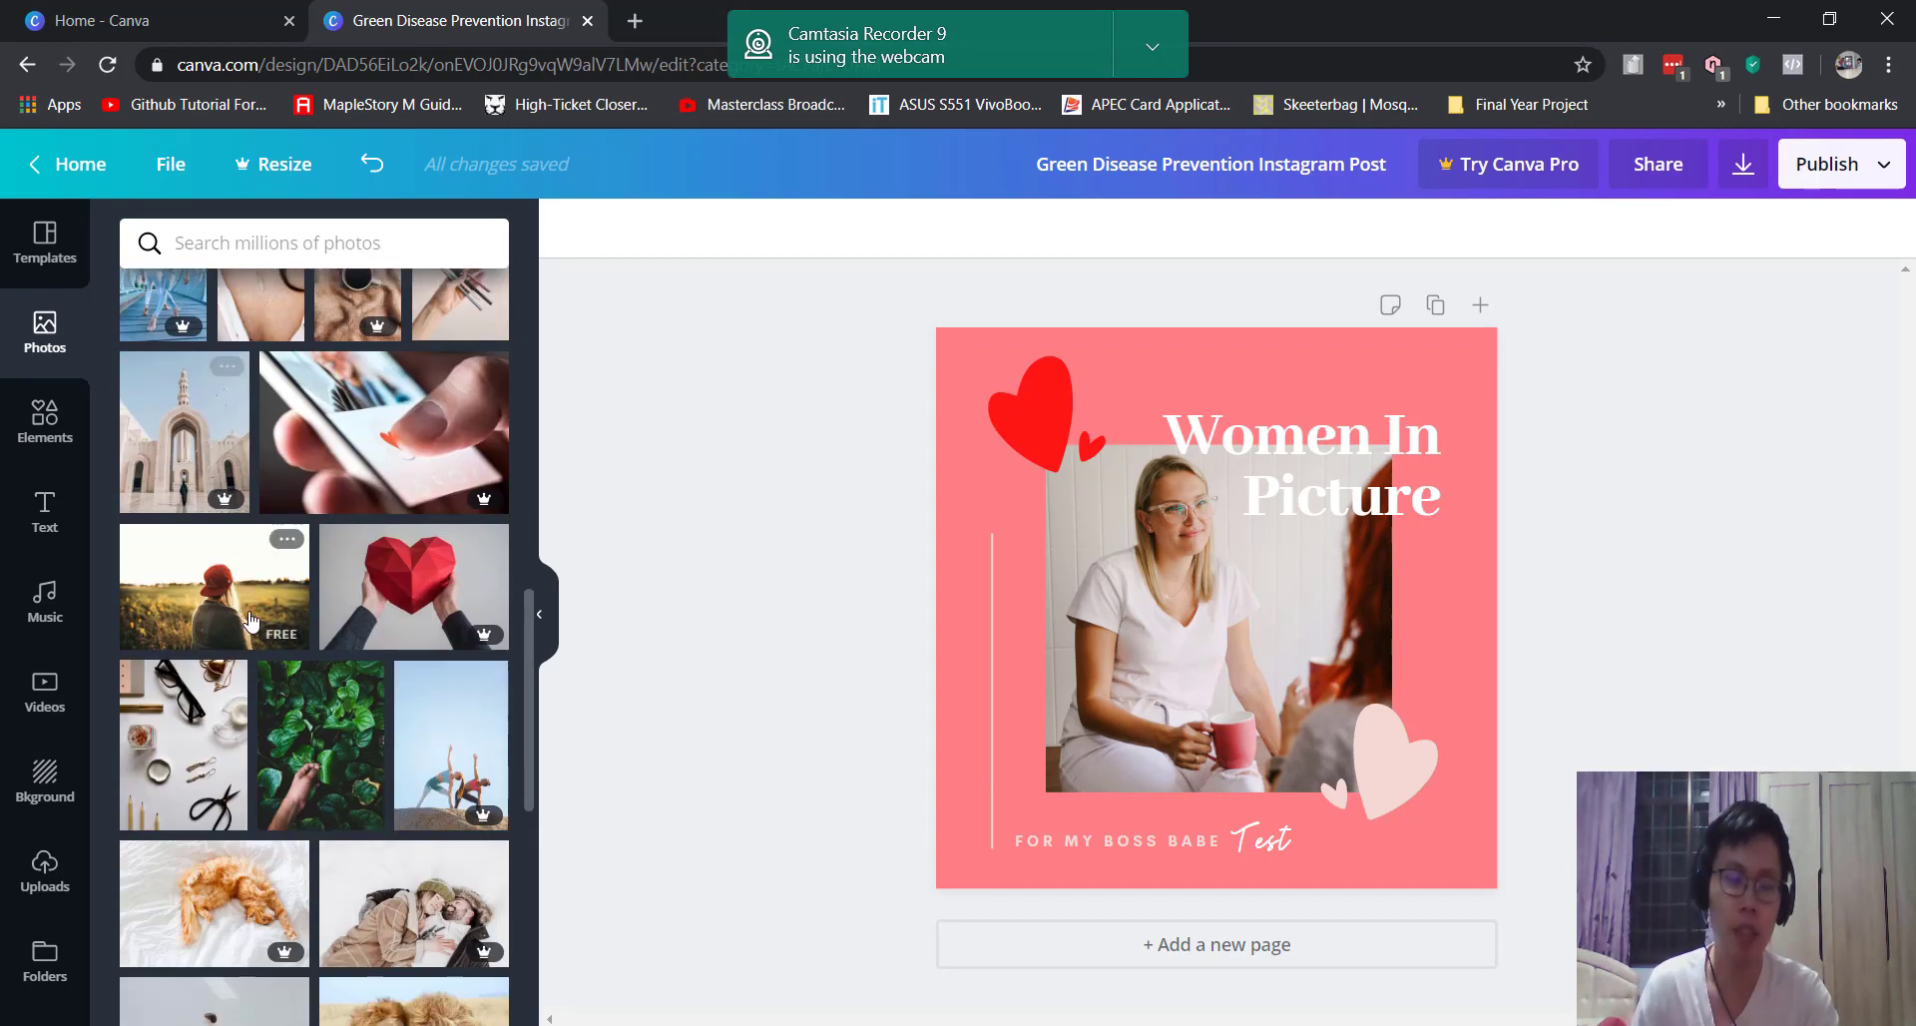
pyautogui.scroll(-6, 338, 726)
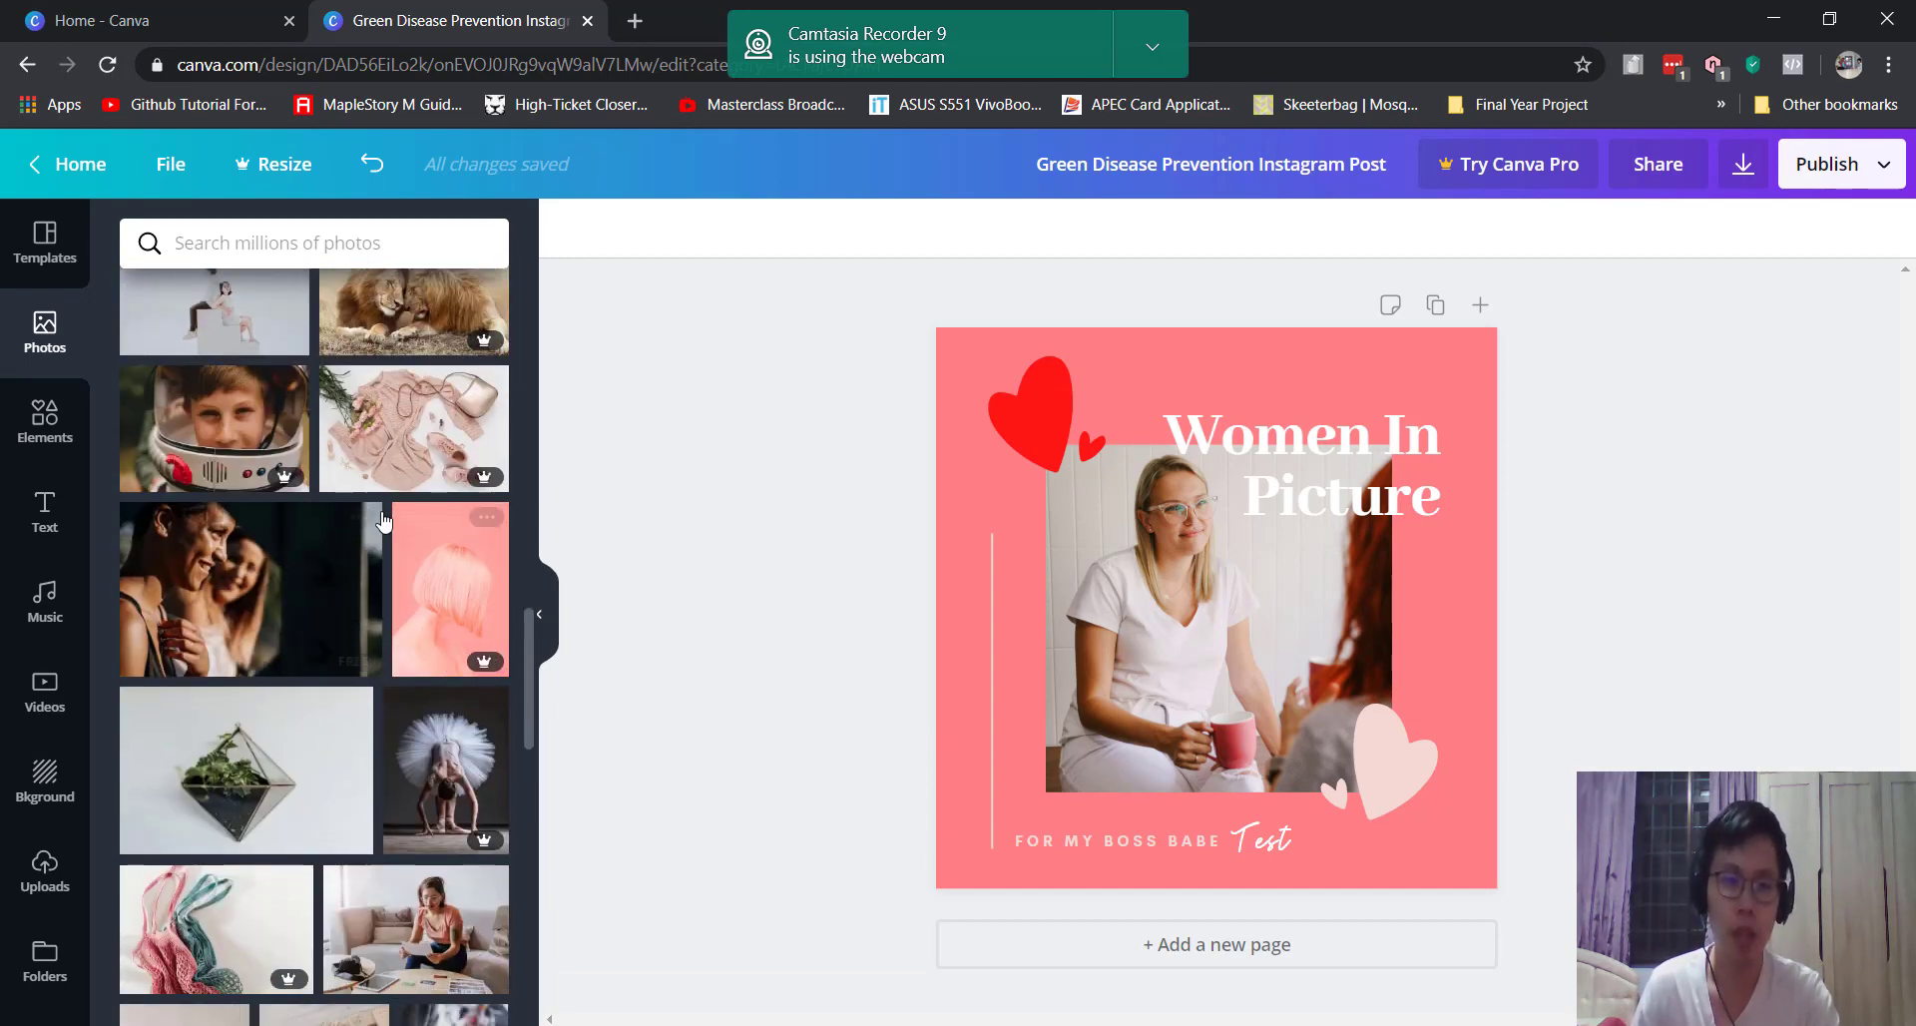
pyautogui.scroll(15, 383, 517)
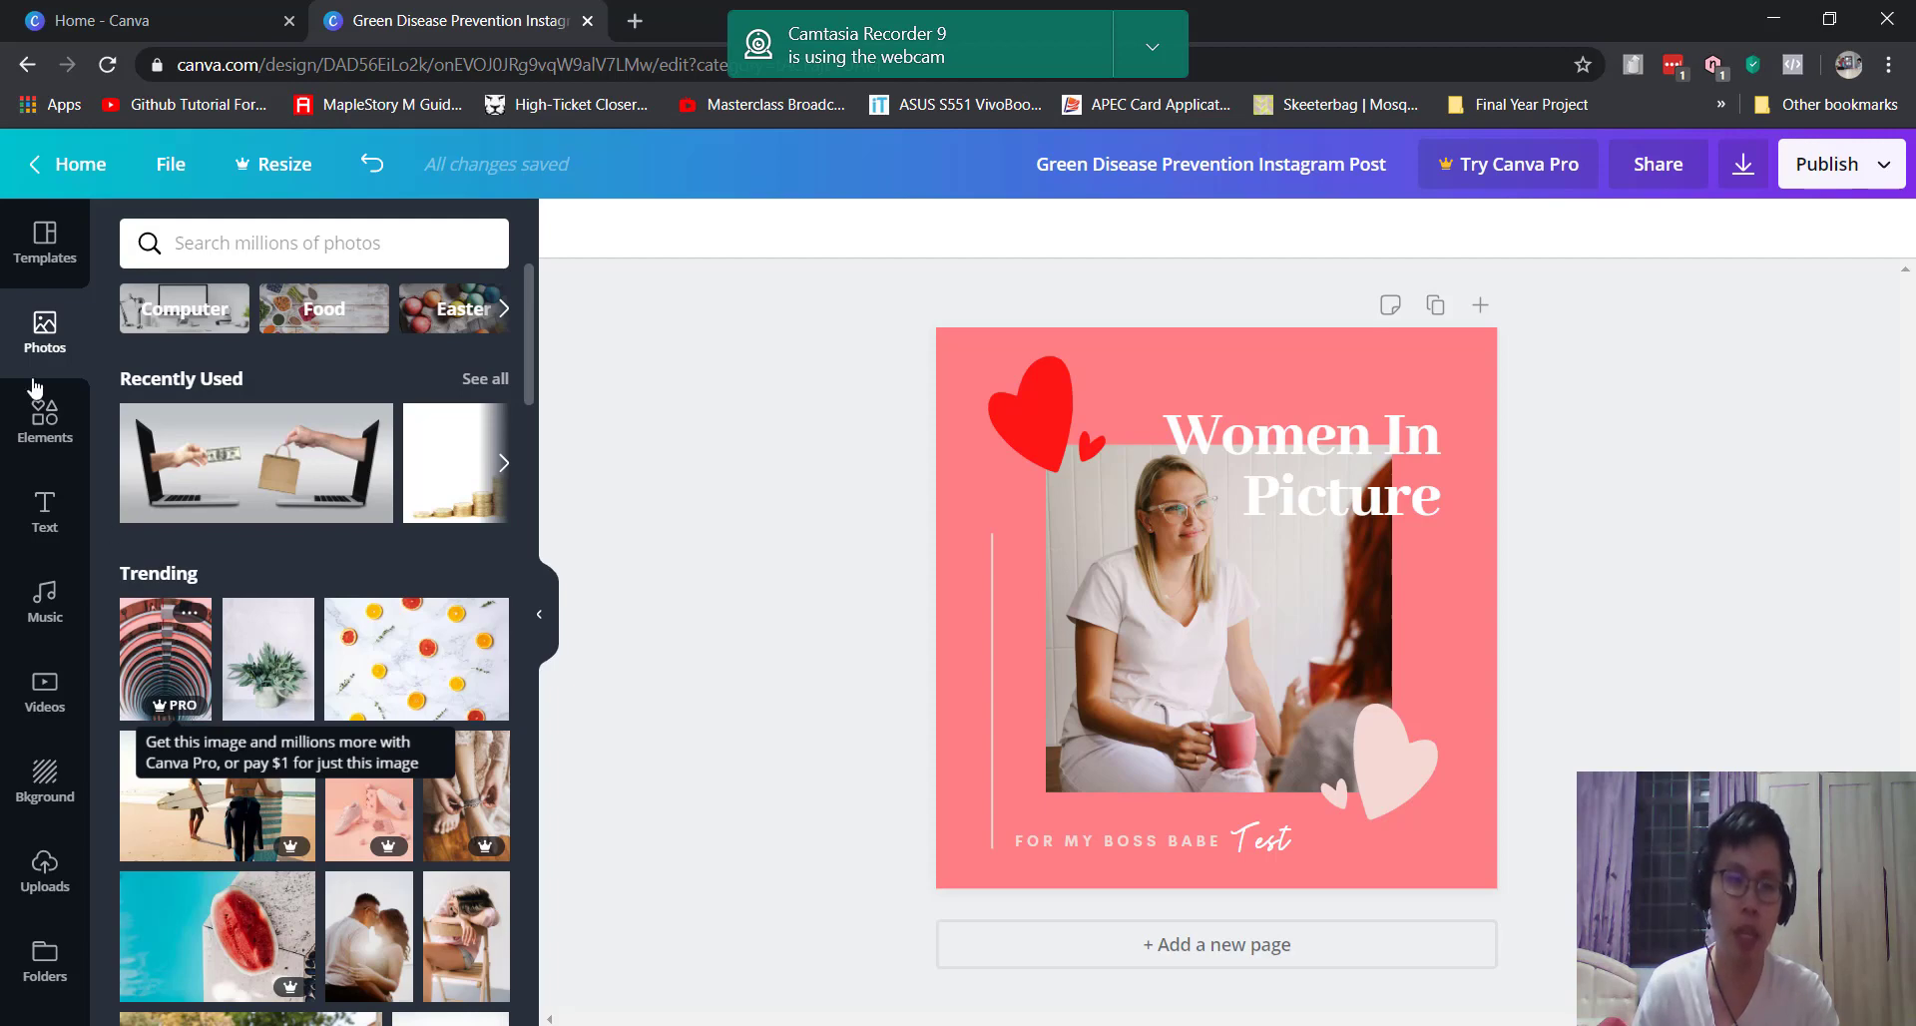
pyautogui.click(50, 419)
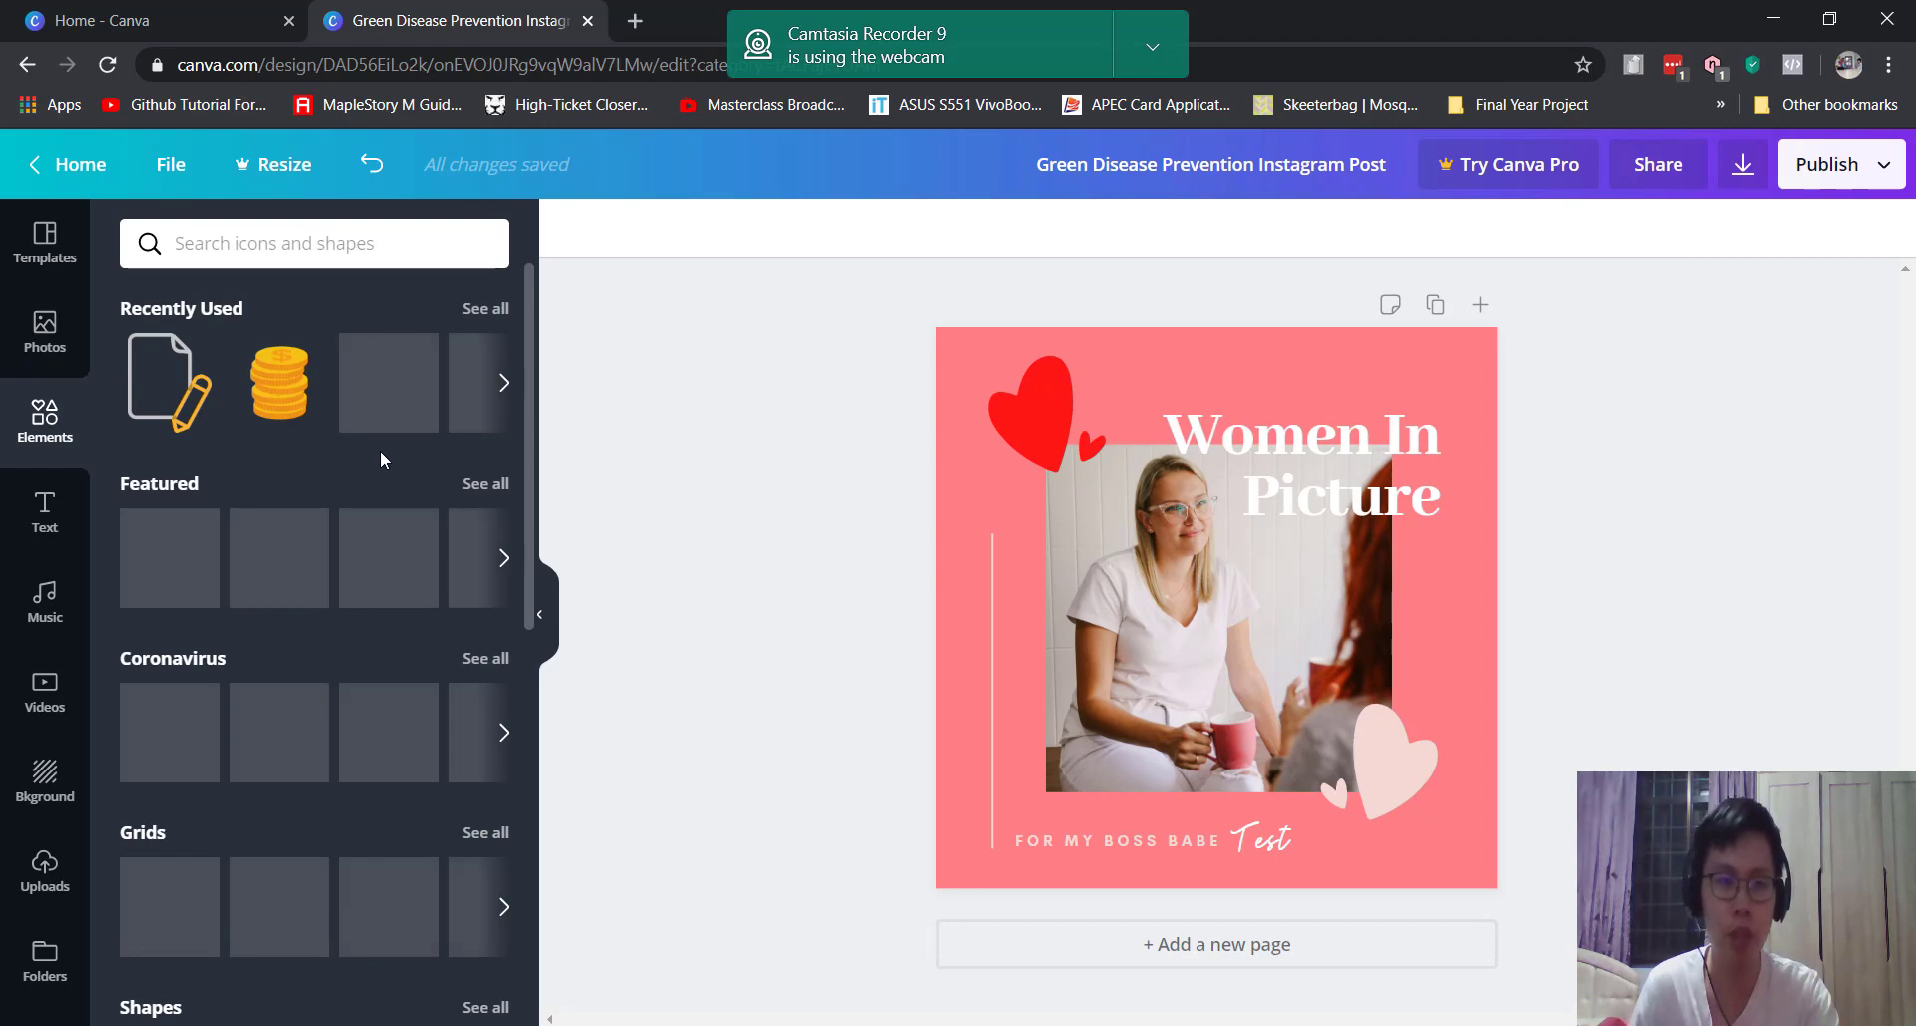
# Step: Browse the Elements and Photos panels, then show the Instagram post Templates library
pyautogui.scroll(-5, 375, 615)
pyautogui.scroll(-6, 375, 625)
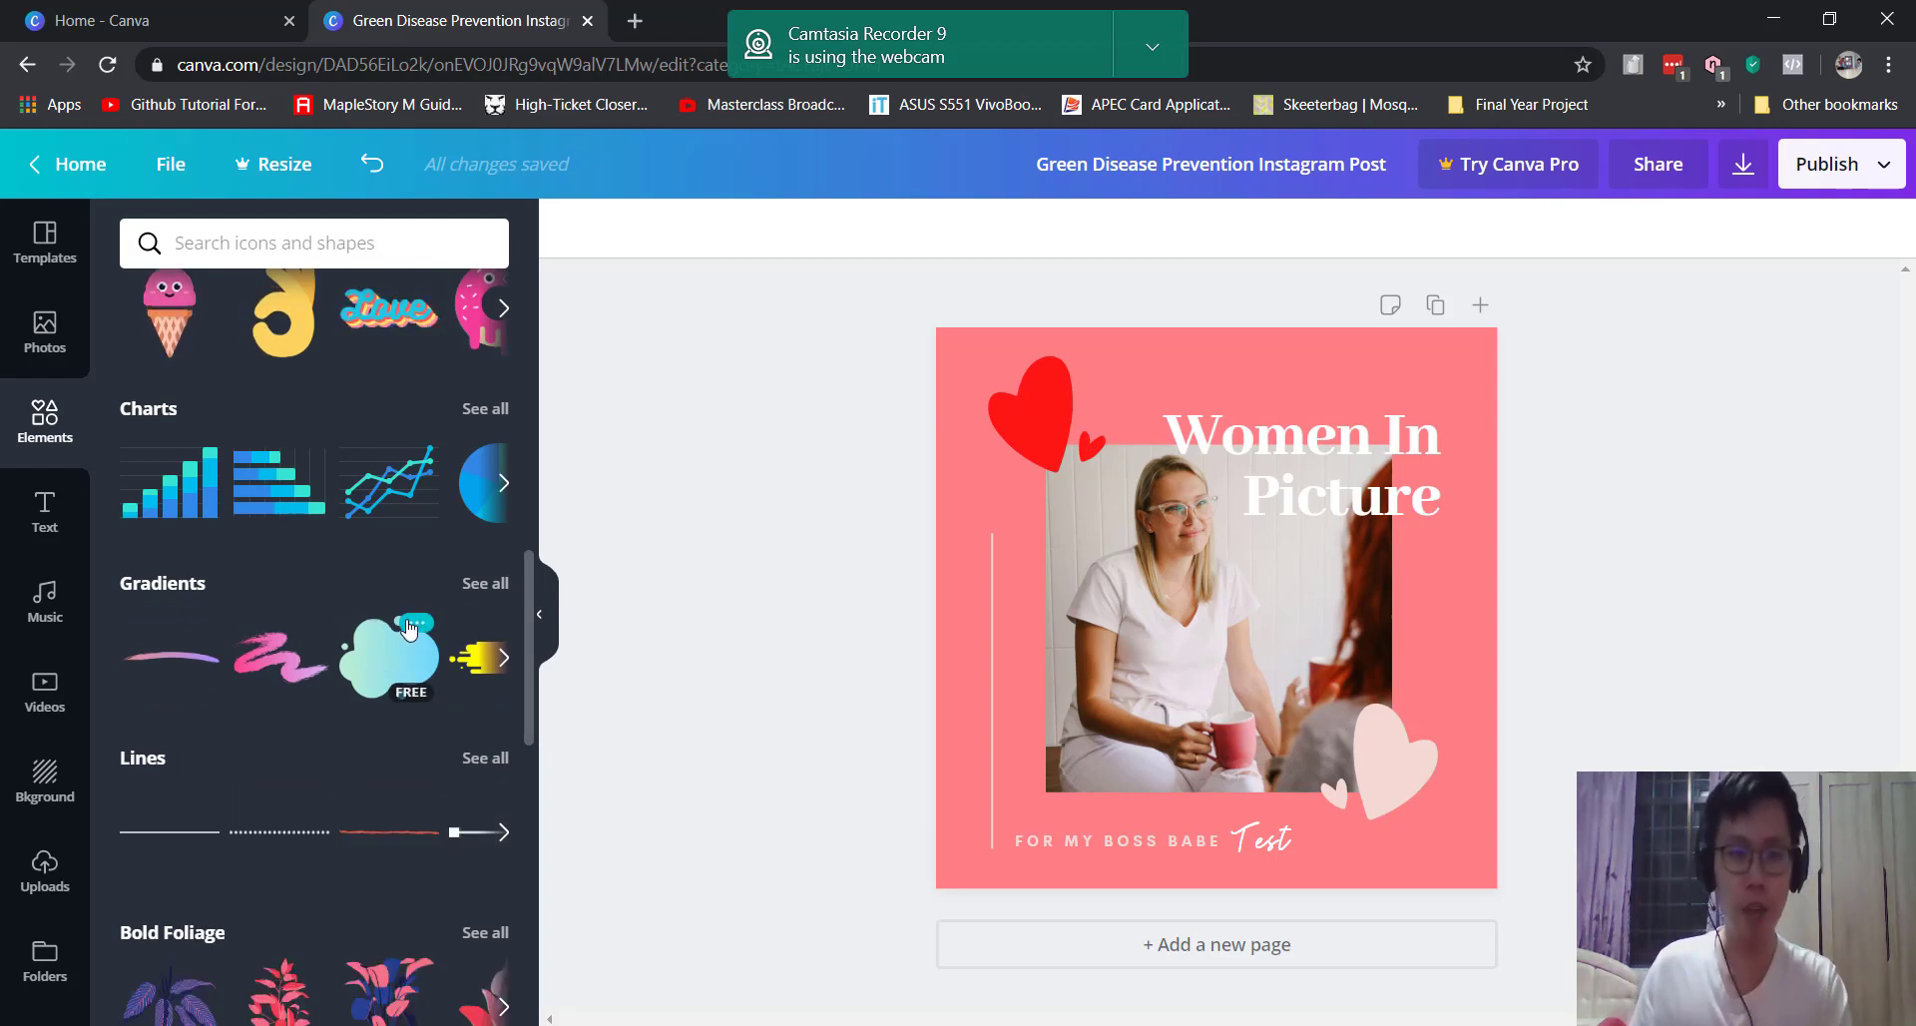
pyautogui.click(44, 328)
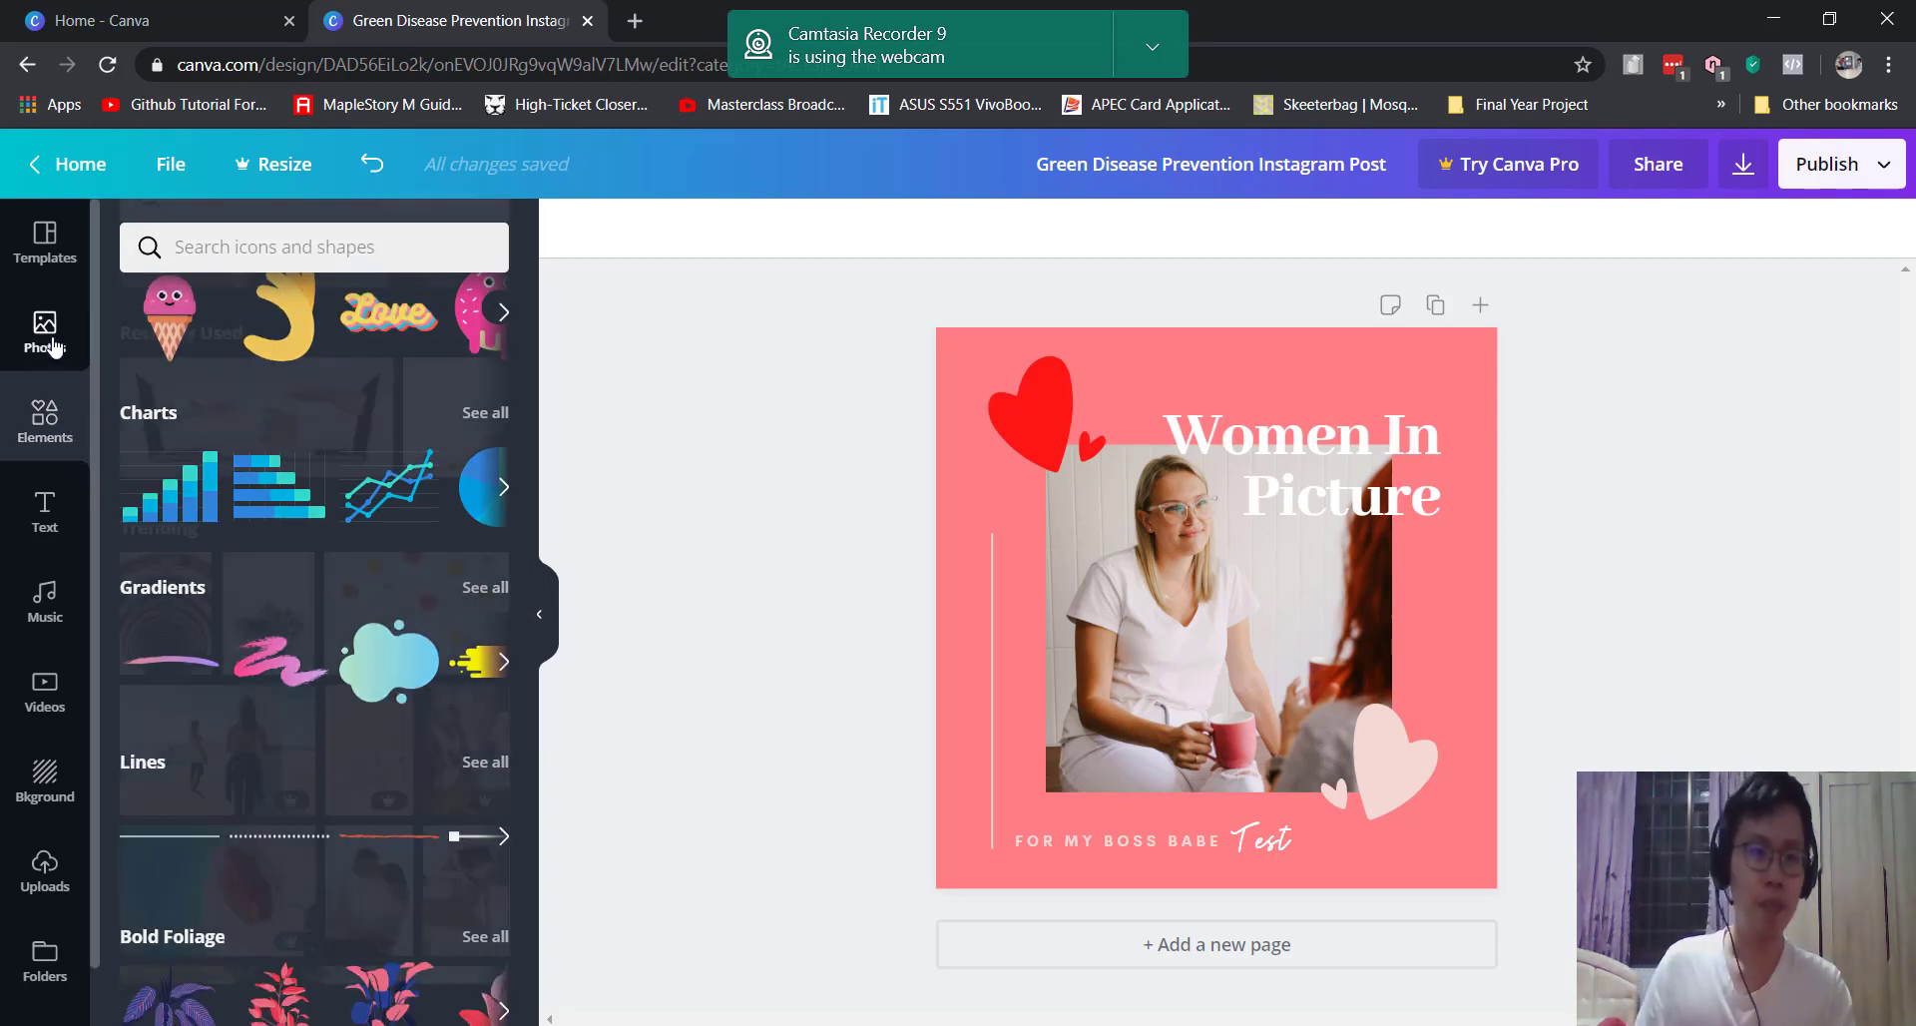
pyautogui.click(45, 240)
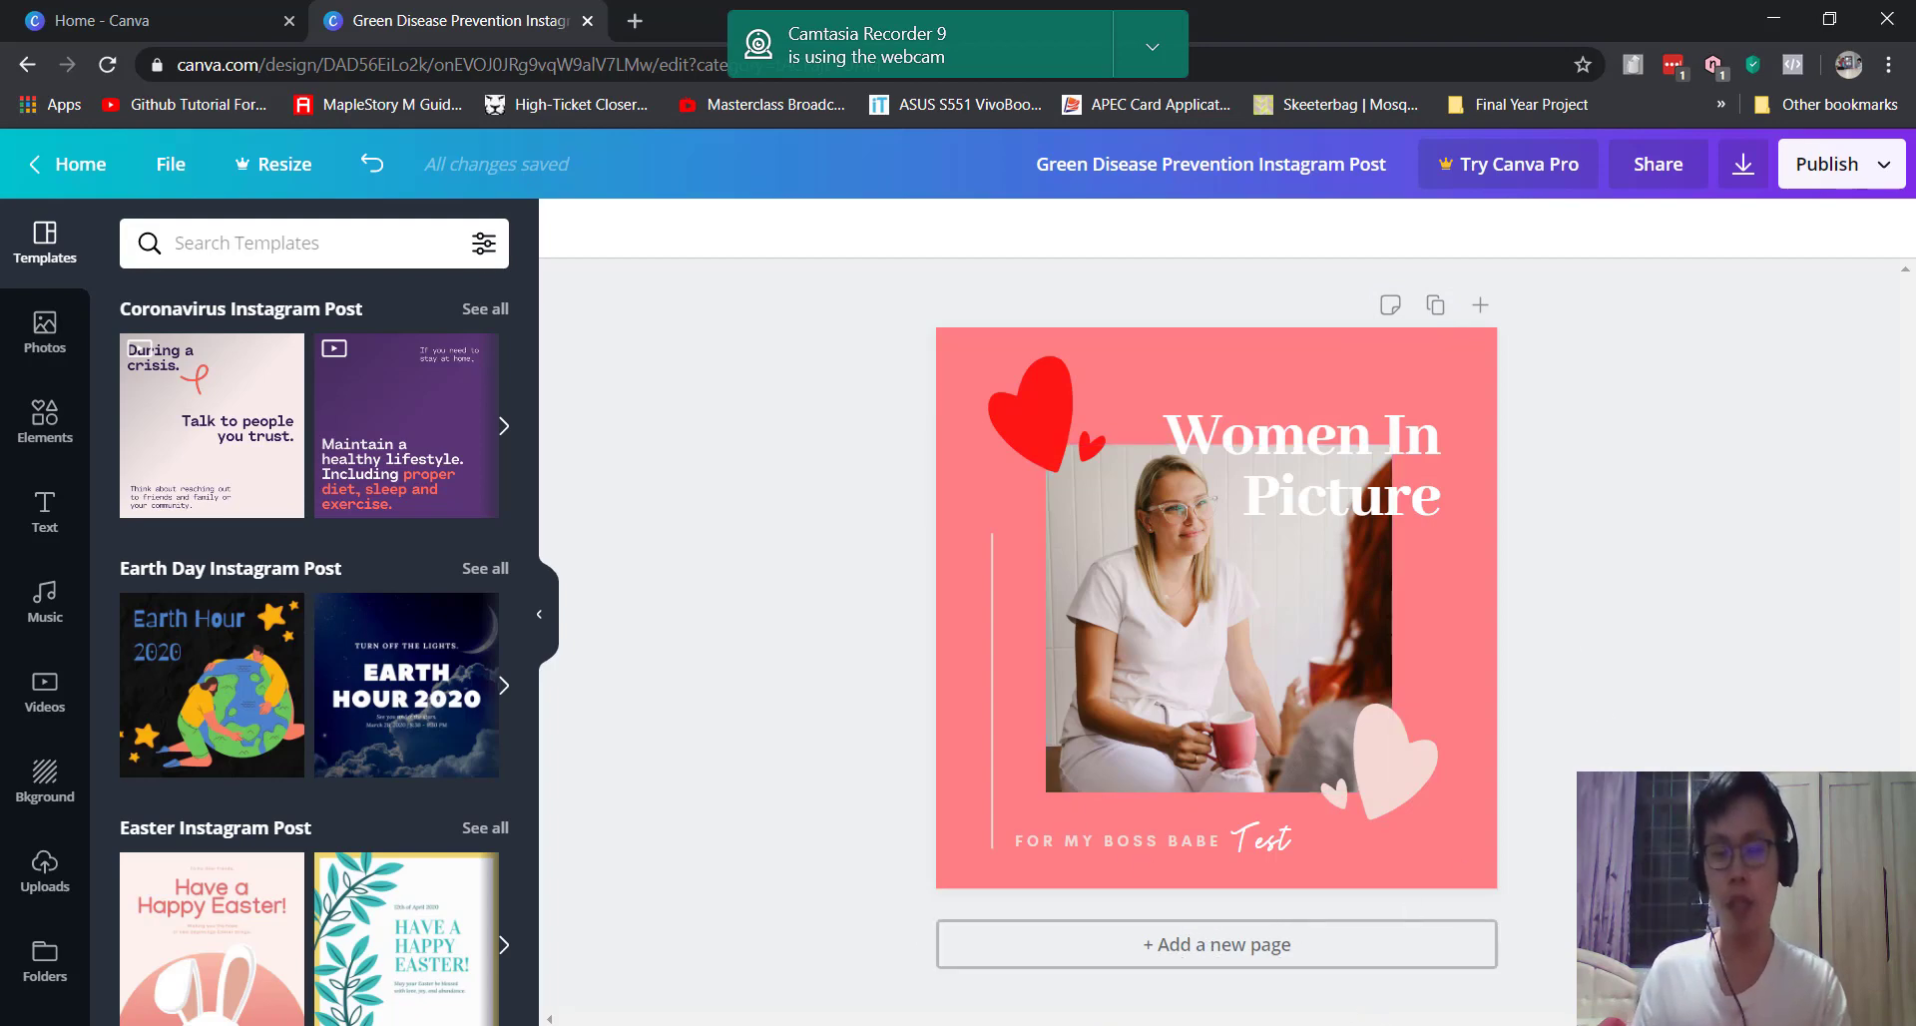
pyautogui.click(1700, 976)
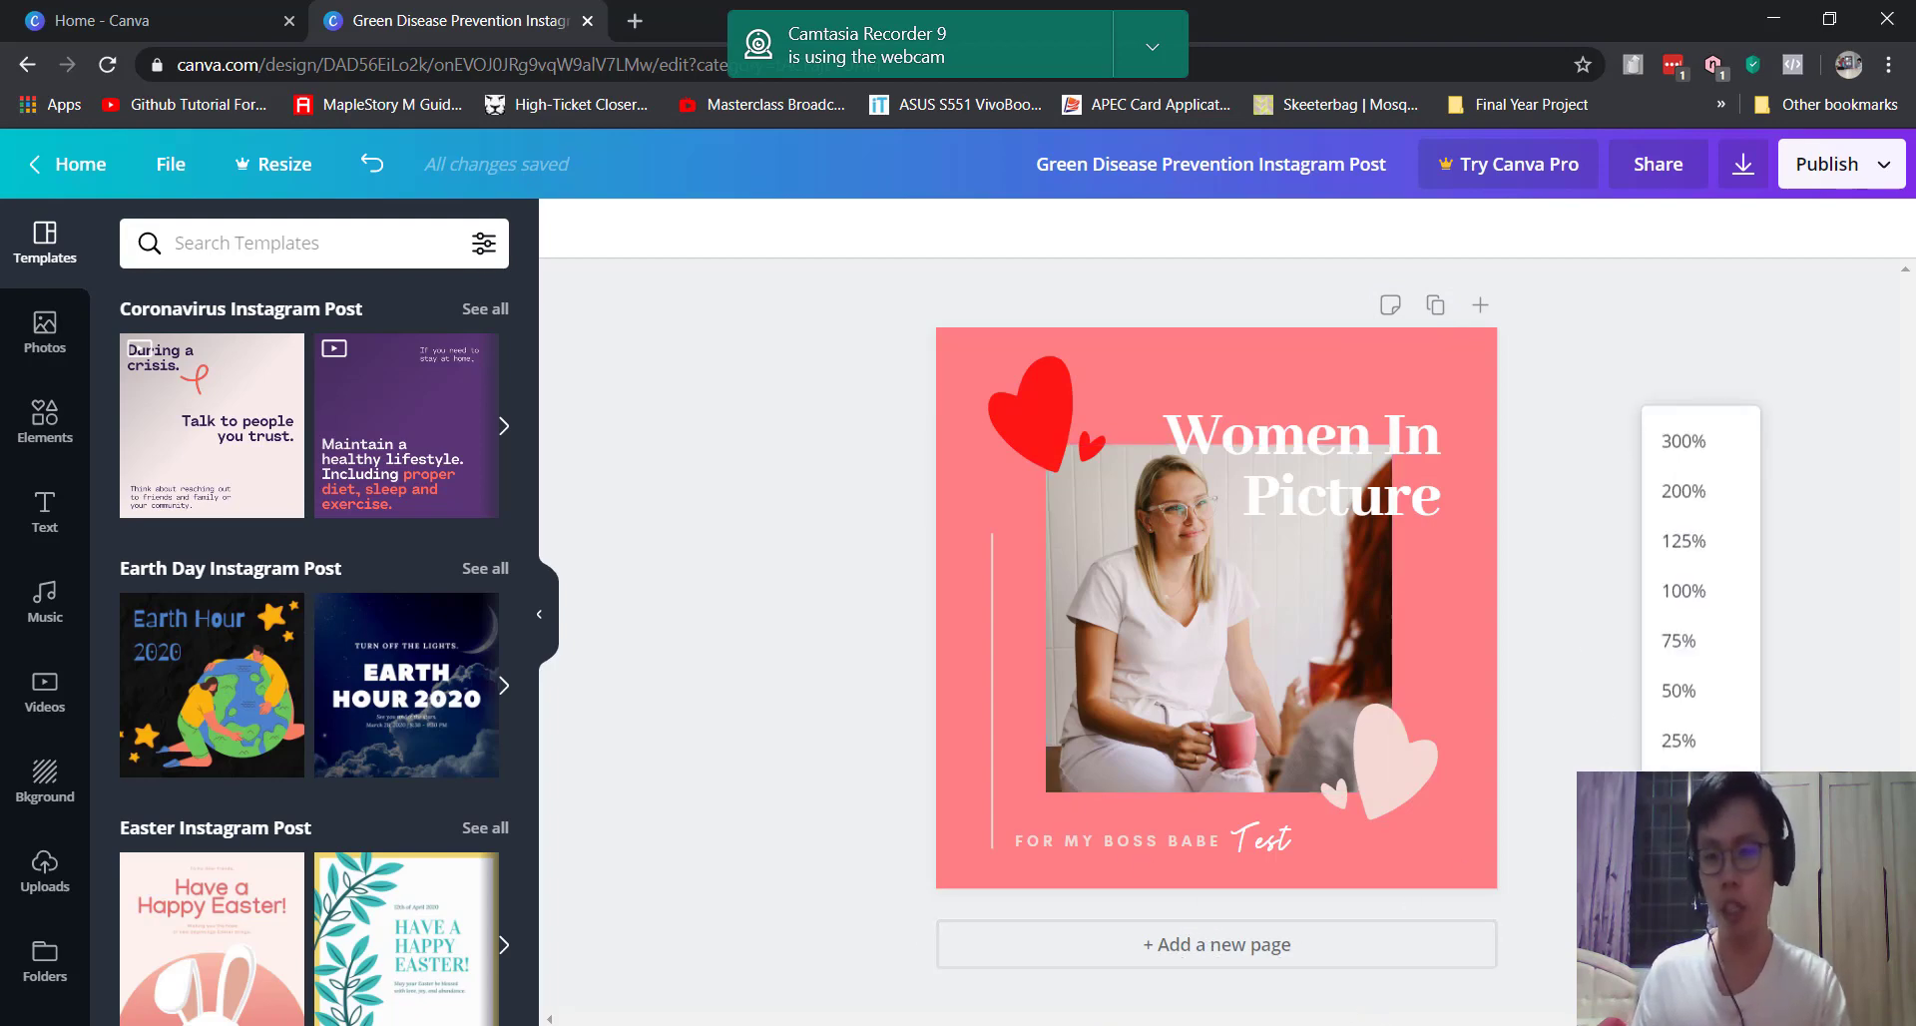
pyautogui.click(1683, 590)
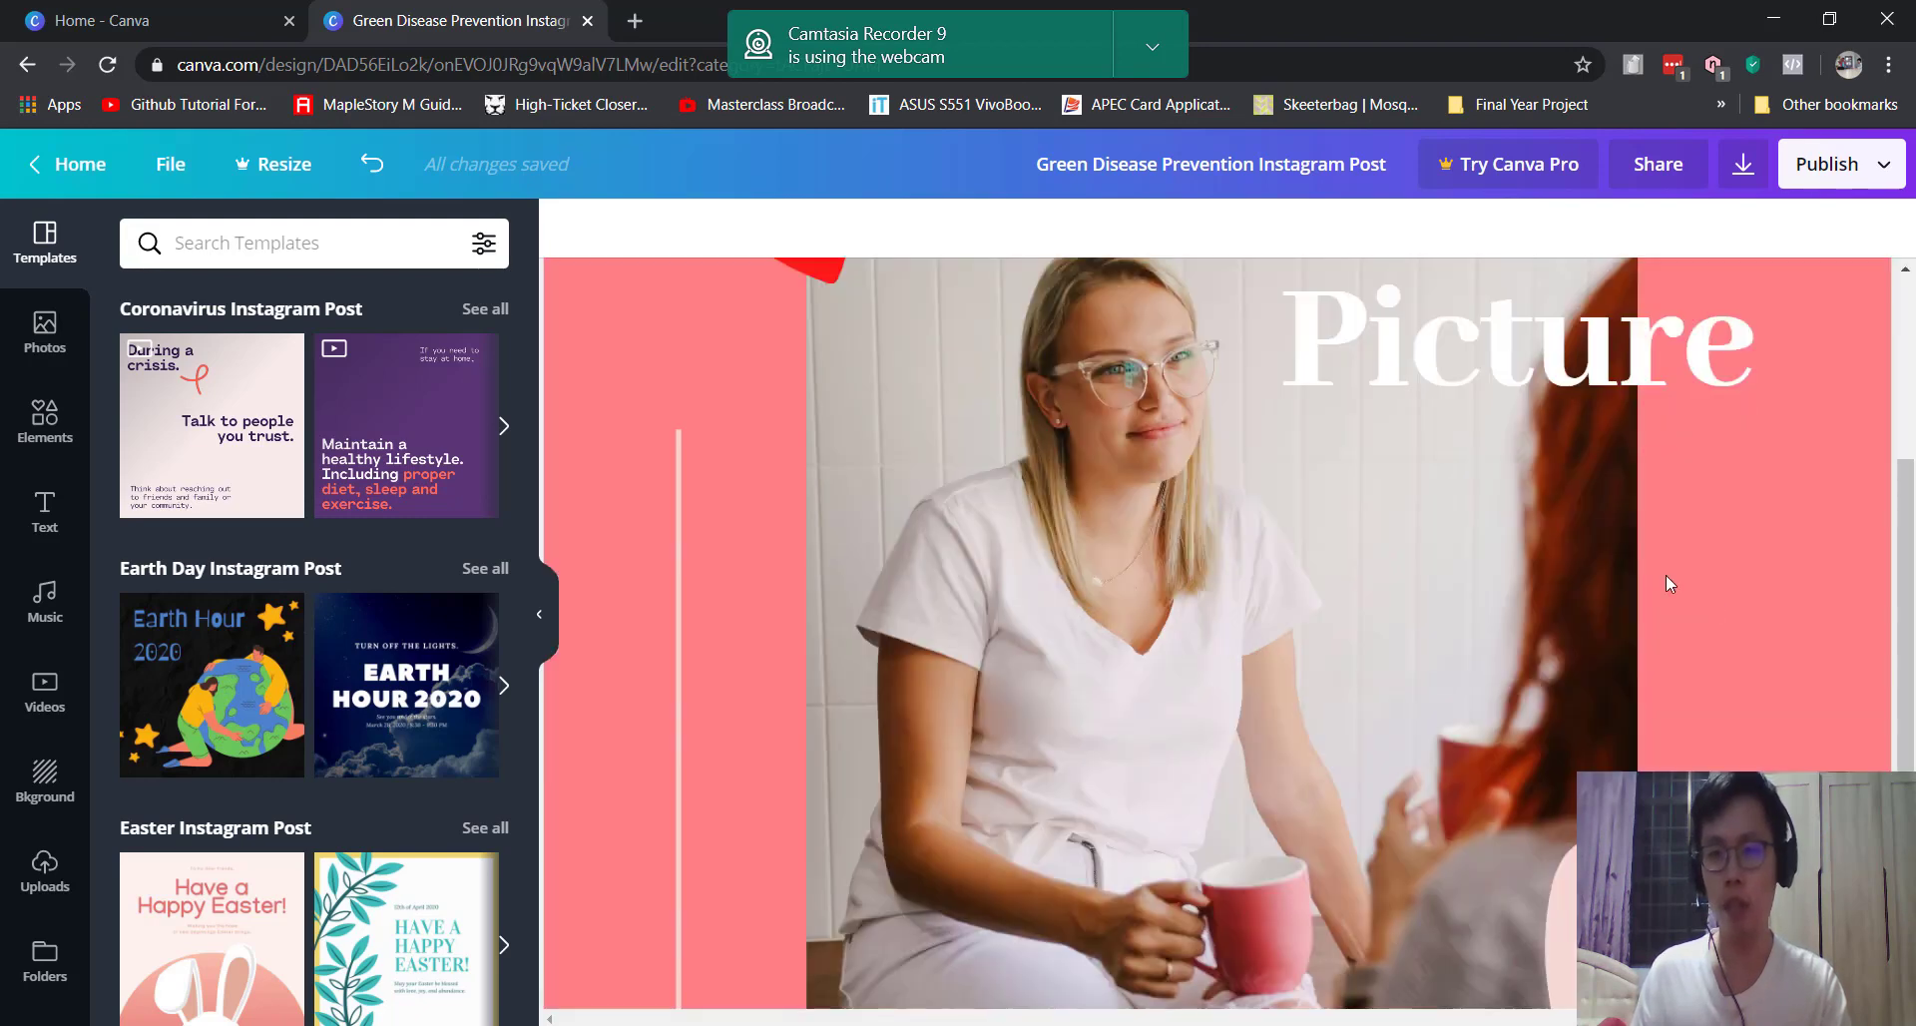
pyautogui.click(1700, 976)
pyautogui.click(1674, 840)
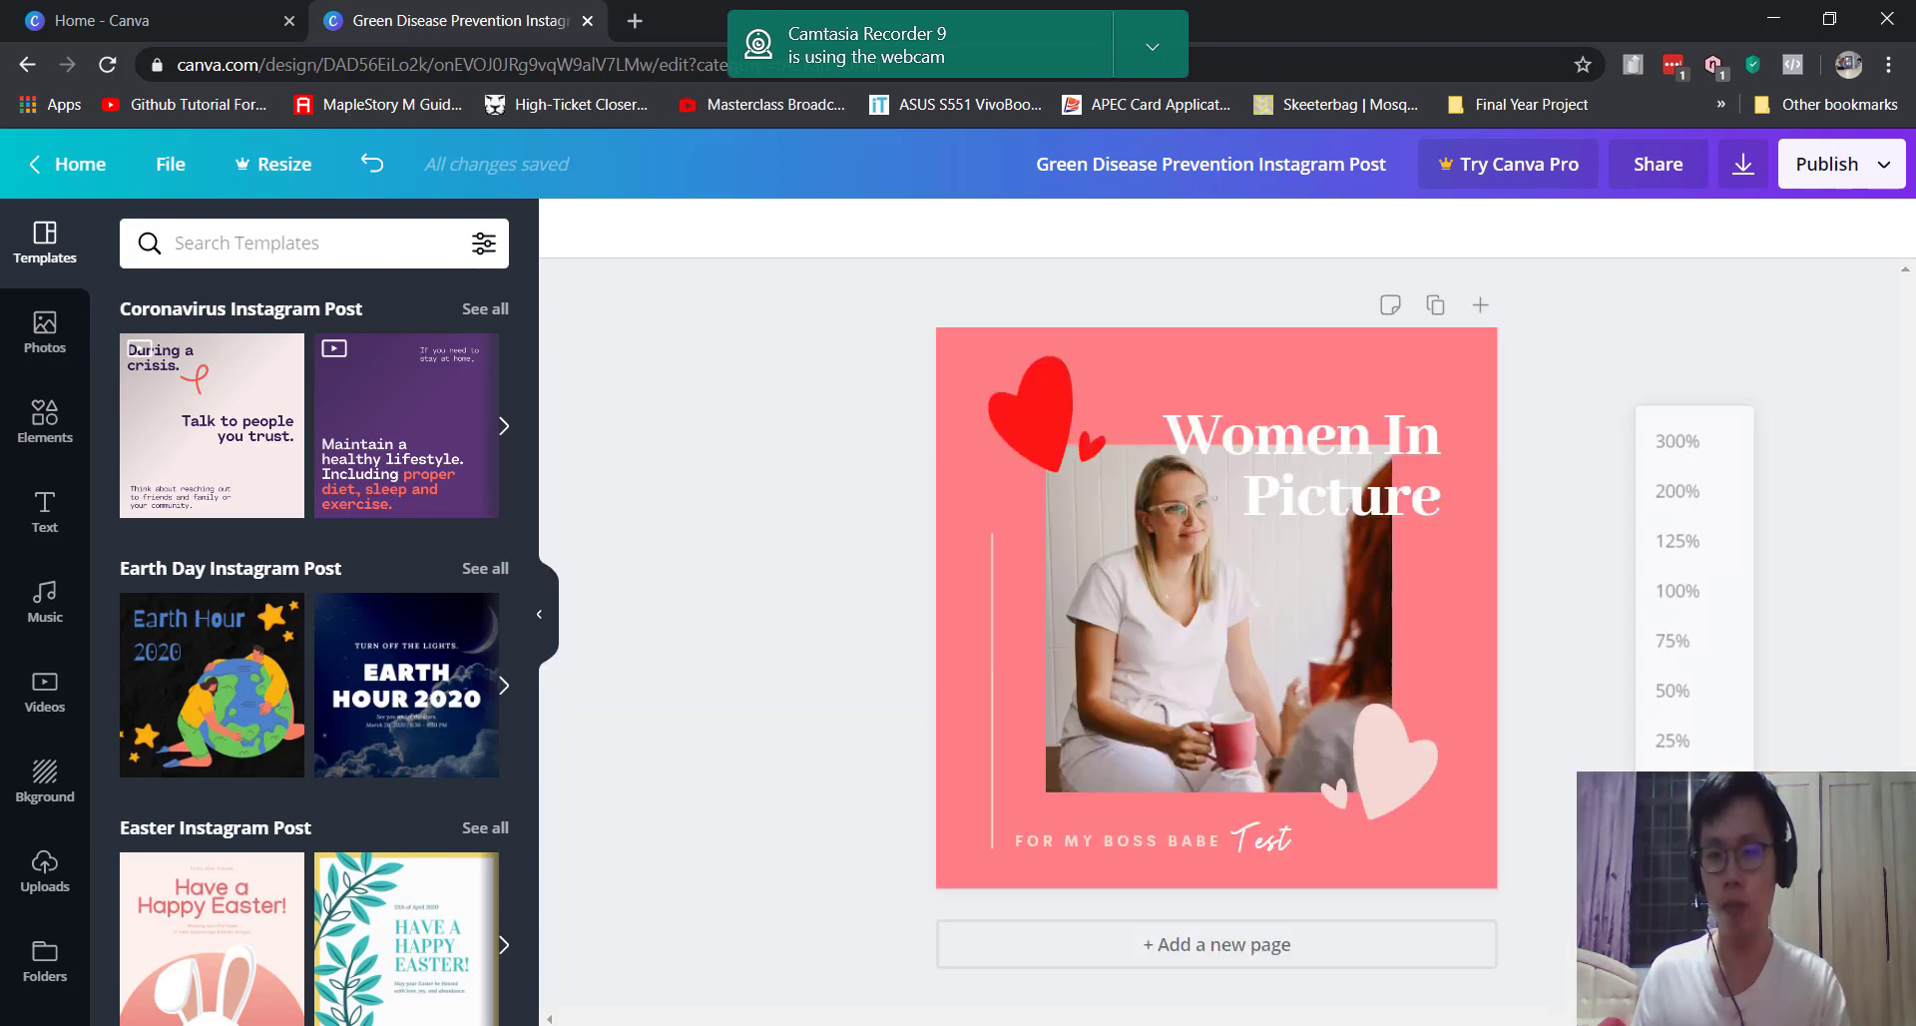
pyautogui.click(1700, 976)
pyautogui.click(1681, 840)
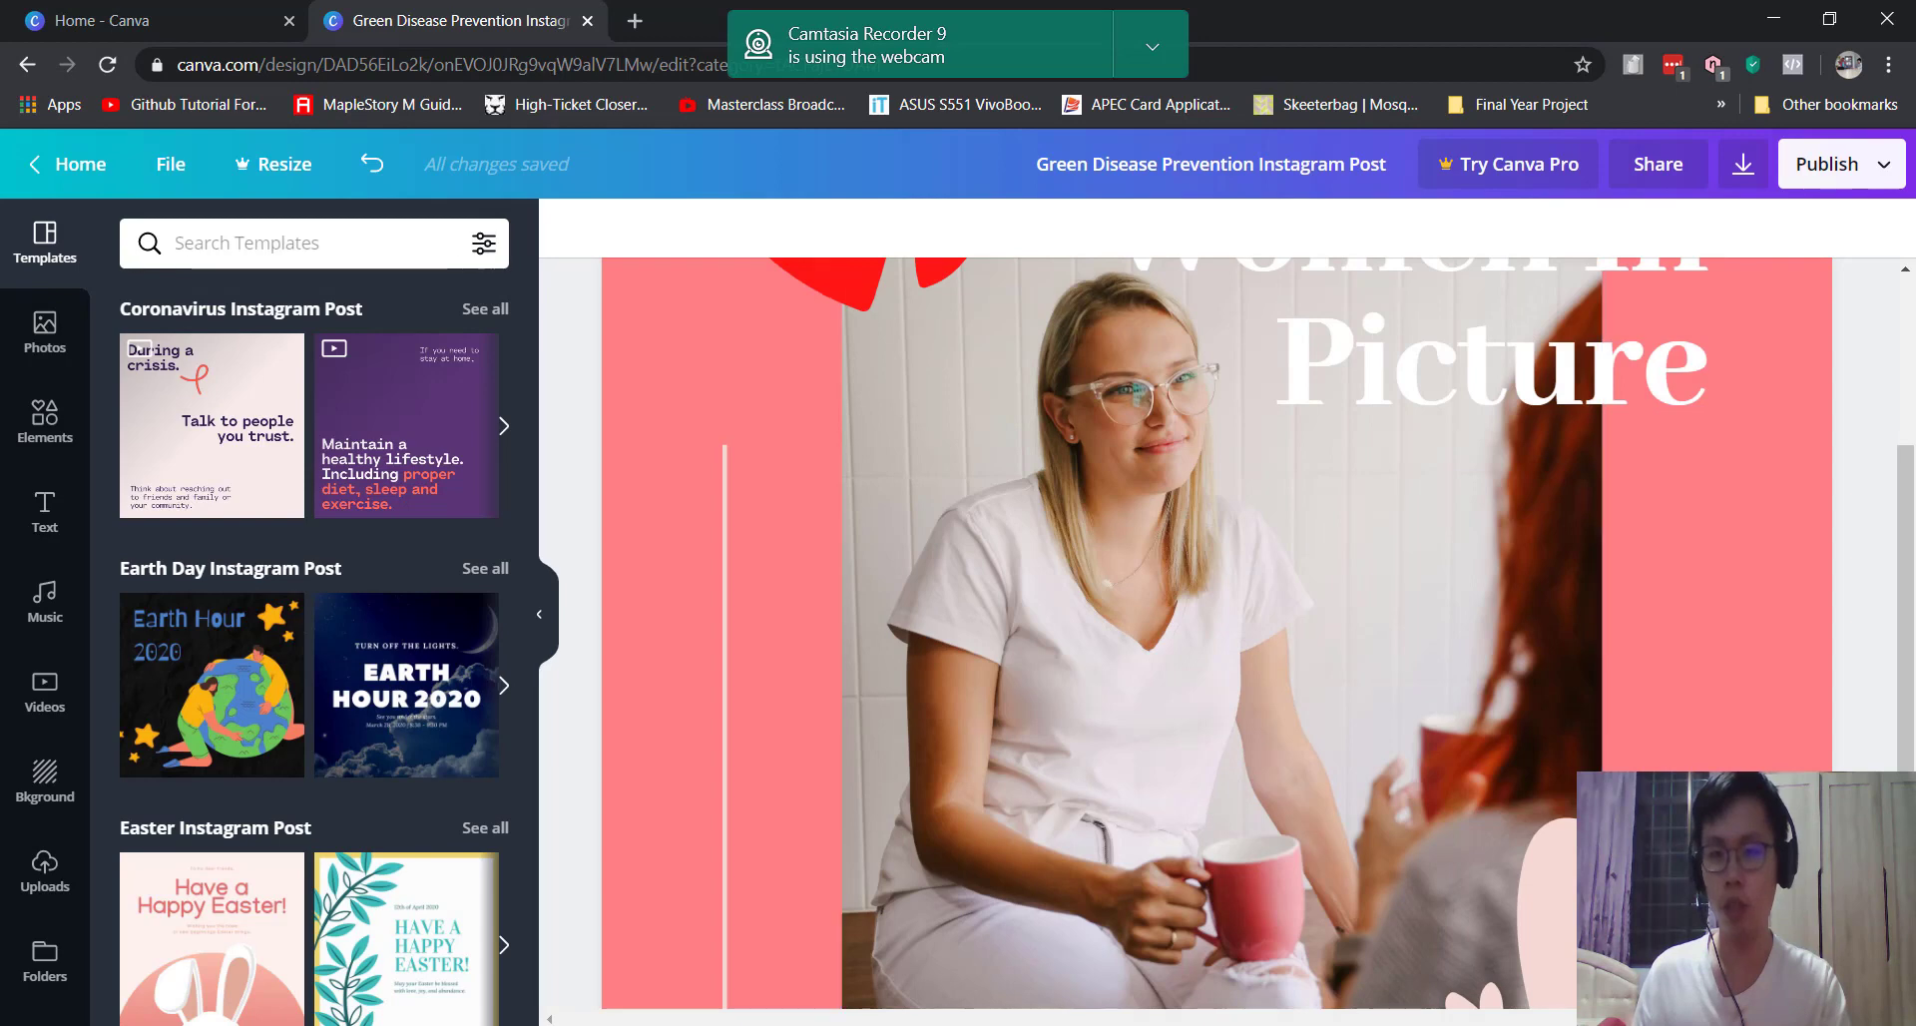
pyautogui.click(1700, 976)
pyautogui.click(1677, 840)
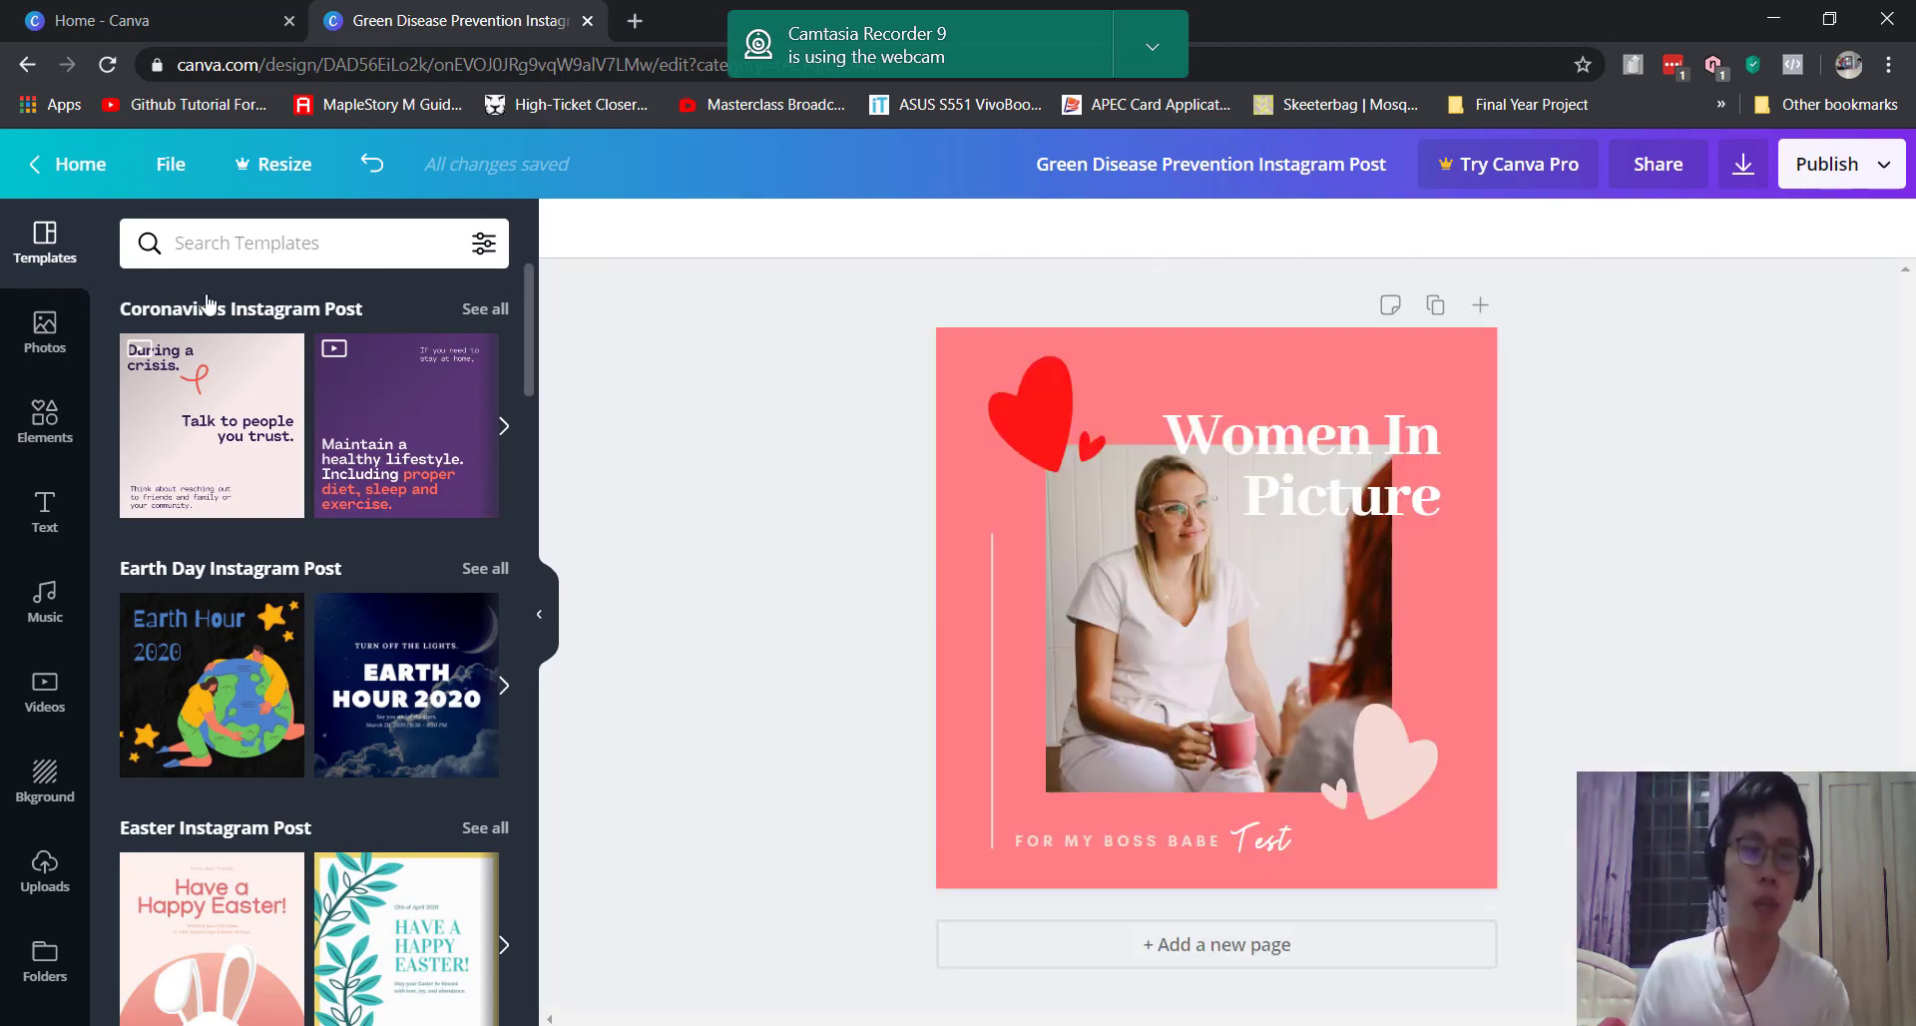
# Step: Review the Download panel's file types, keeping PNG, and return to the Publish choices
pyautogui.click(1895, 179)
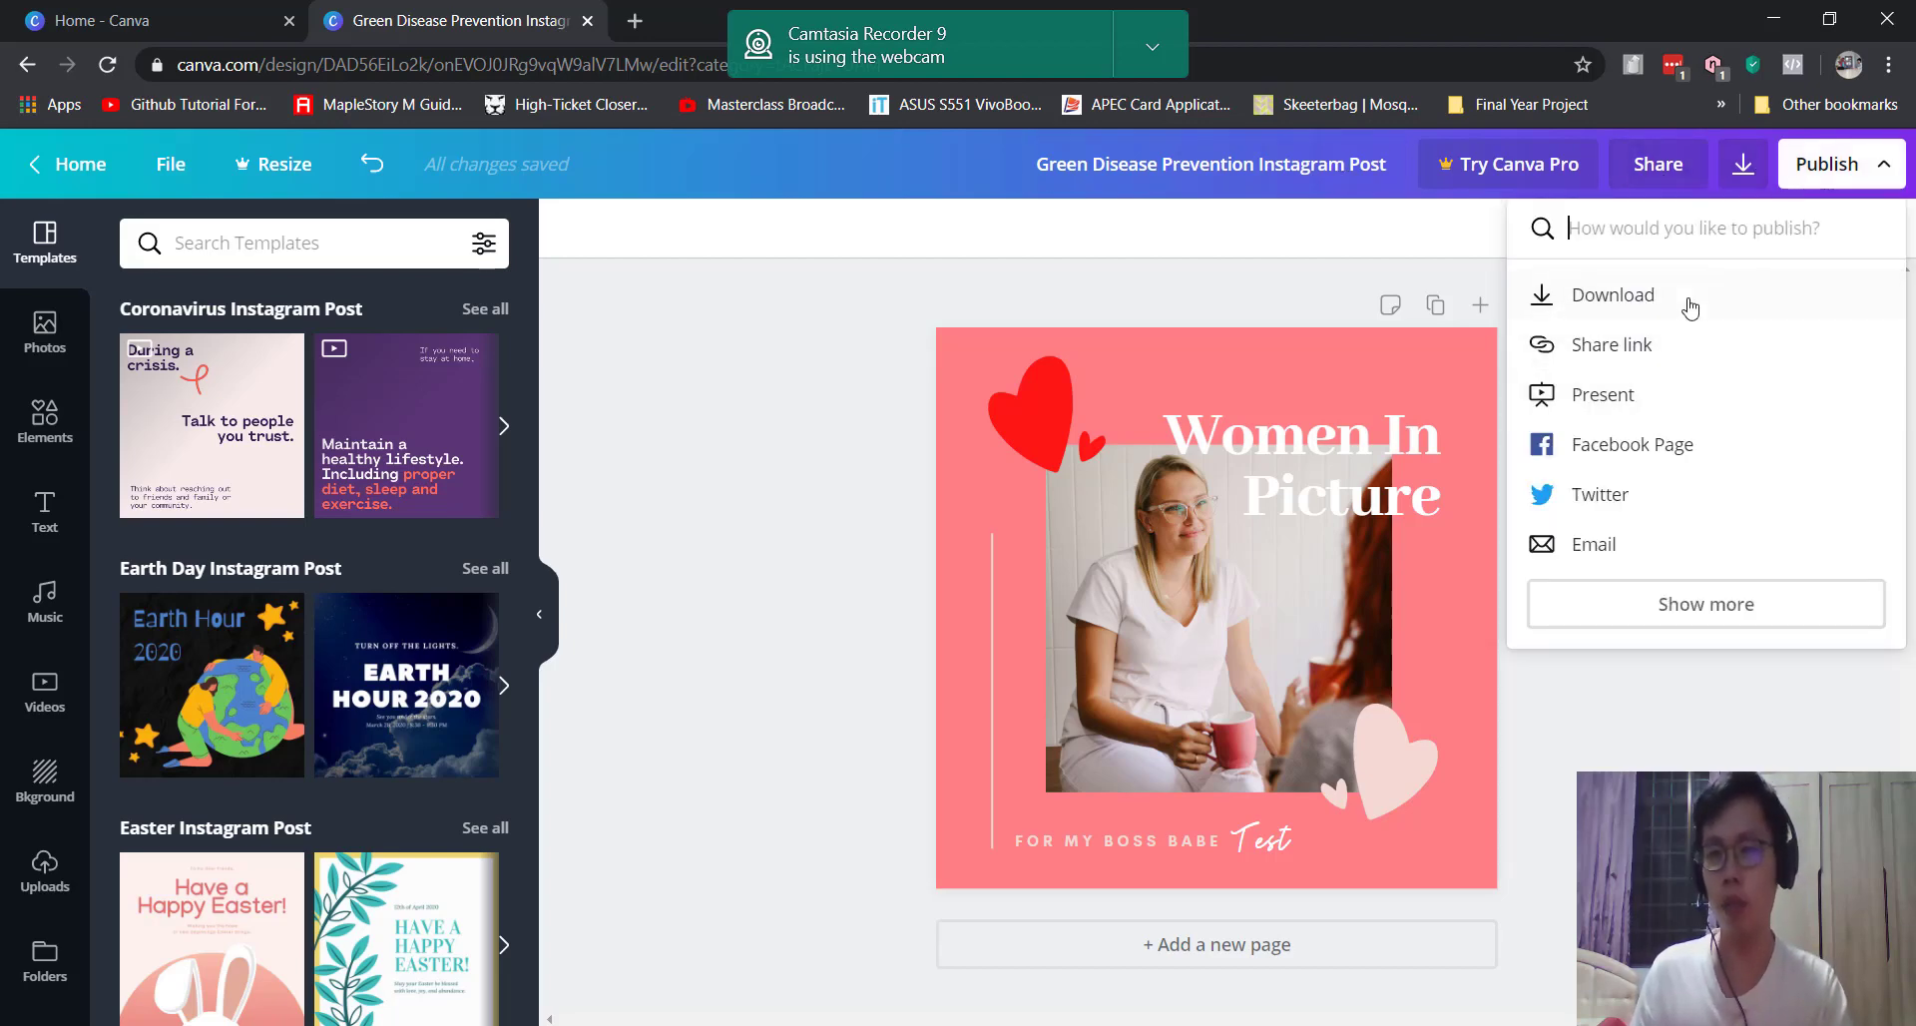
pyautogui.click(1743, 164)
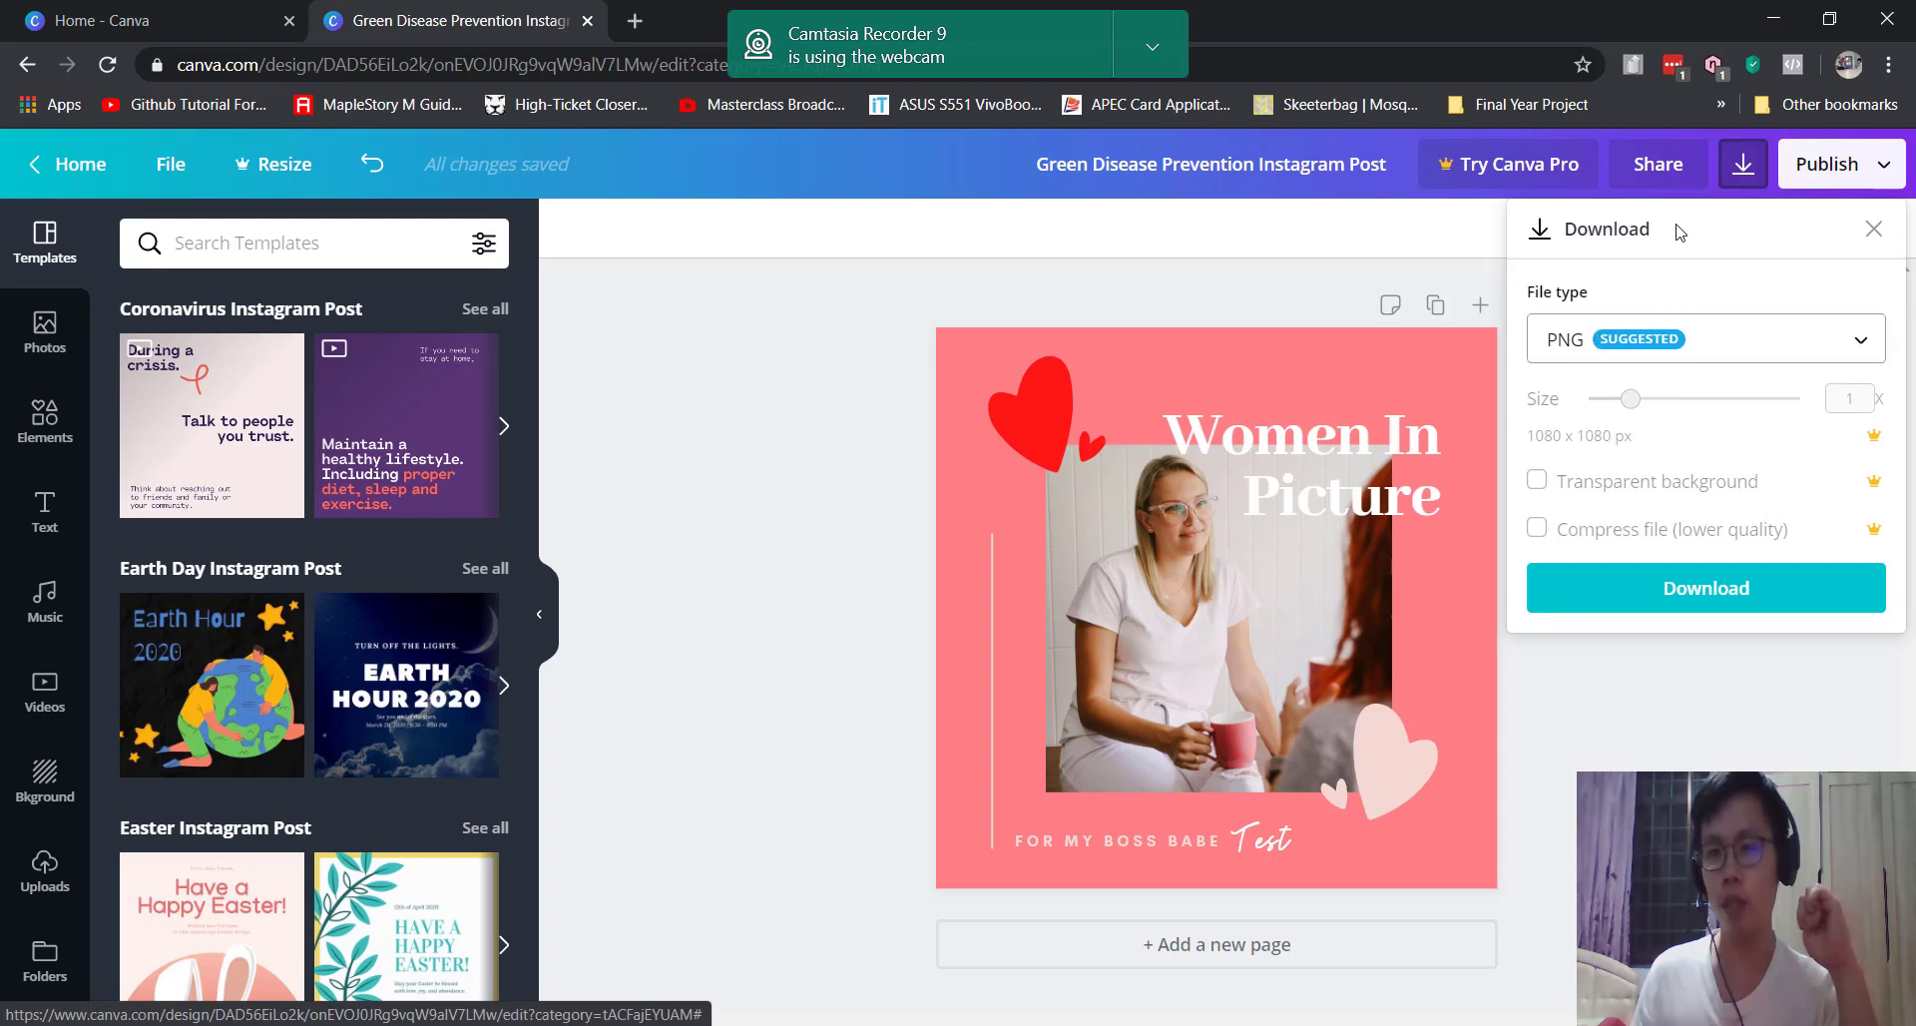
pyautogui.click(1824, 327)
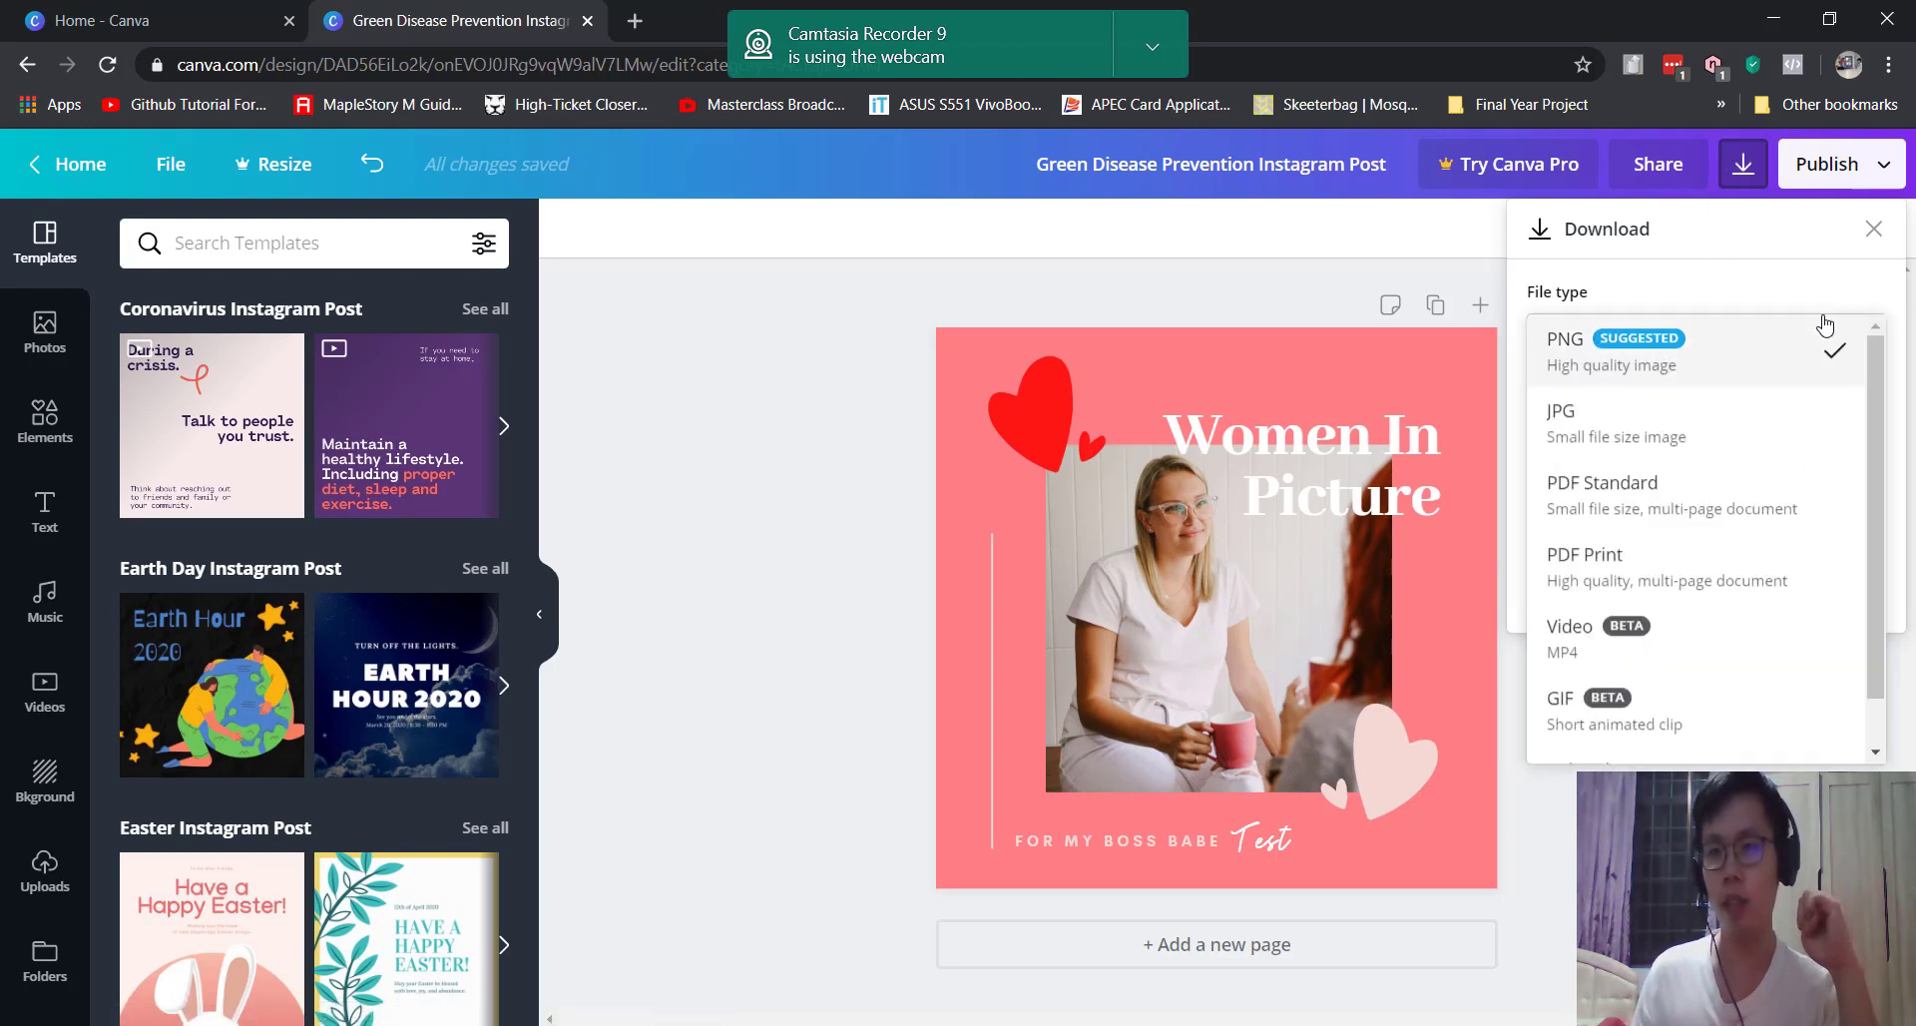
pyautogui.scroll(-1, 1753, 649)
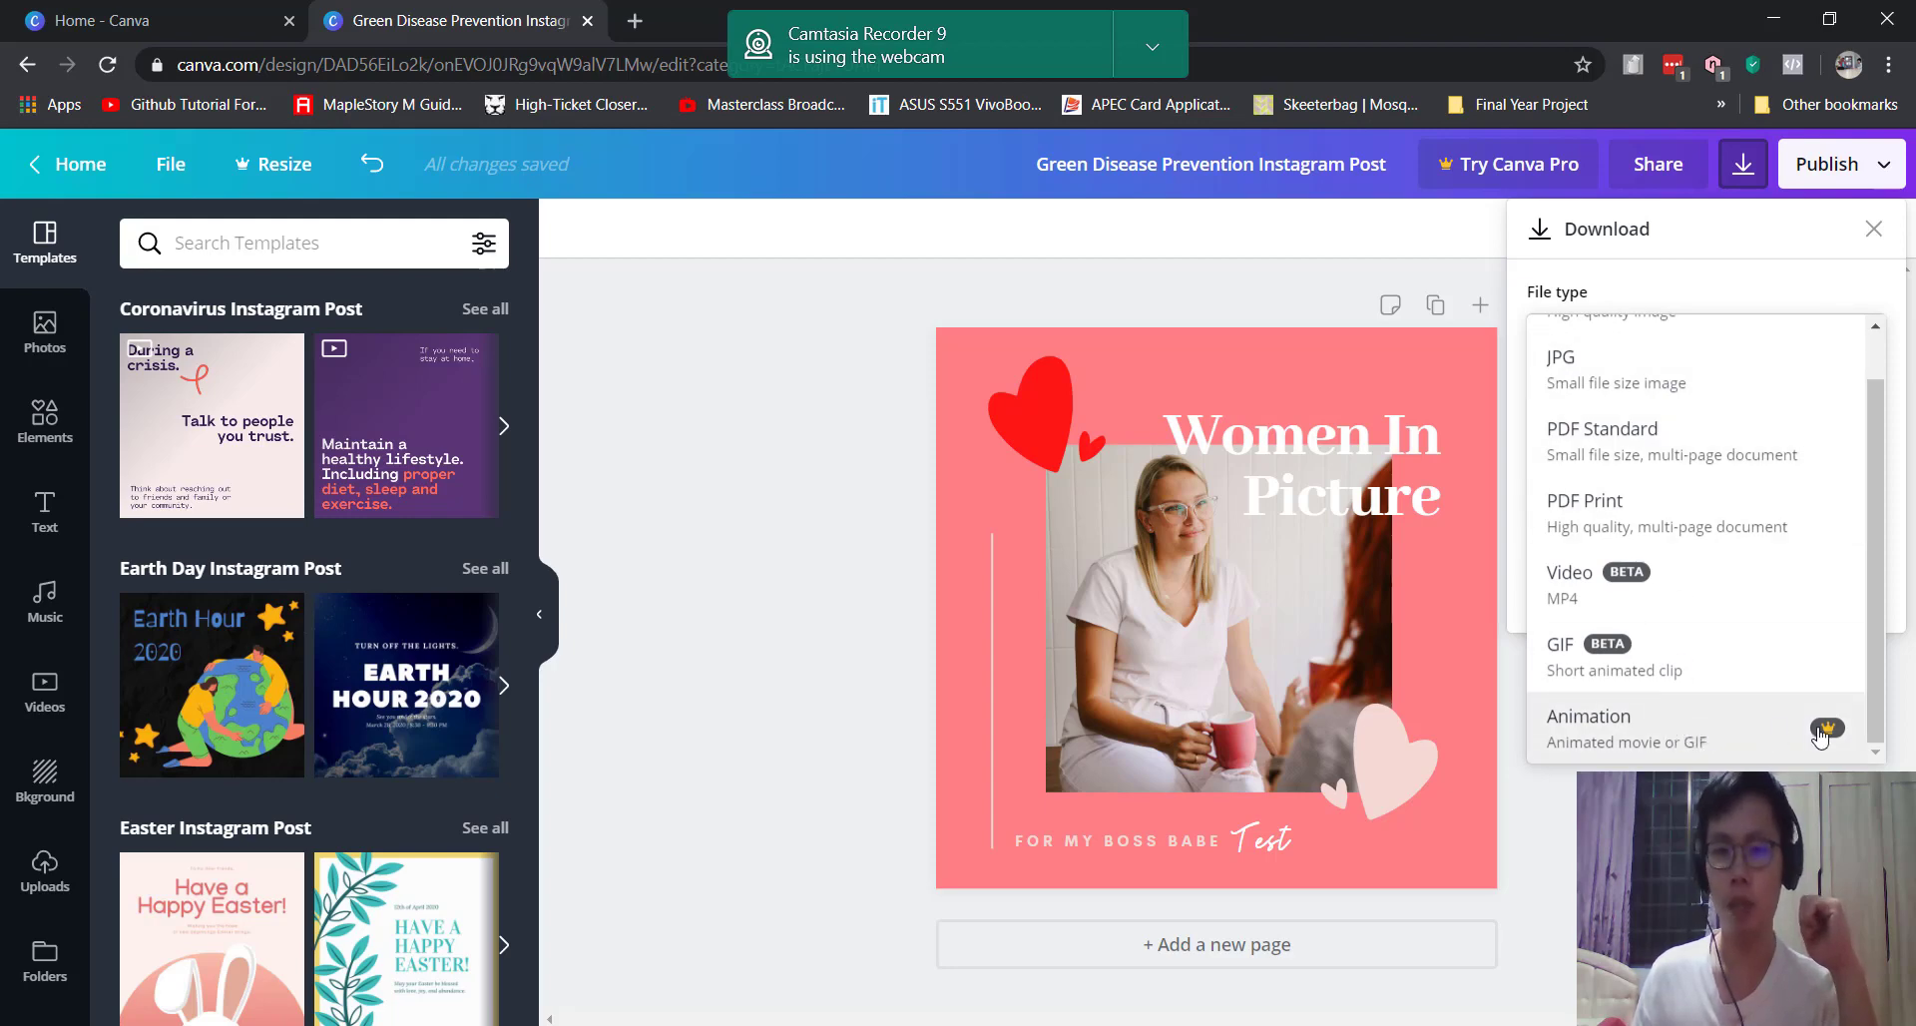
pyautogui.click(1615, 201)
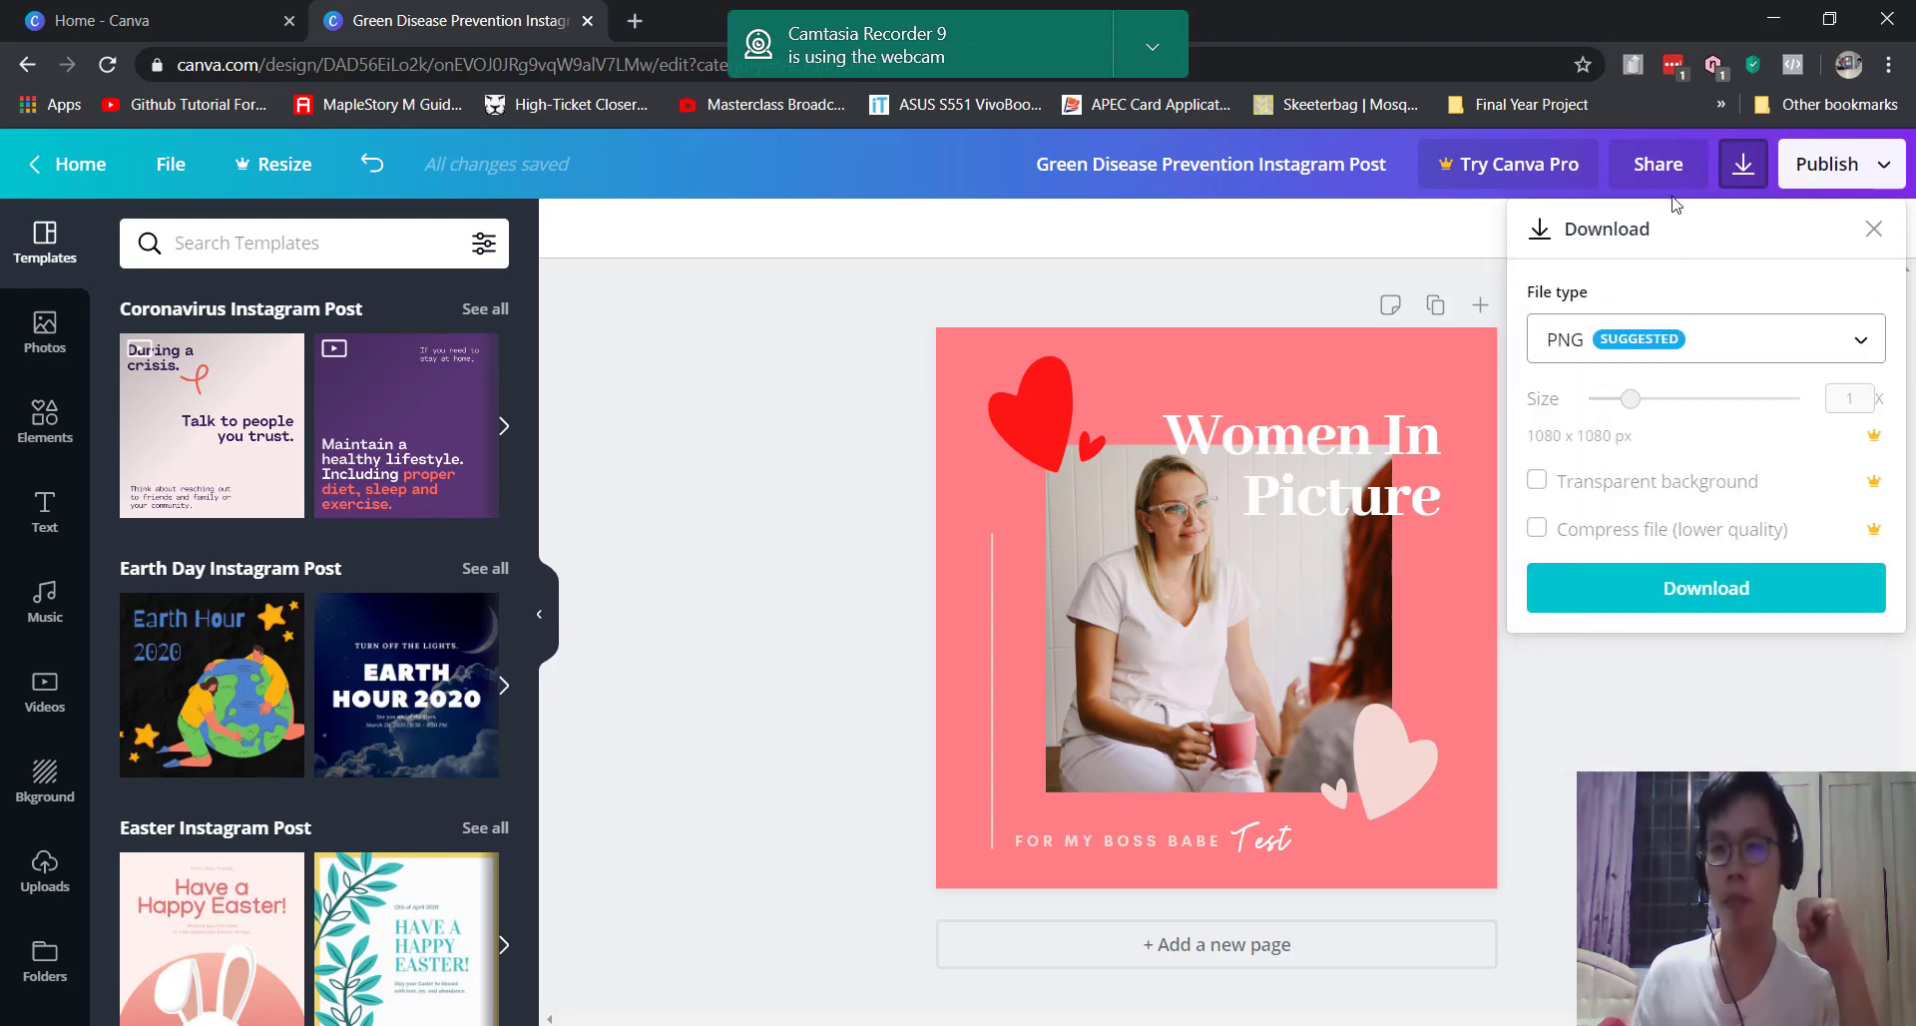
pyautogui.click(1885, 166)
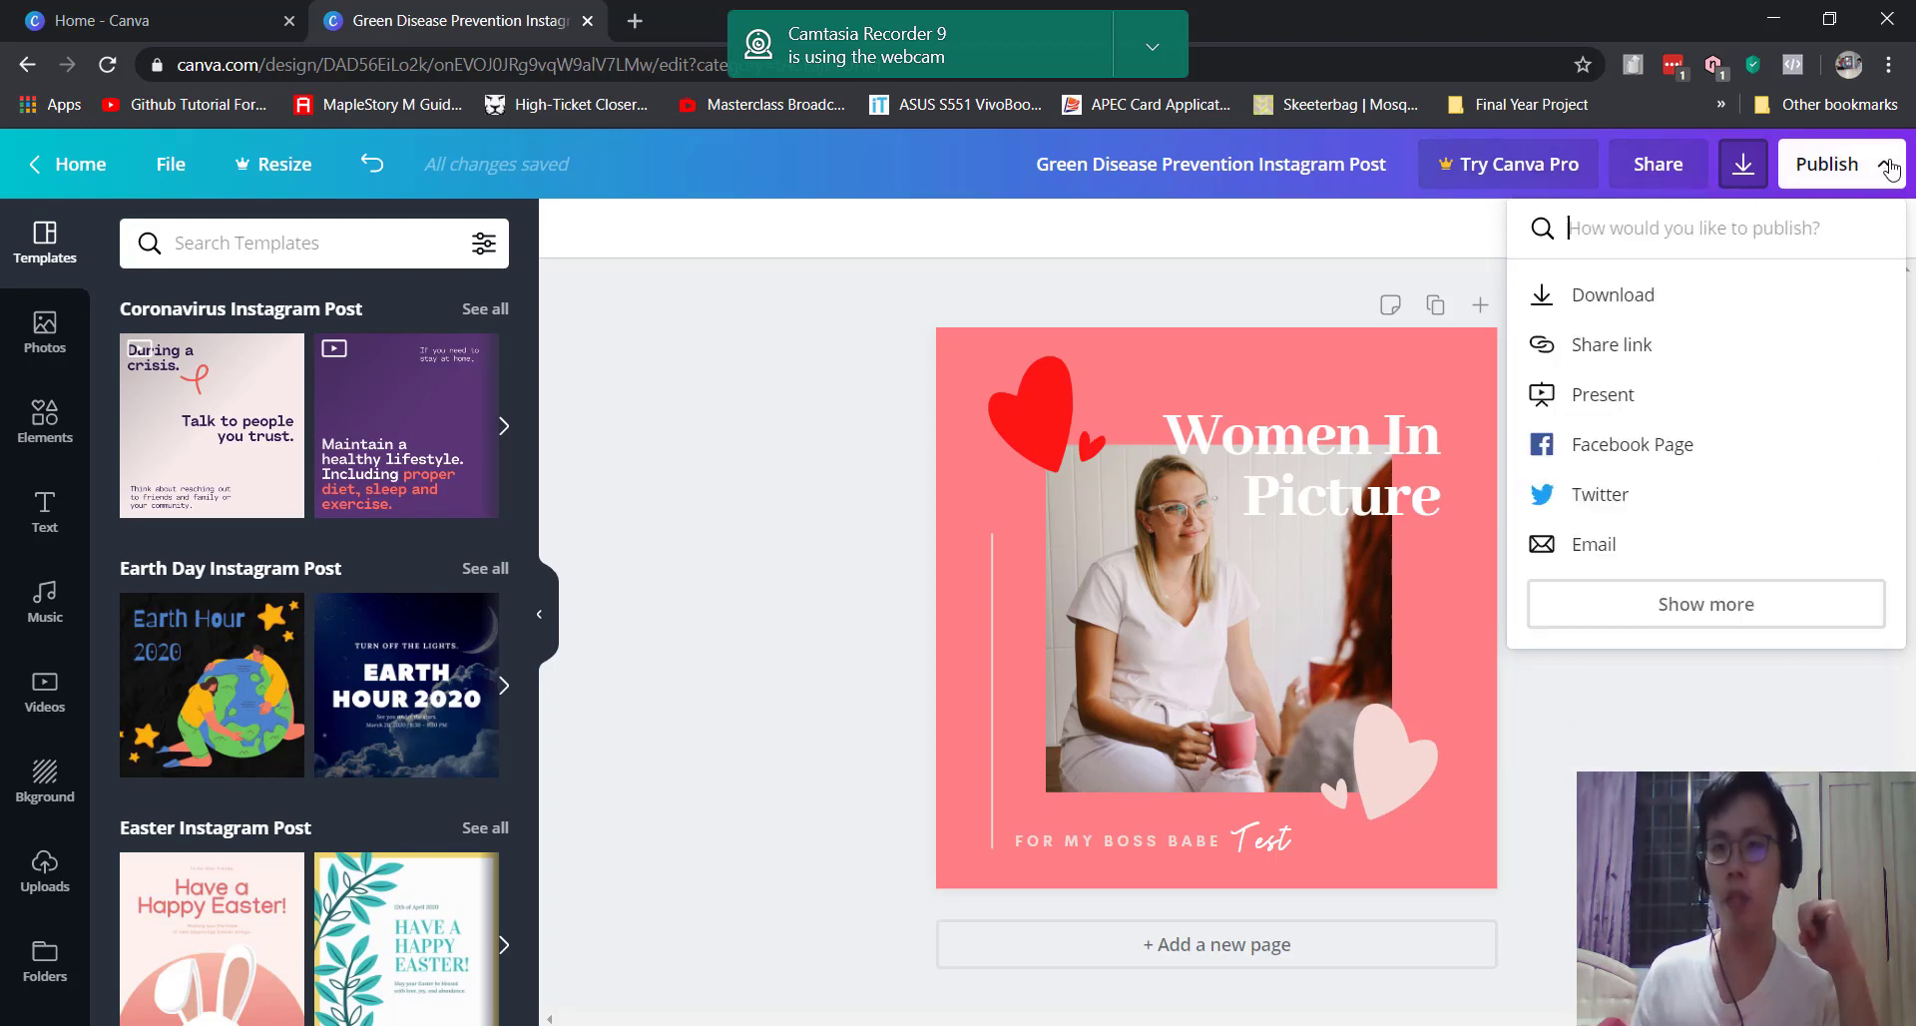
# Step: Close the Publish menu and switch to the Canva home tab
pyautogui.click(1888, 170)
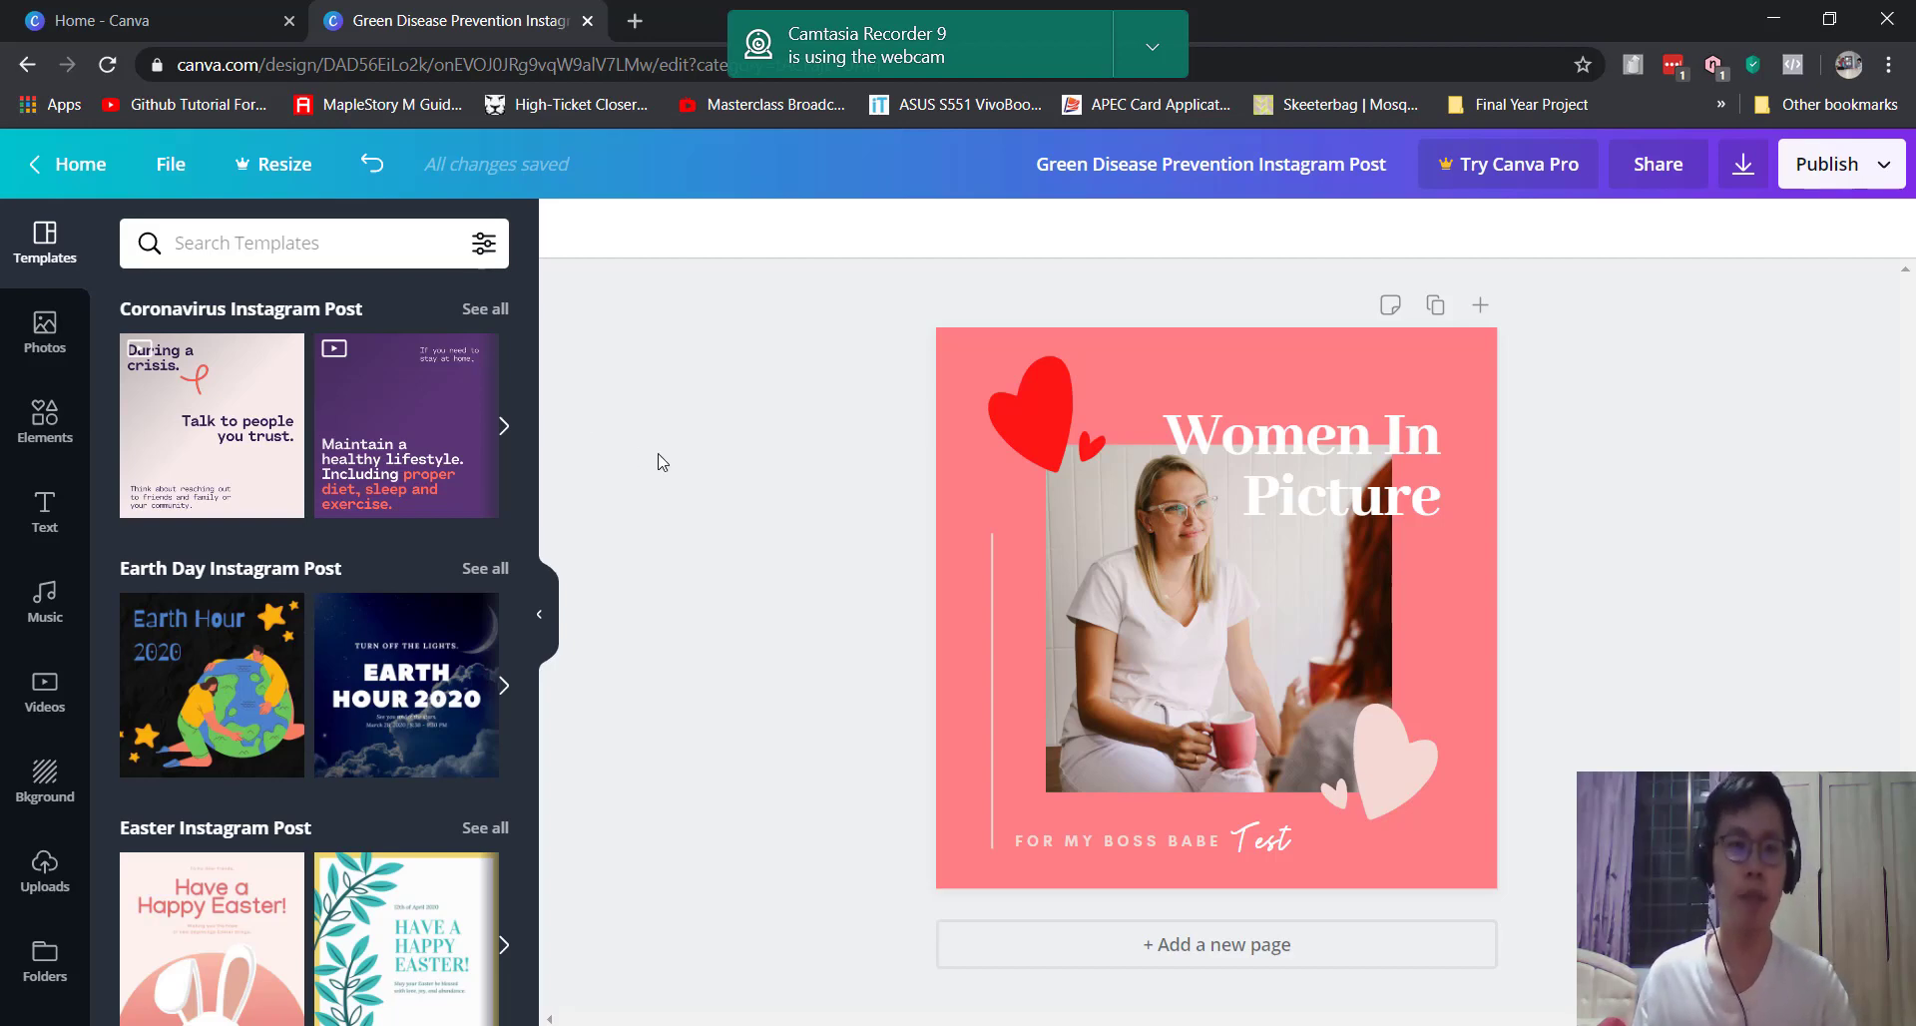
pyautogui.click(111, 5)
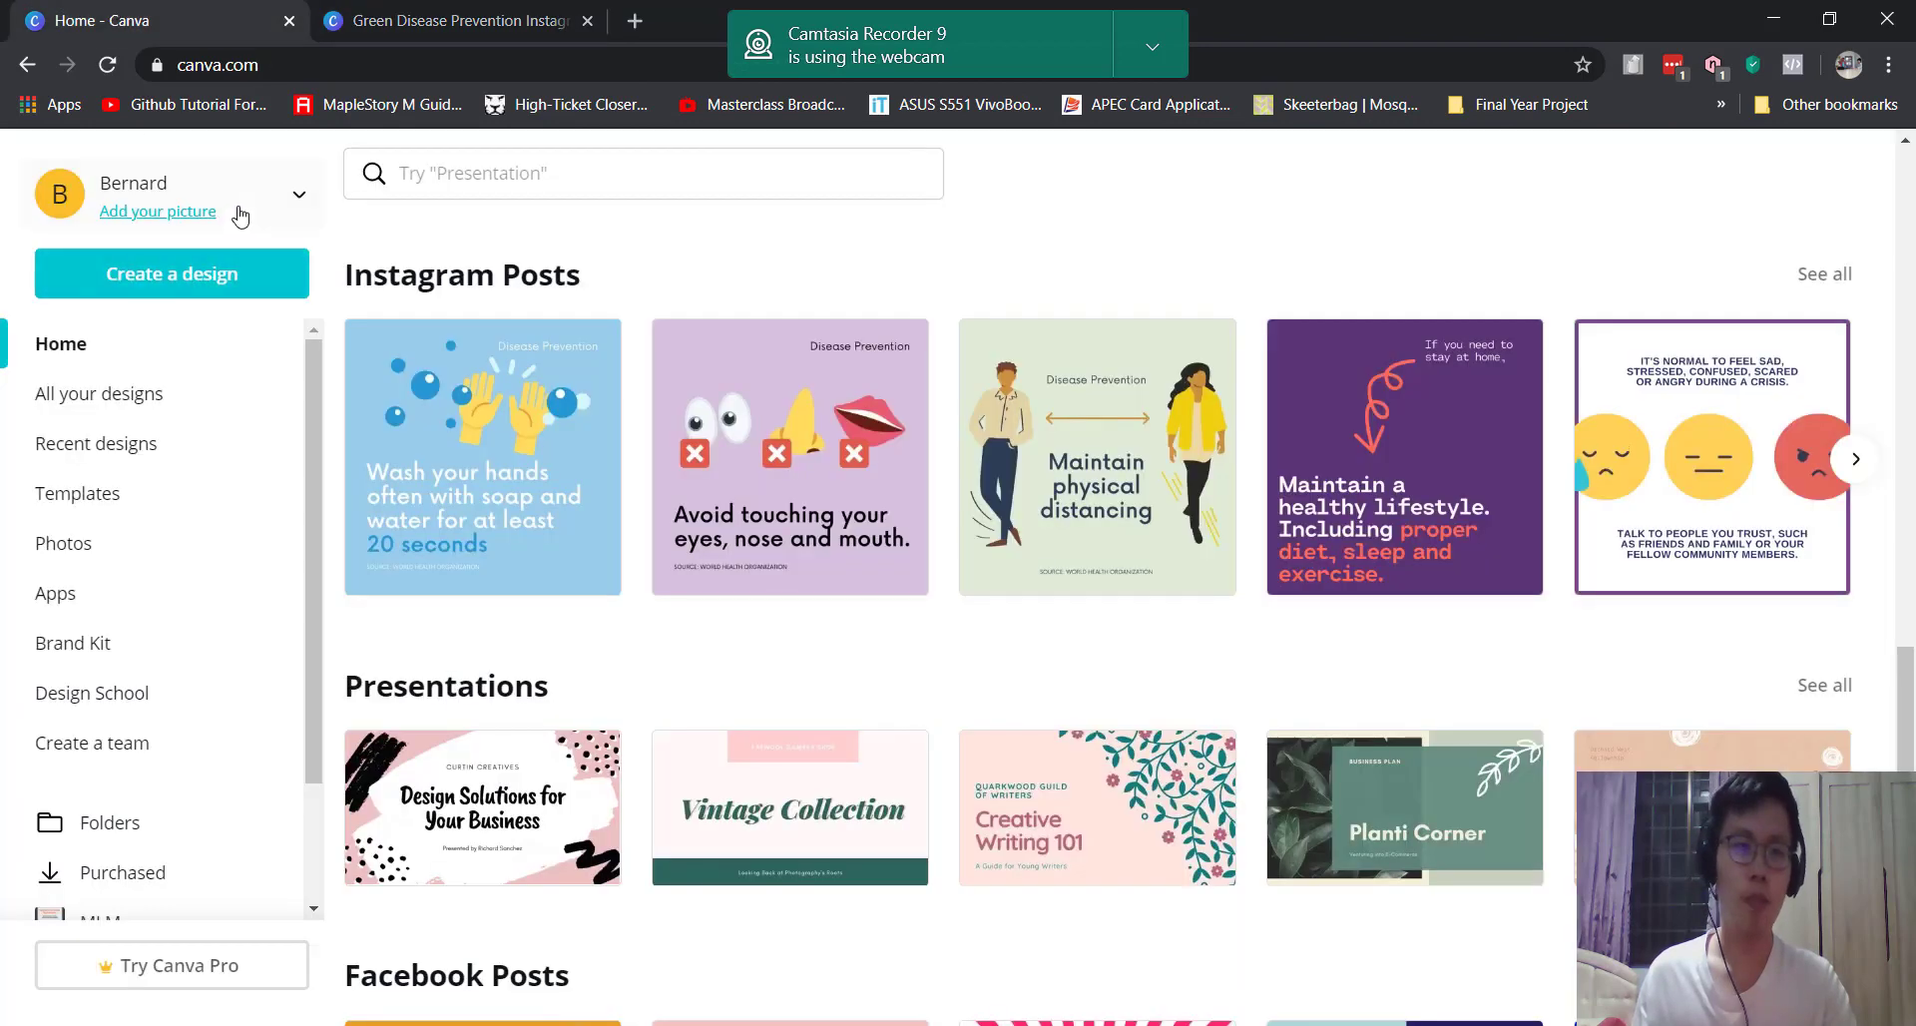
# Step: Go to Refer friends from the account-name menu to see the referral link
pyautogui.click(293, 190)
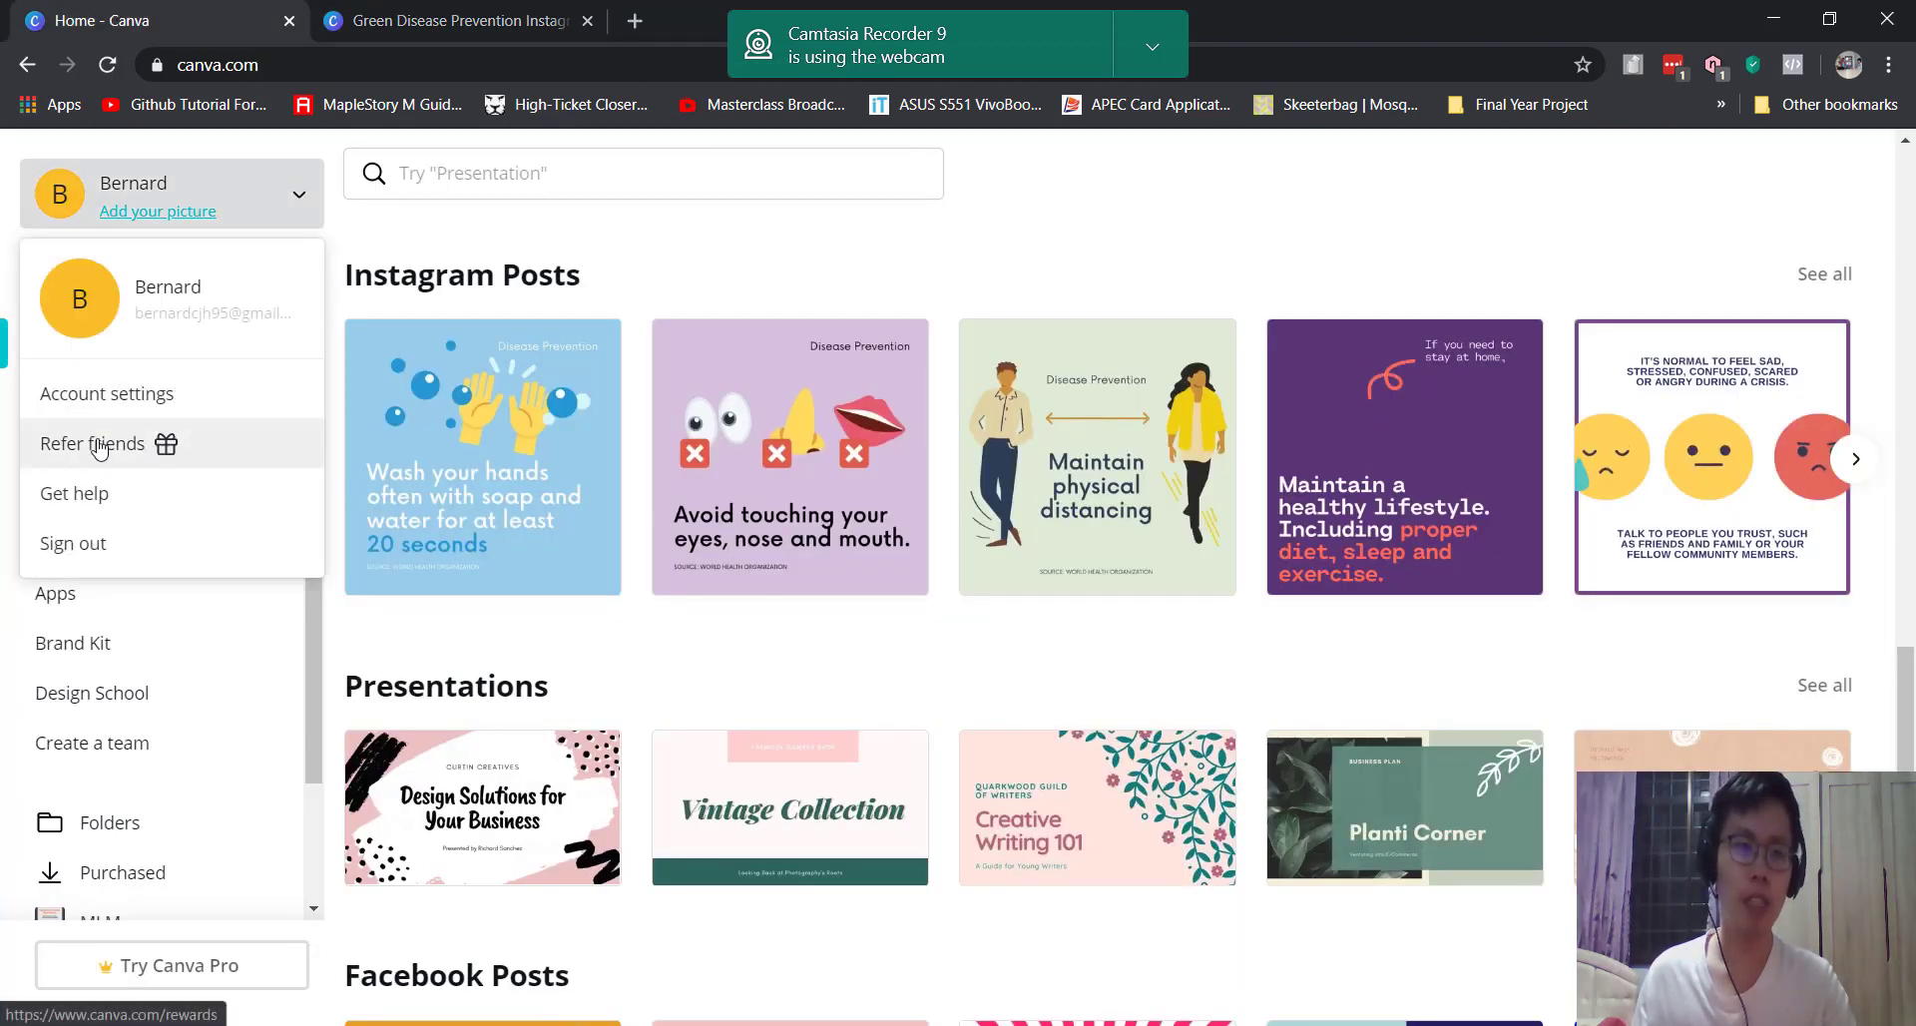
pyautogui.click(160, 323)
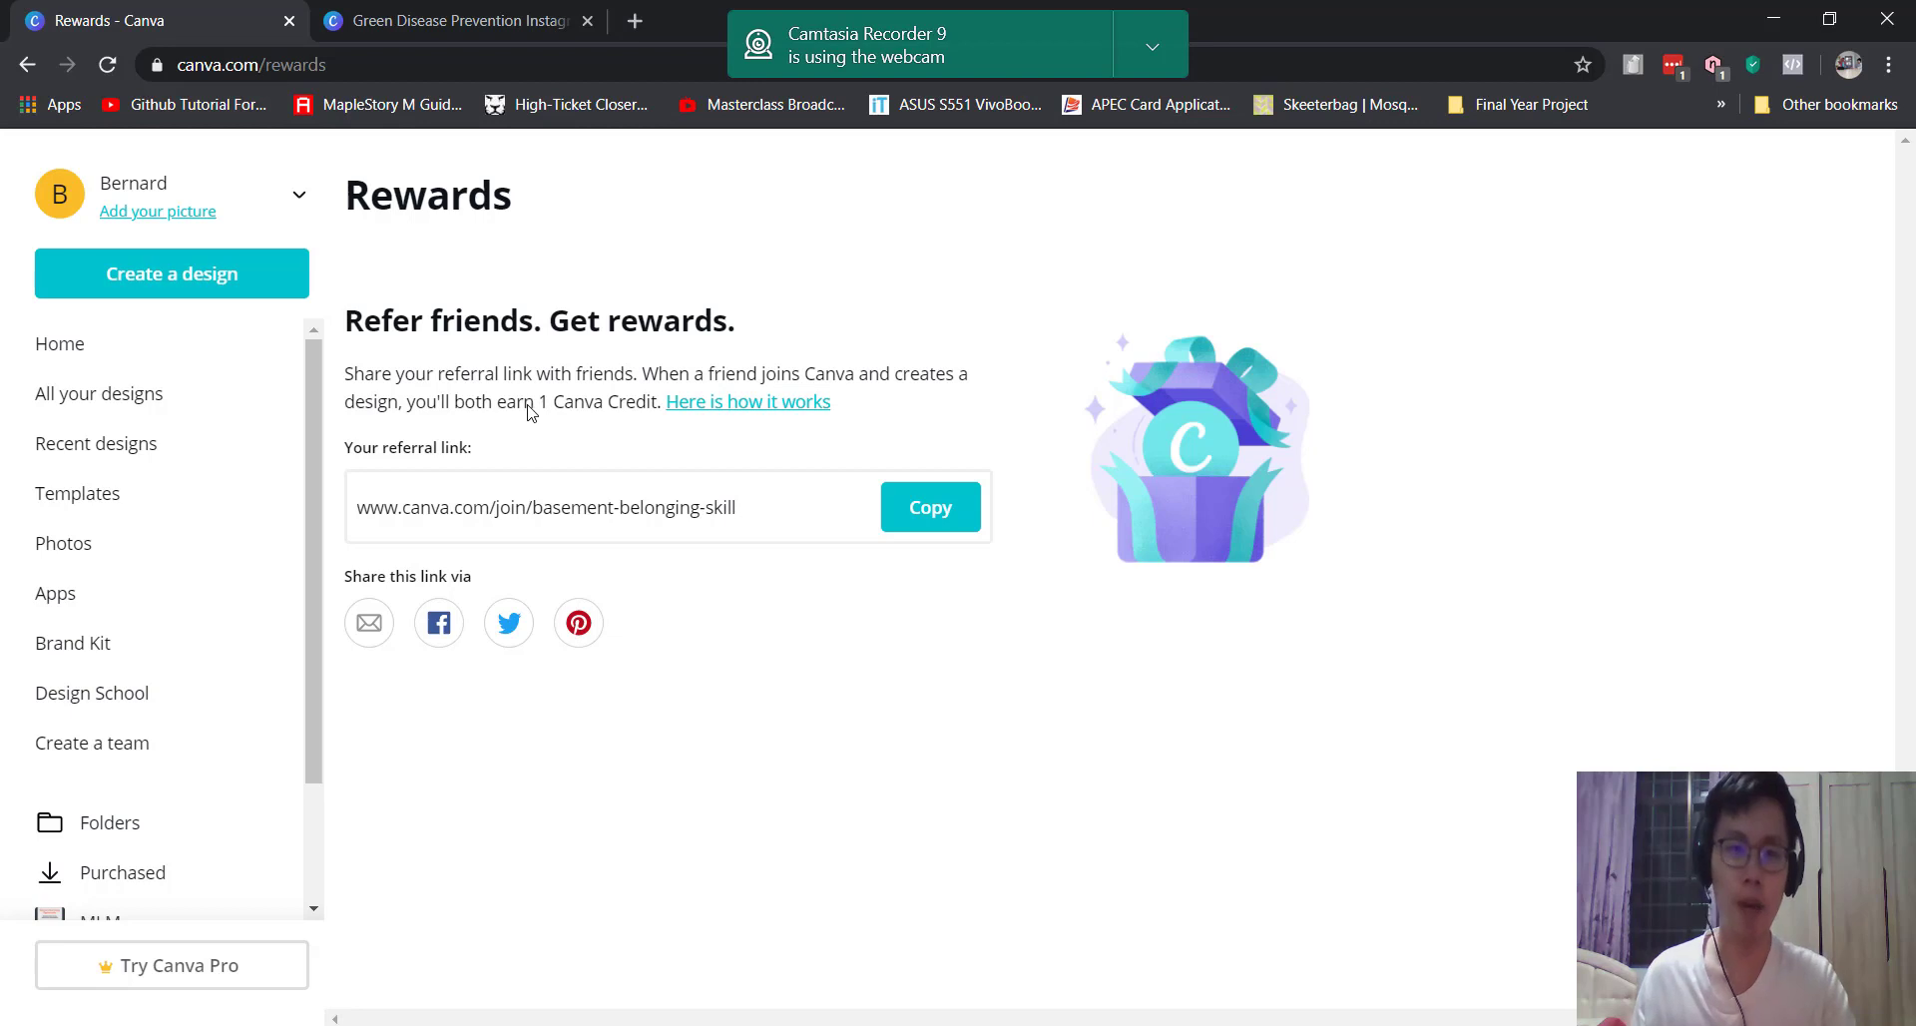